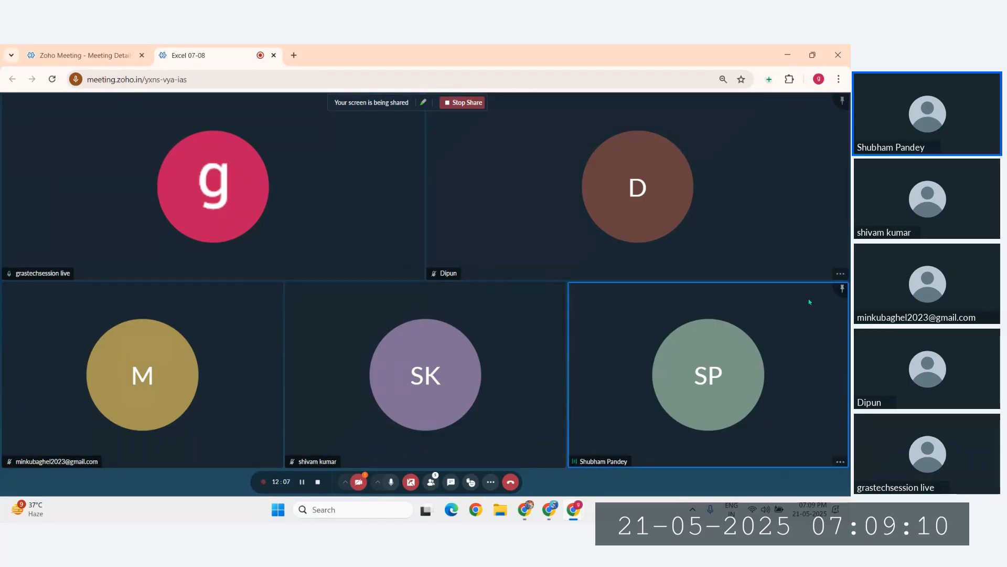
Show the desktop and open the Sample - Superstore workbook, bringing the first columns of the Orders sheet into view
key(super+d)
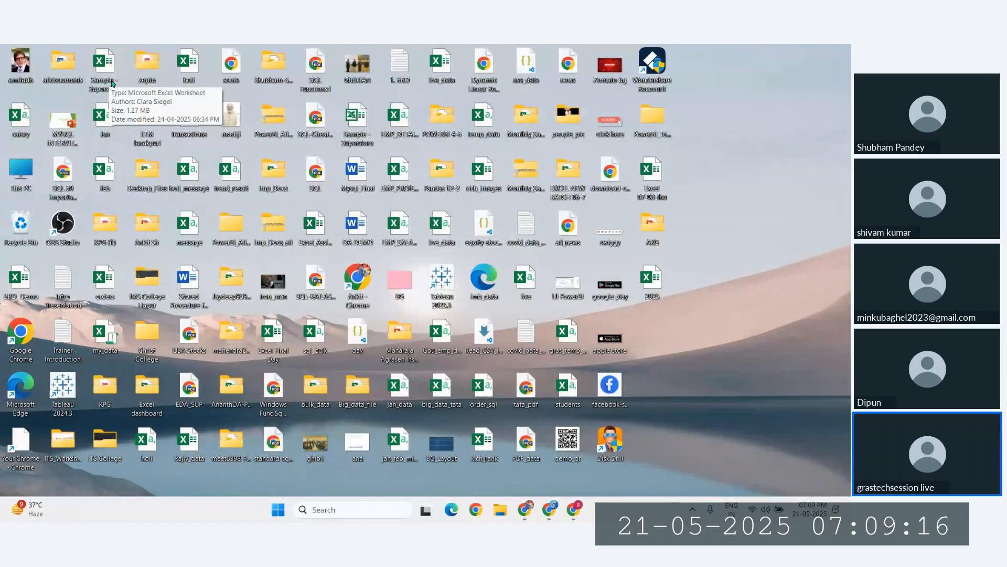
mouse_move(525, 508)
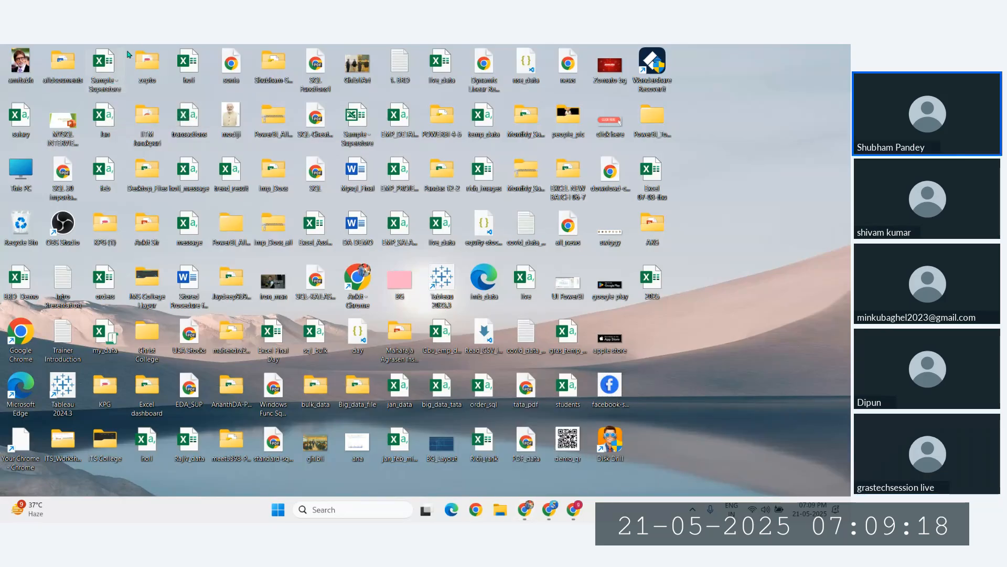
double_click(105, 64)
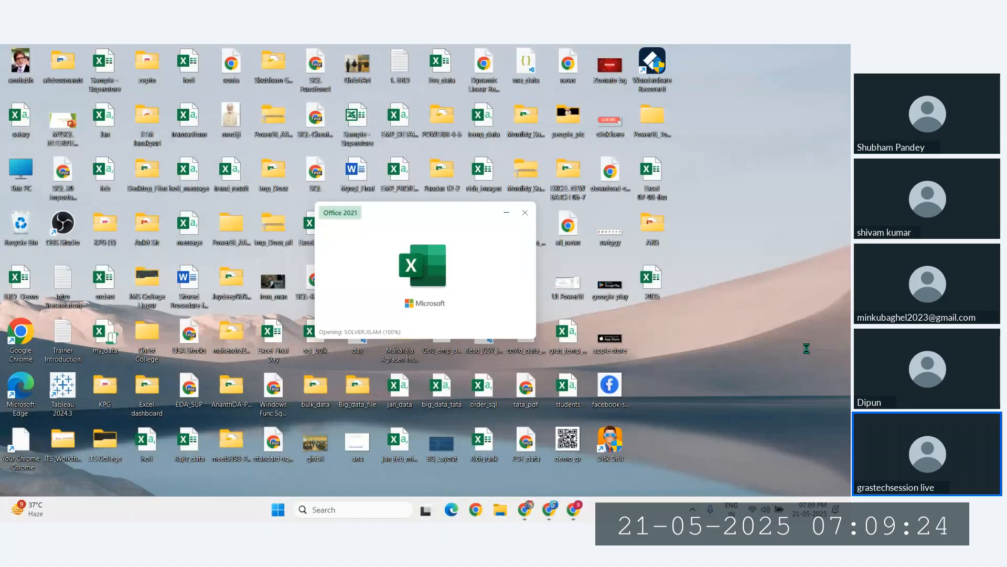
scroll(369, 342, left, 10)
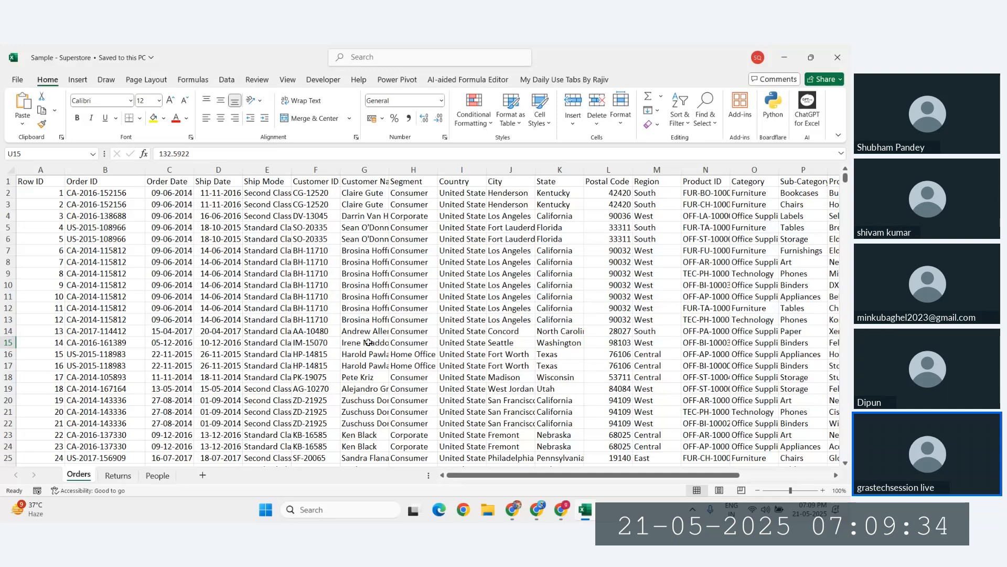
click(357, 306)
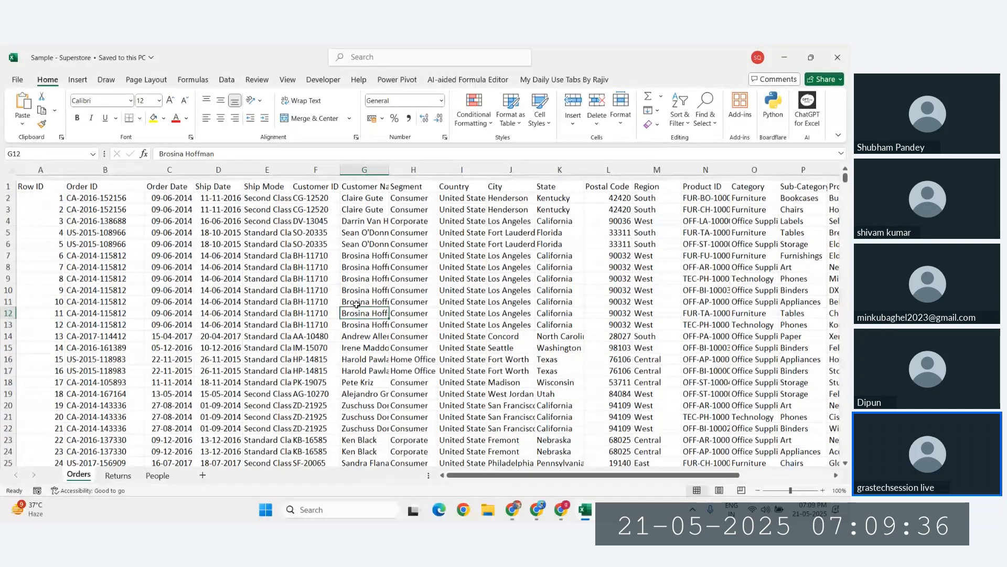
click(680, 113)
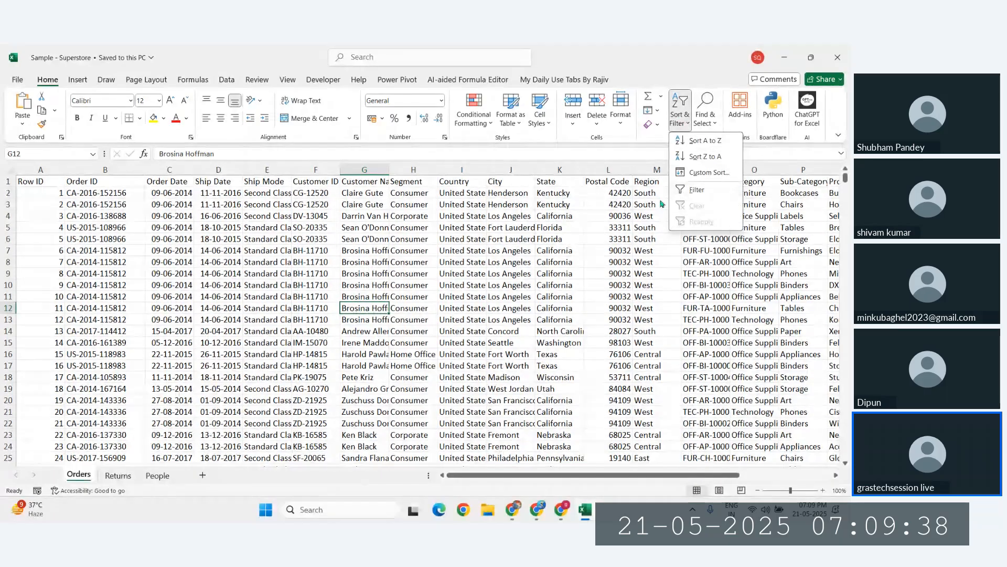
click(477, 278)
click(680, 112)
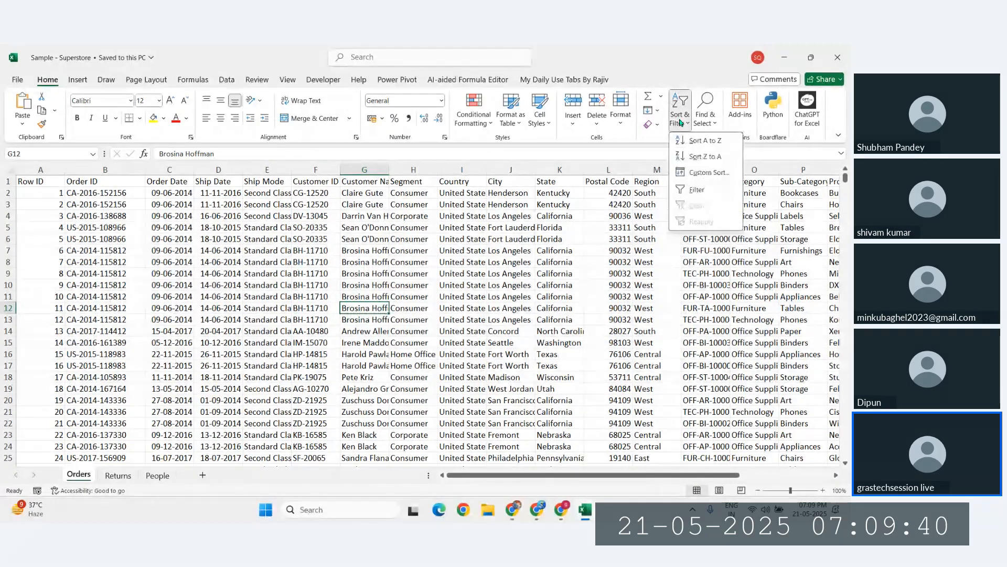
click(513, 225)
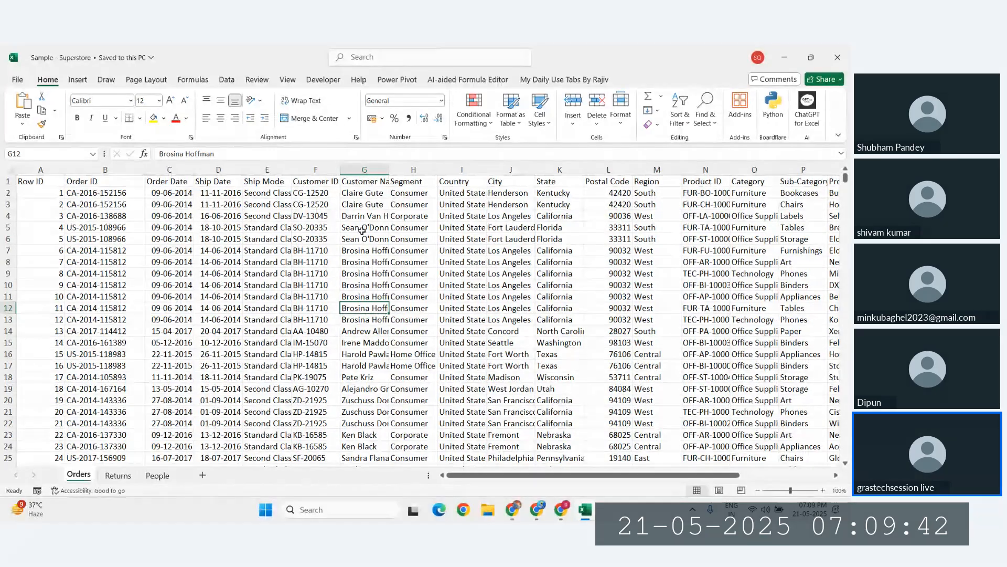
click(225, 270)
click(43, 181)
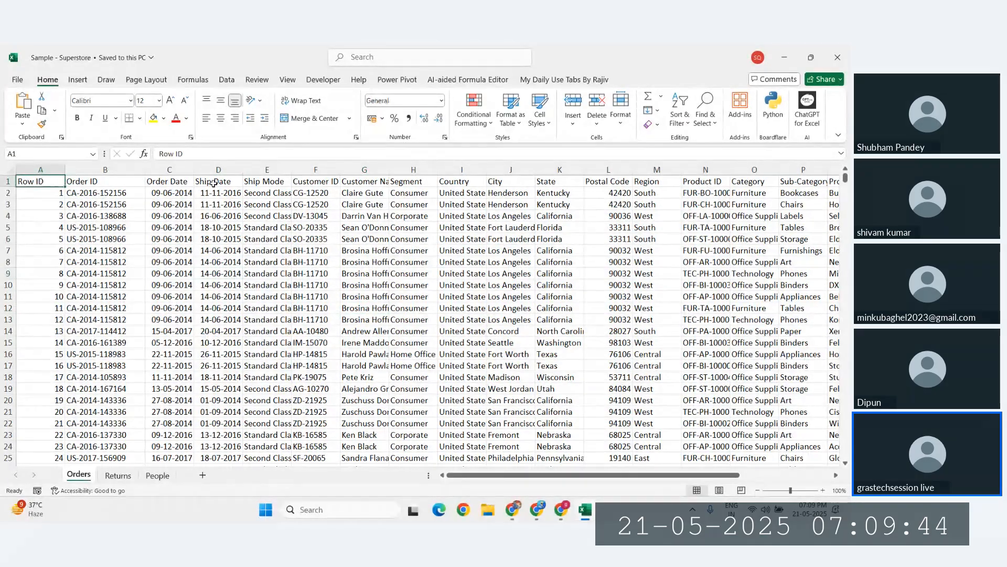
click(179, 183)
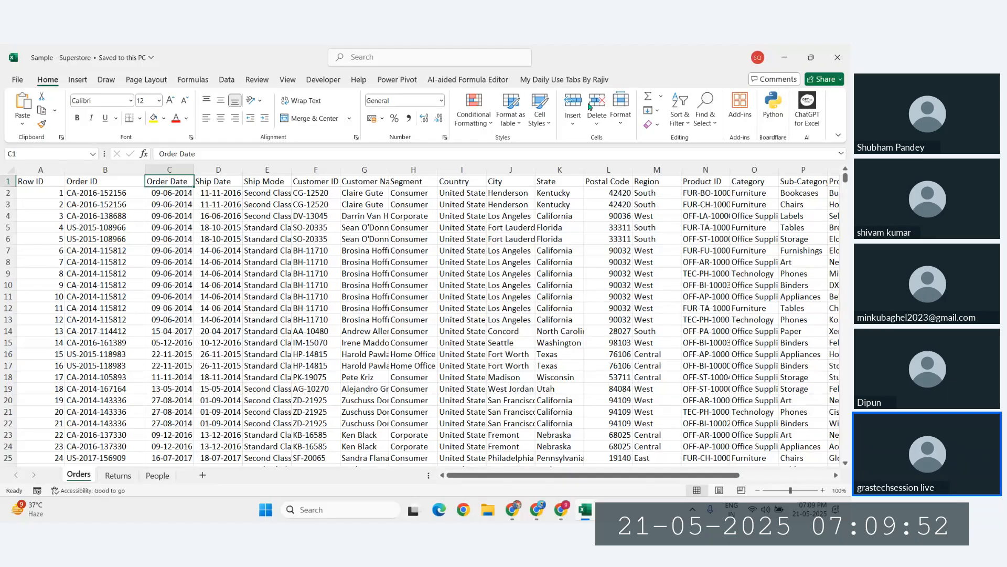
click(705, 120)
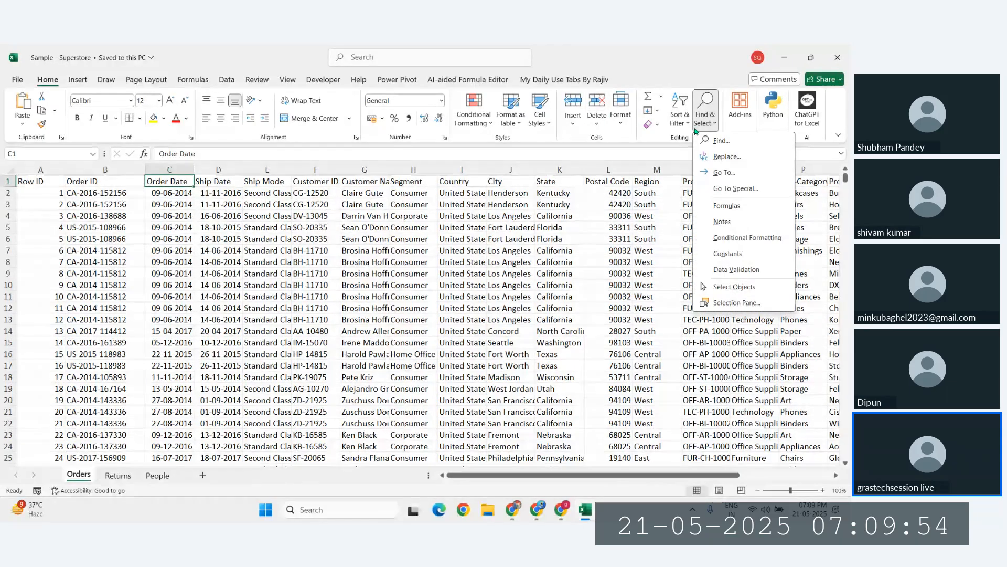
click(564, 245)
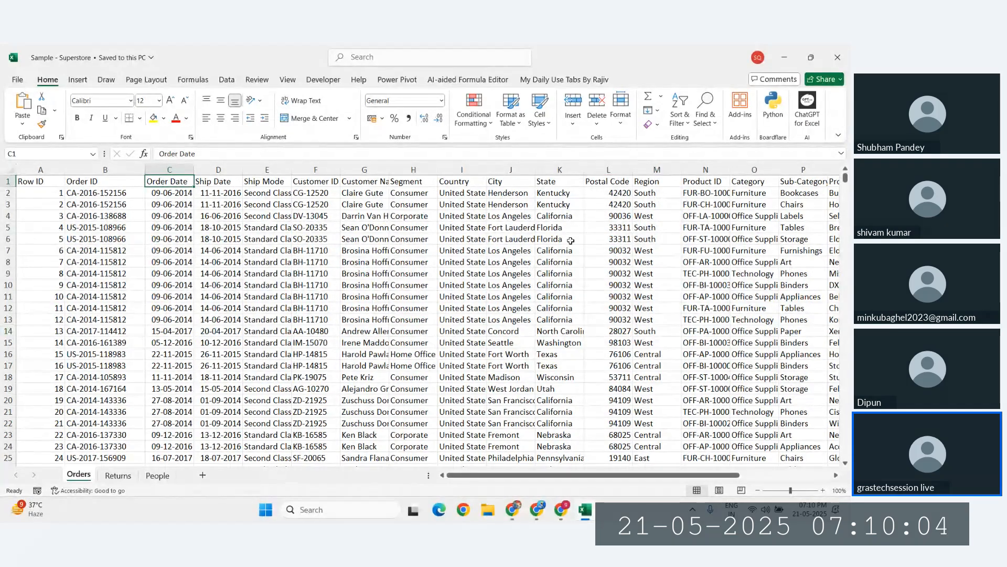
click(83, 82)
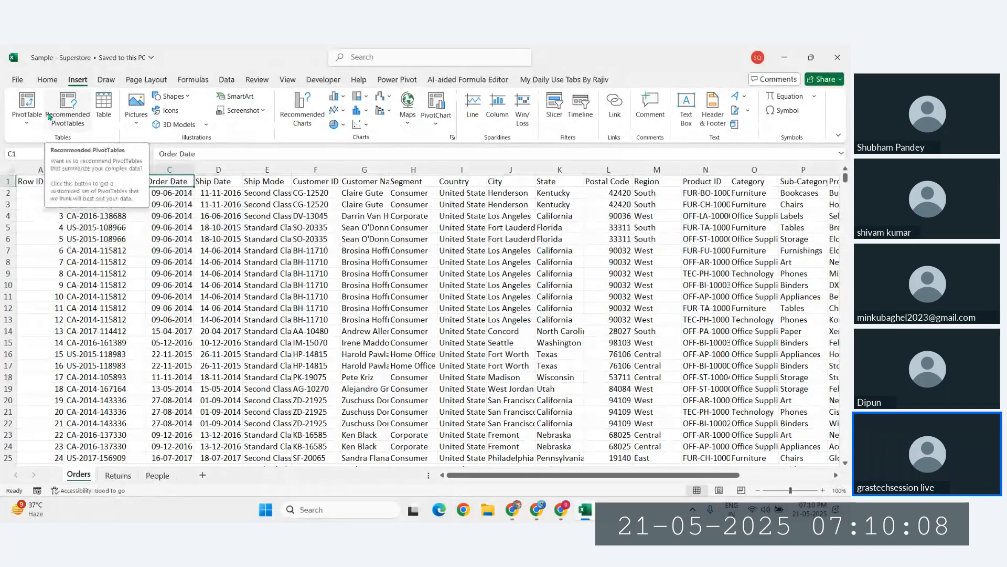
click(47, 80)
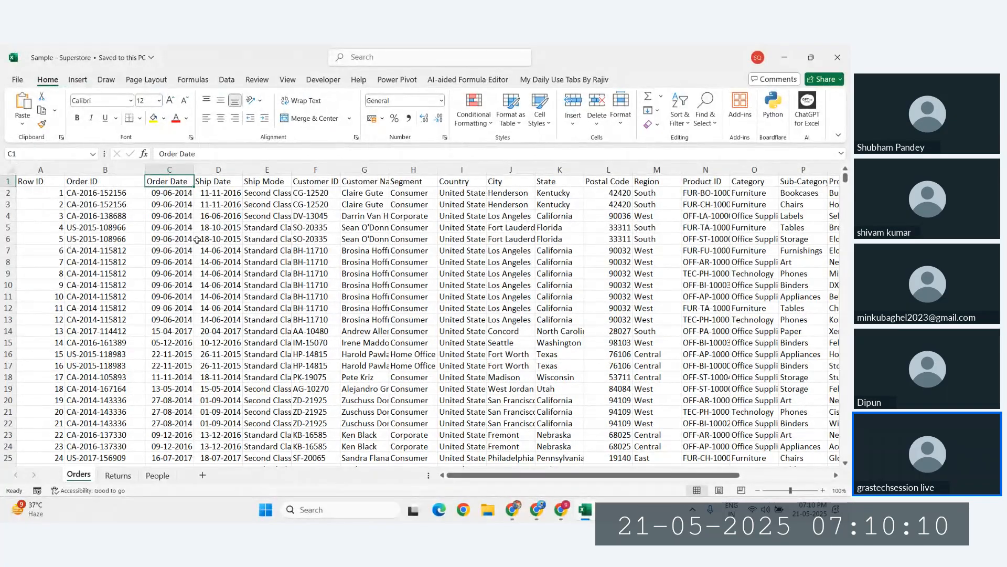
Turn on filtering for the header row of the Orders sheet
key(ctrl+shift+l)
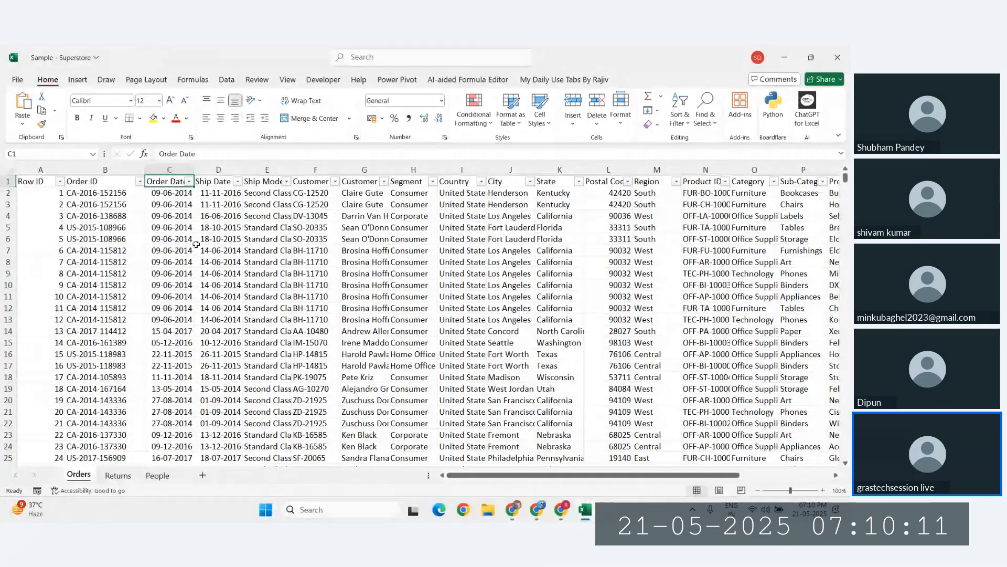
click(189, 181)
key(Escape)
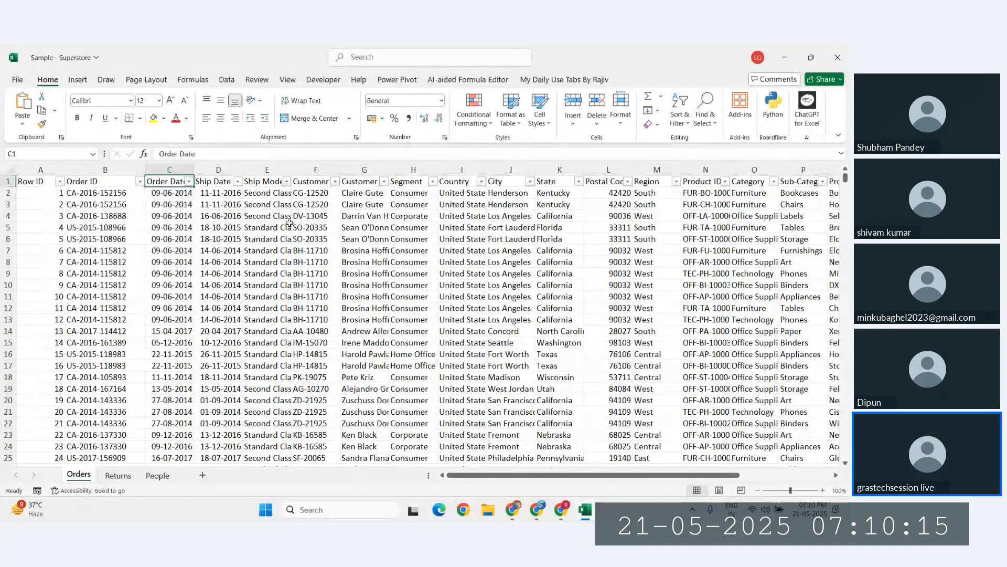
Fill the header row cells from Row ID through Profit with yellow
click(32, 183)
key(ctrl+shift+Right)
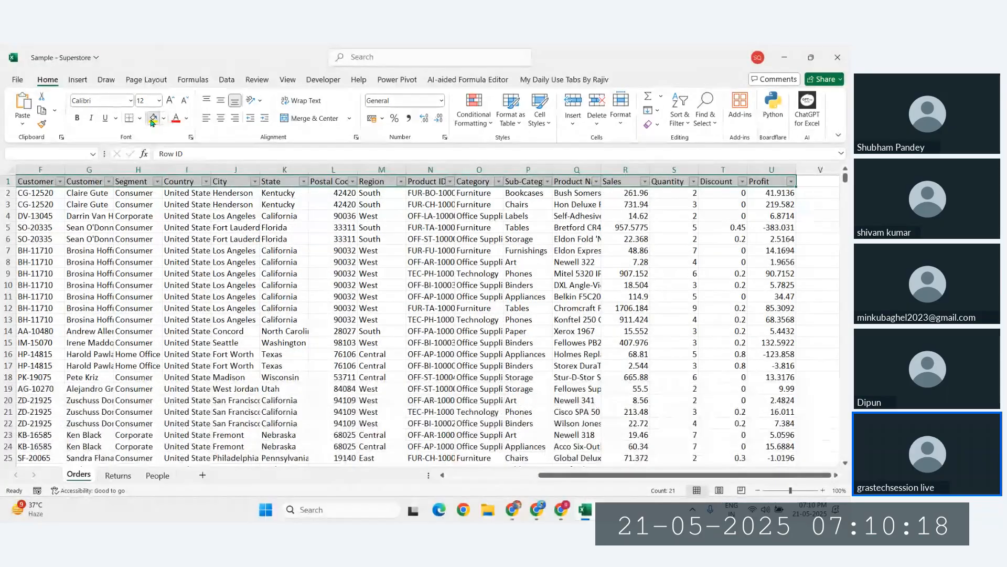
click(152, 119)
Filter the Order Date column to show only orders dated 12-08-2016
click(189, 182)
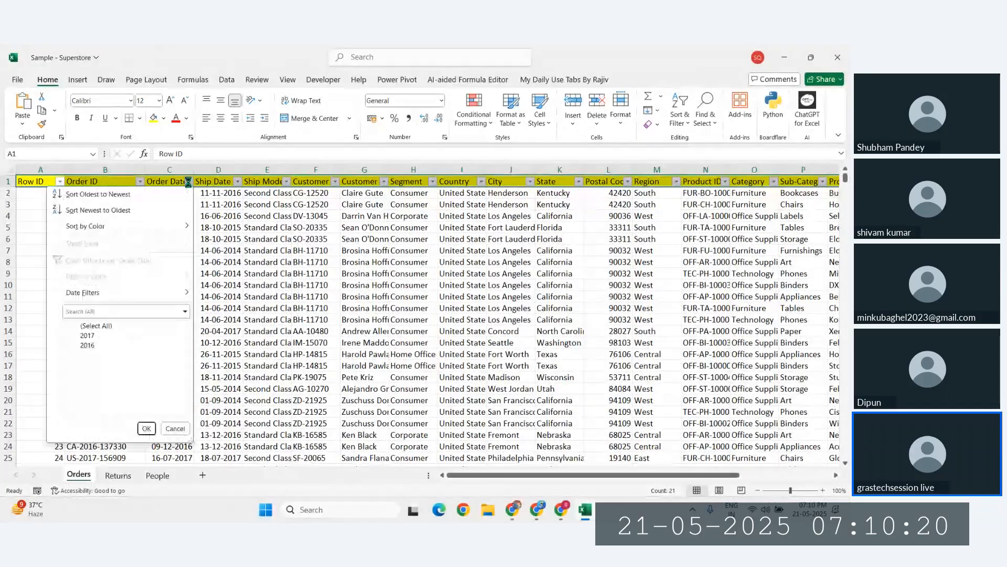
mouse_move(126, 292)
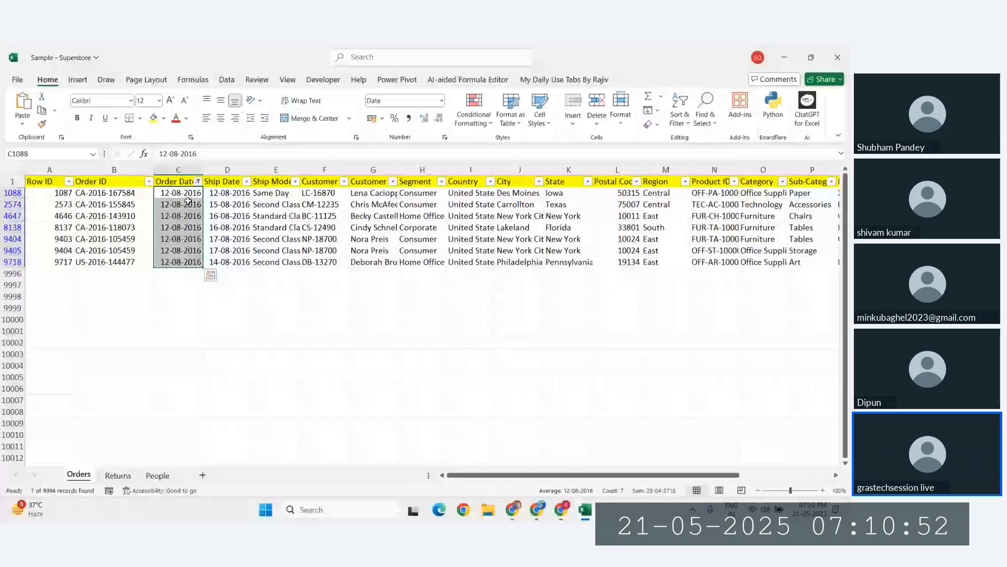
Clear the Order Date filter by switching filtering off and on again, and return to the header row
key(ctrl+shift+l)
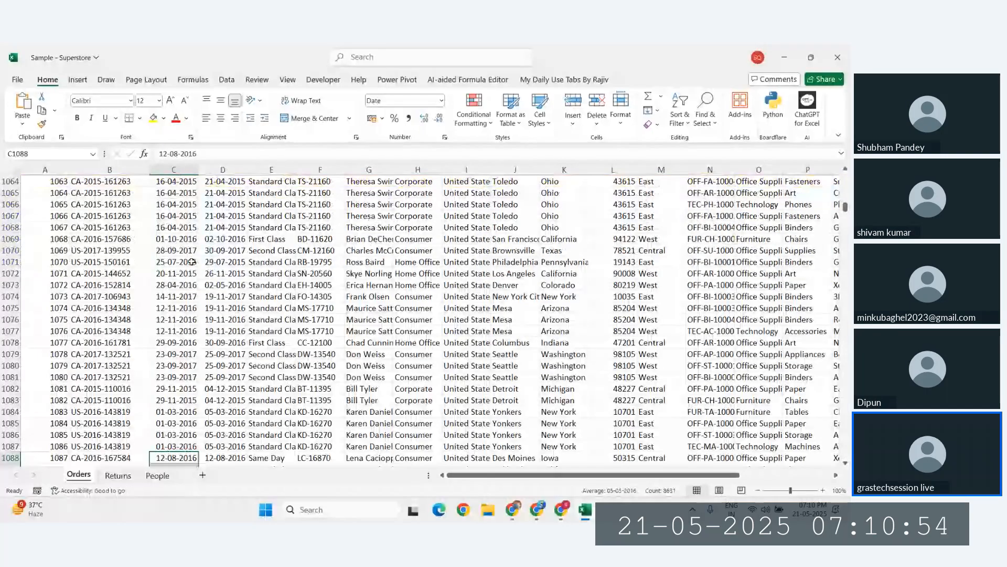
scroll(192, 262, up, 9)
click(192, 262)
key(ctrl+shift+Up)
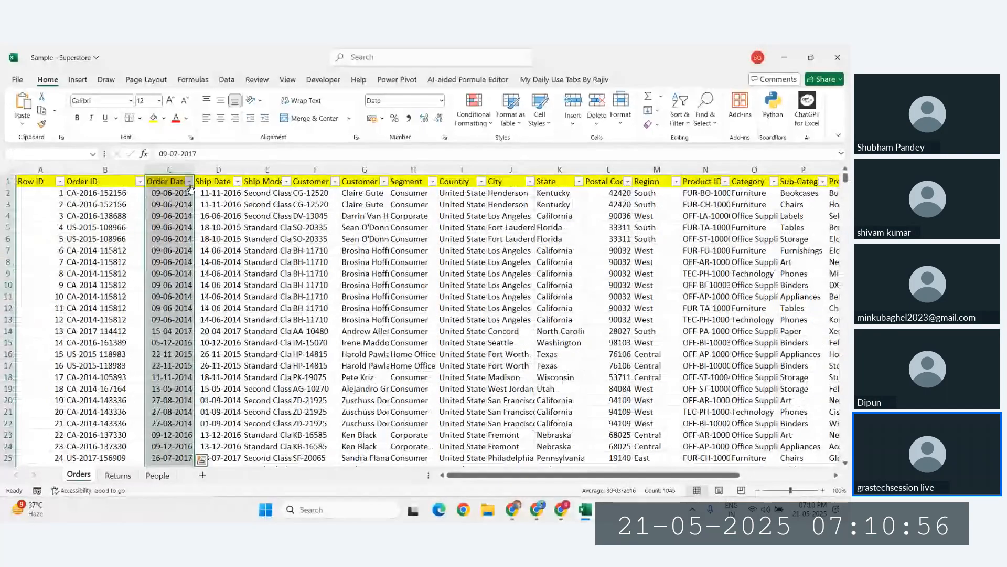
click(189, 181)
mouse_move(125, 293)
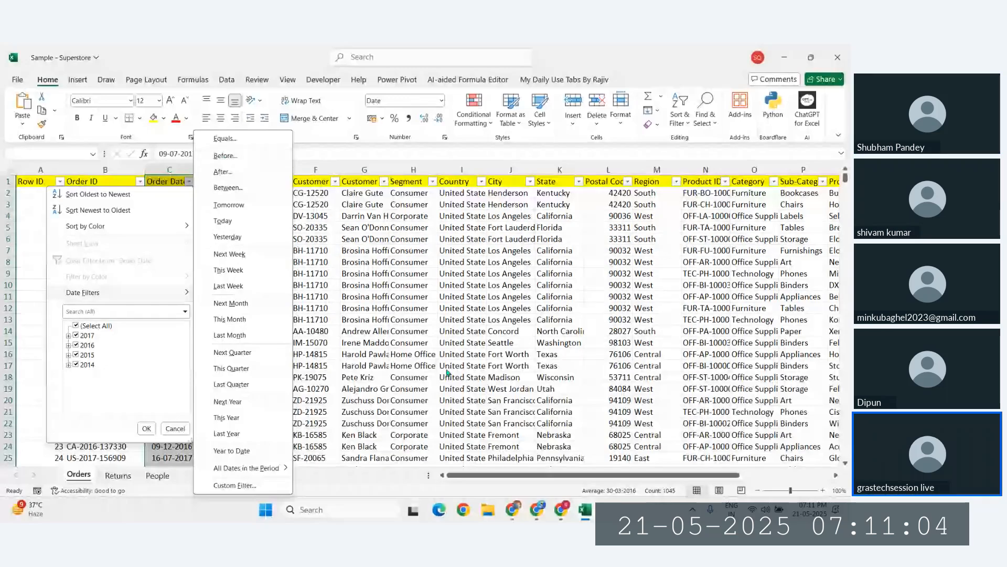
click(385, 303)
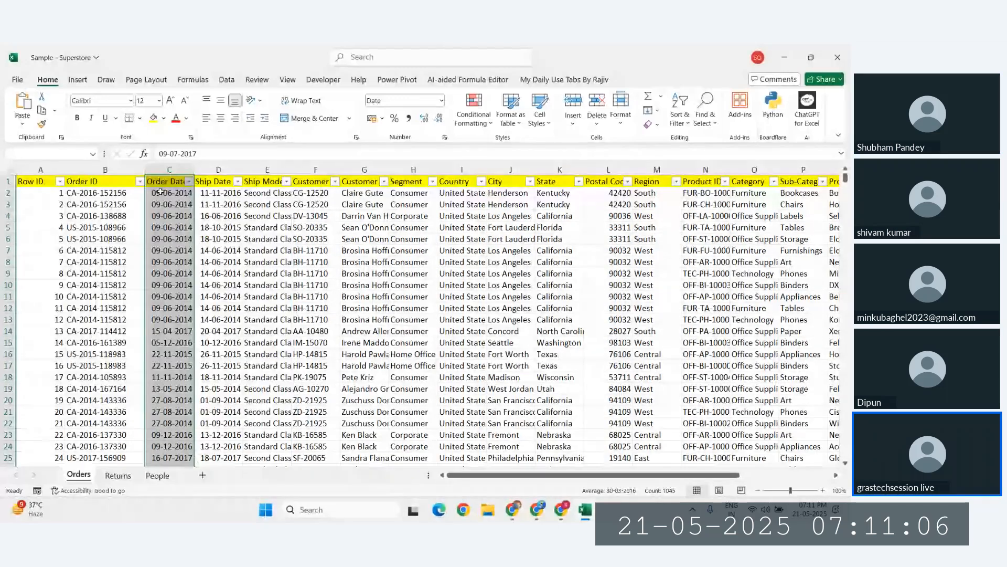
Try to filter the Order Date column with a custom equals condition on a year-first date
click(190, 181)
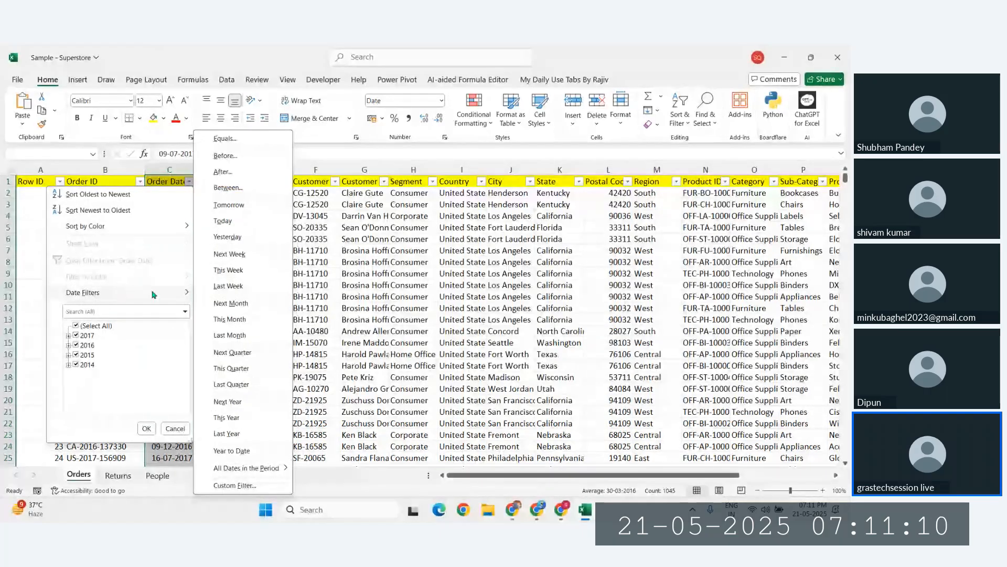
click(234, 485)
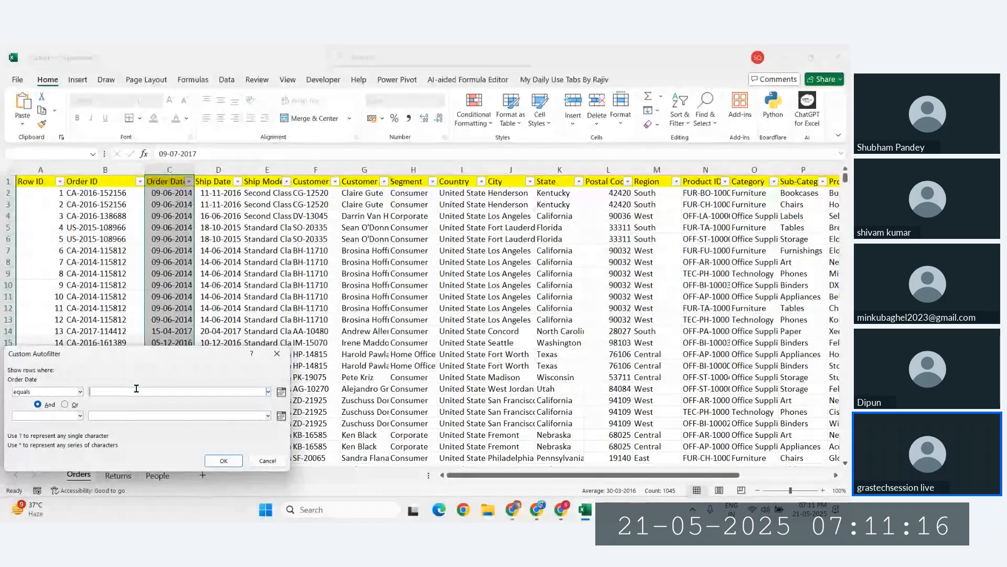
text(201)
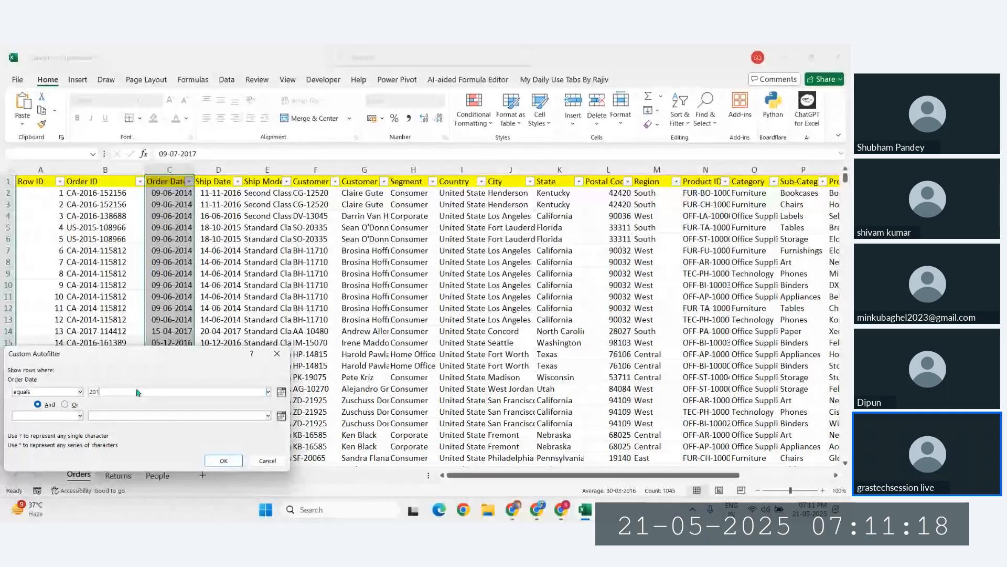
text(40-)
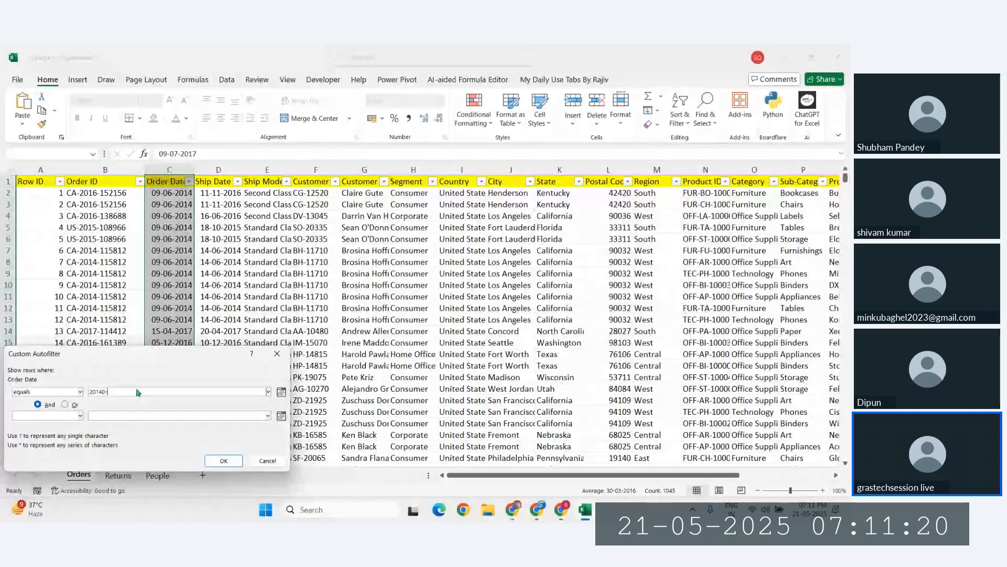
text(8=08-1)
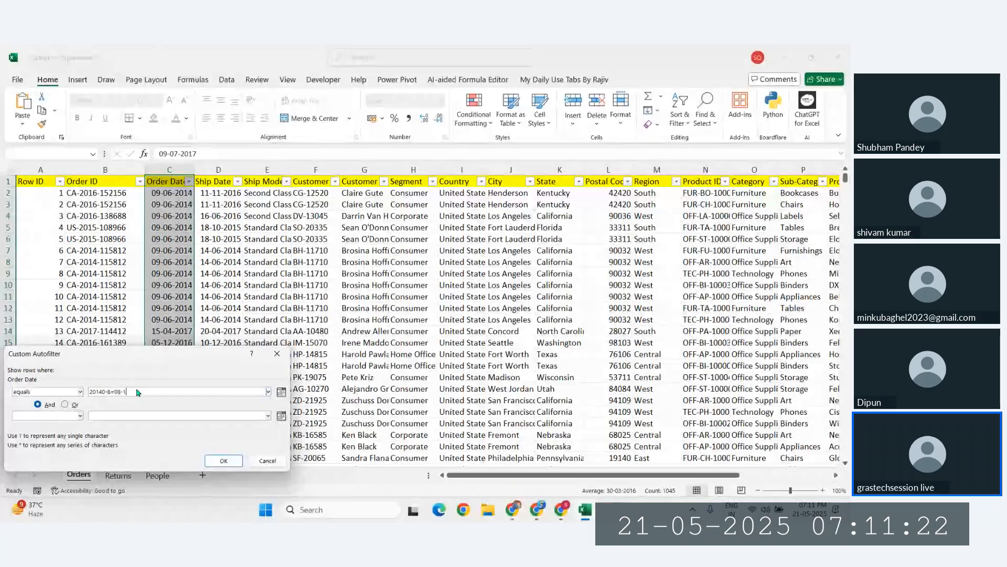
text(6)
key(BackSpace)
key(BackSpace)
key(Left)
key(BackSpace)
key(Return)
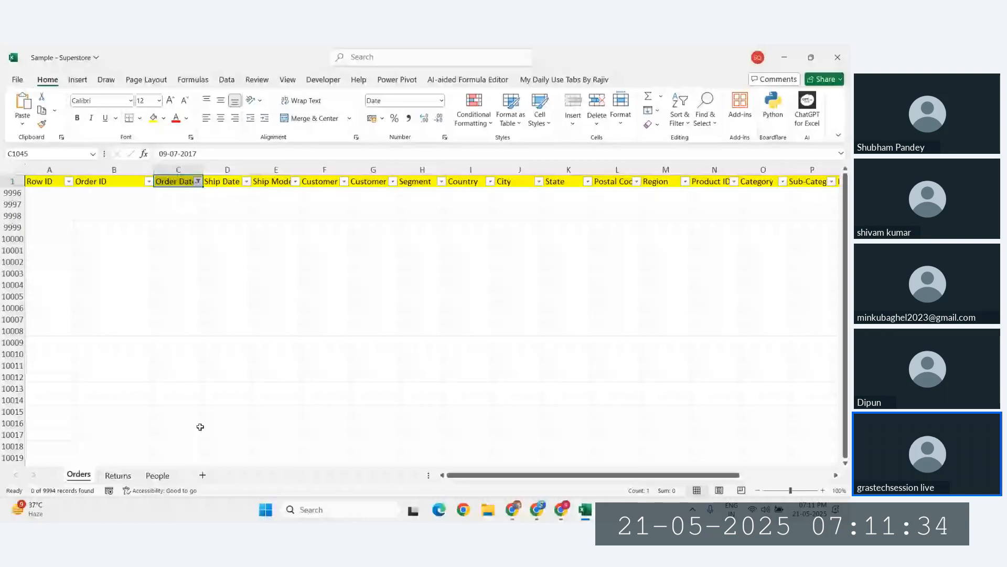
key(ctrl+z)
Filter the Order Date column to show only orders with a date equal to 16-08-2016
click(181, 269)
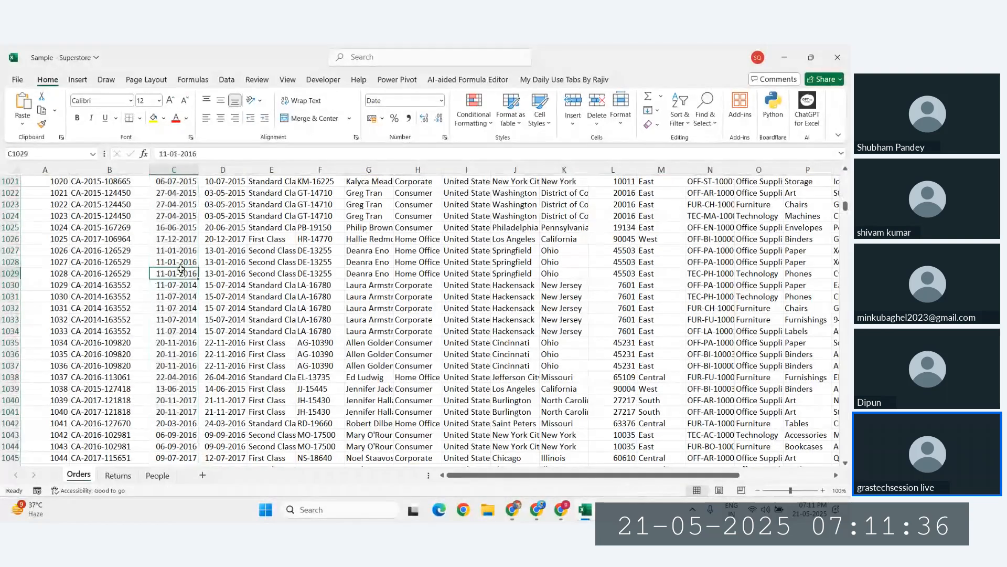
key(ctrl+Up)
click(190, 181)
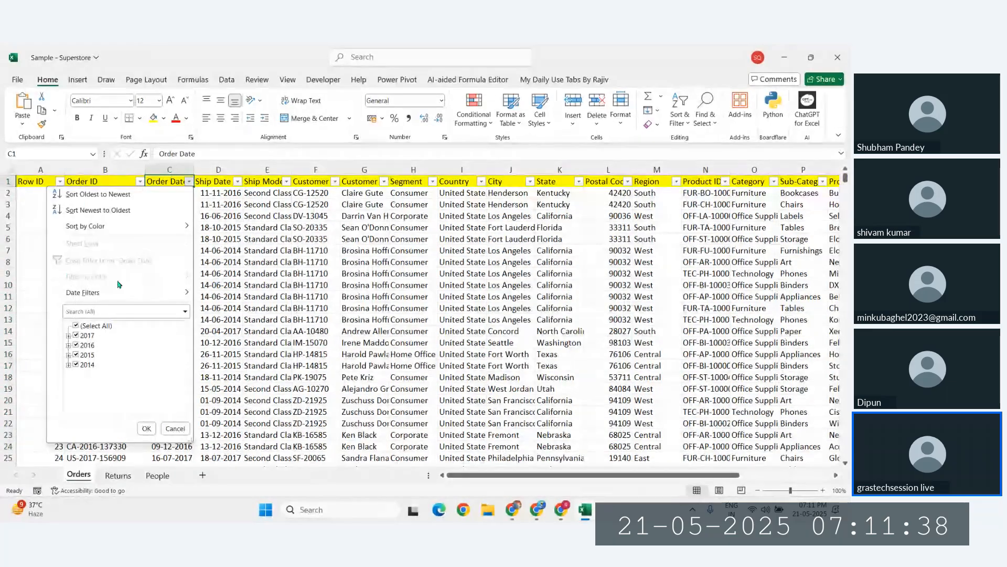
mouse_move(173, 292)
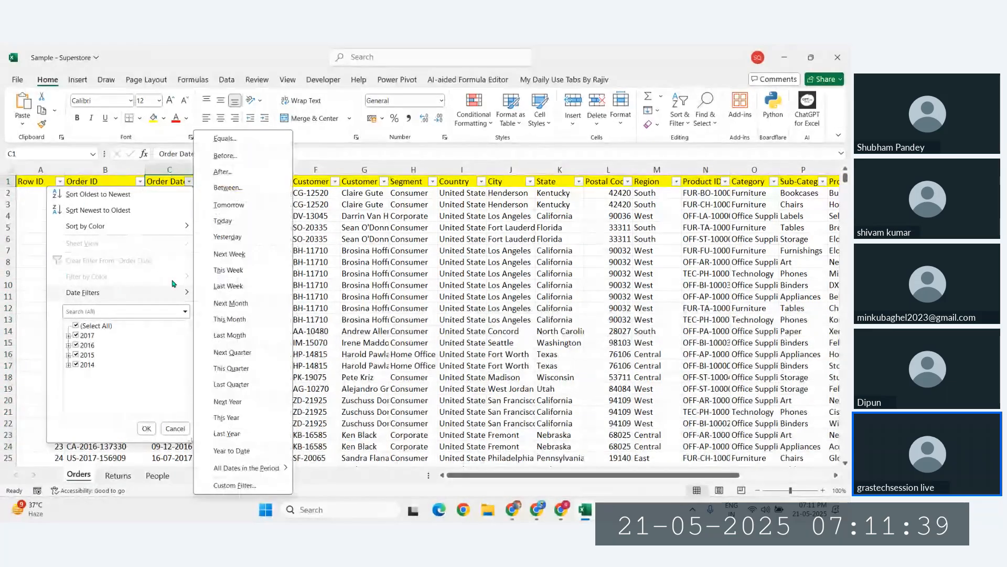
click(225, 139)
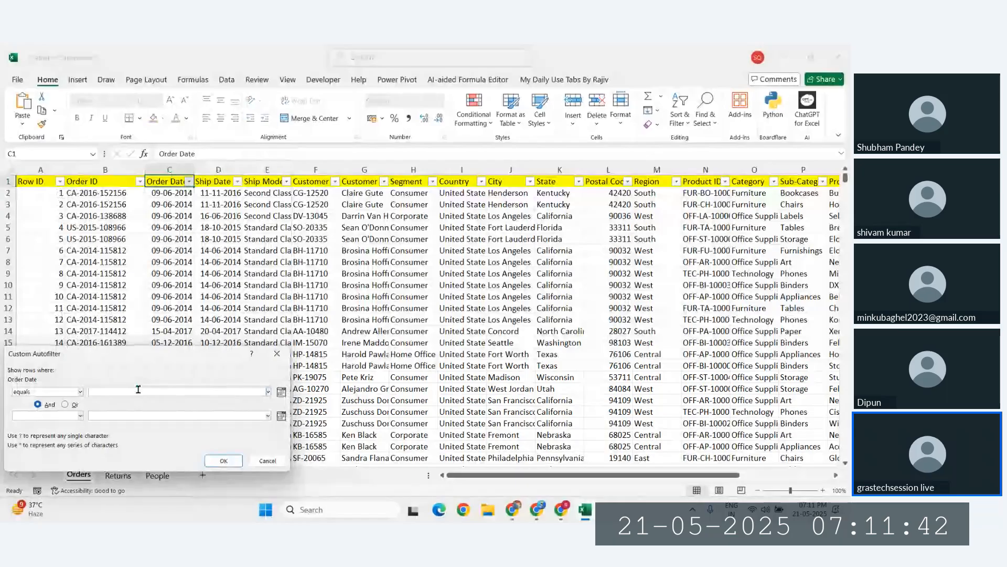
click(138, 388)
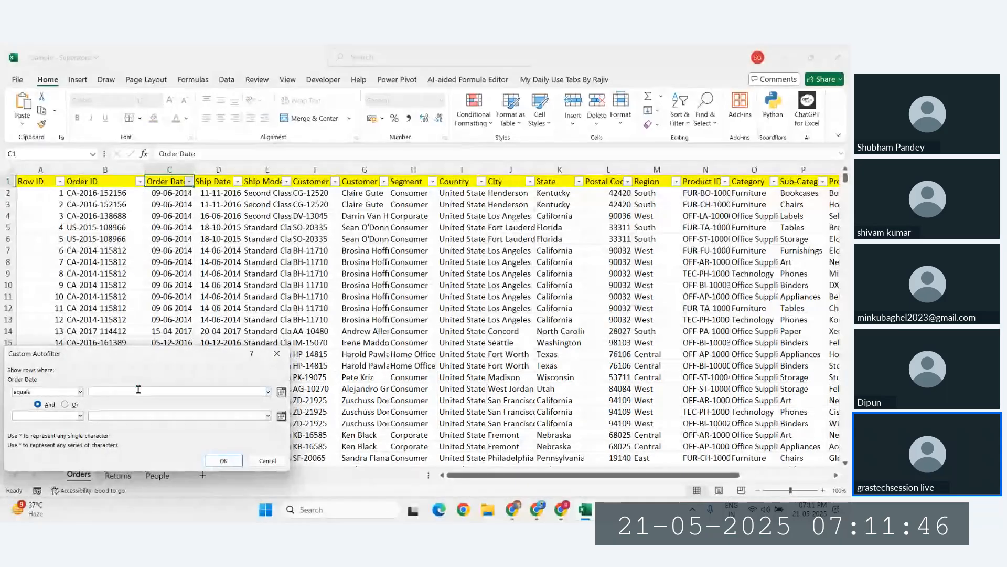
text(16-0)
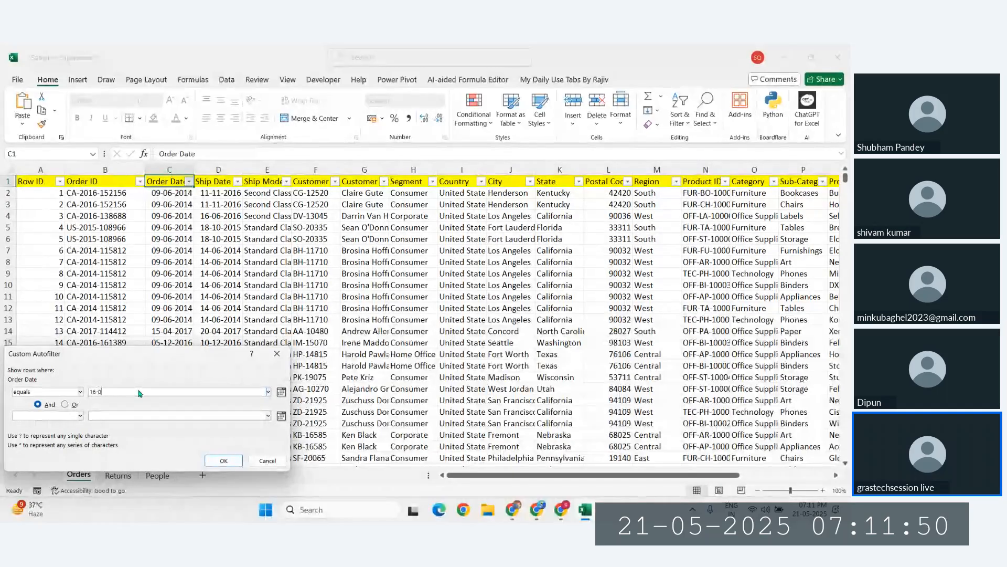
text(8-201)
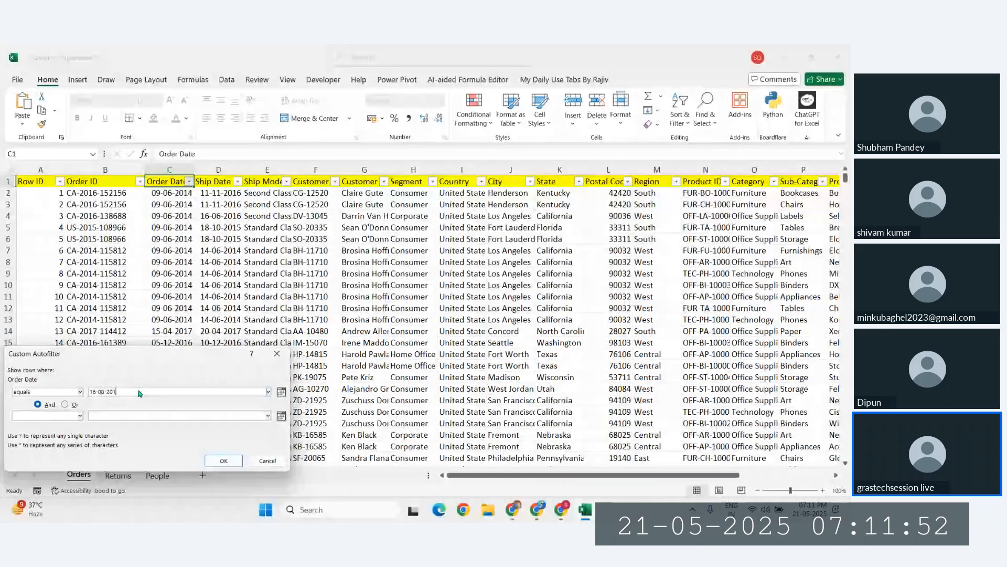
text(6)
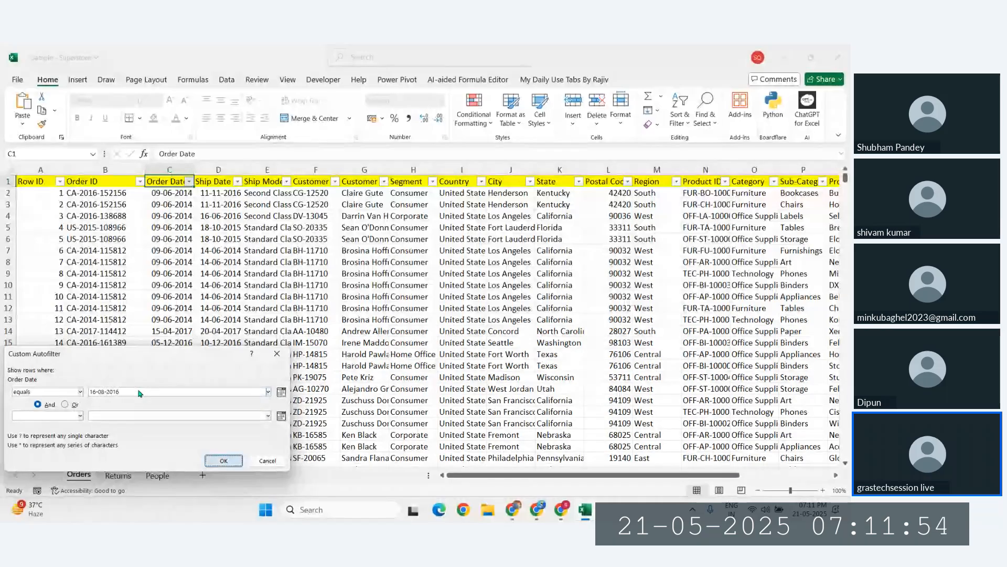
key(Return)
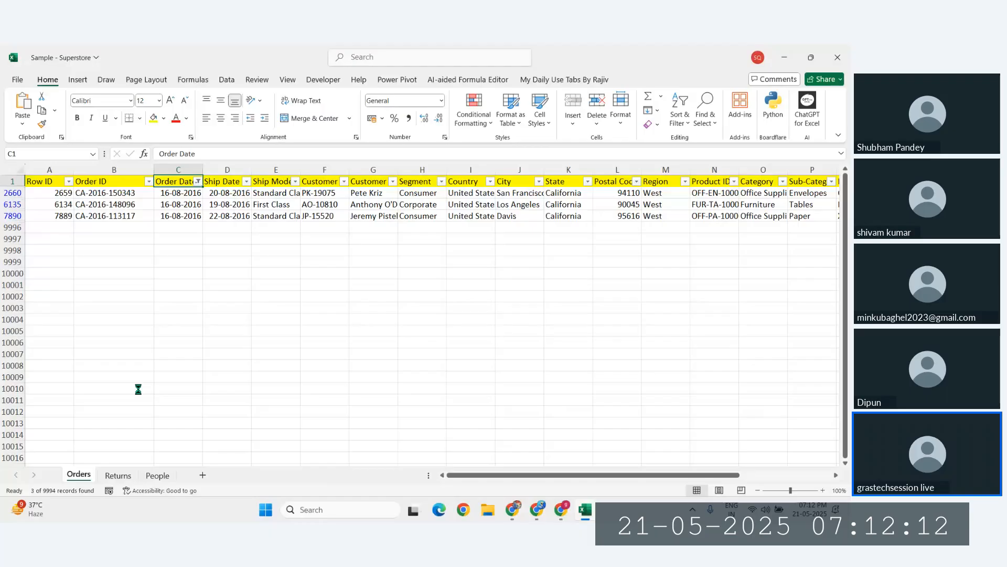
Filter the Order Date column to orders before 31-12-2014 and check the filtered dates down to the last row
click(190, 182)
mouse_move(158, 291)
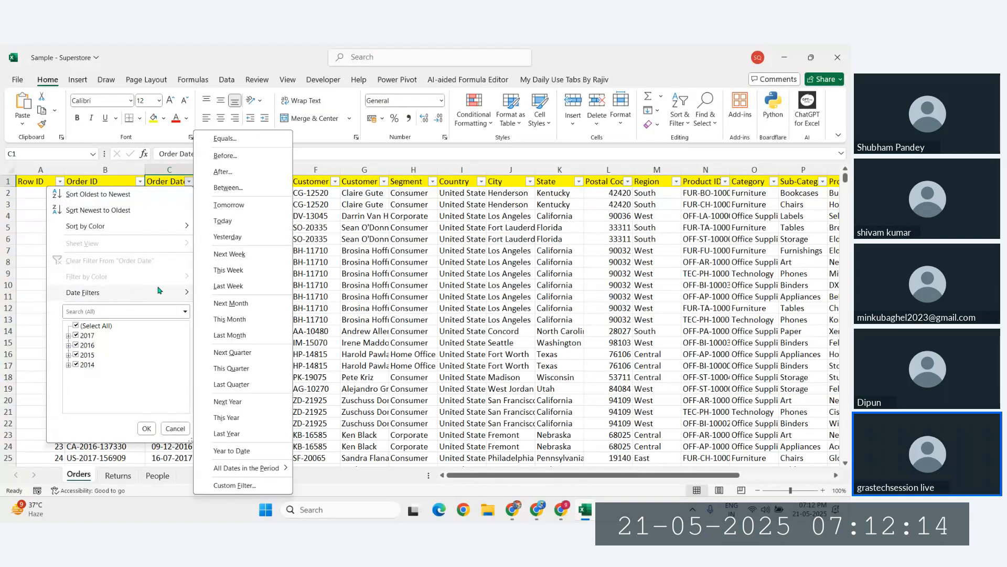
click(239, 157)
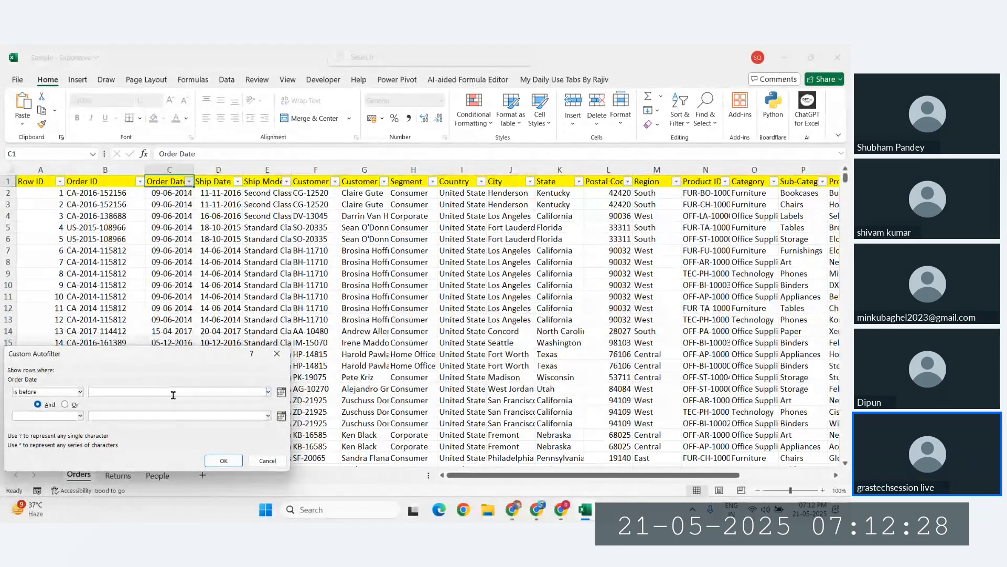
text(31-12-2014)
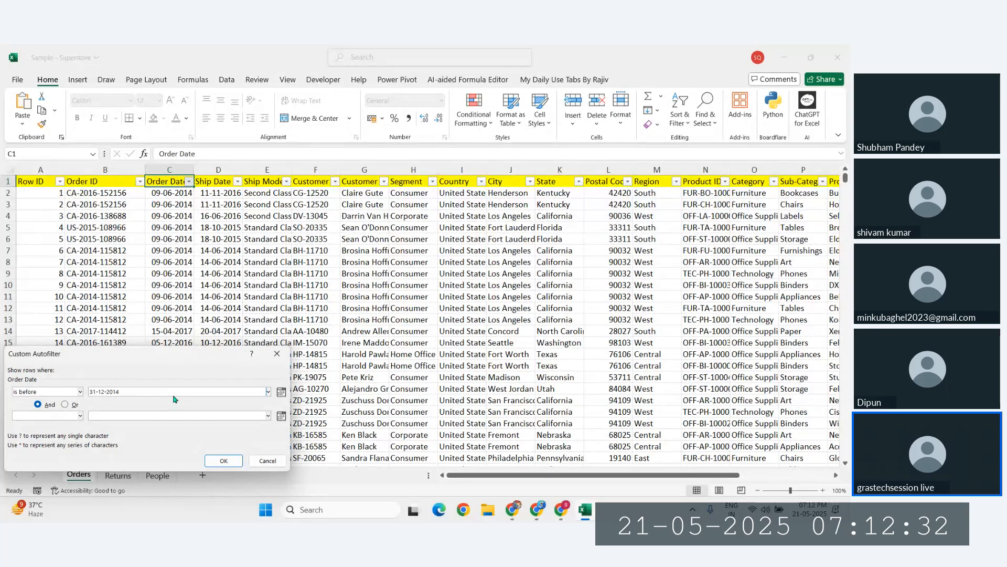
key(Return)
scroll(218, 402, down, 20)
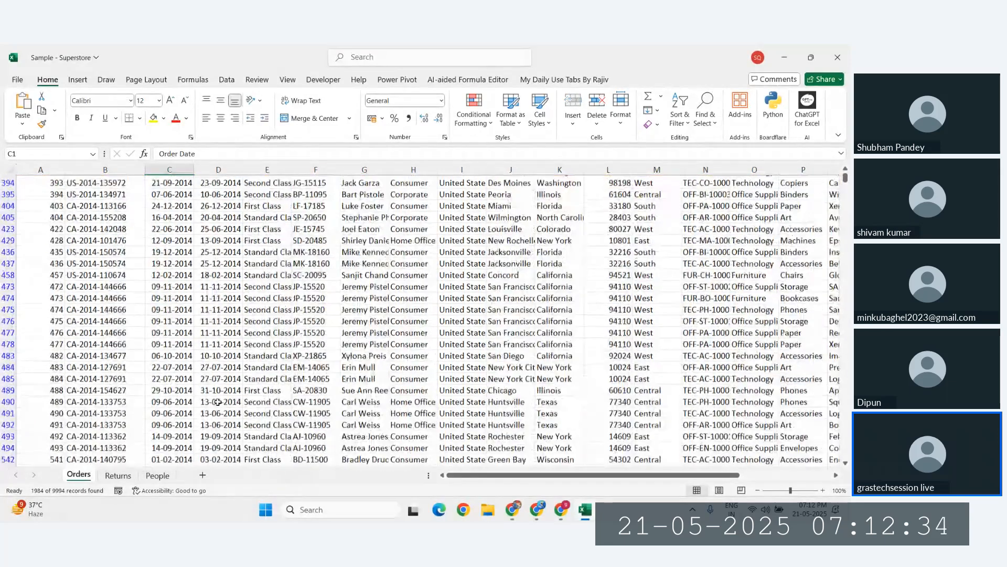
scroll(218, 400, up, 20)
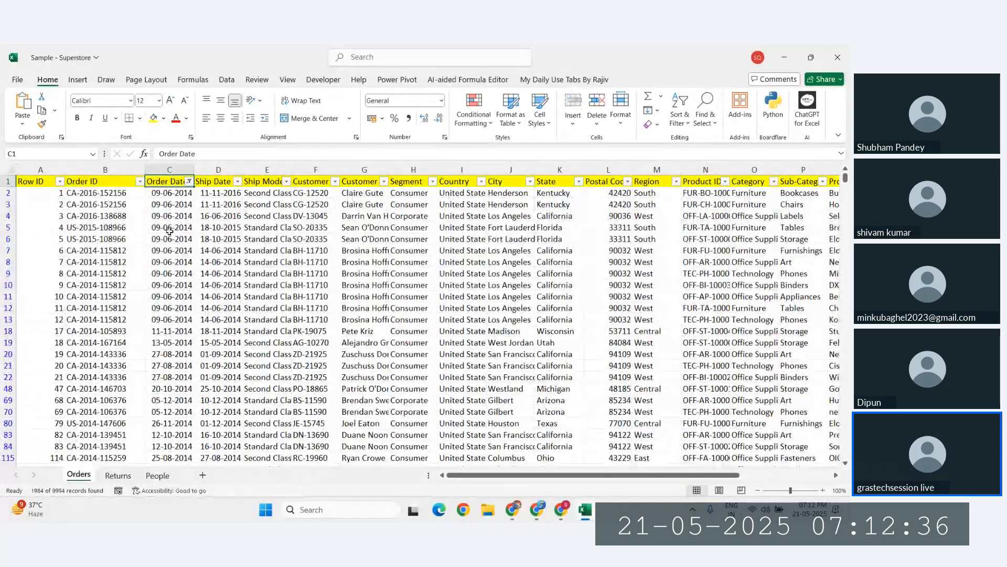
click(169, 192)
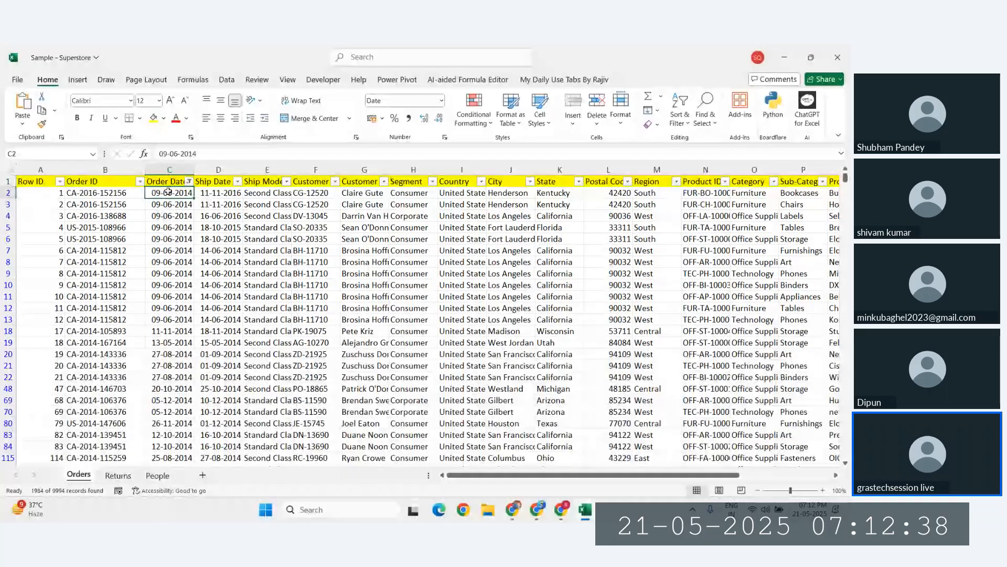
key(ctrl+Down)
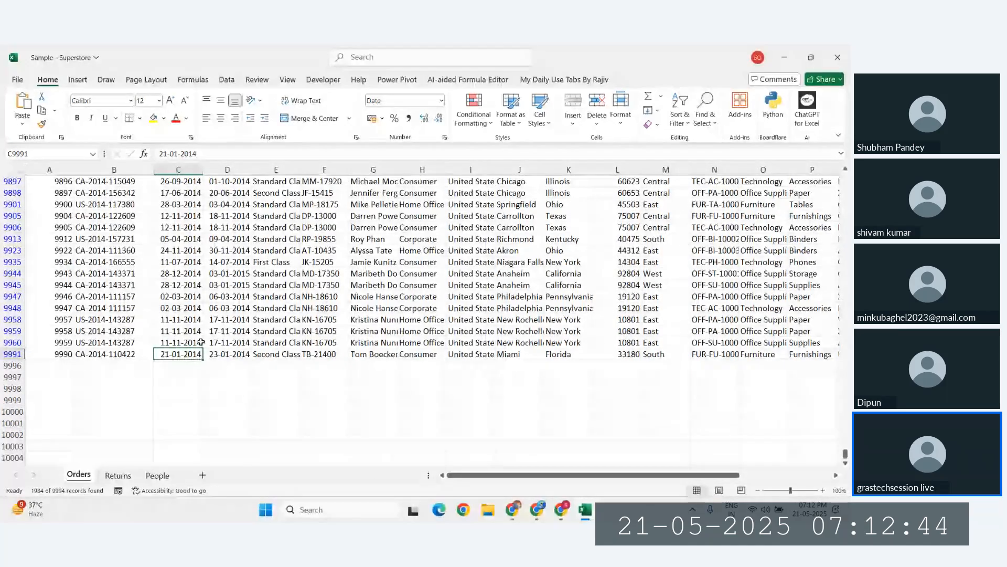
key(ctrl+Up)
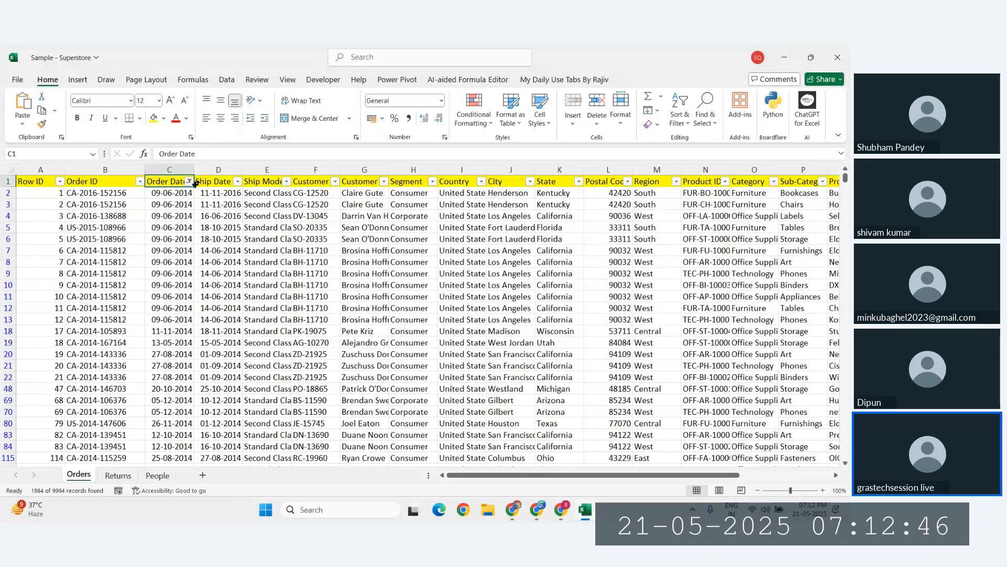
Clear the Order Date filter by removing and reapplying the header filters, and look through the available date filter conditions
key(ctrl+shift+l)
key(ctrl+shift+l)
click(190, 181)
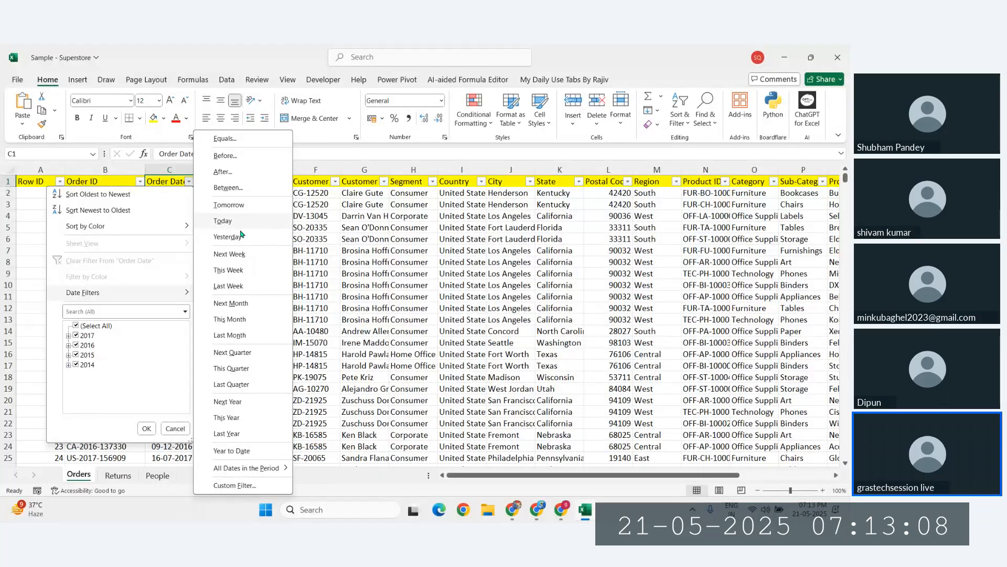
click(178, 429)
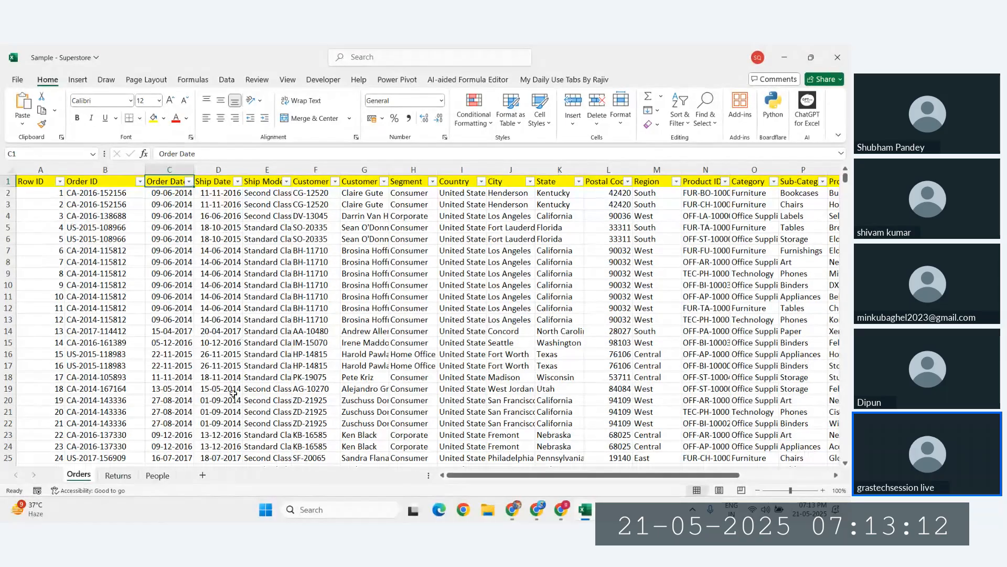
Add a new worksheet and enter the headers Sales Date, Sales and Profit in cells A1 to C1
click(203, 477)
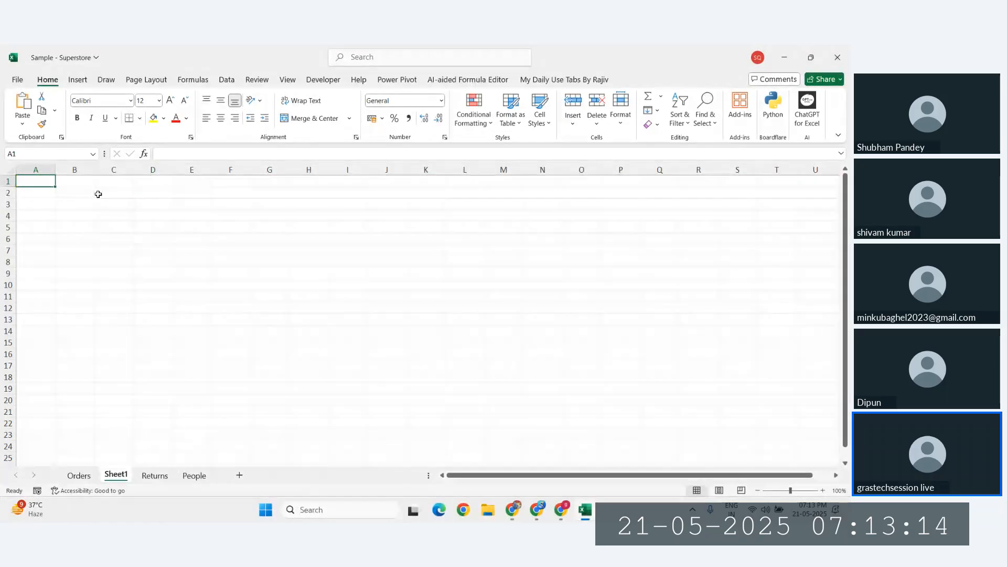
click(81, 192)
click(36, 181)
scroll(36, 181, up, 1)
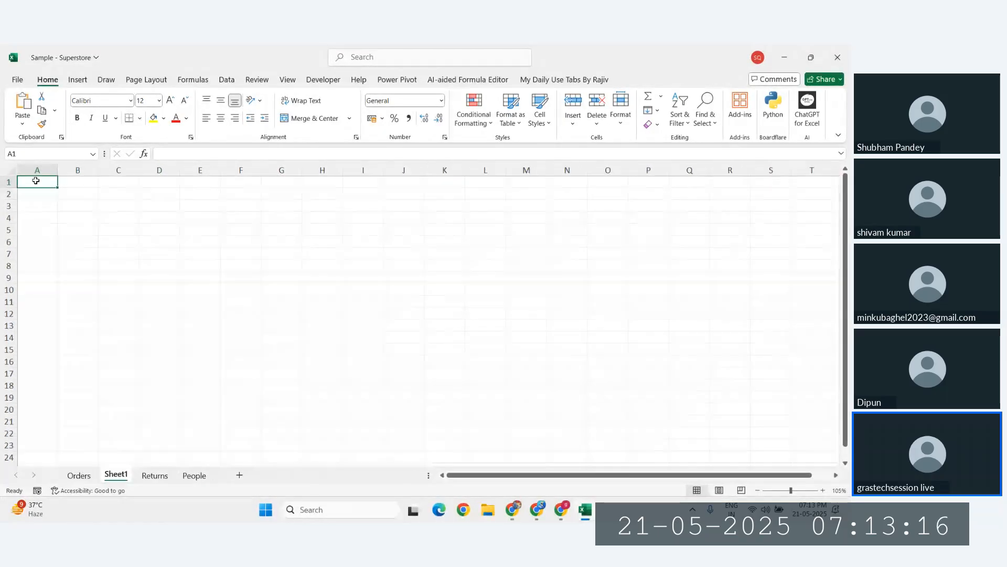
text(Sales Date)
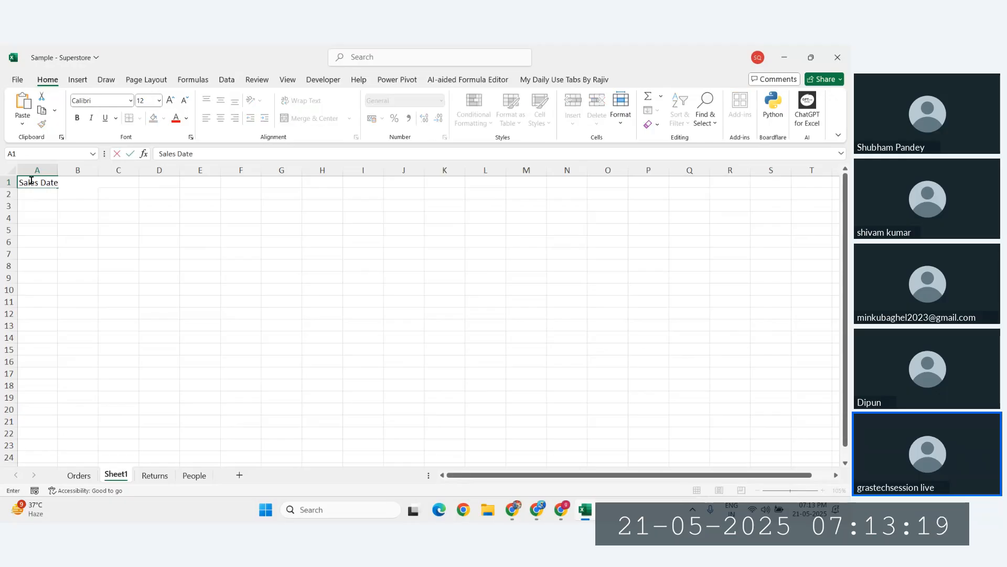
key(Tab)
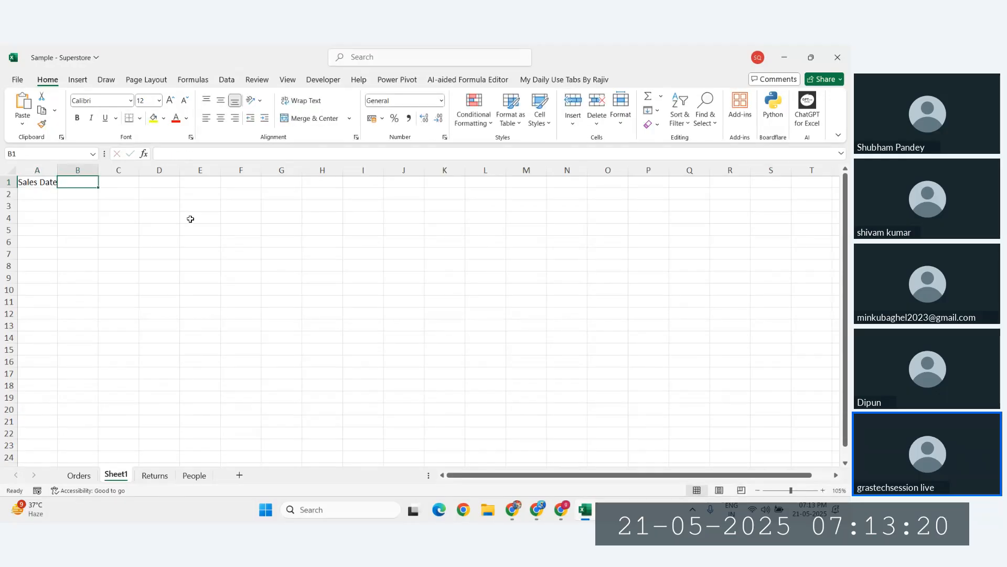
text(Sales)
key(Tab)
text(Pro)
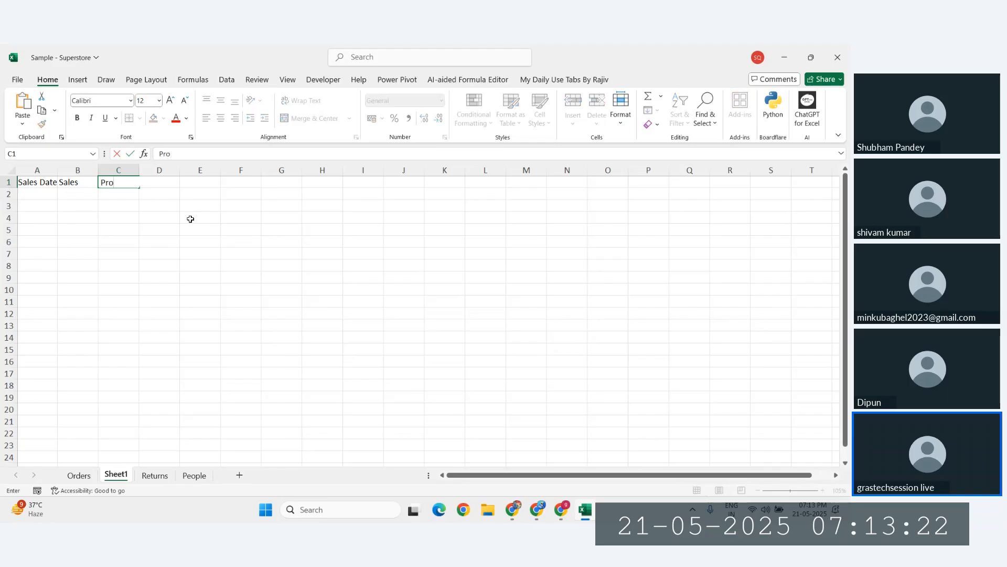
text(fit)
key(Return)
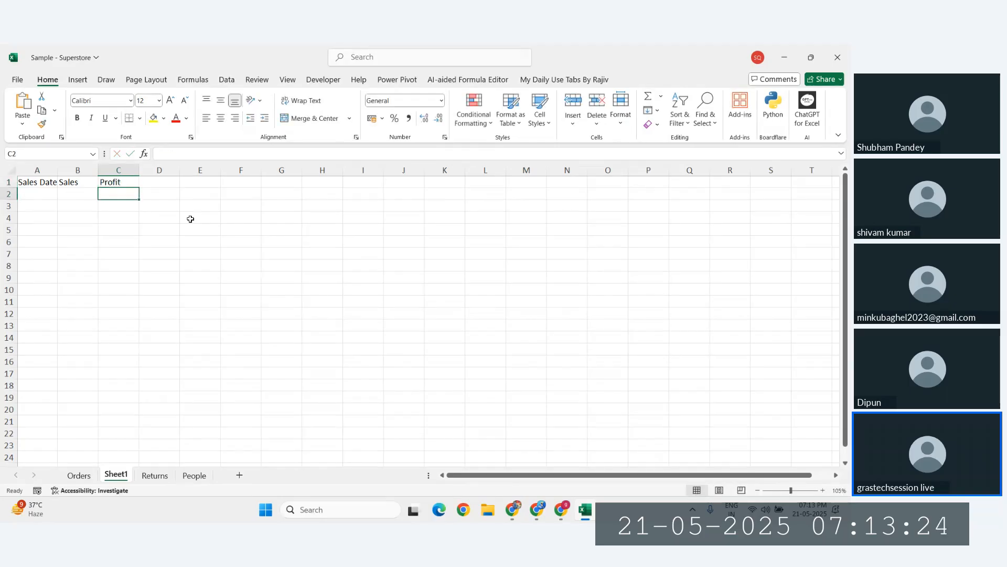
Insert a column between Sales Date and Sales and give it the header Month Name
click(81, 167)
key(ctrl+shift+equal)
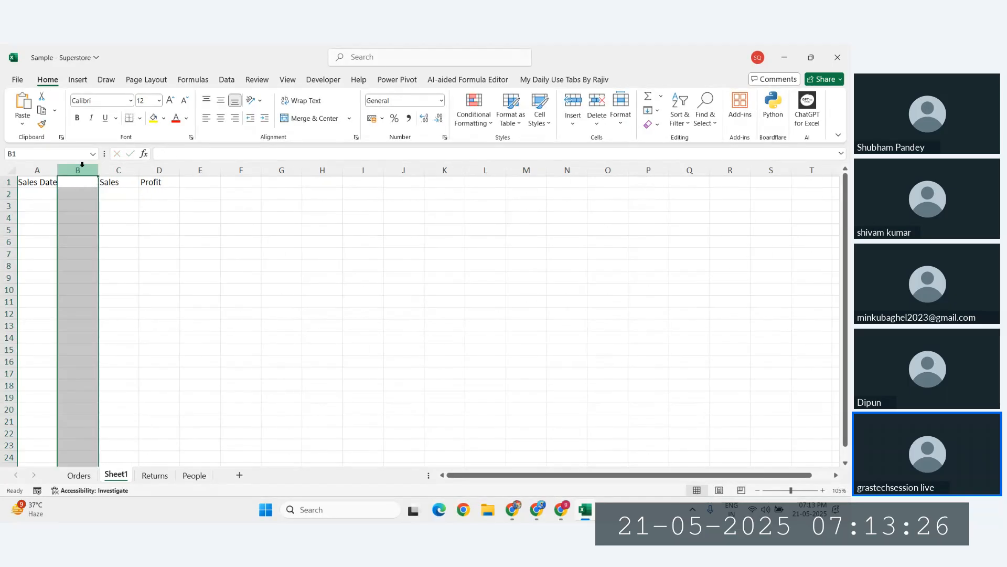
click(78, 184)
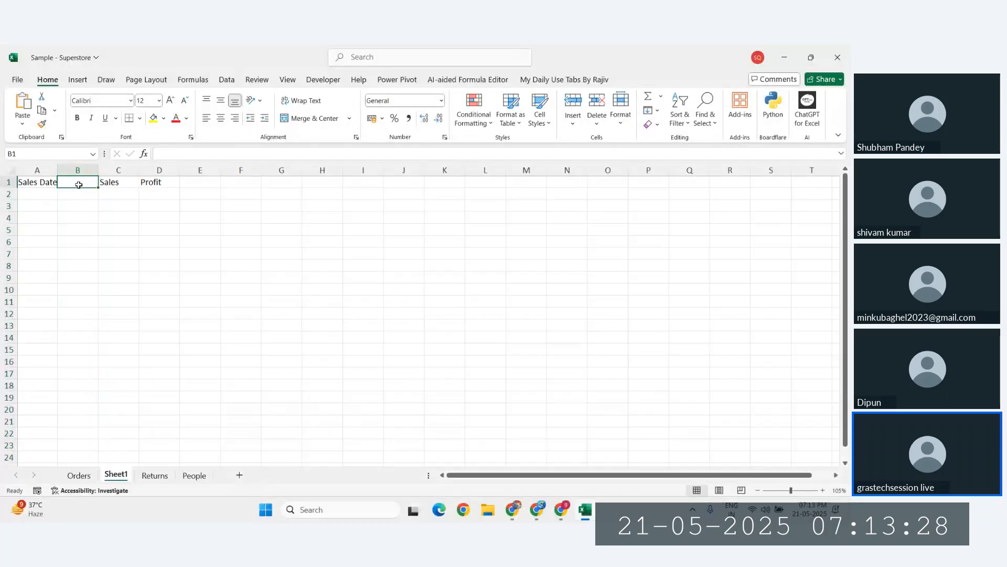
text(Mo)
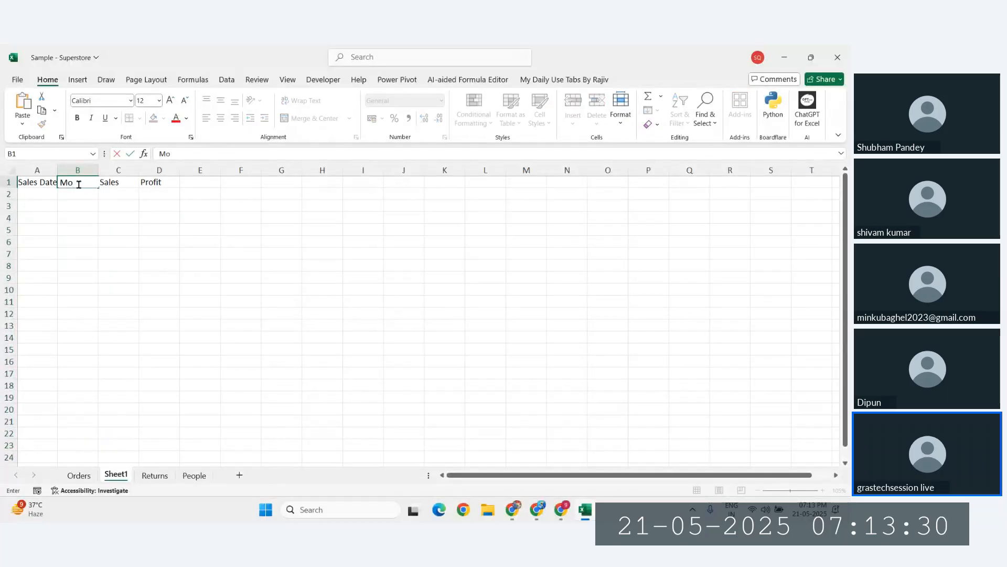
text(nth)
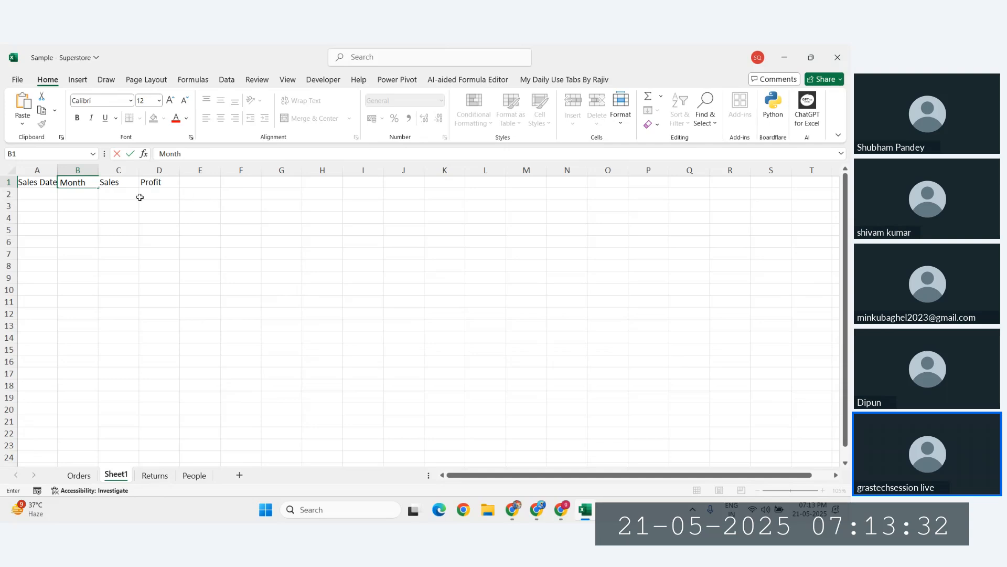
text( Name)
key(Tab)
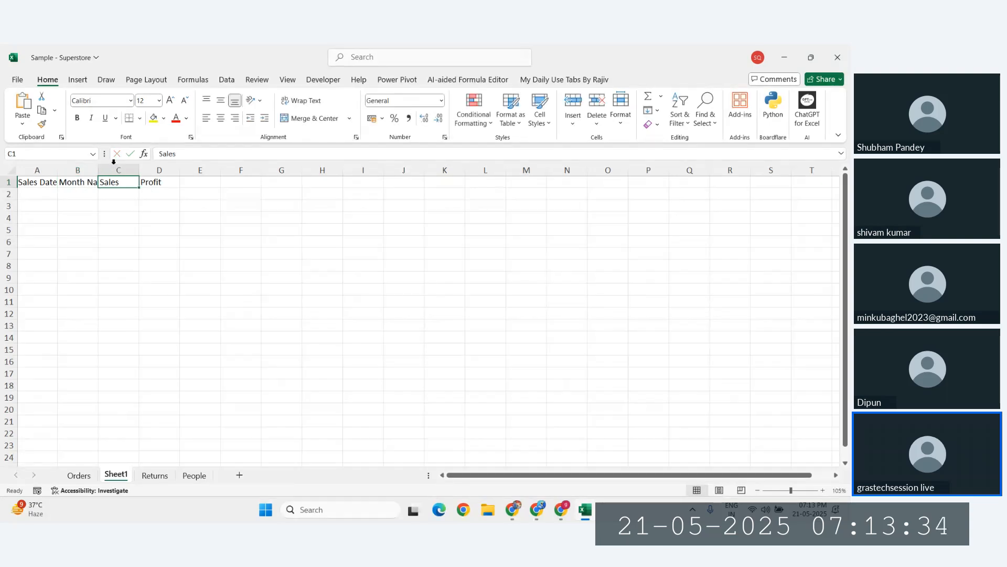
Insert a column between Month Name and Sales and give it the header Day Name
click(117, 169)
key(ctrl+shift+plus)
click(120, 184)
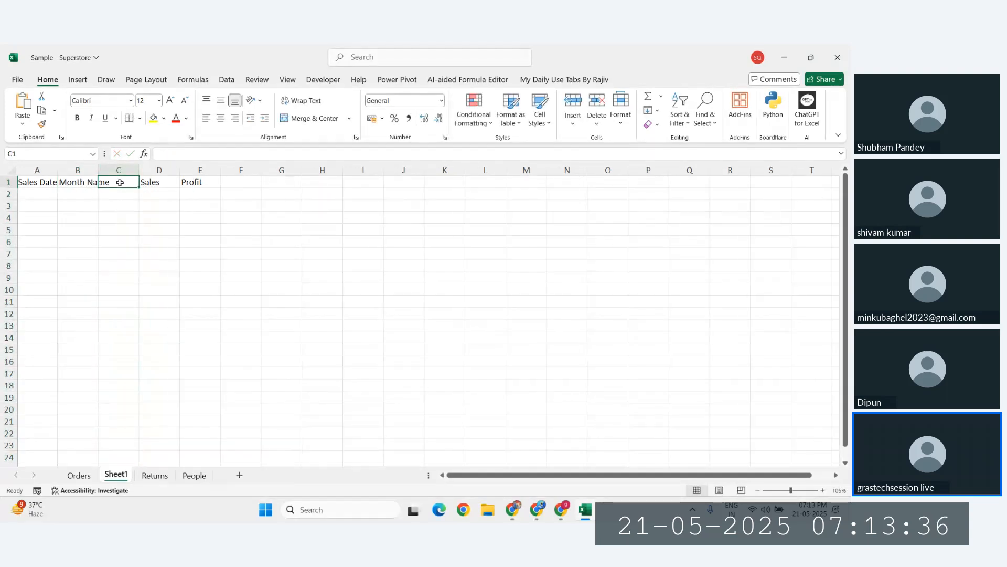
text(D)
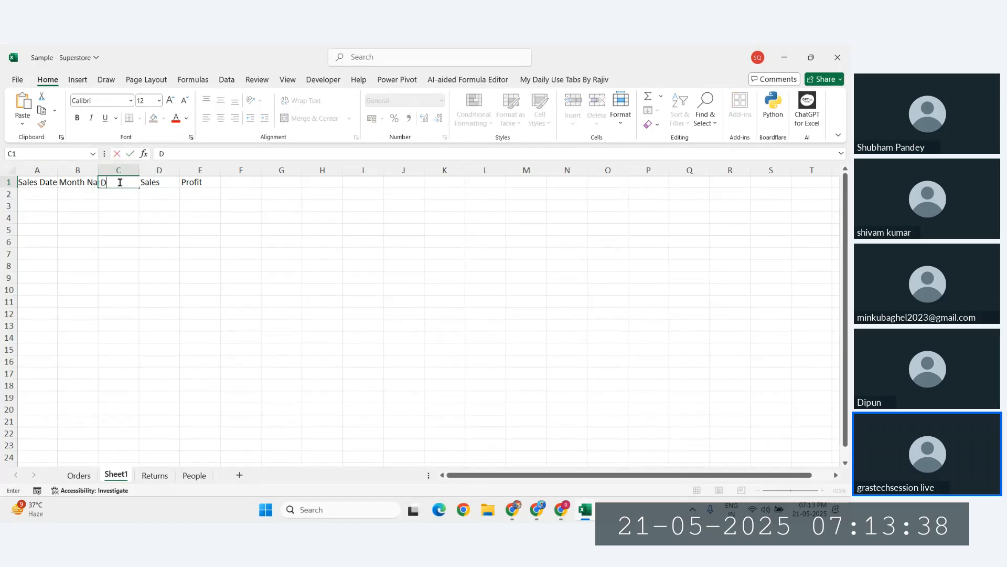
text(ay Name)
key(Return)
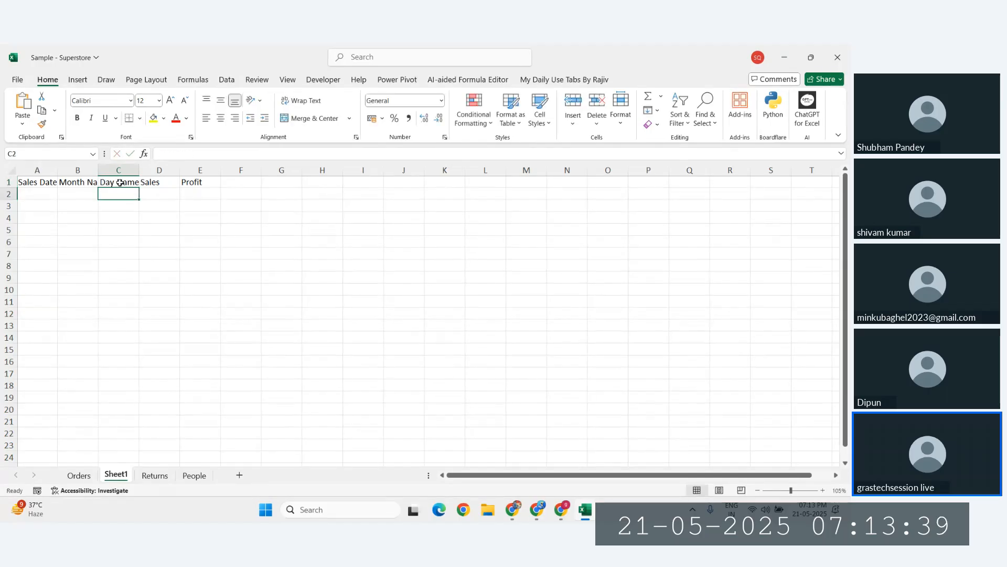
Centre the header cells A1 to E1 and apply borders to them
click(36, 184)
drag(37, 183, 202, 183)
click(221, 118)
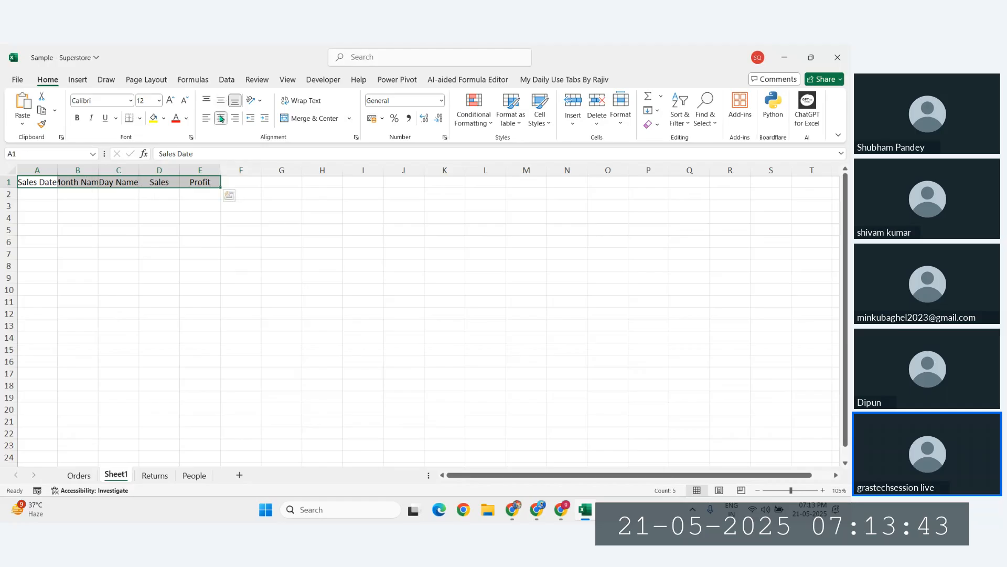
click(140, 118)
click(158, 230)
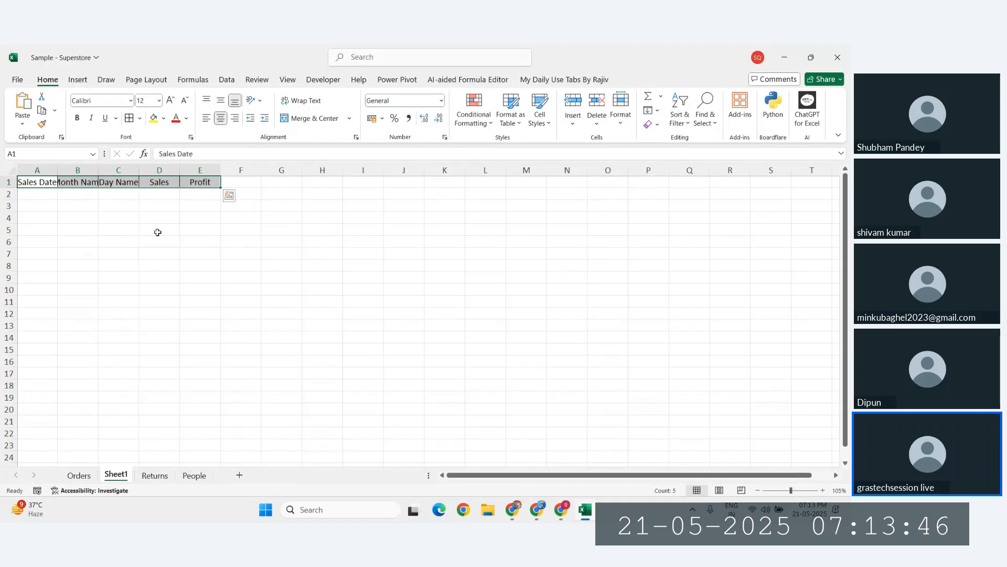
Autofit the widths of columns A to E and enter the date 01-01-2020 in cell A2
drag(53, 171, 220, 170)
double_click(220, 171)
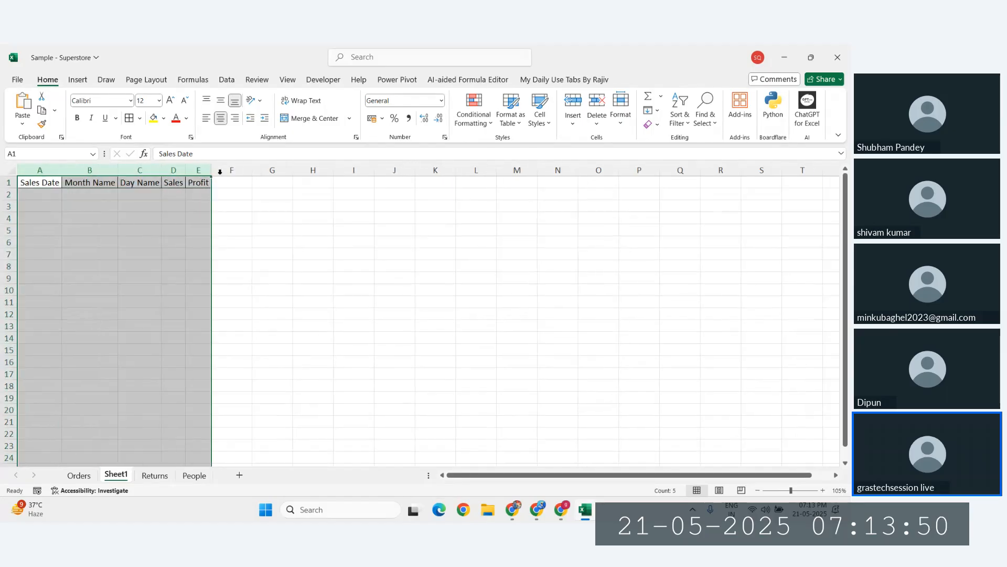
click(42, 194)
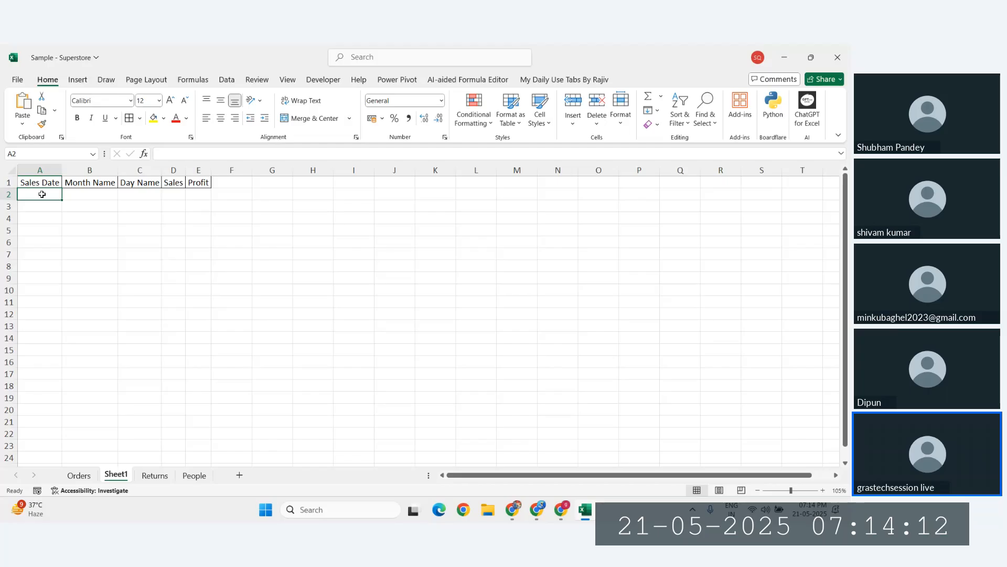
text(01-)
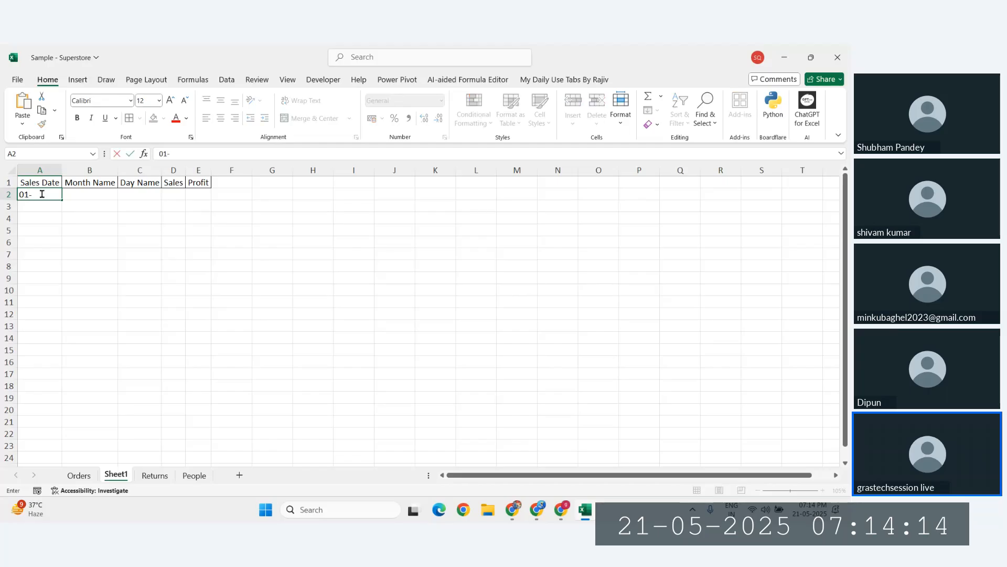
text(01-2020)
key(Return)
key(Up)
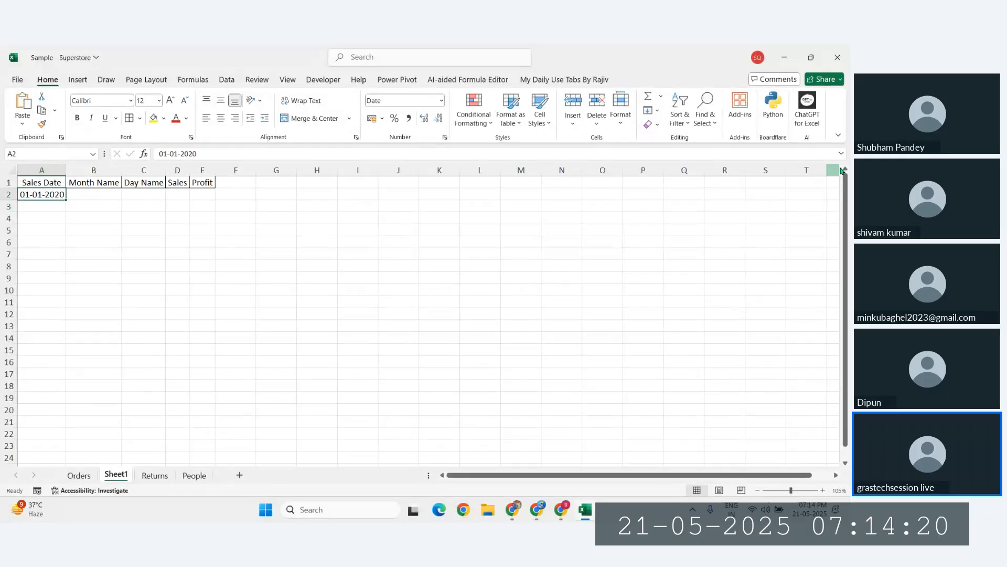
Fill a daily date series along row 2 from A2 with step value 1 and stop value 31-12-2025
click(651, 112)
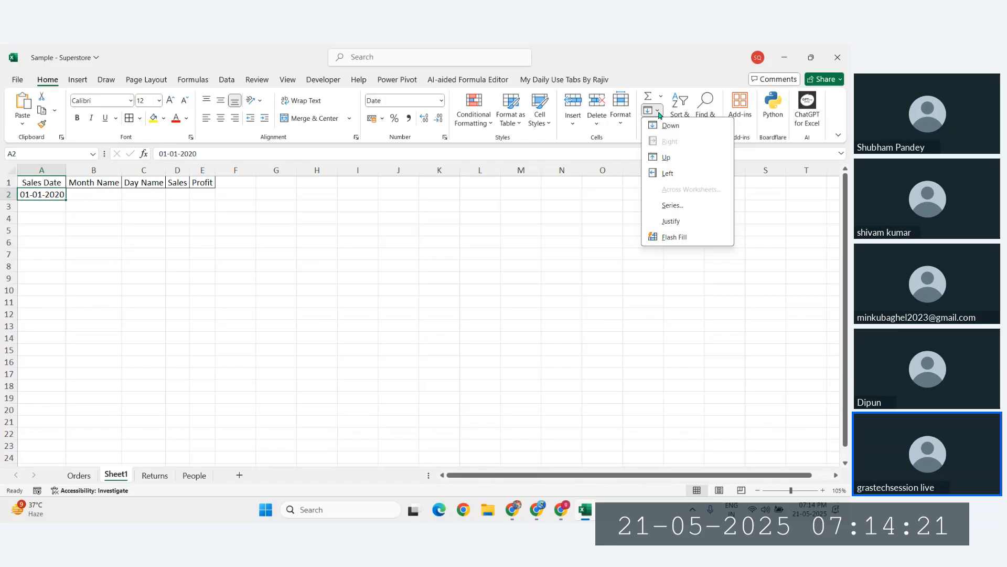
click(691, 204)
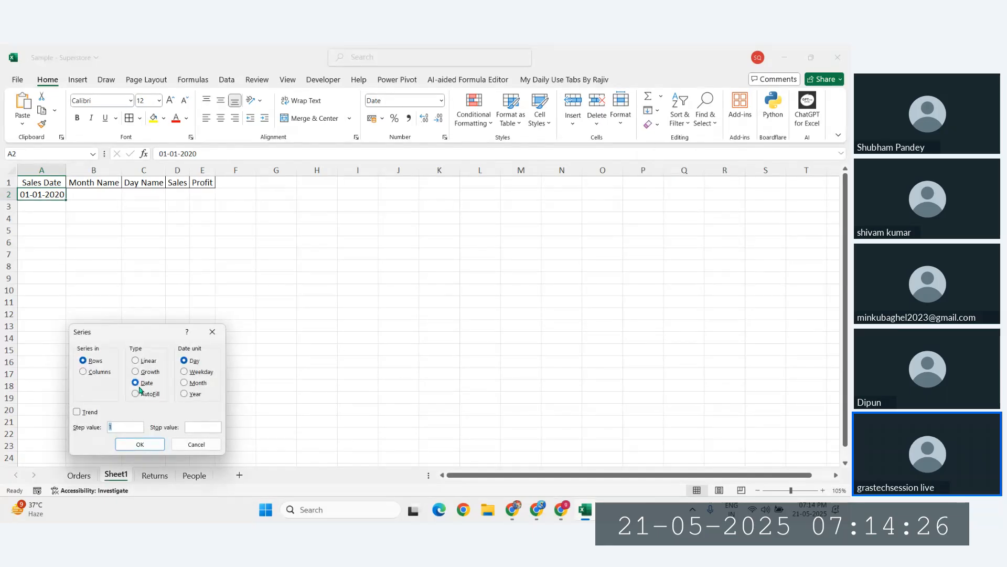
click(194, 429)
text(3)
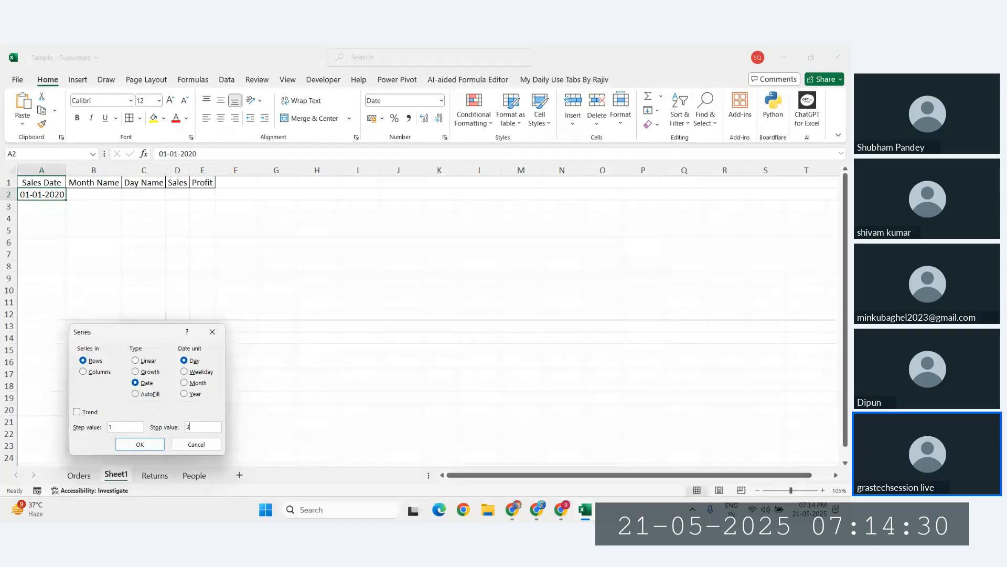
text(1-12-)
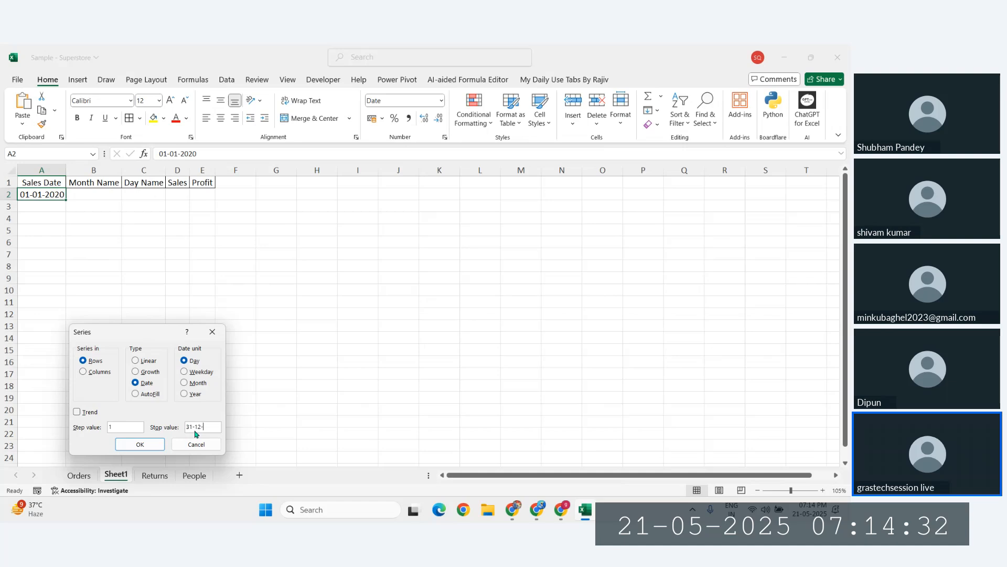
text(2025)
key(Return)
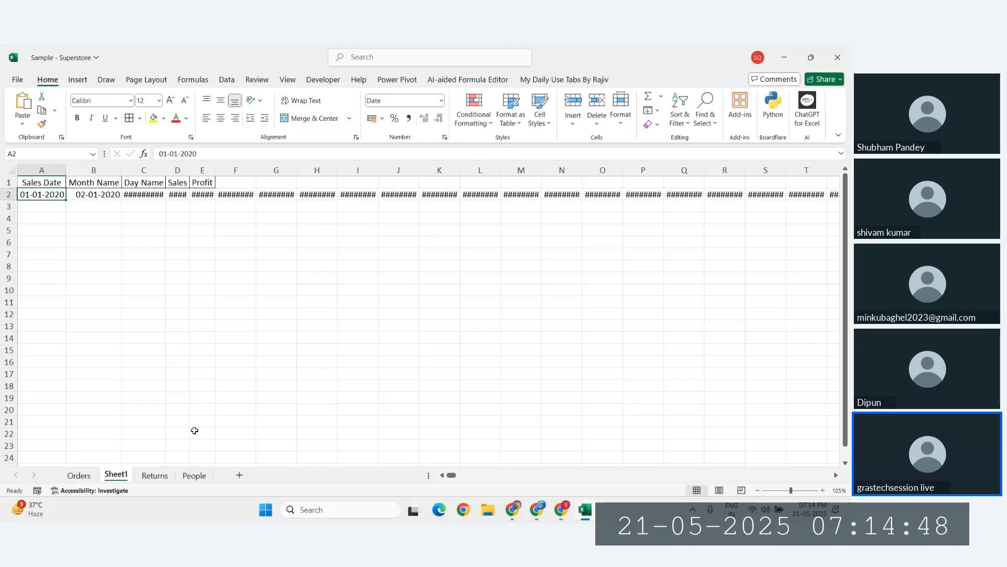
Copy the whole date series in row 2, starting from cell A2
key(ctrl+shift+Right)
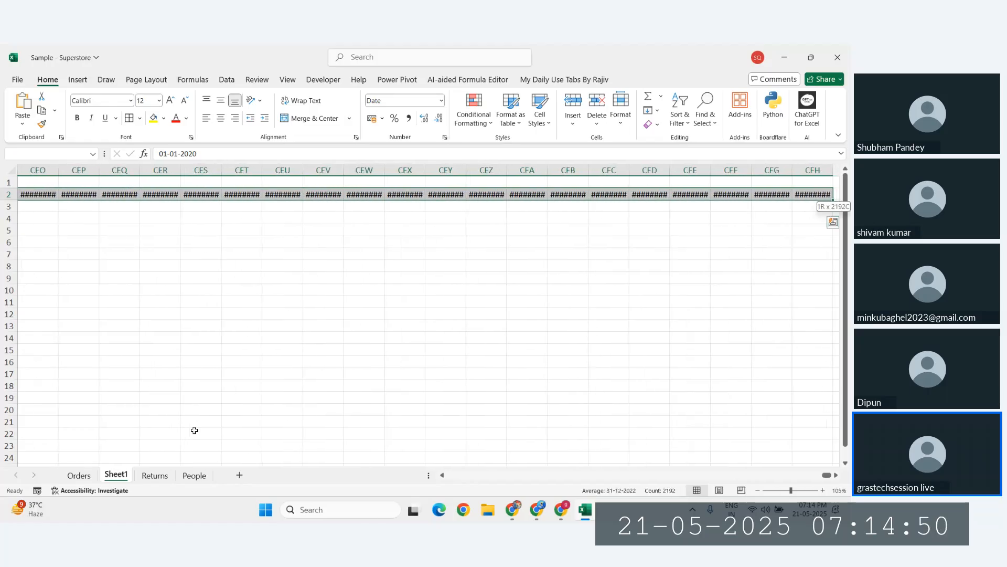
key(ctrl+c)
key(ctrl+BackSpace)
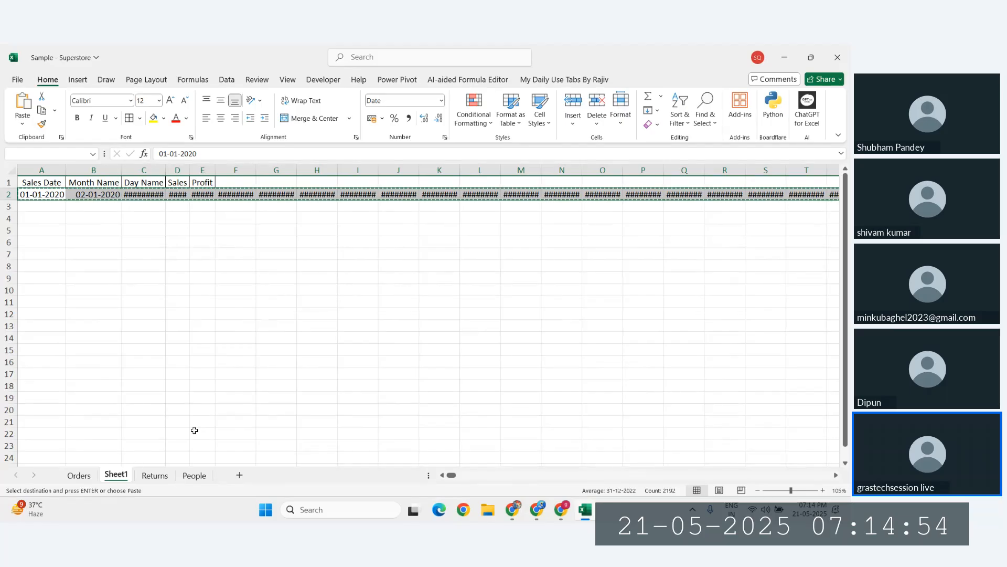
key(ctrl+q)
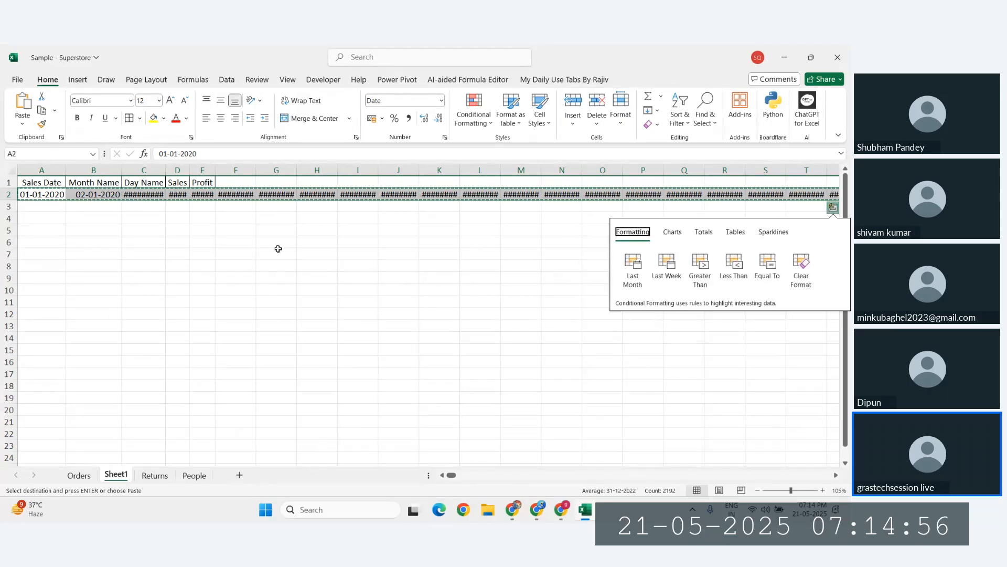
Try to paste the copied dates transposed, starting at cell A2
click(40, 195)
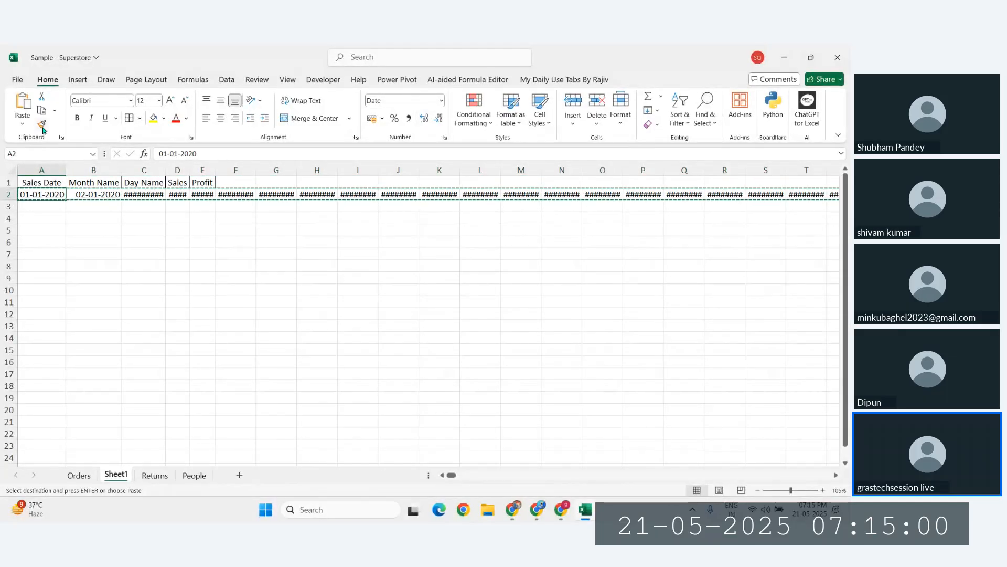
click(23, 123)
click(38, 196)
key(ctrl+shift+Right)
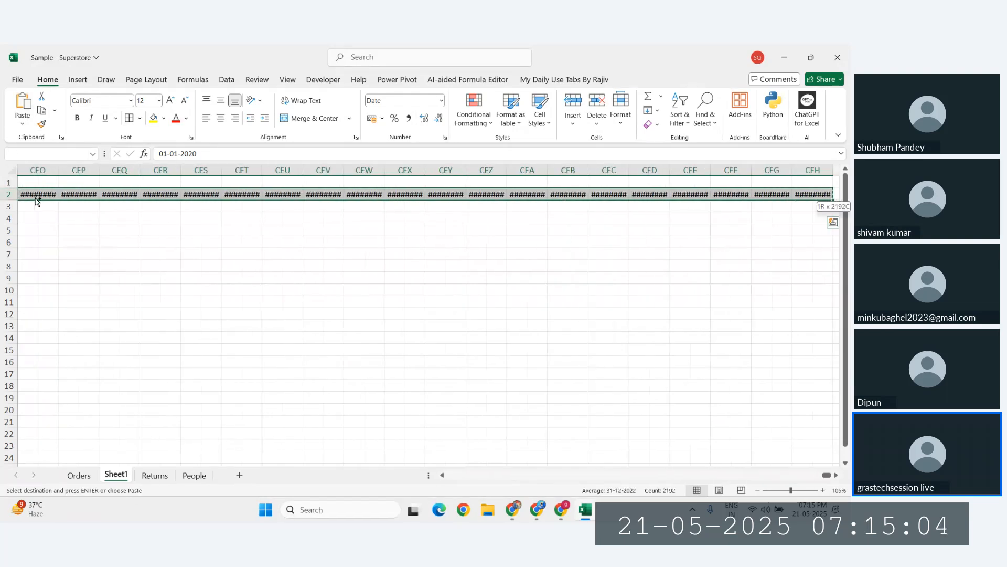
click(36, 194)
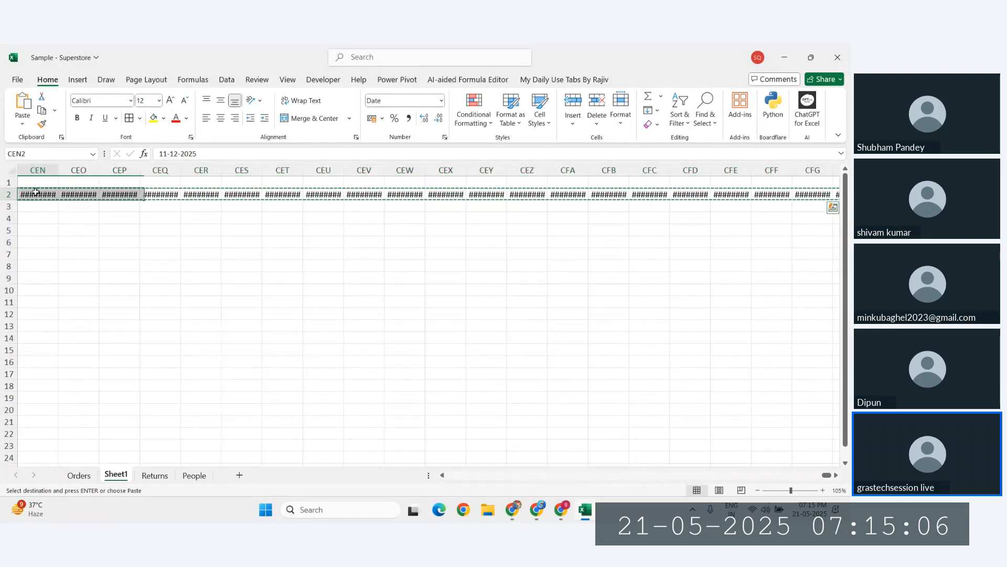
key(ctrl+Left)
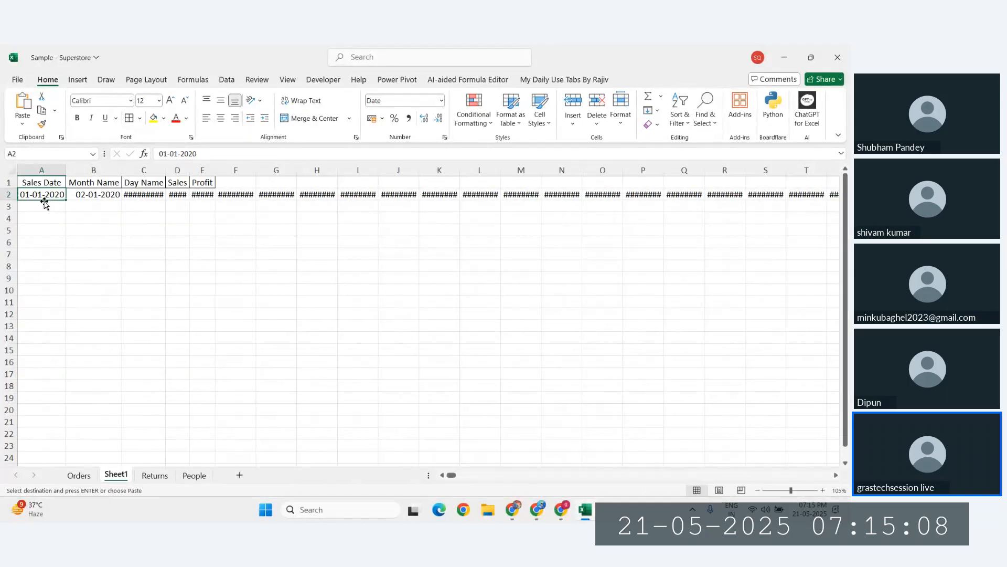
key(ctrl+alt+v)
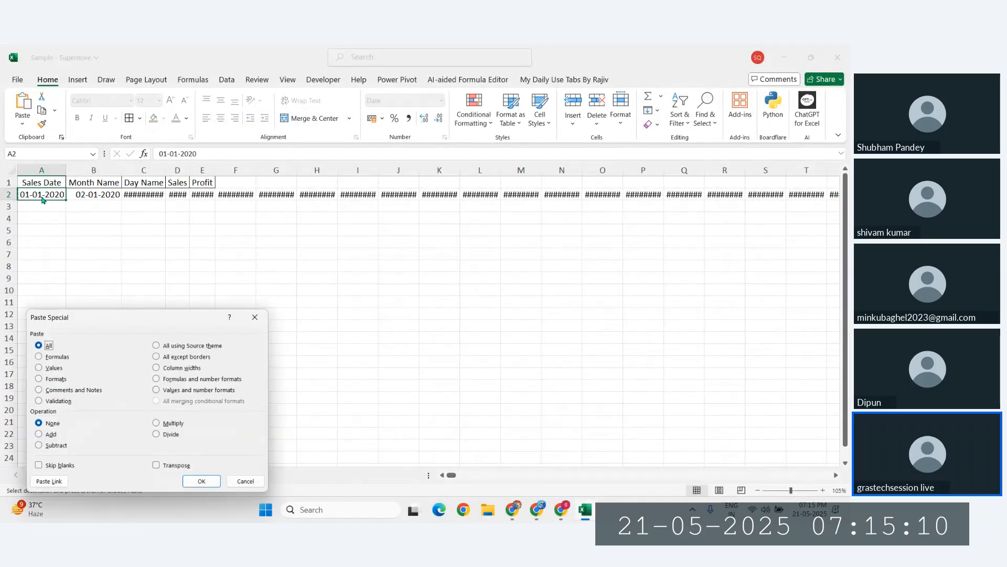
click(156, 464)
click(201, 480)
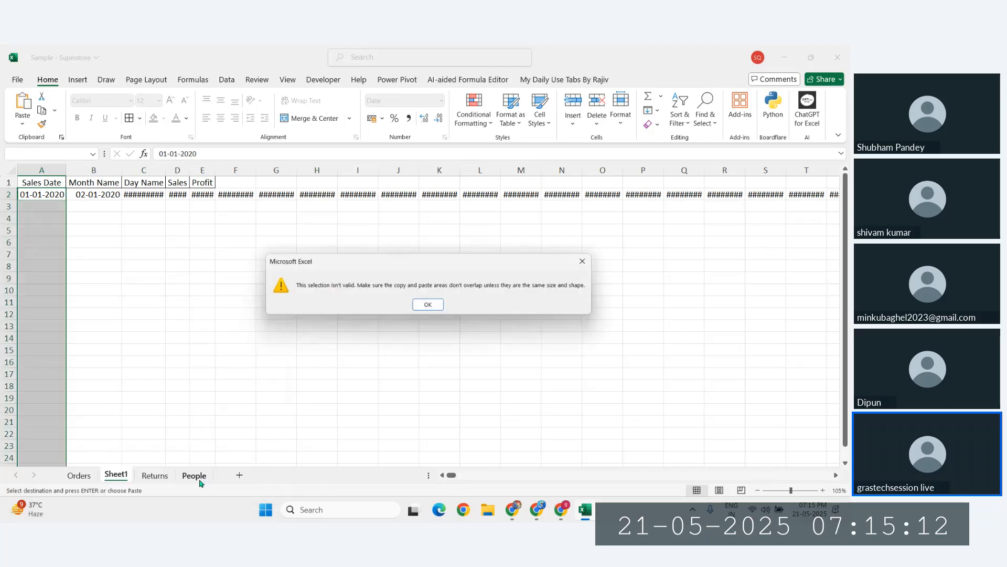
click(430, 306)
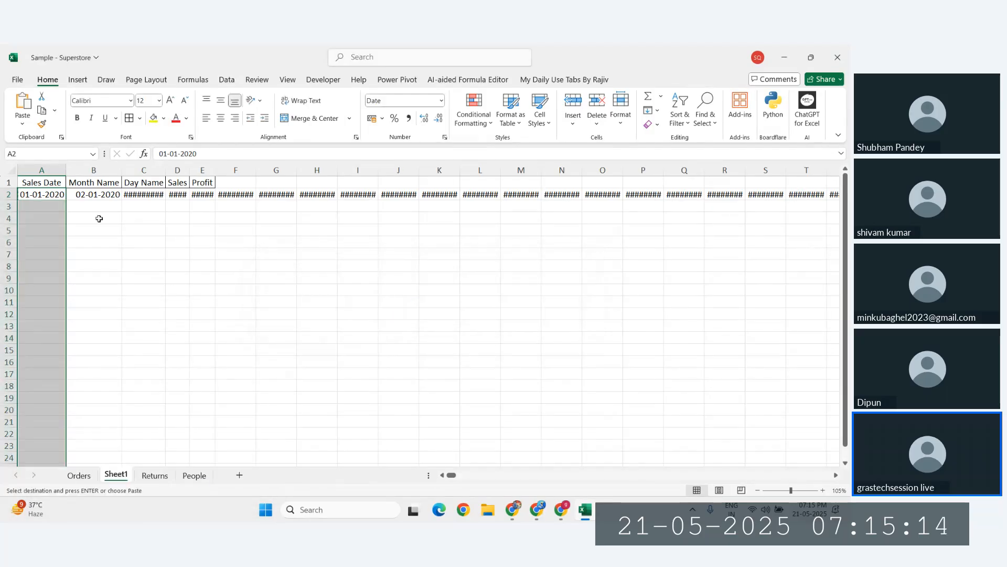
Paste the copied dates transposed down column A, starting at cell A3
click(59, 209)
scroll(48, 195, left, 3)
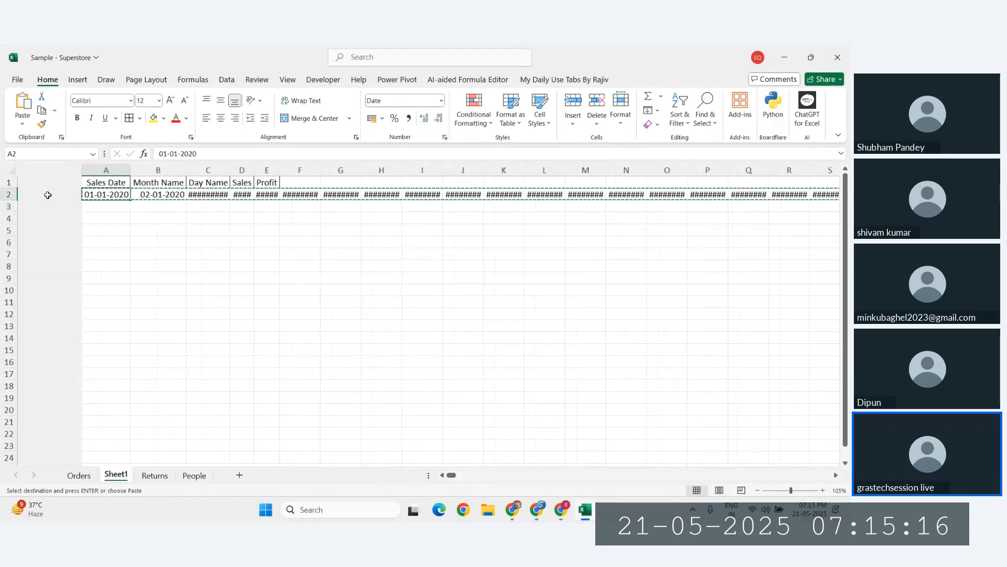
click(96, 231)
click(42, 195)
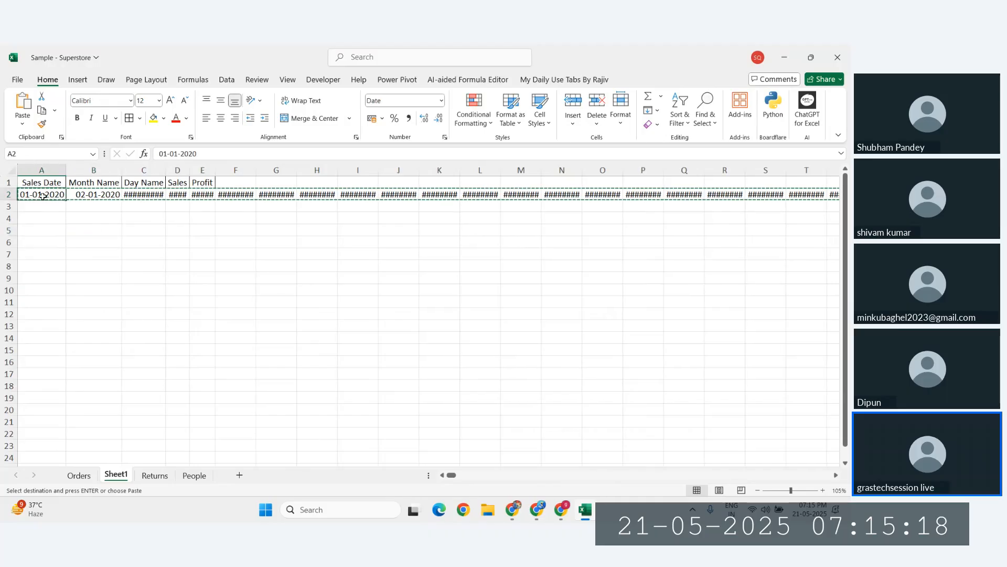
key(ctrl+shift+Right)
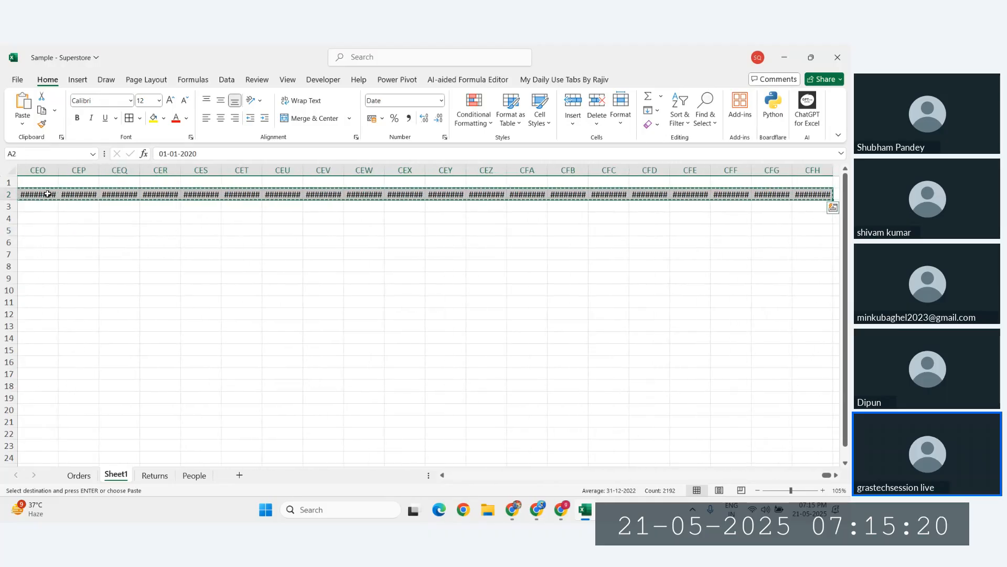
key(ctrl+Left)
click(40, 227)
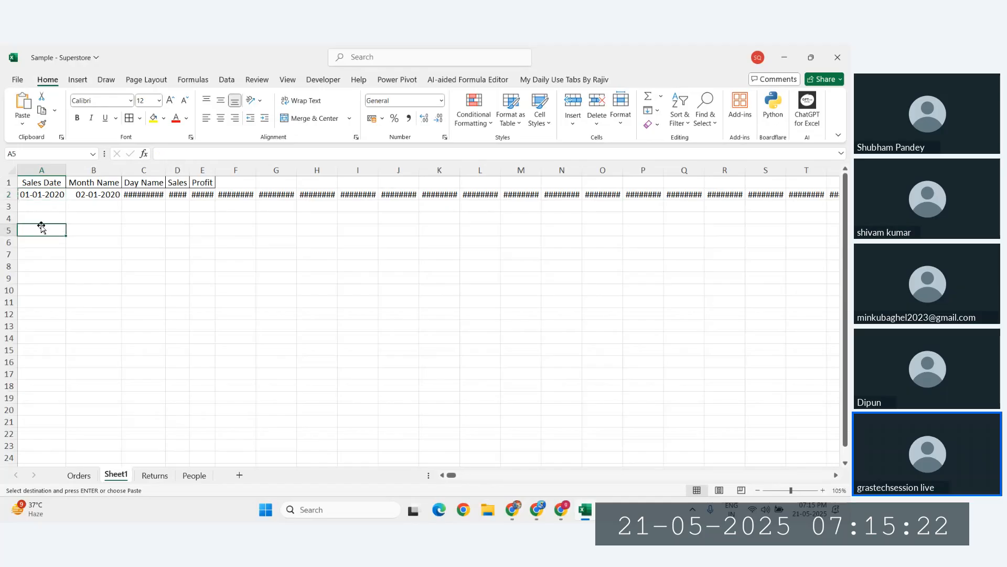
click(38, 205)
right_click(37, 209)
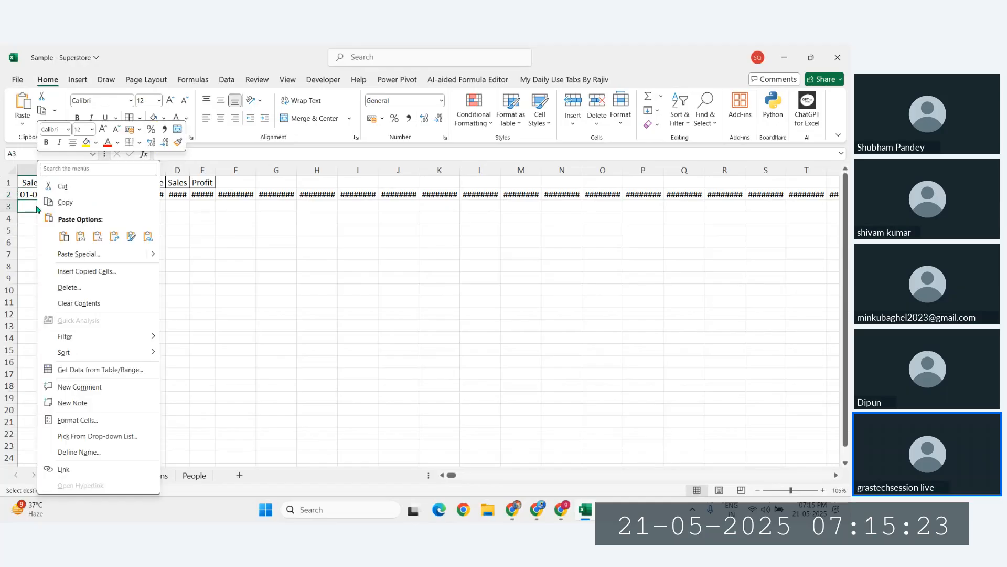
click(114, 236)
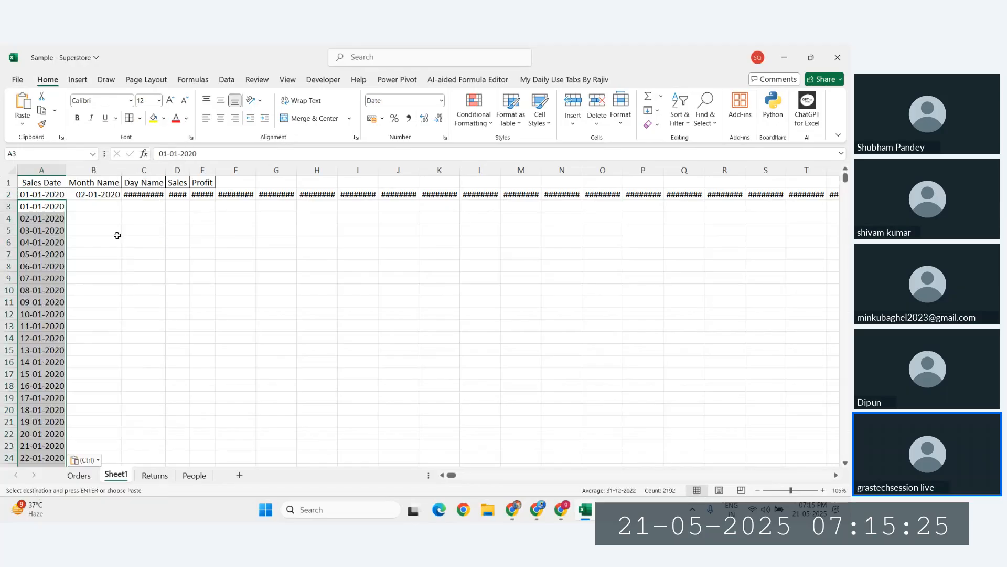
Delete row 2 containing the horizontal date series
click(5, 194)
key(ctrl+minus)
click(104, 266)
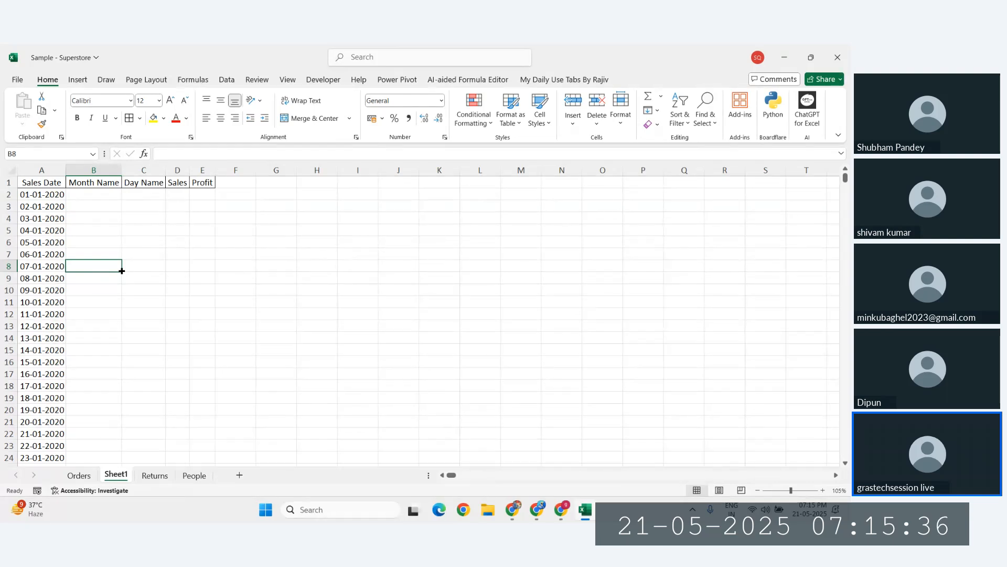
click(85, 196)
ctrl+scroll(85, 197, up, 5)
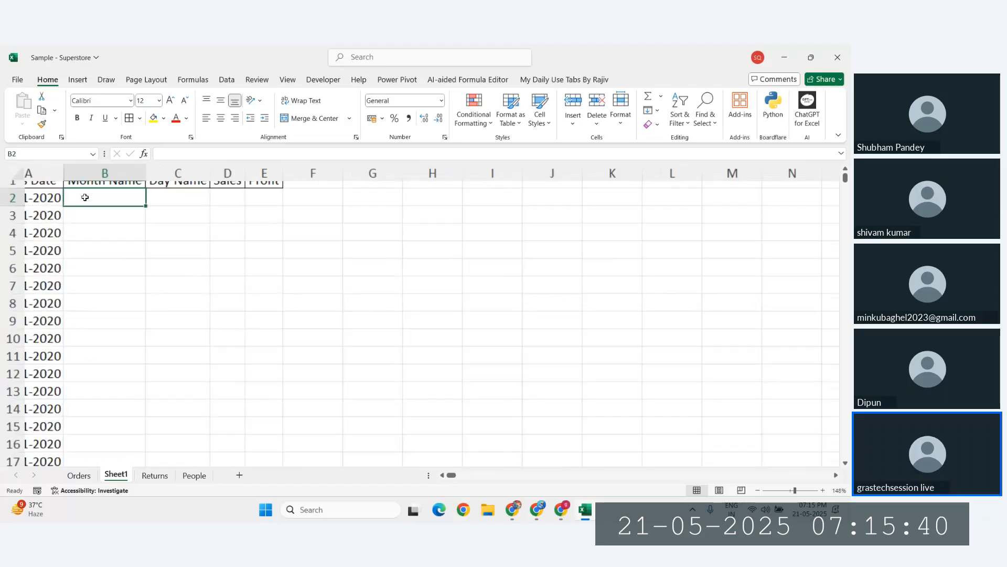
scroll(148, 207, up, 1)
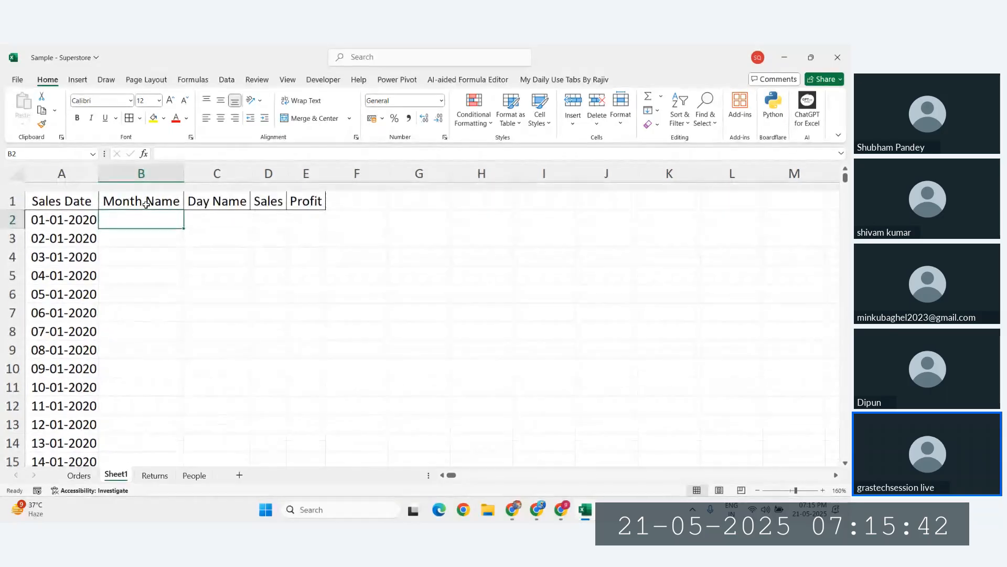
text(=mon)
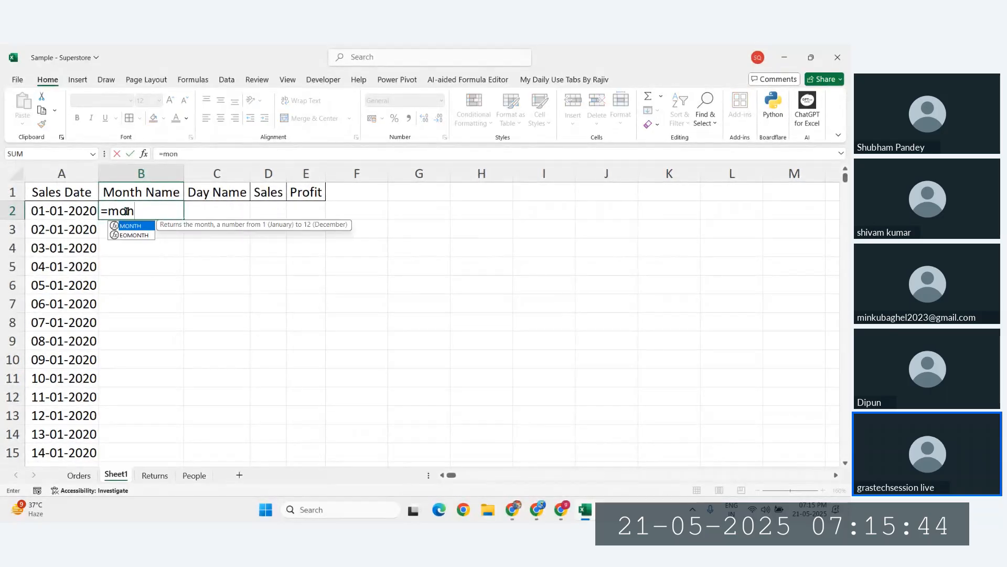
key(Tab)
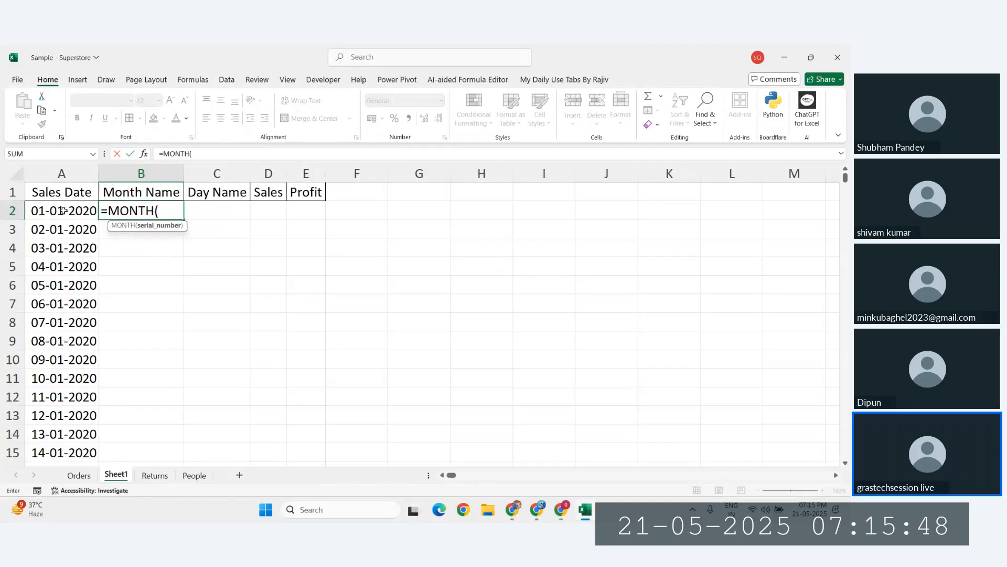
click(63, 210)
key(BackSpace)
key(BackSpace)
key(BackSpace)
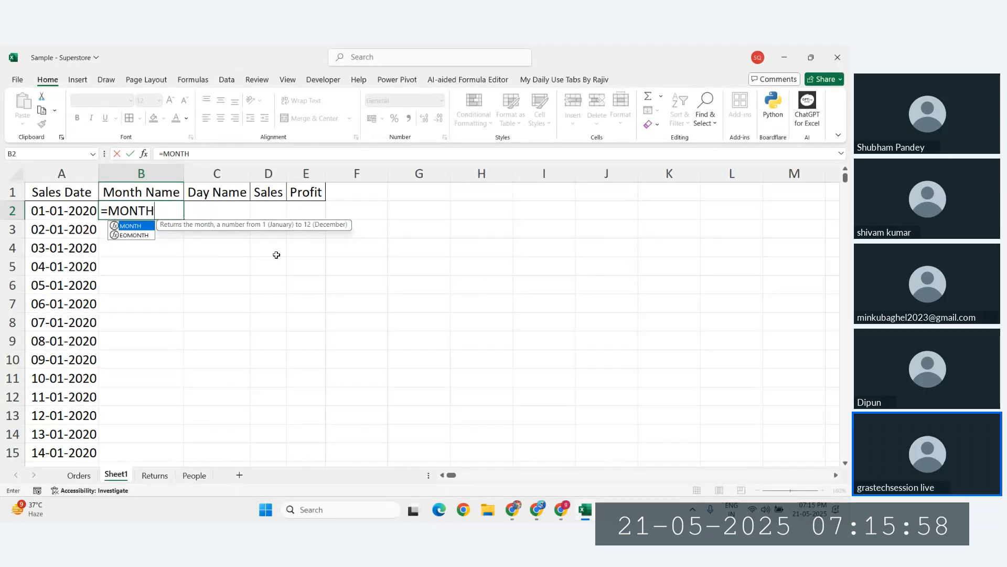
key(BackSpace)
key(BackSpace)
key(BackSpace)
key(BackSpace)
key(BackSpace)
key(BackSpace)
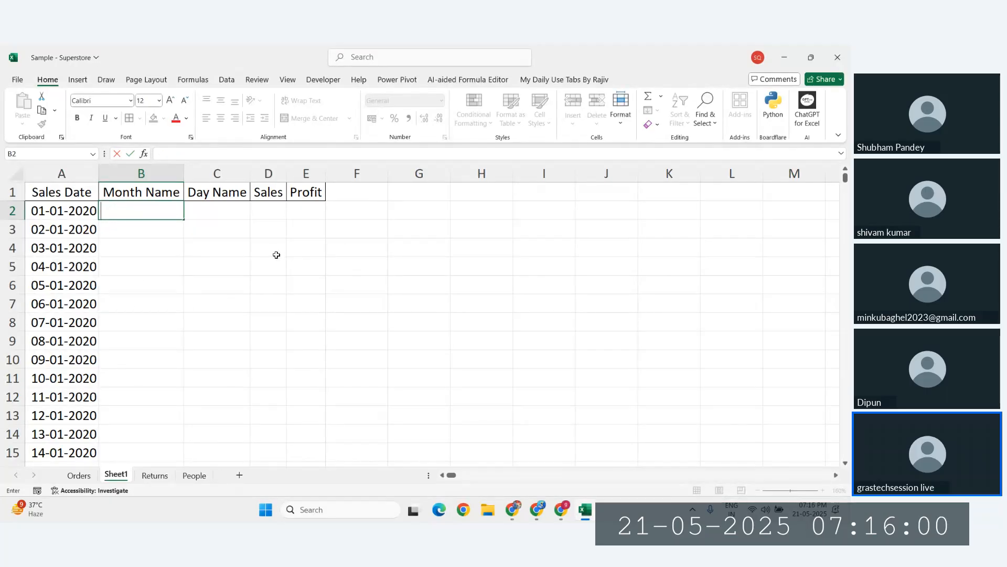
key(Return)
Fill the sales dates from column A across into the Month Name column for every row from row 2 down
click(132, 211)
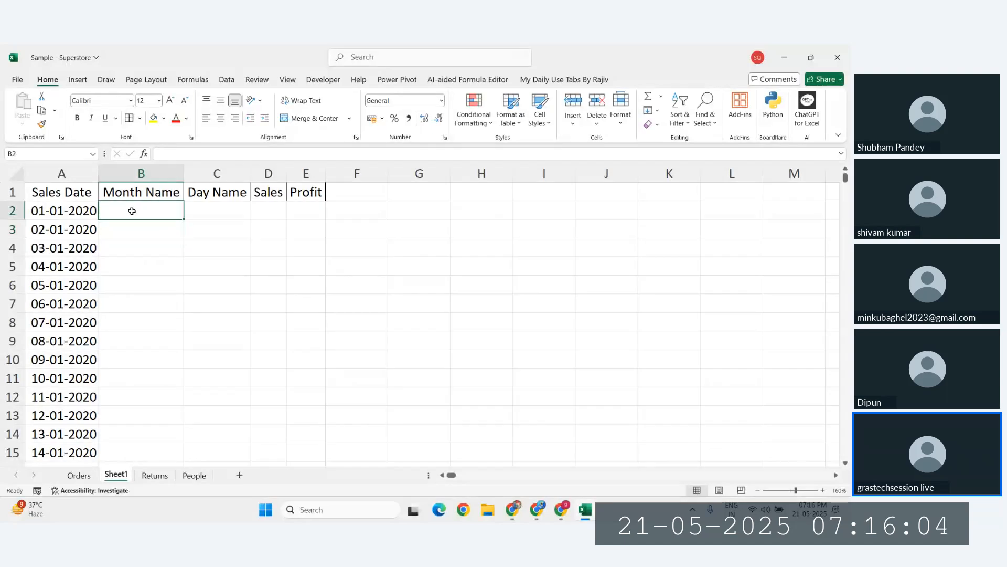
key(Left)
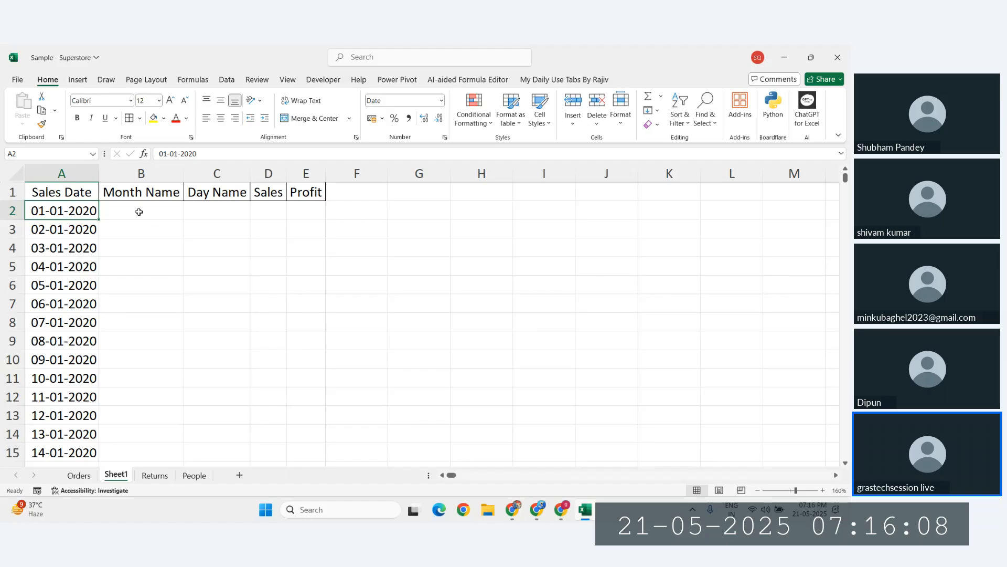
key(shift+Right)
key(ctrl+shift+Down)
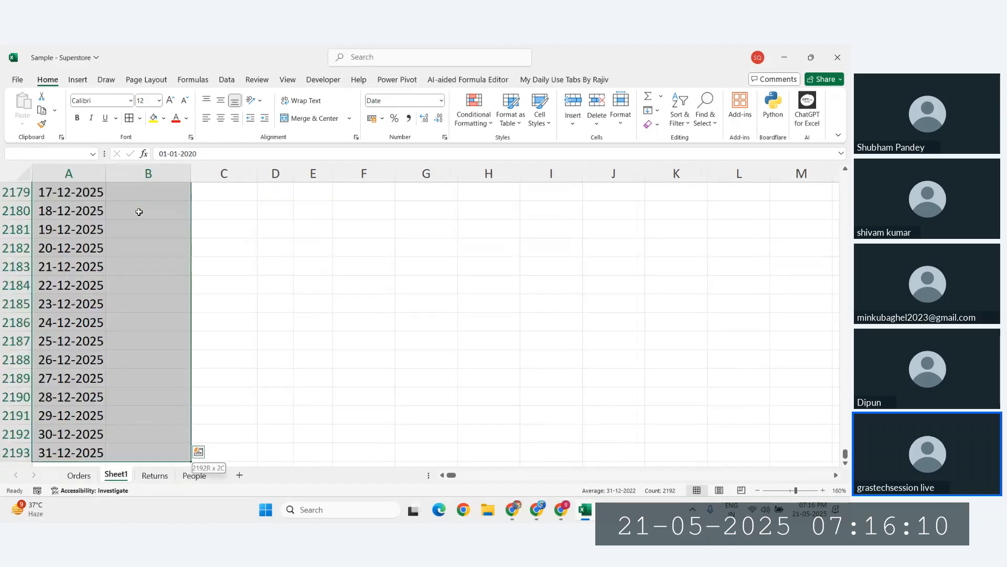
key(ctrl+r)
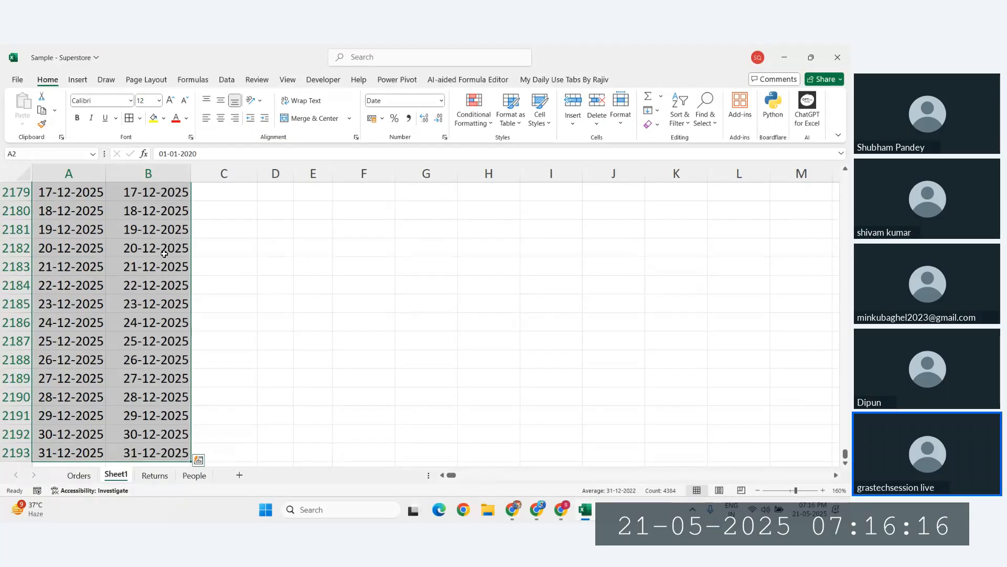
Format the dates in column B, excluding the header, with the date type "Wednesday, 14 March, 2012"
click(225, 303)
click(168, 345)
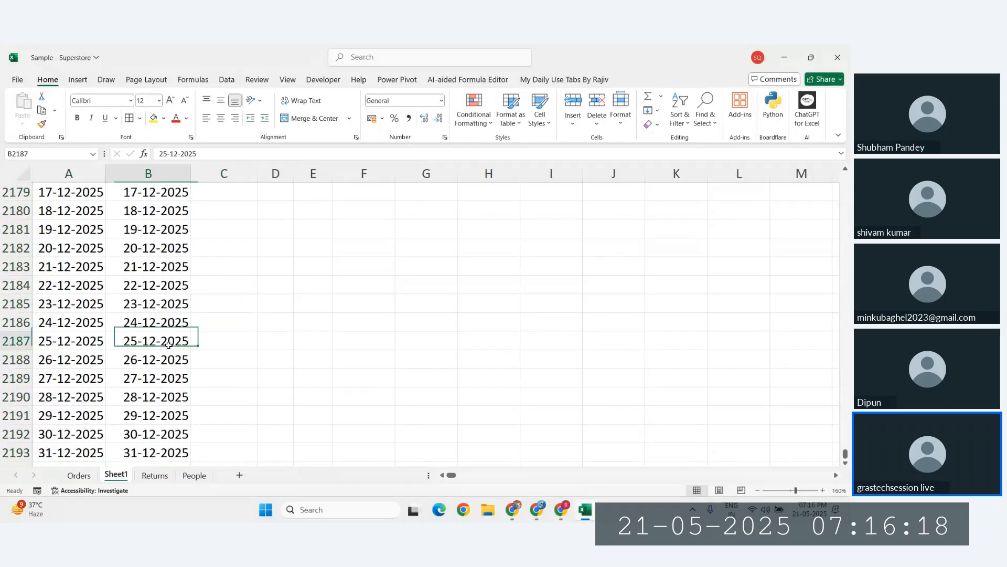
scroll(169, 345, down, 1)
click(156, 377)
key(ctrl+shift+Up)
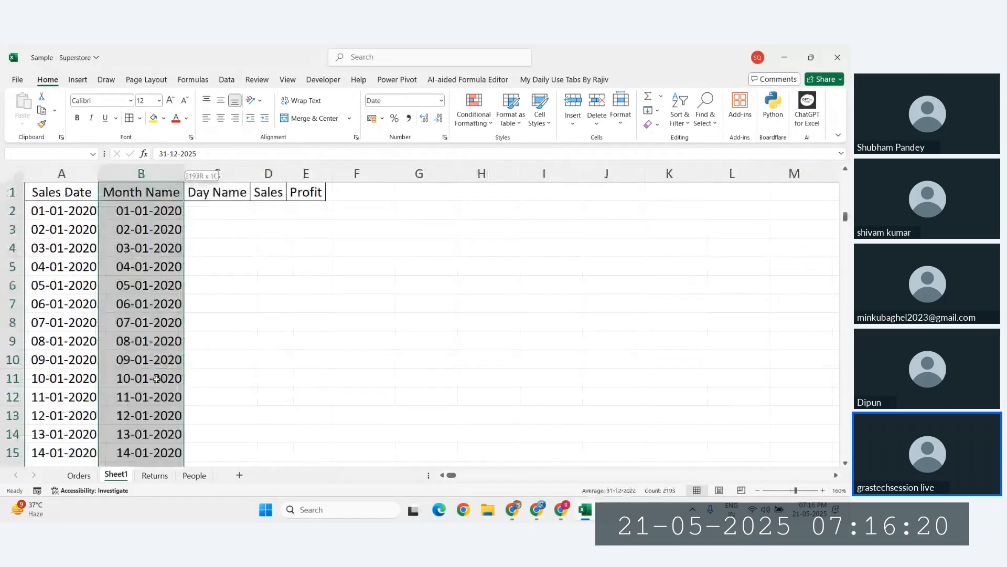
key(shift+Down)
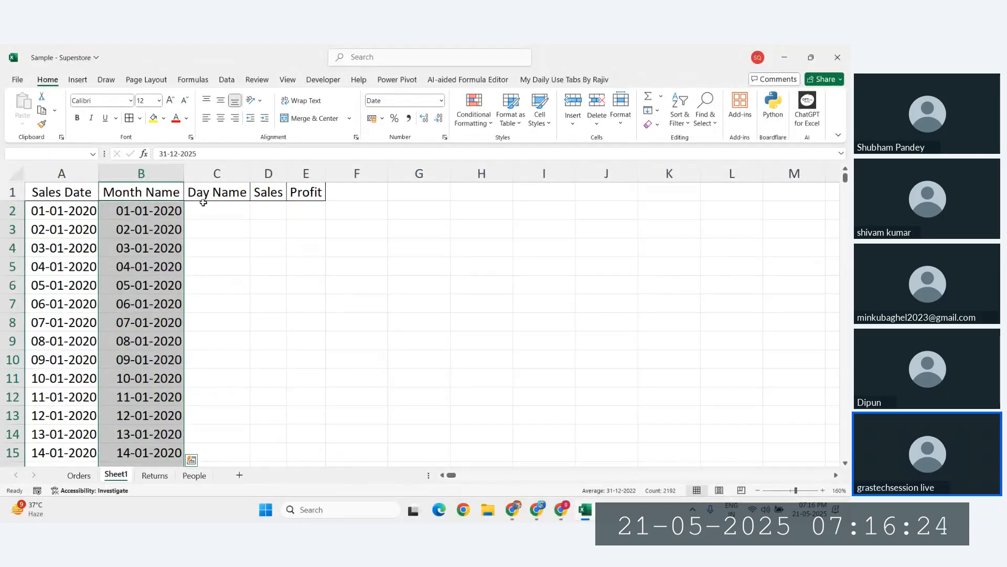
click(441, 100)
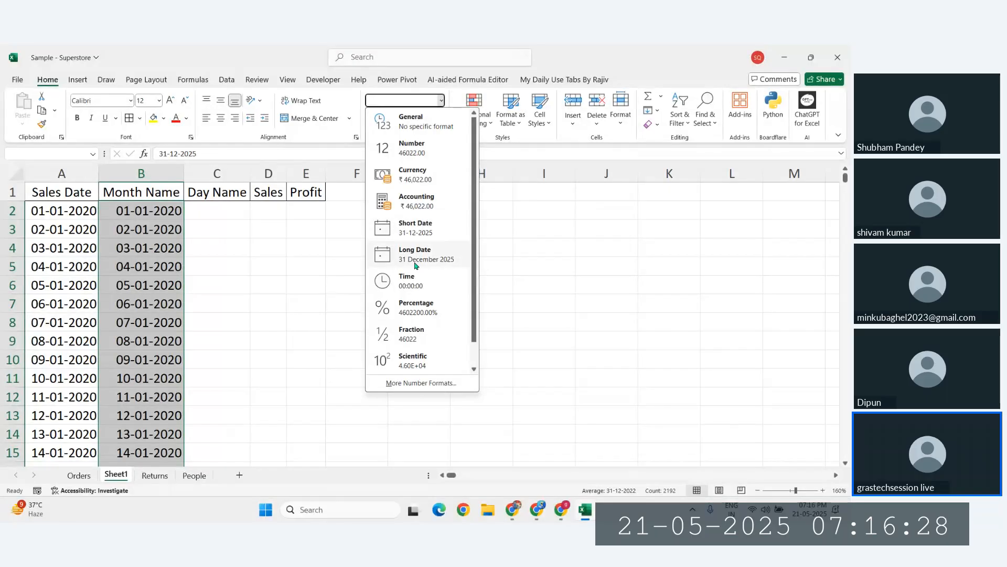
click(417, 383)
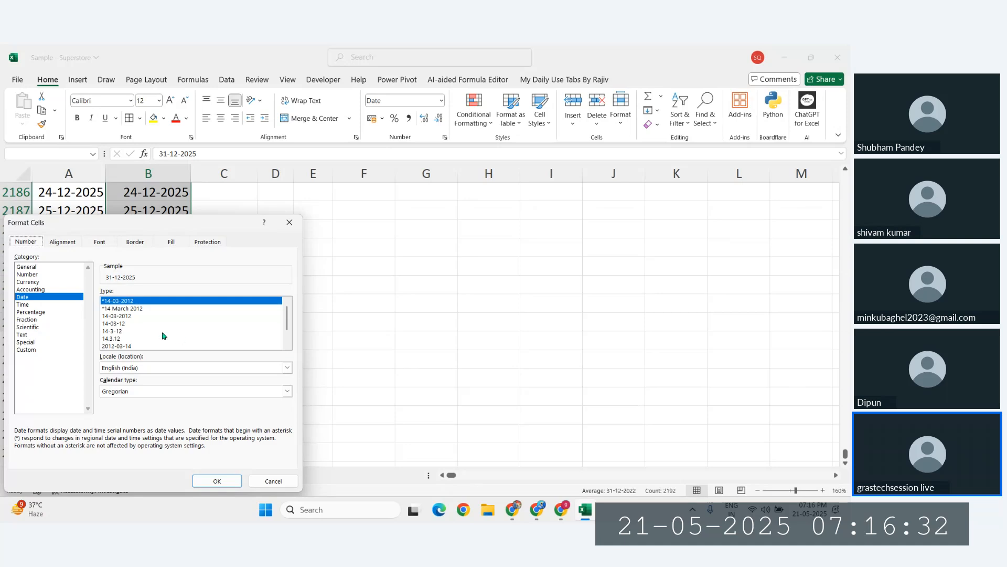
scroll(163, 336, down, 1)
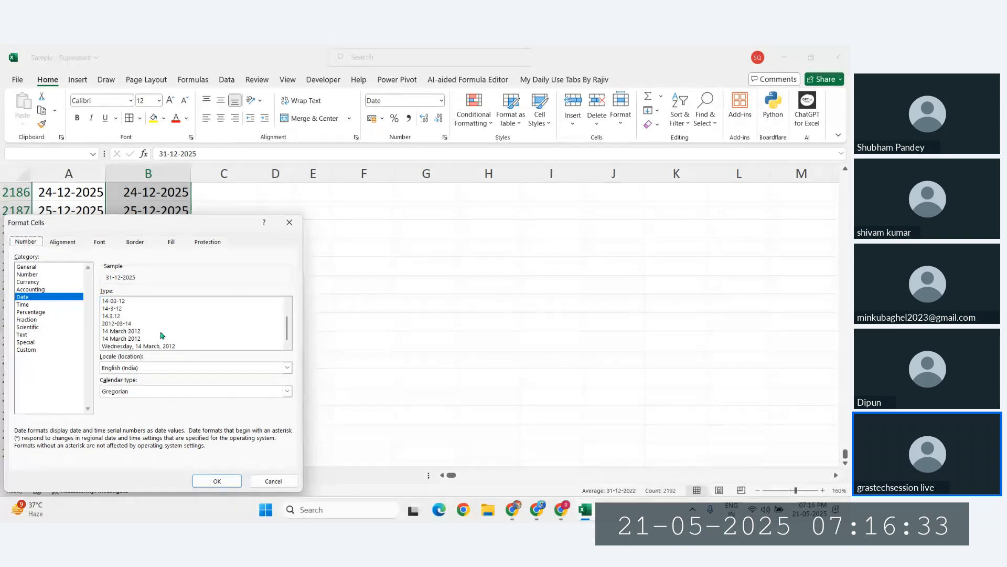
click(121, 346)
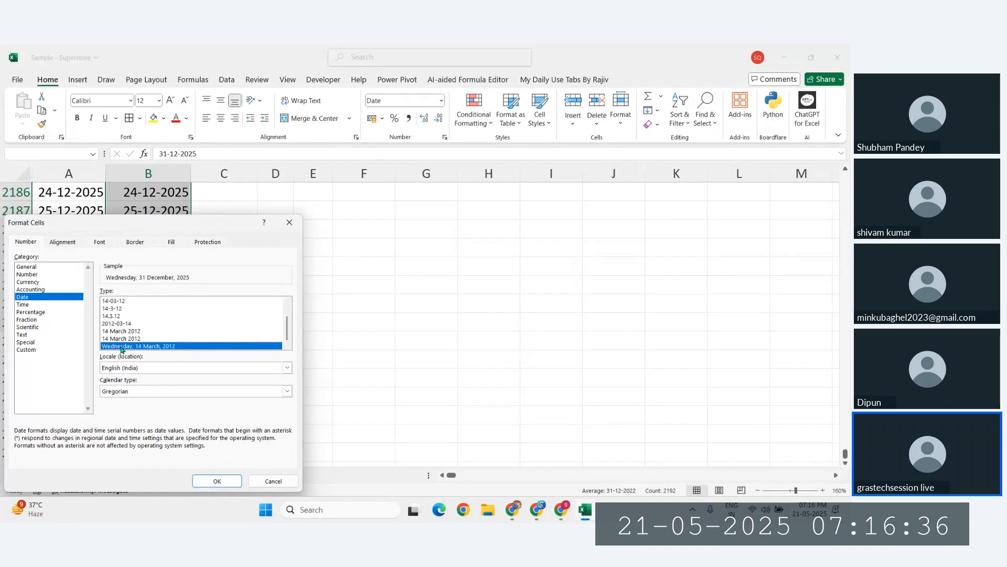
click(230, 482)
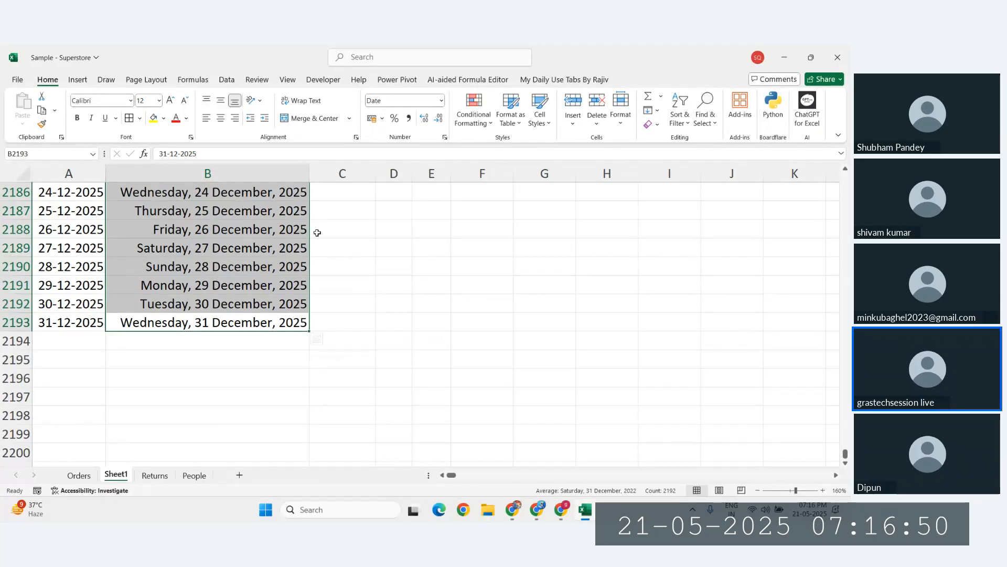
Insert a blank column before the Day Name column
key(ctrl+Home)
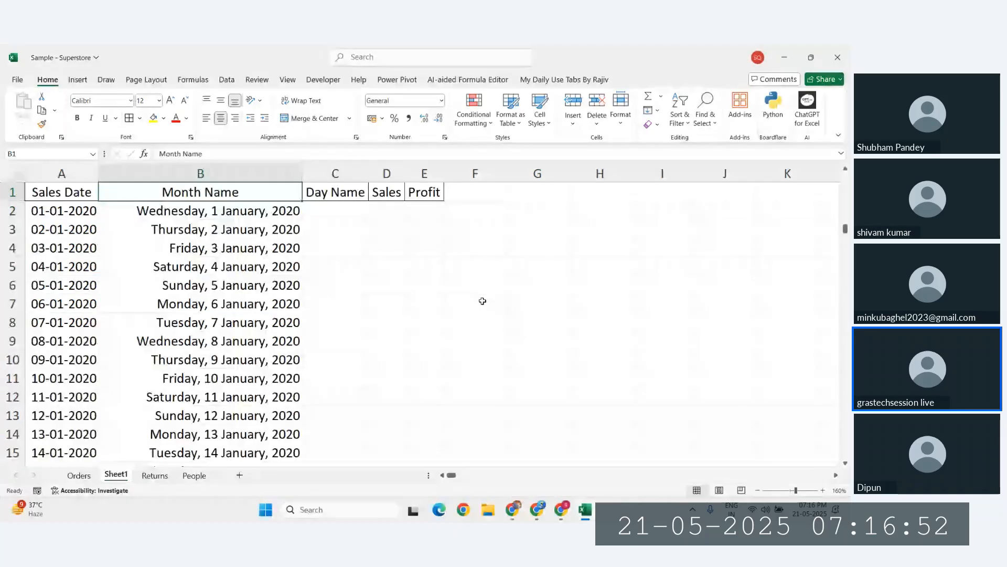
click(307, 173)
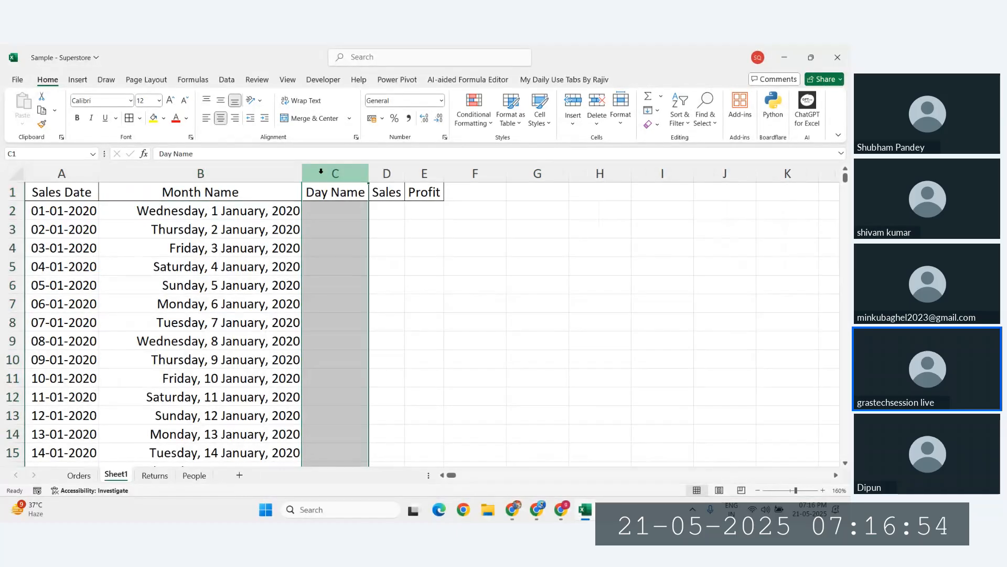
key(ctrl+plus)
Rename the header in B1 to "Proper Sales Date" and enter "Month Name" as the header in C1
click(192, 193)
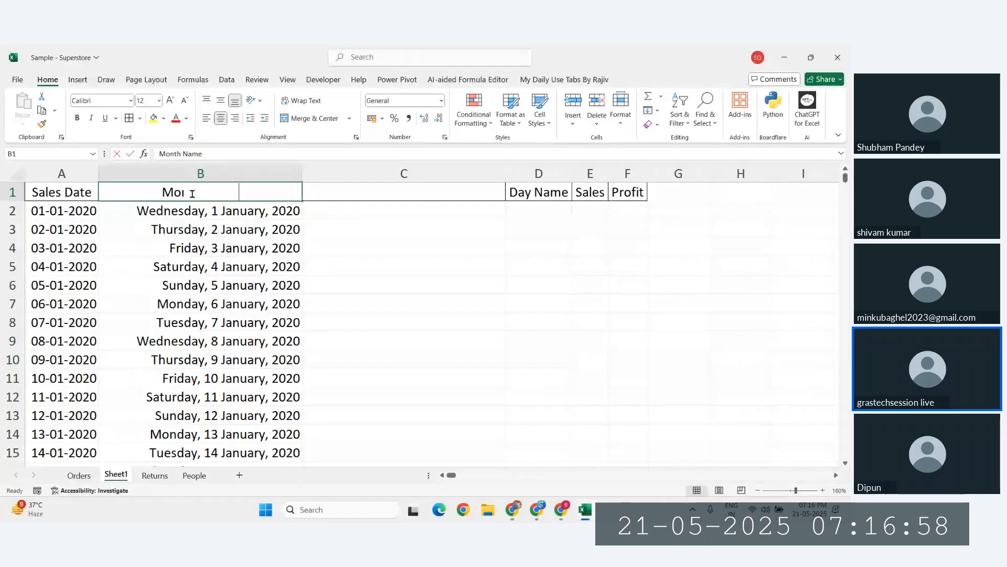
text(Proper Sales Date)
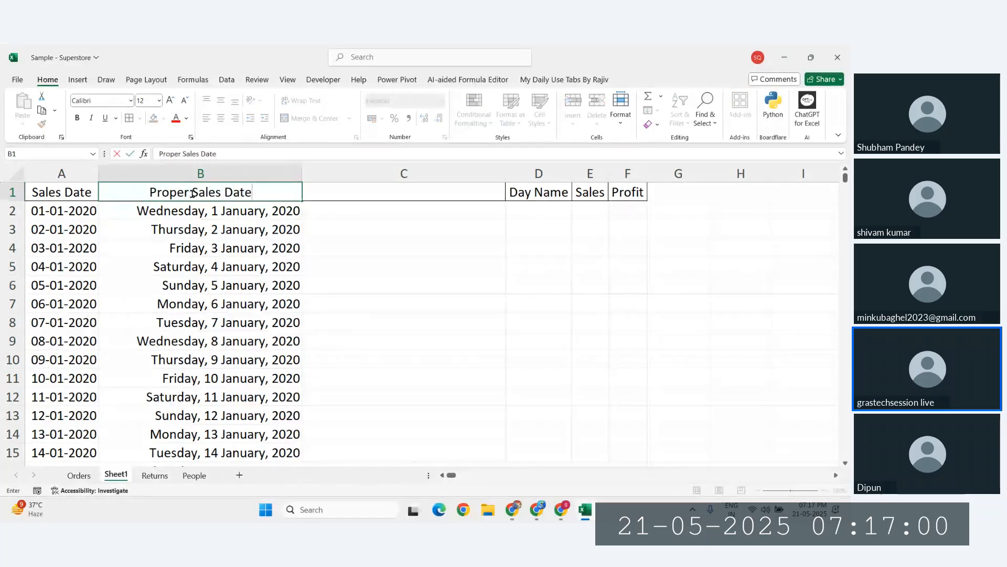
key(Return)
click(387, 195)
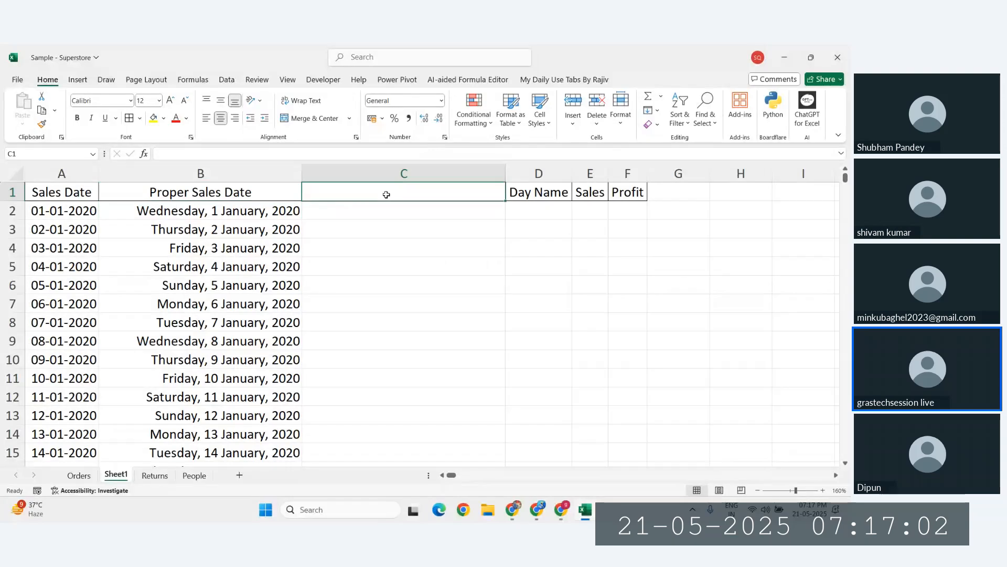
text(Month Name)
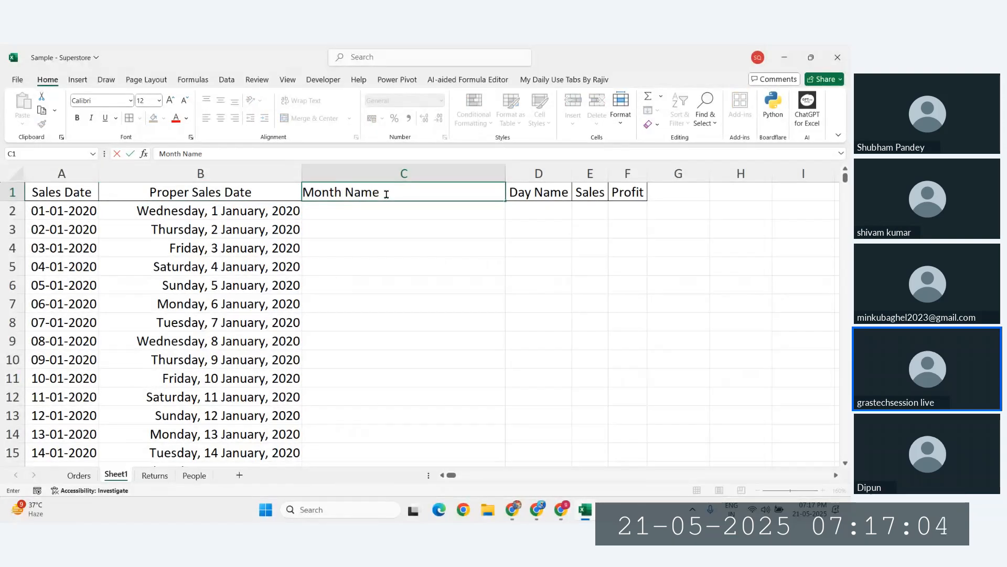
key(Return)
text(Wed)
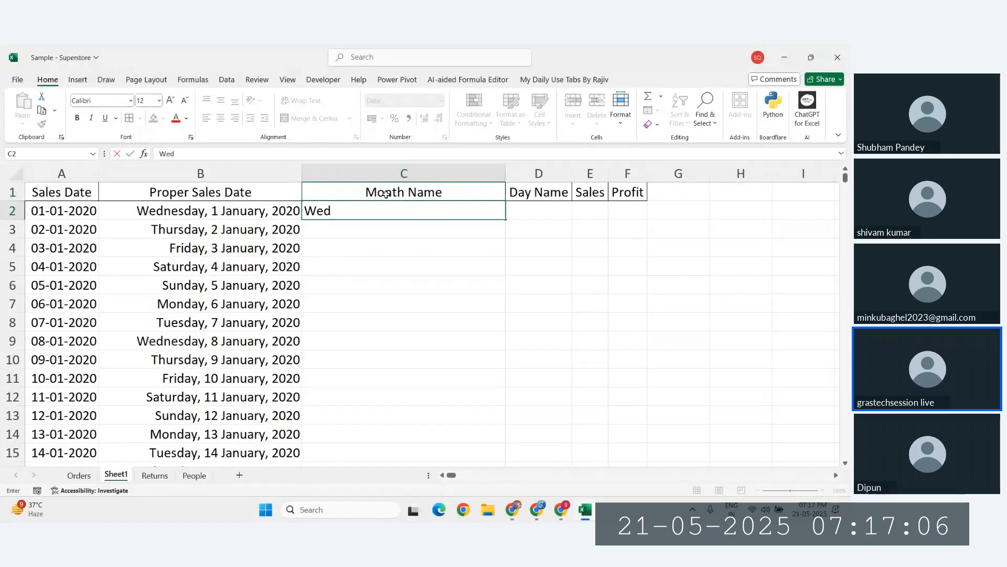
text(ne)
key(BackSpace)
key(BackSpace)
key(BackSpace)
key(BackSpace)
key(BackSpace)
Enter "January" in C2, Flash Fill the month names down the Month Name column, and check the filled rows
text(Janu)
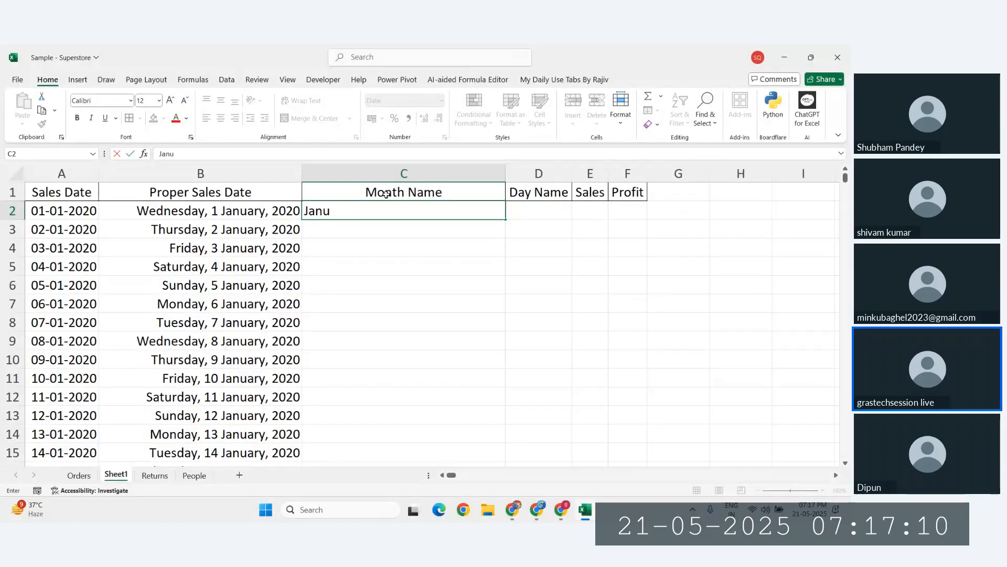
key(BackSpace)
text(uary)
key(Return)
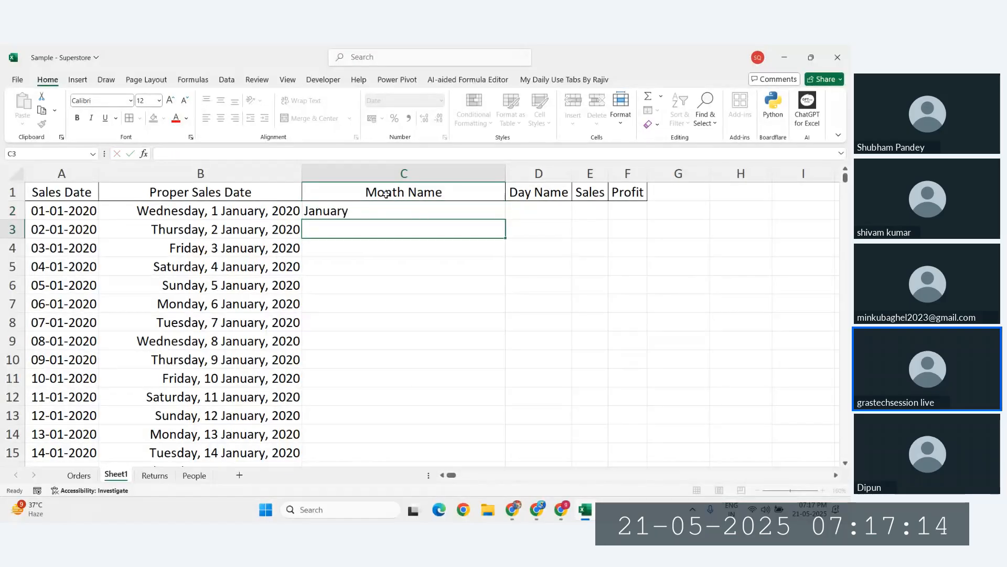
key(ctrl+e)
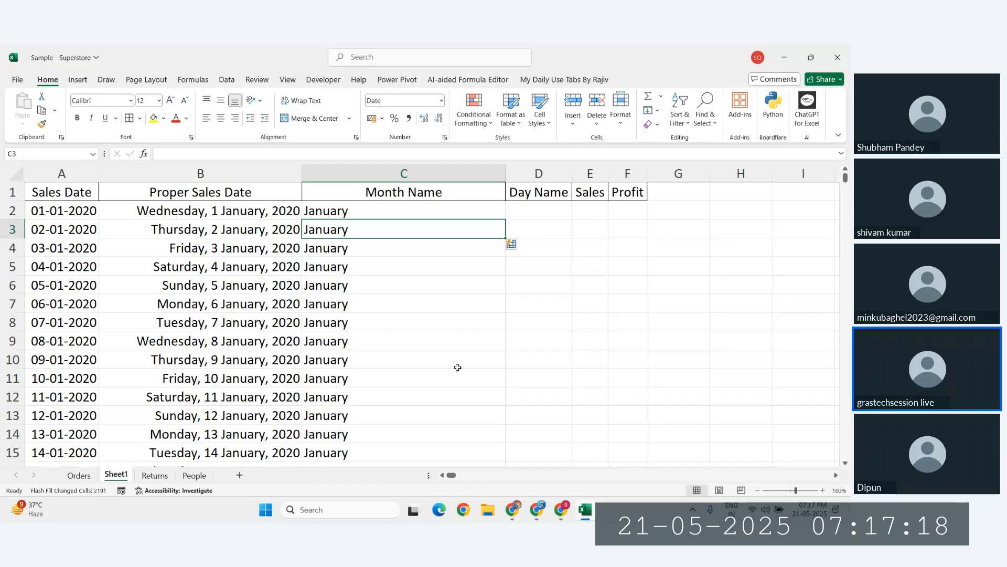
scroll(457, 368, down, 20)
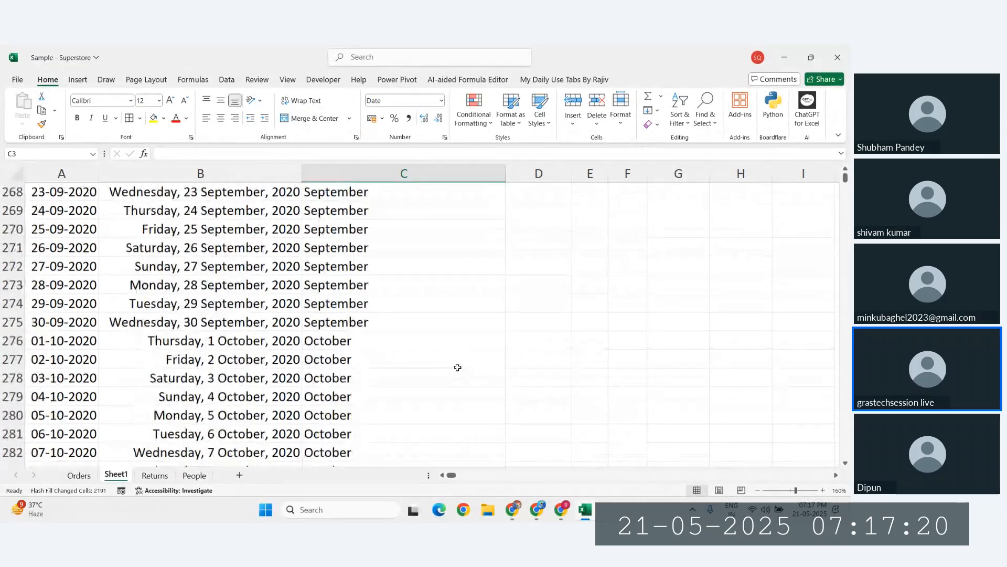
scroll(458, 367, down, 20)
scroll(458, 367, up, 20)
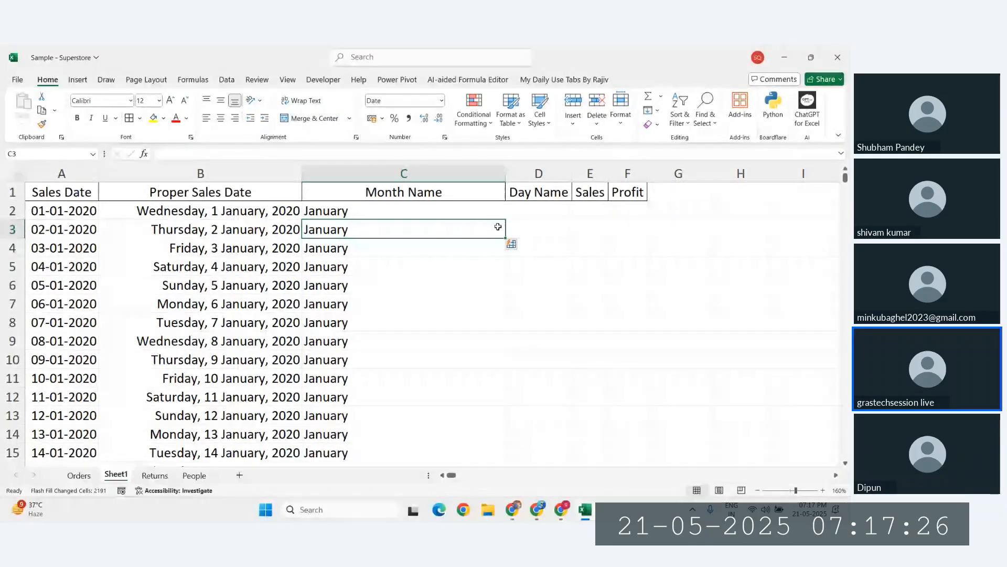
Enter "Wednesday" in D2 and Flash Fill the remaining day names down the Day Name column
click(537, 206)
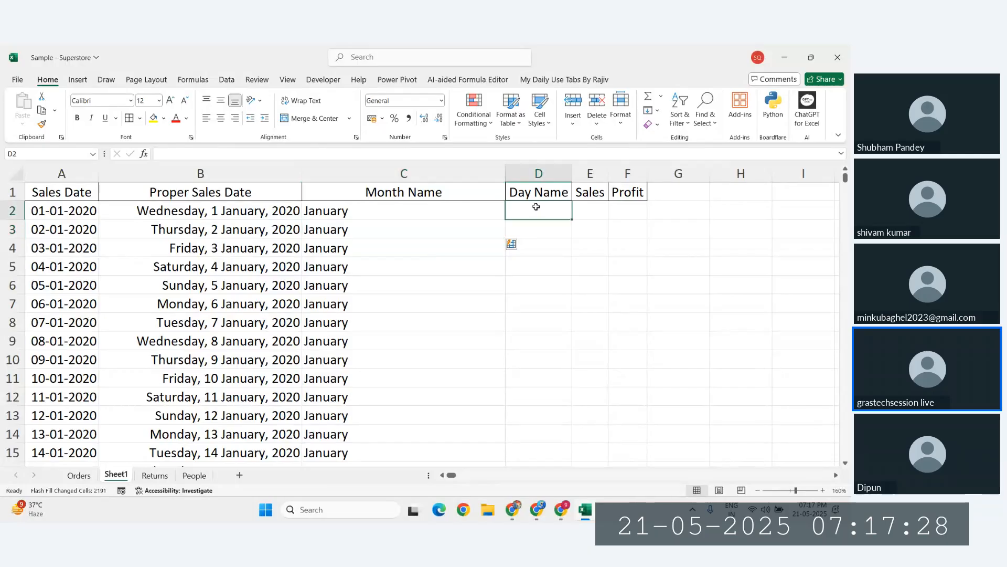
text(Wednesday)
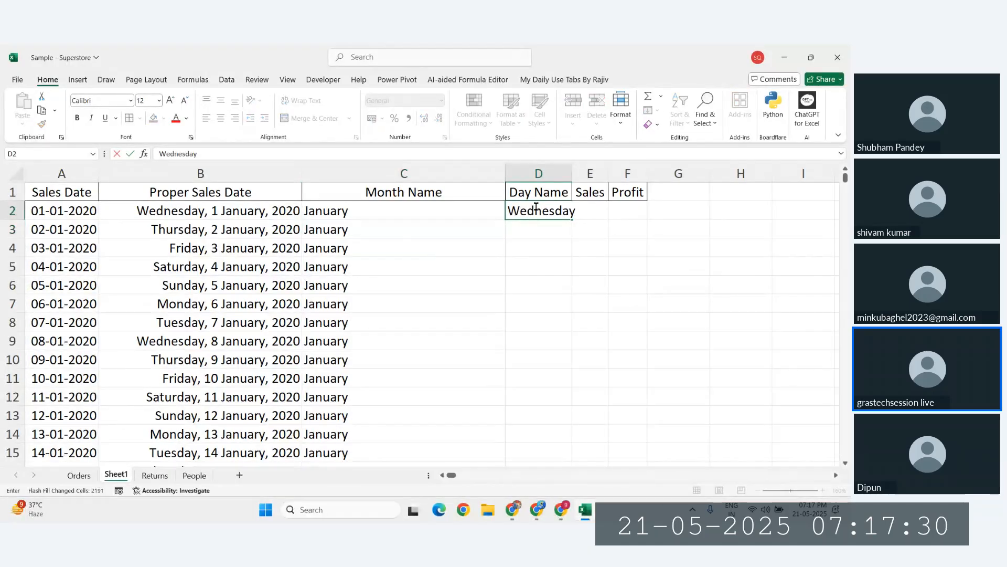
key(Return)
key(ctrl+e)
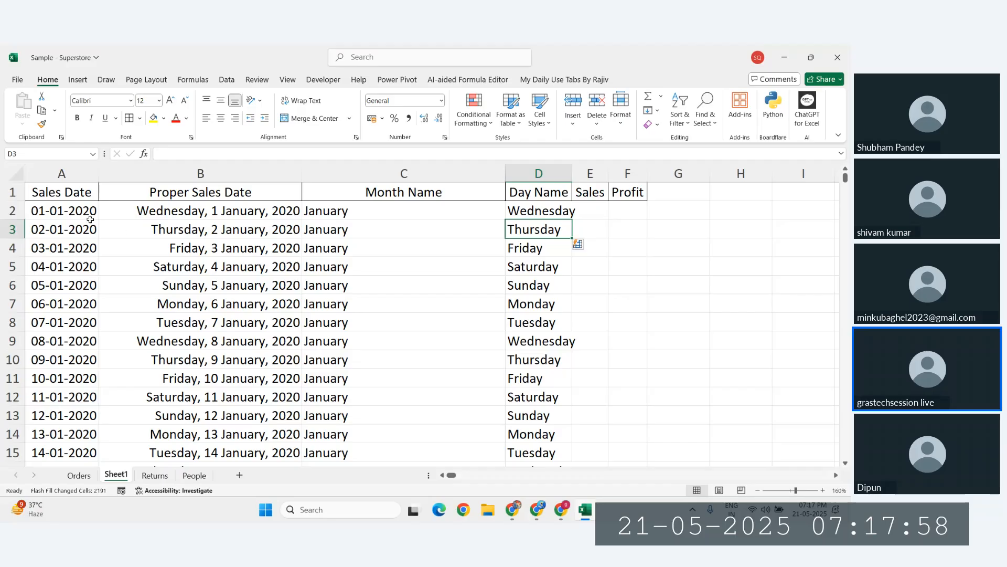
drag(209, 209, 232, 270)
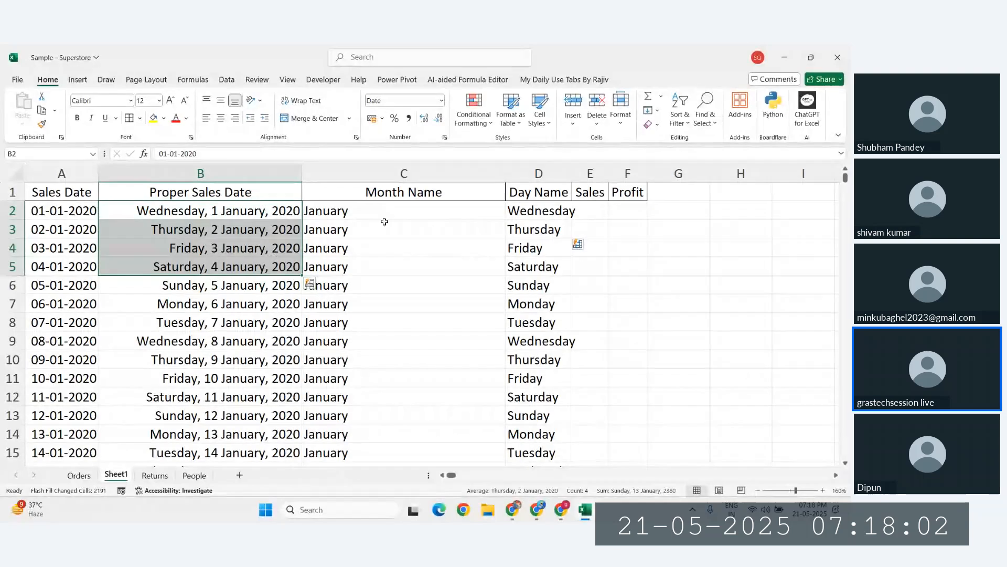
click(369, 212)
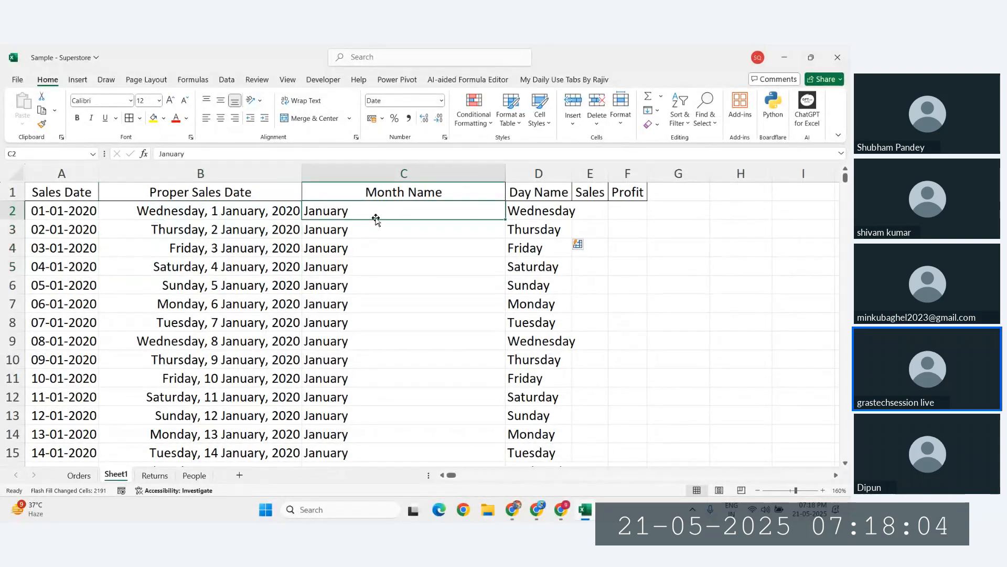
click(537, 207)
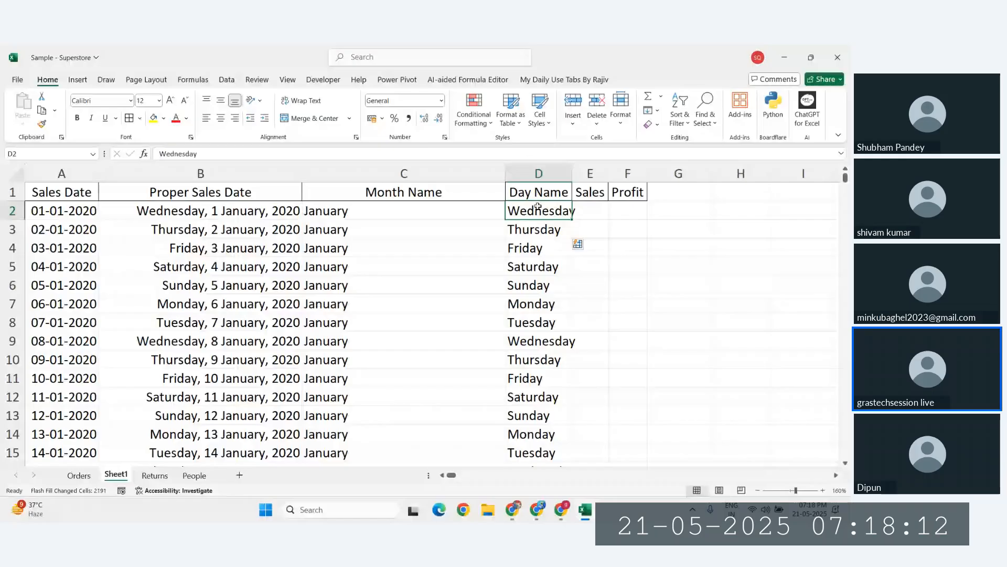
Try replacing the sales date in A2 with the current date, 21-05-2025, and undo the change
click(61, 211)
key(ctrl+semicolon)
key(Return)
drag(221, 211, 529, 208)
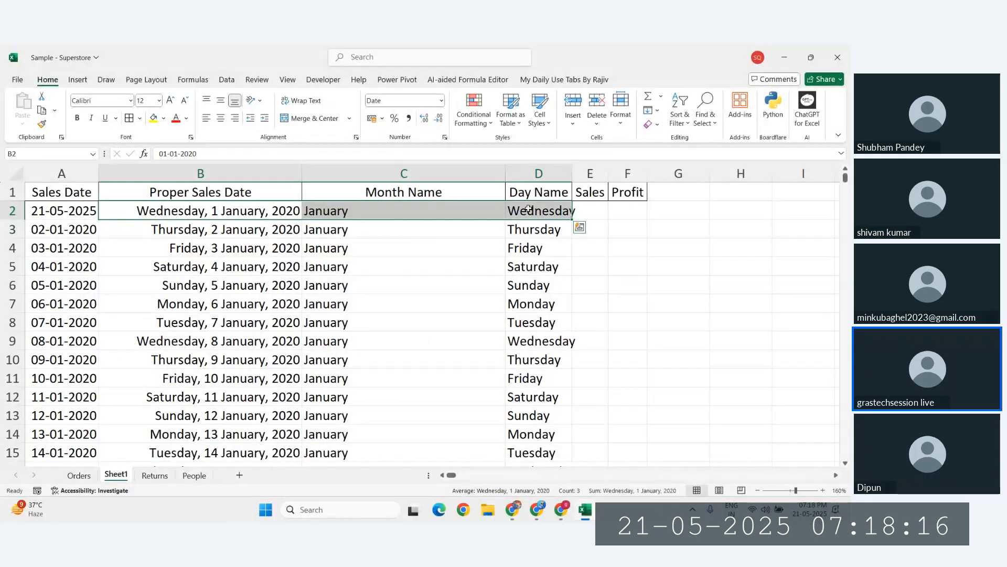
key(ctrl+z)
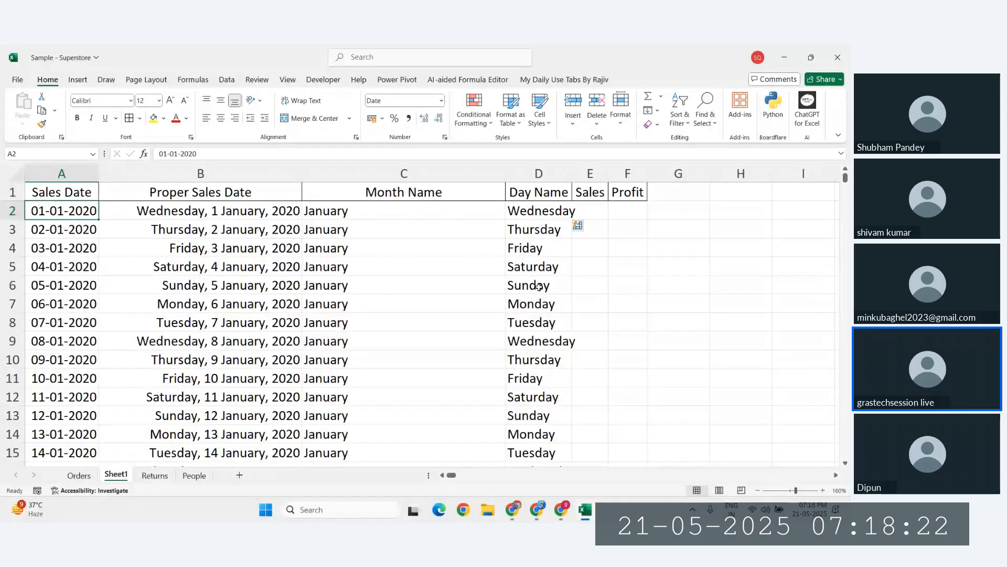
Autofit the Day Name column's width and delete the Proper Sales Date column
double_click(576, 173)
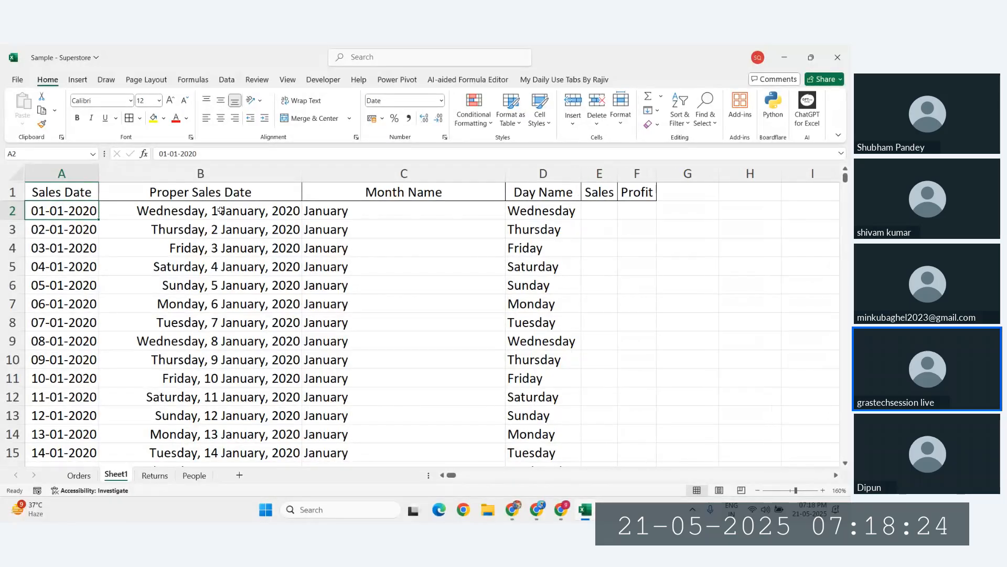
click(228, 169)
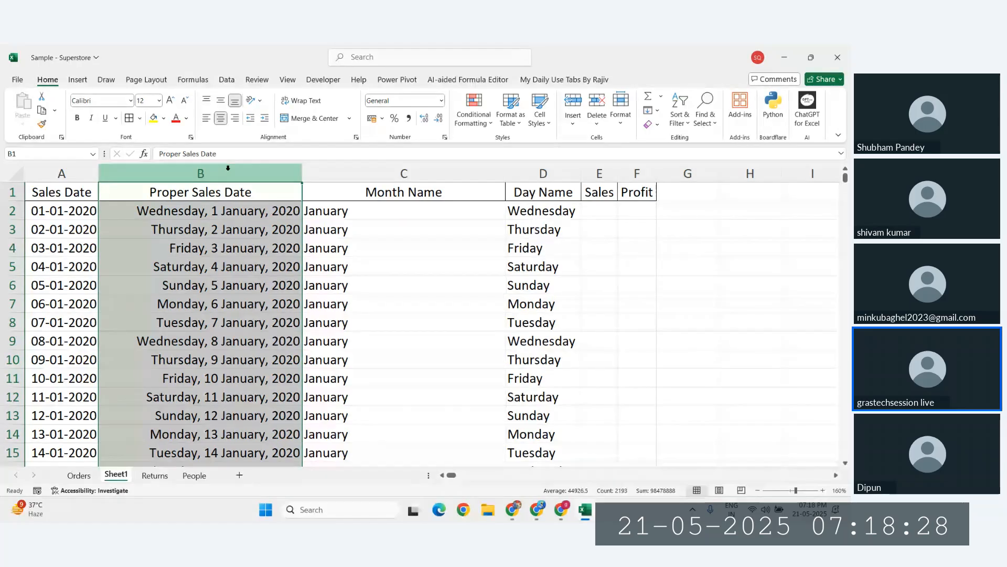
key(ctrl+minus)
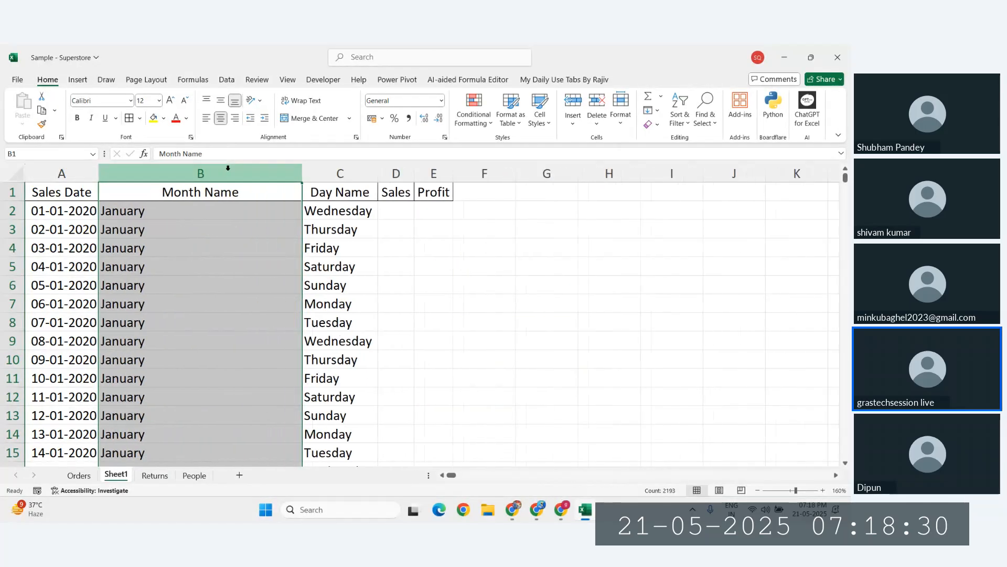
click(403, 212)
drag(403, 211, 423, 214)
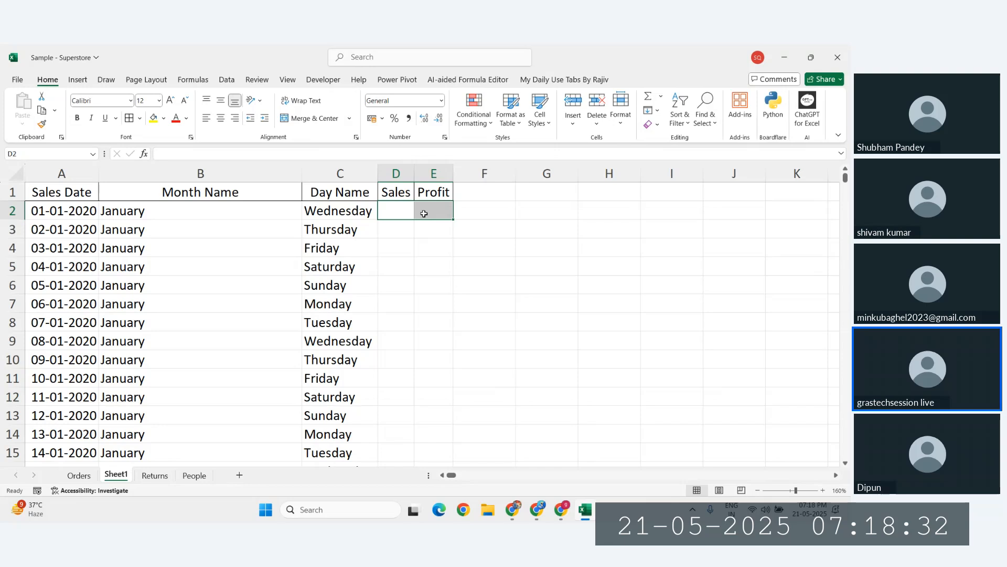
key(ctrl+shift+Down)
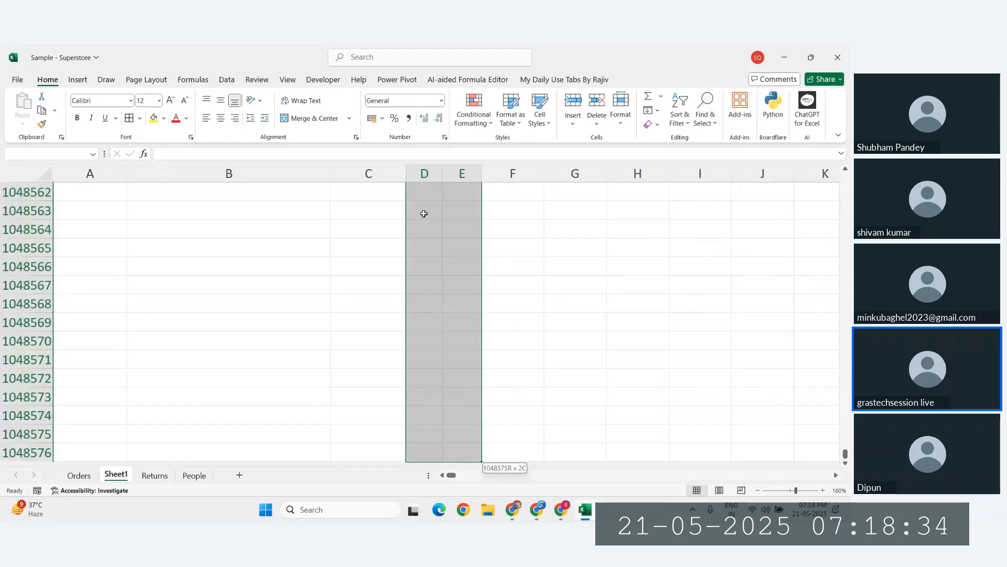
key(ctrl+shift+Up)
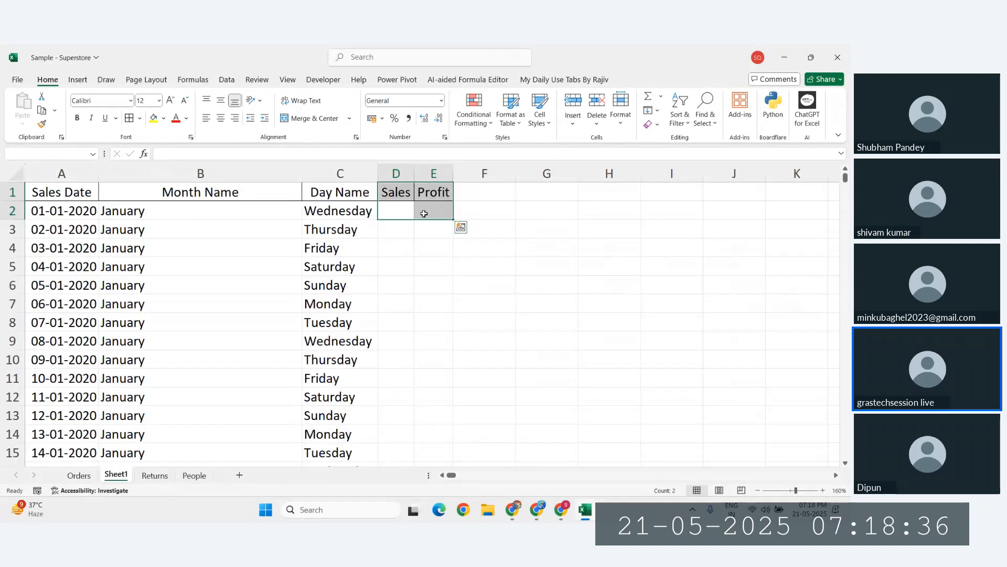
Fill the Sales and Profit cells from row 2 through row 2193 with the formula =RANDBETWEEN(10,1000)
click(343, 209)
key(ctrl+shift+Right)
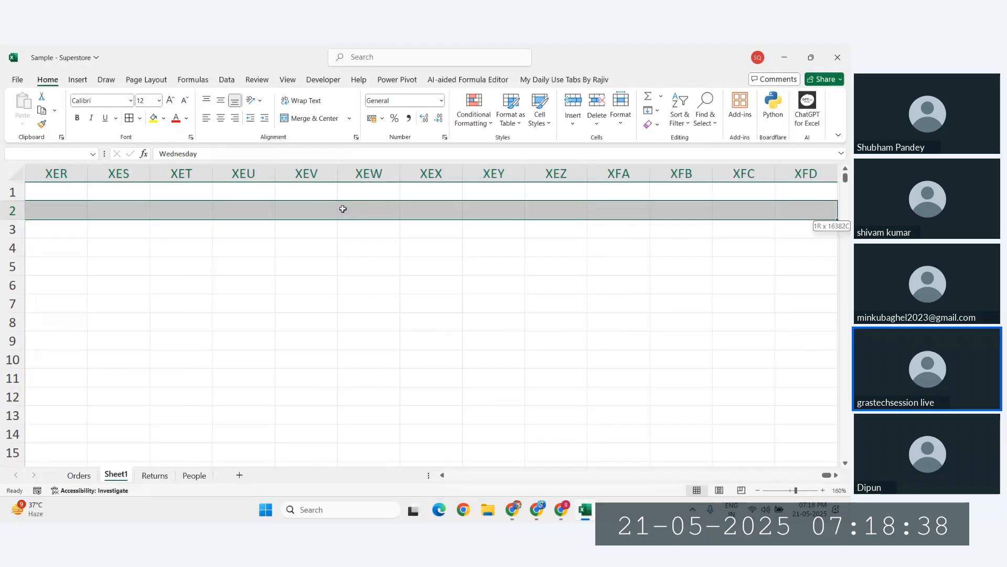
key(ctrl+shift+Left)
scroll(112, 204, left, 1)
scroll(112, 204, right, 1)
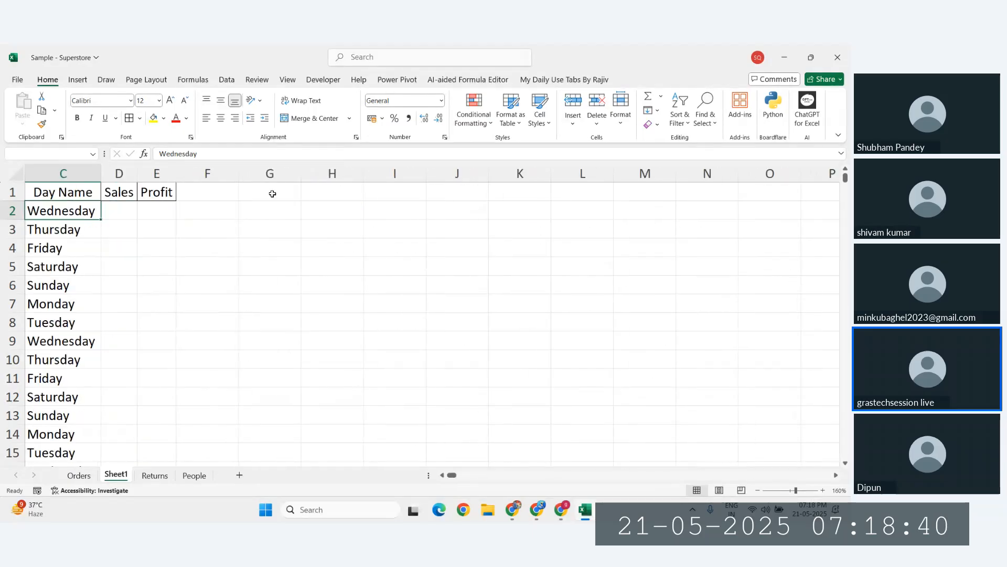
key(shift+Right)
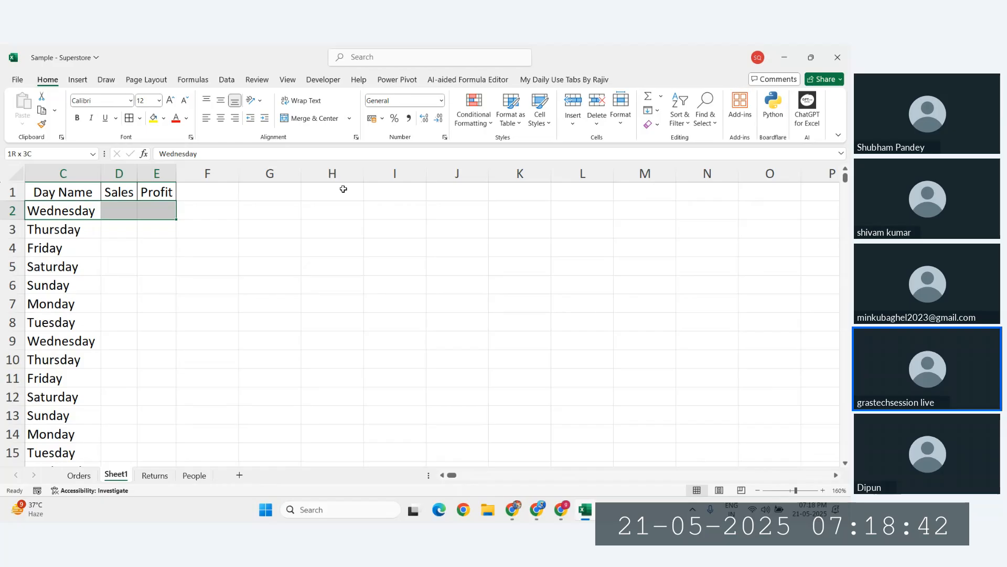
key(ctrl+shift+Down)
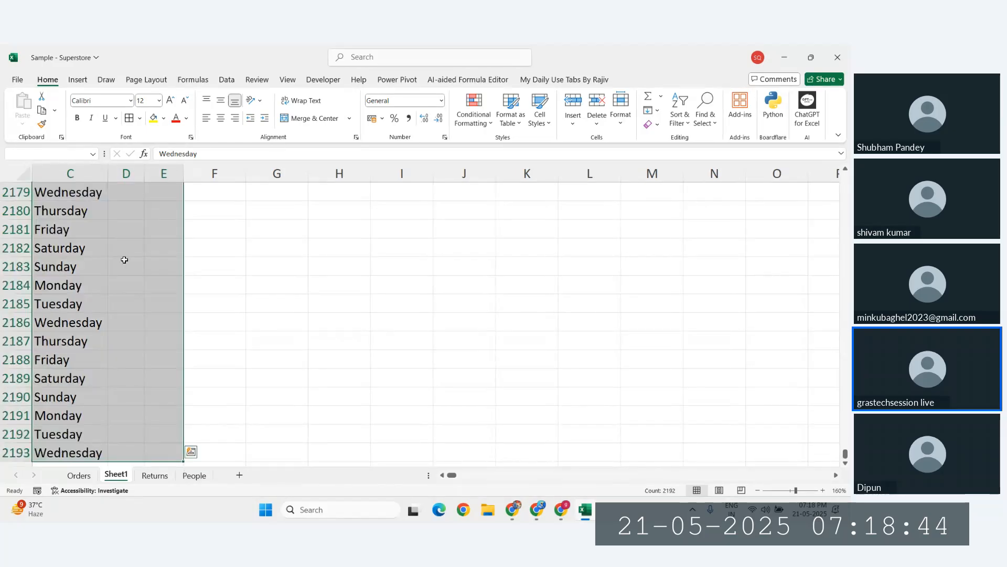
scroll(339, 360, down, 1)
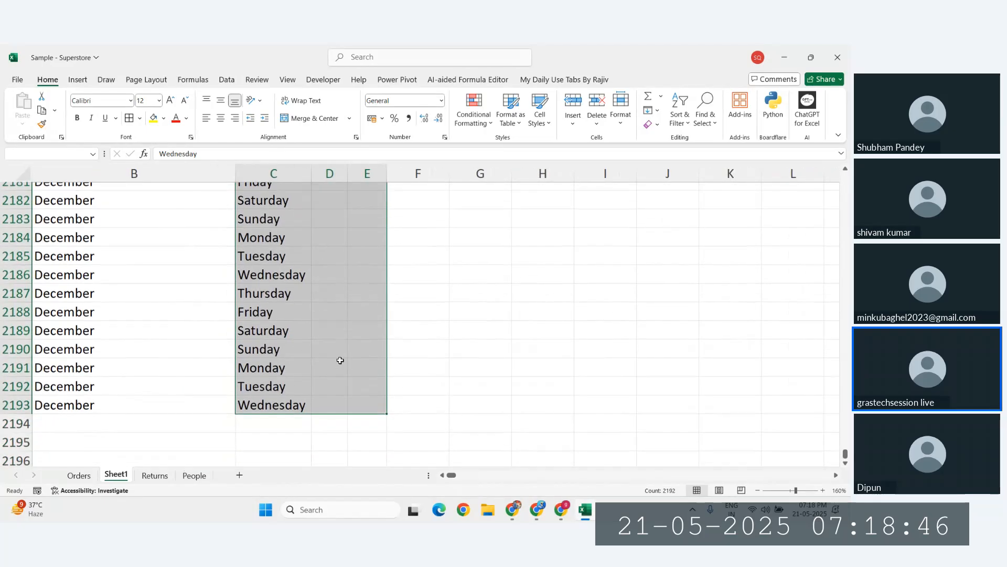
drag(355, 394, 327, 397)
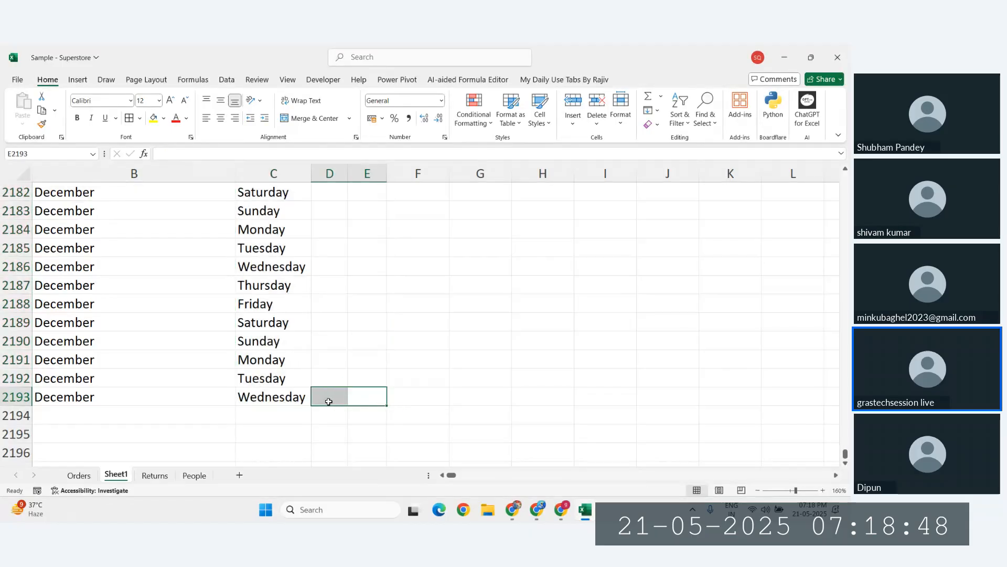
key(ctrl+shift+Up)
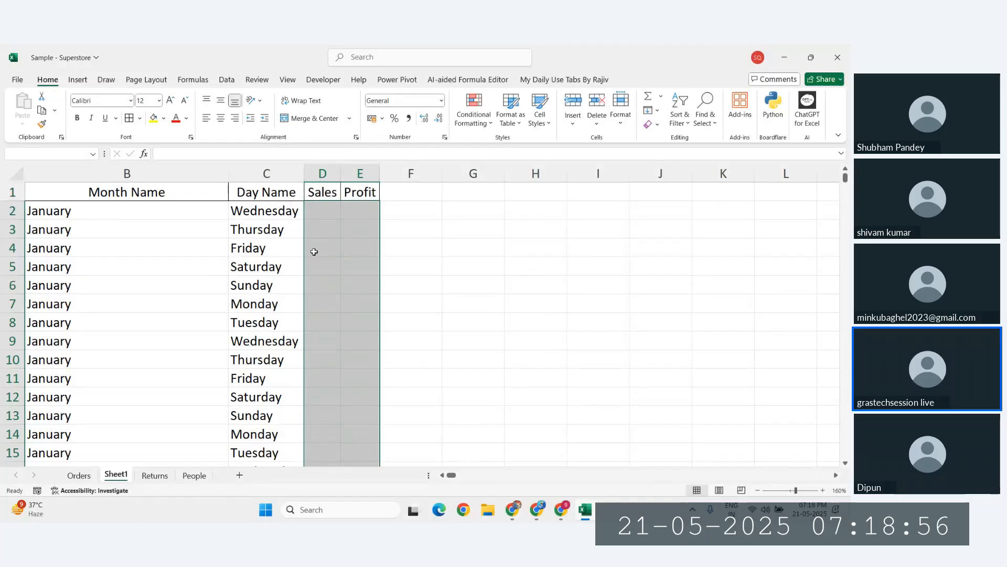
text(=rand)
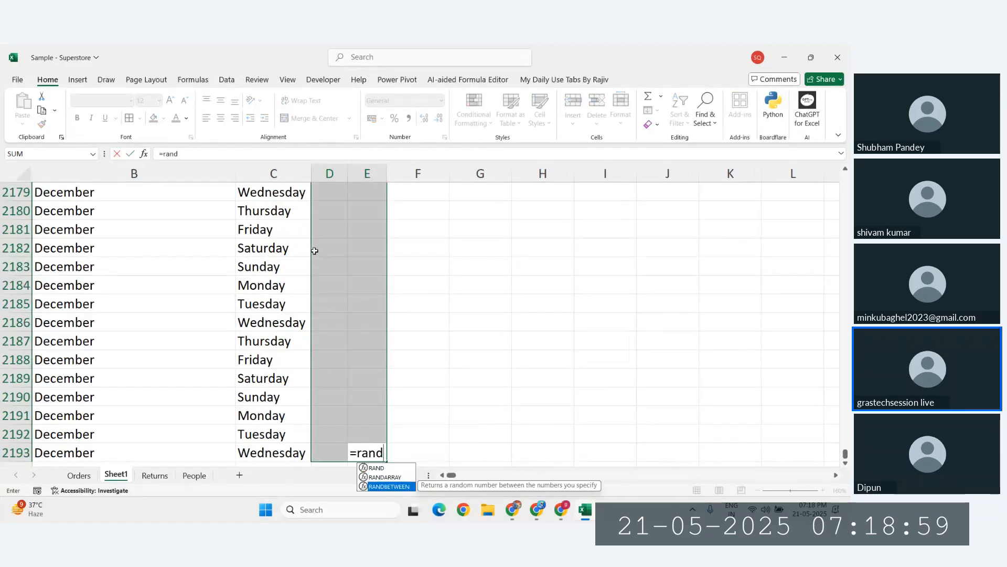
key(Tab)
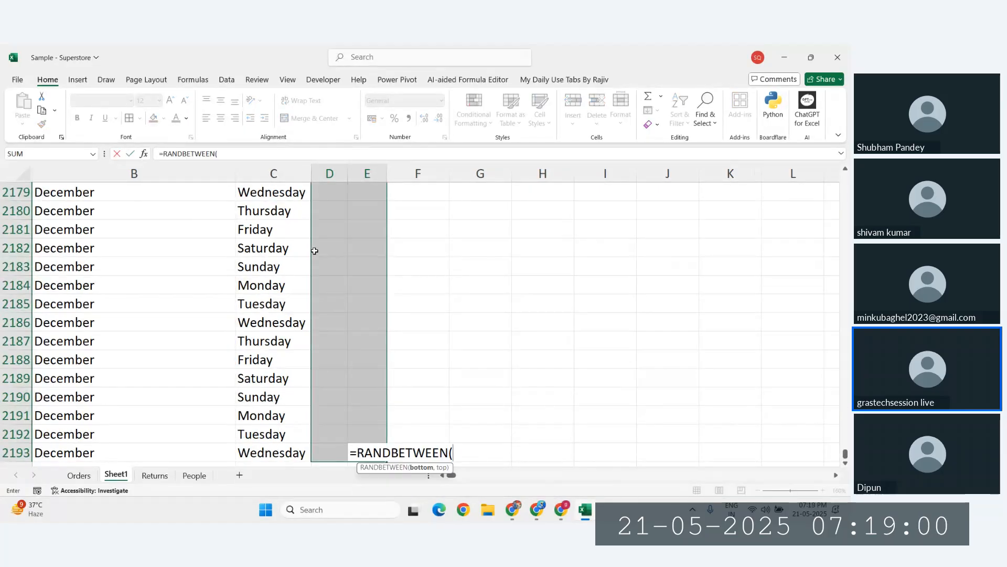
text(10,1000))
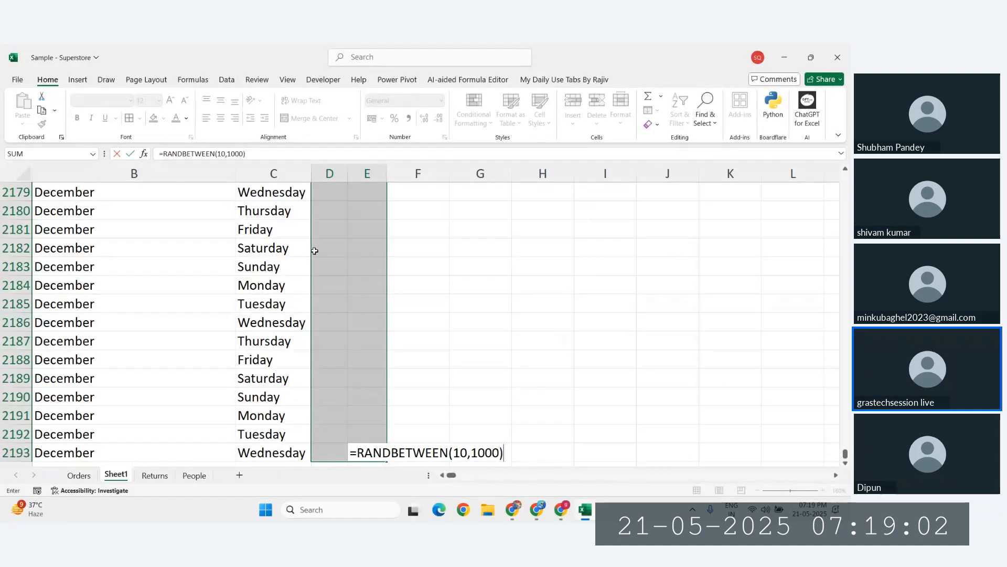
key(ctrl+Return)
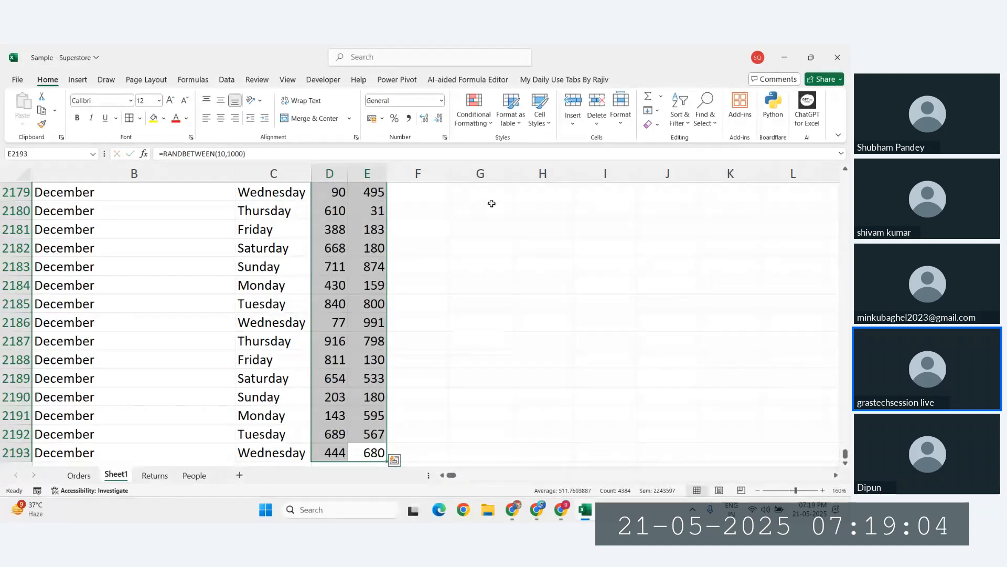
Replace the random-number formulas in the Sales and Profit columns with their static values using Paste Special
key(ctrl+c)
key(ctrl+alt+v)
key(v)
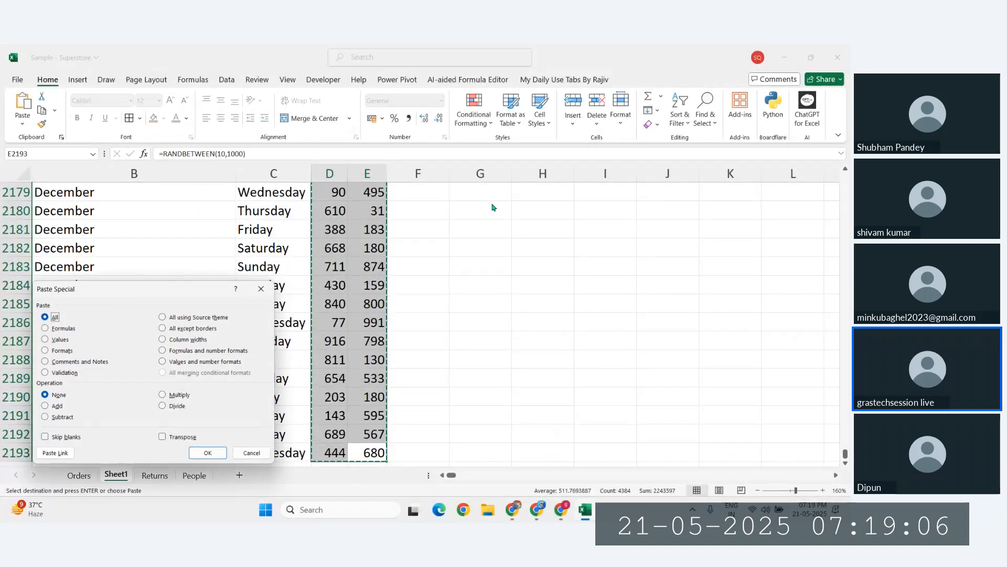
key(Return)
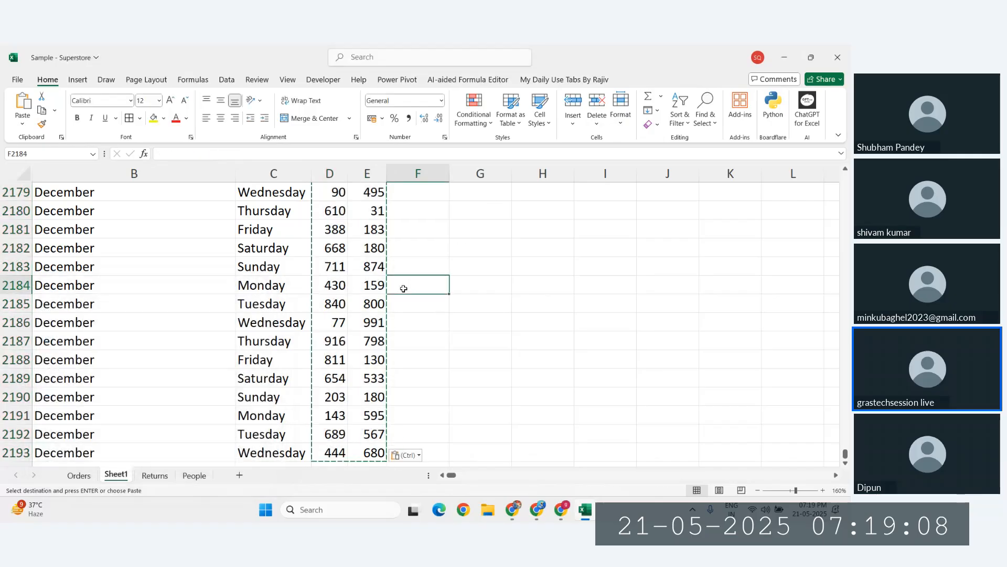
Apply borders to every cell of the sales table and center all of its contents
click(226, 296)
key(ctrl+a)
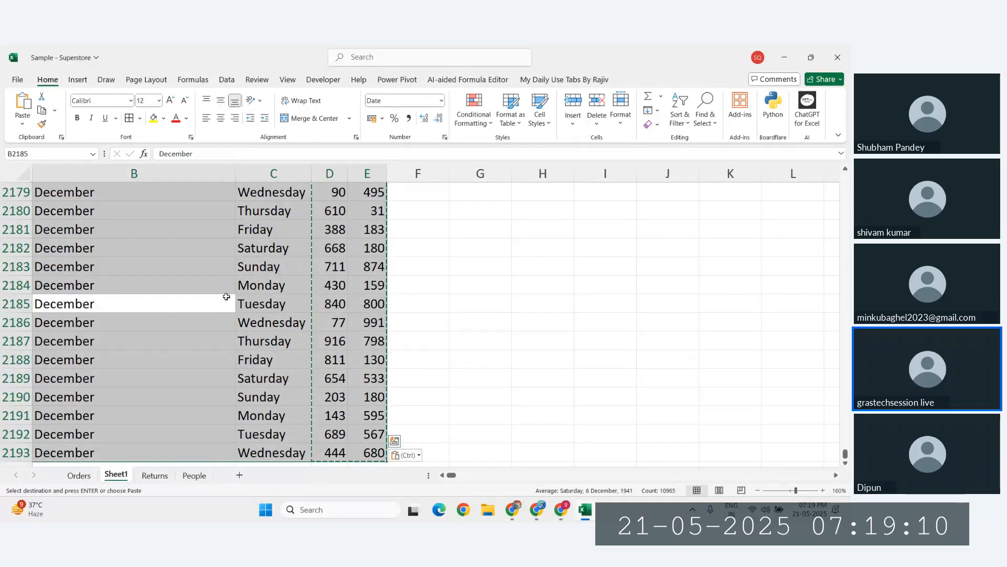
key(Escape)
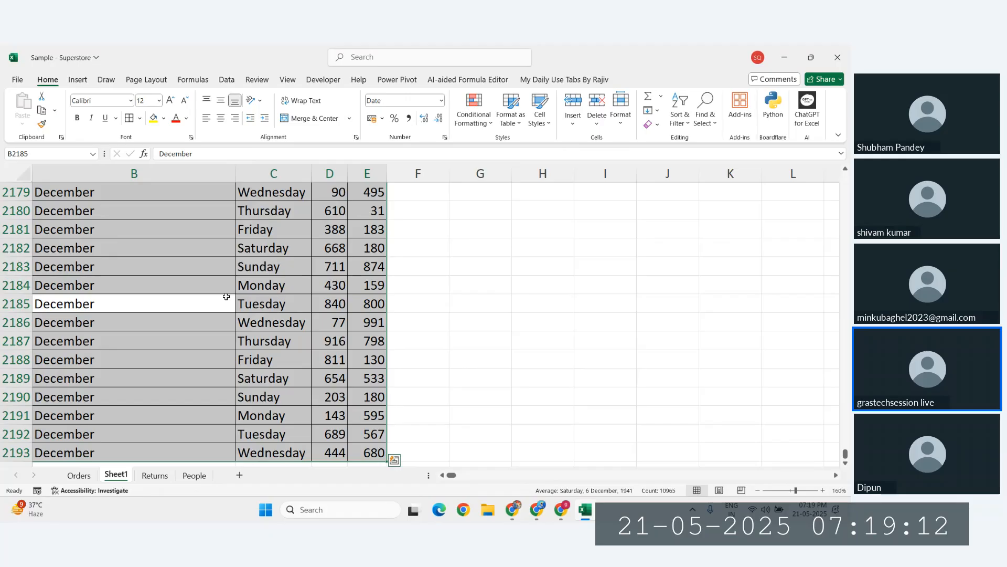
key(ctrl+e)
click(226, 296)
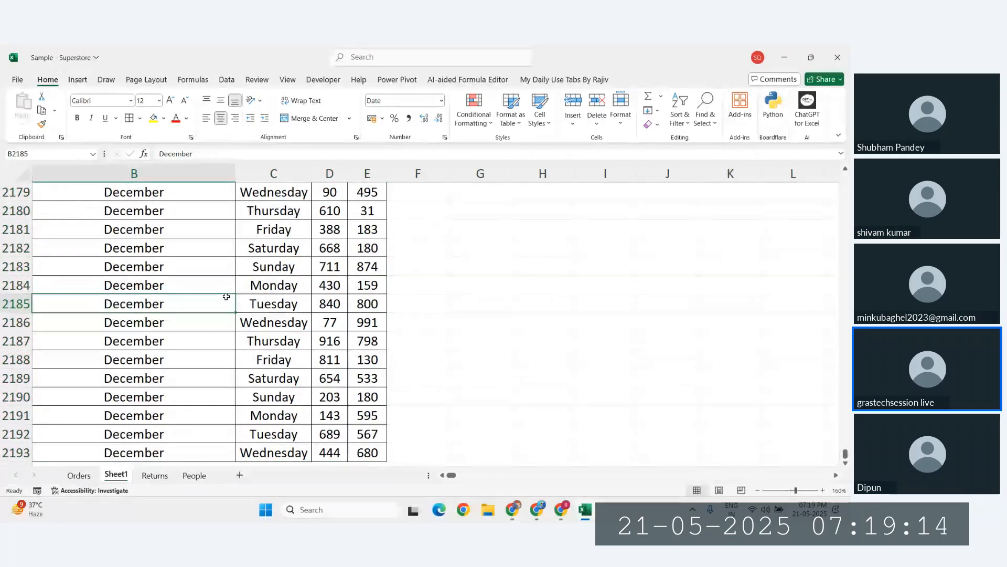
Give the Month Name, Day Name, Sales and Profit headers a yellow fill and bold text
key(ctrl+Up)
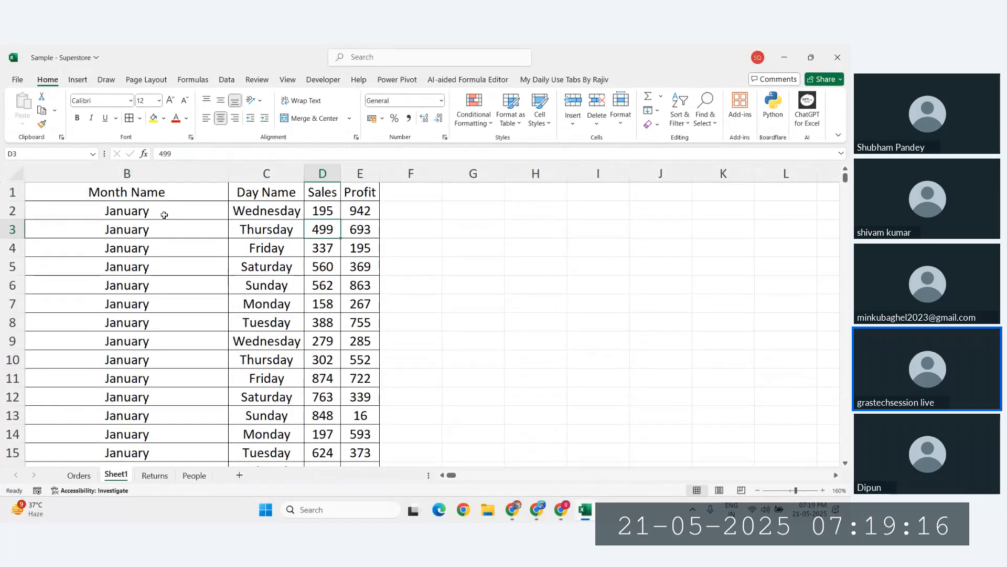
key(ctrl+shift+Right)
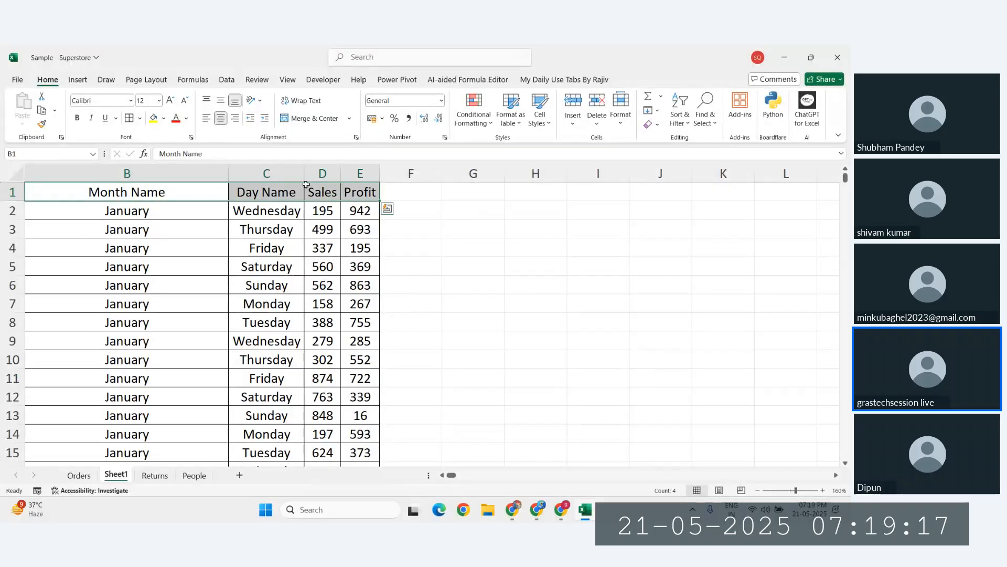
click(154, 117)
key(ctrl+b)
click(345, 345)
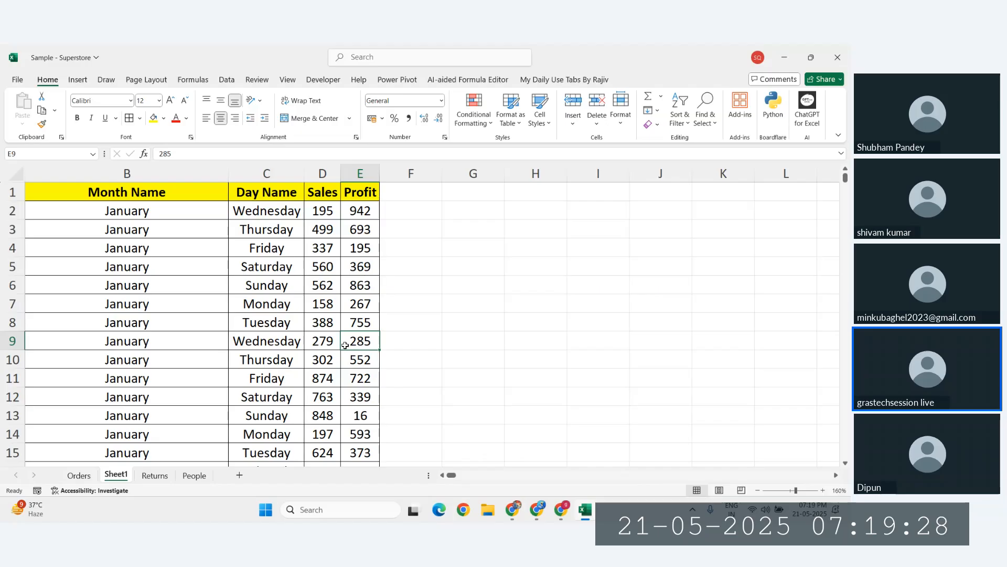
Extend the bold text and yellow fill to the Sales Date header so all of A1:E1 matches
scroll(345, 345, left, 2)
click(336, 306)
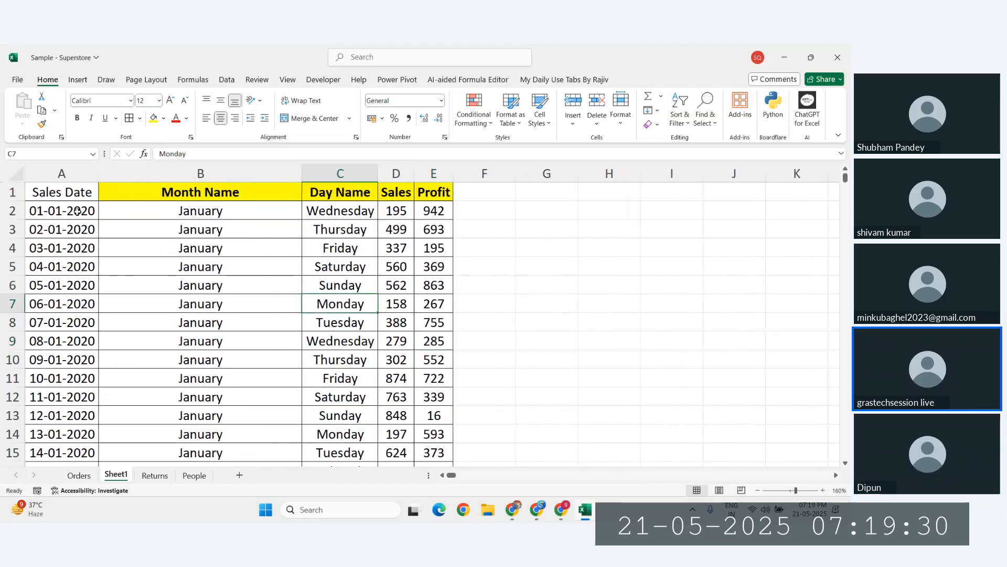
click(79, 191)
drag(83, 191, 416, 195)
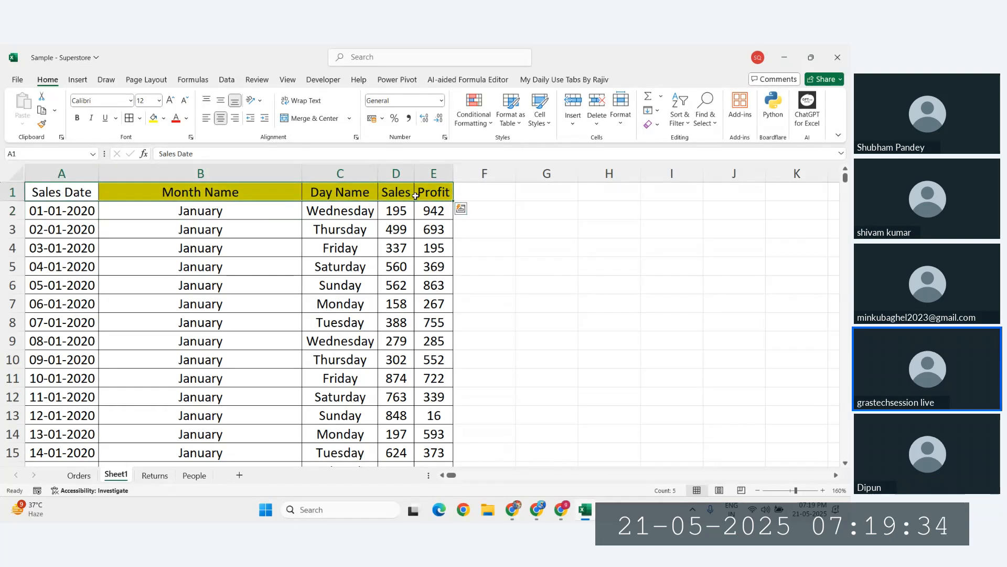
click(238, 297)
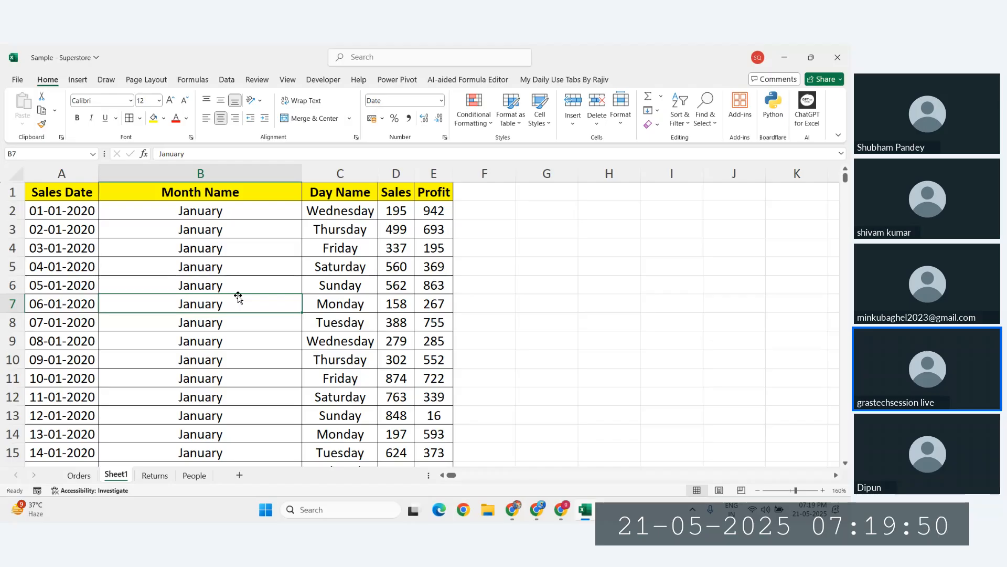
Add filters to the header row of the sales table
key(ctrl+shift+l)
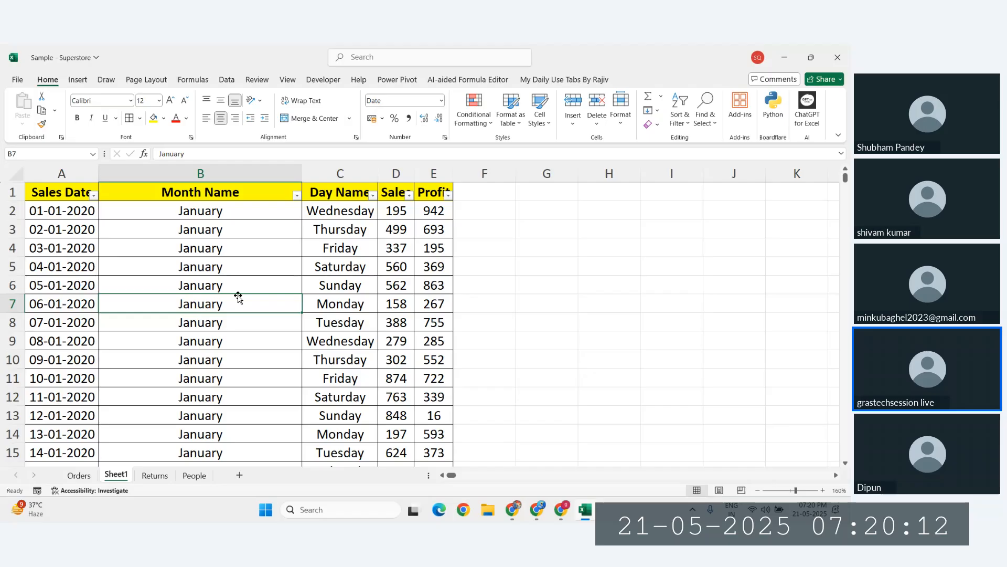
click(237, 323)
click(182, 396)
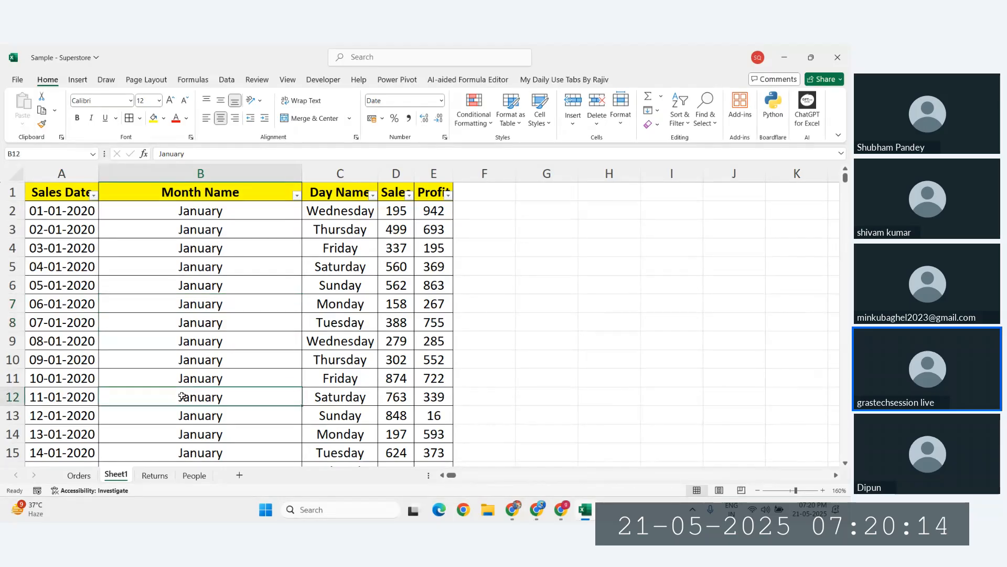
key(ctrl+a)
key(ctrl+c)
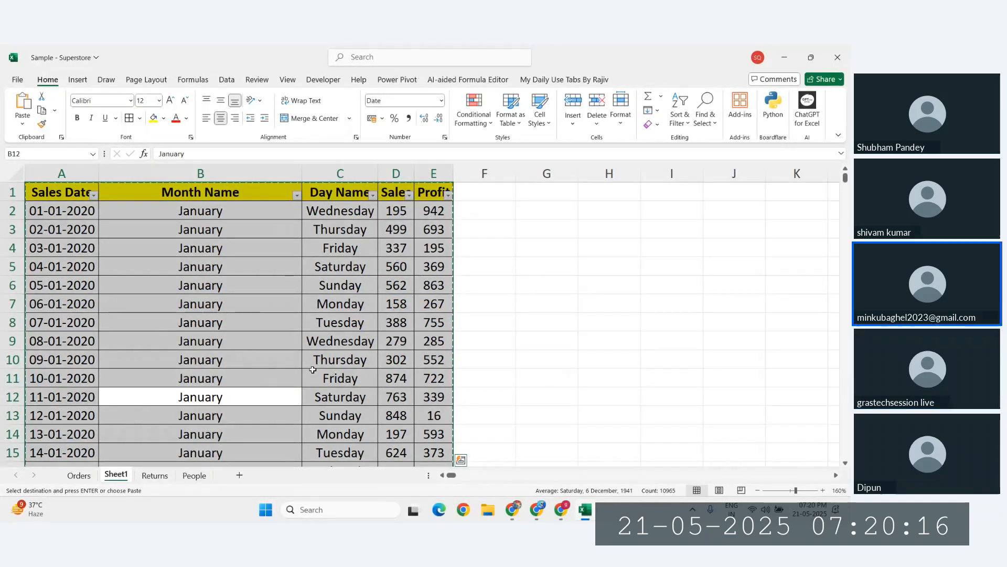
key(ctrl+q)
click(313, 370)
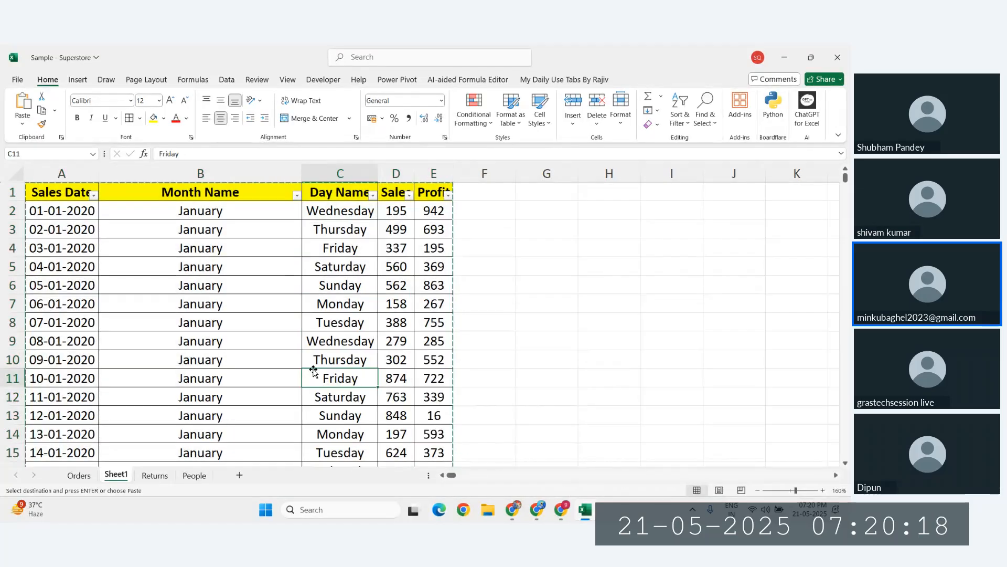
key(Escape)
click(343, 334)
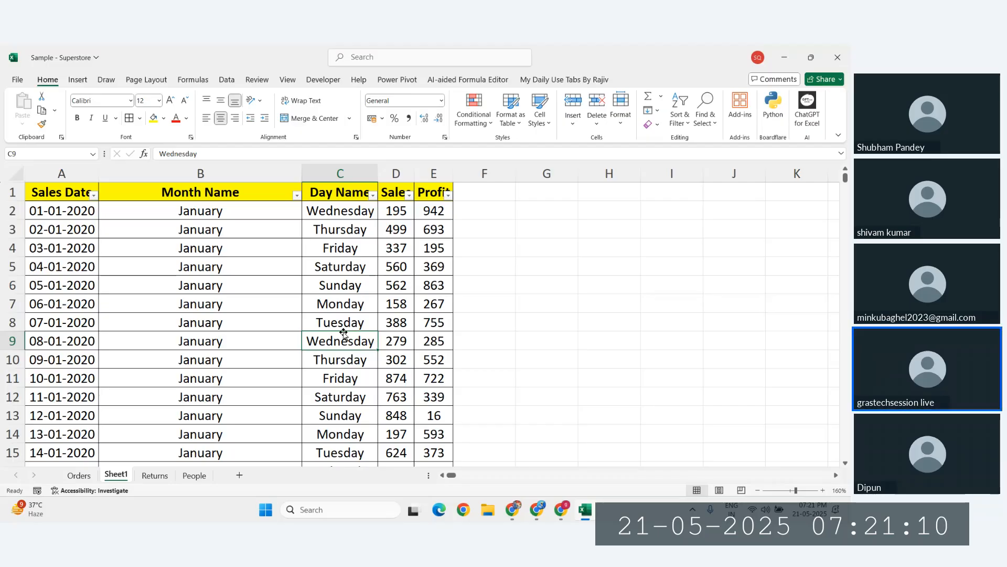
Copy the sales date from A2 into F2 and autofit column F's width
click(493, 210)
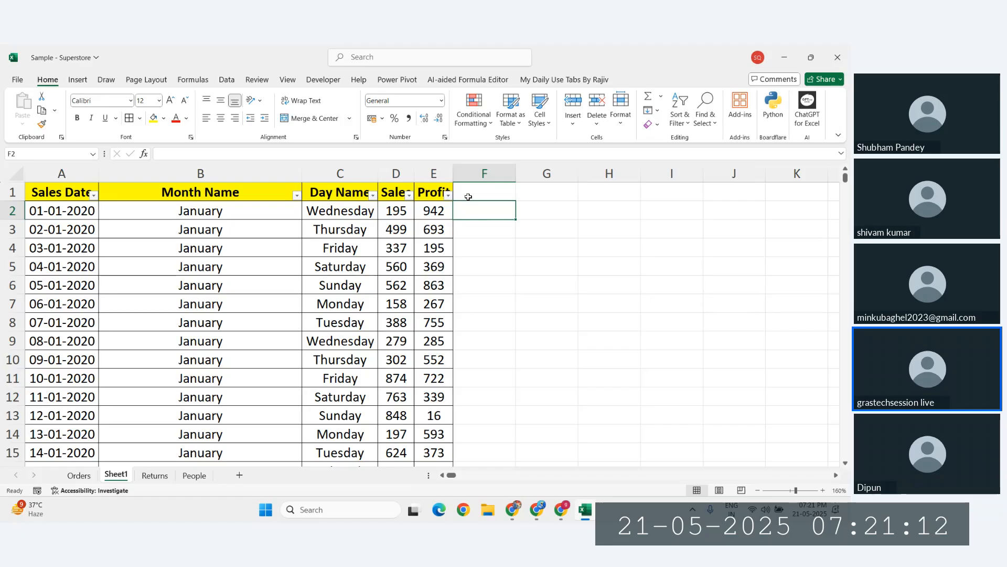
click(58, 211)
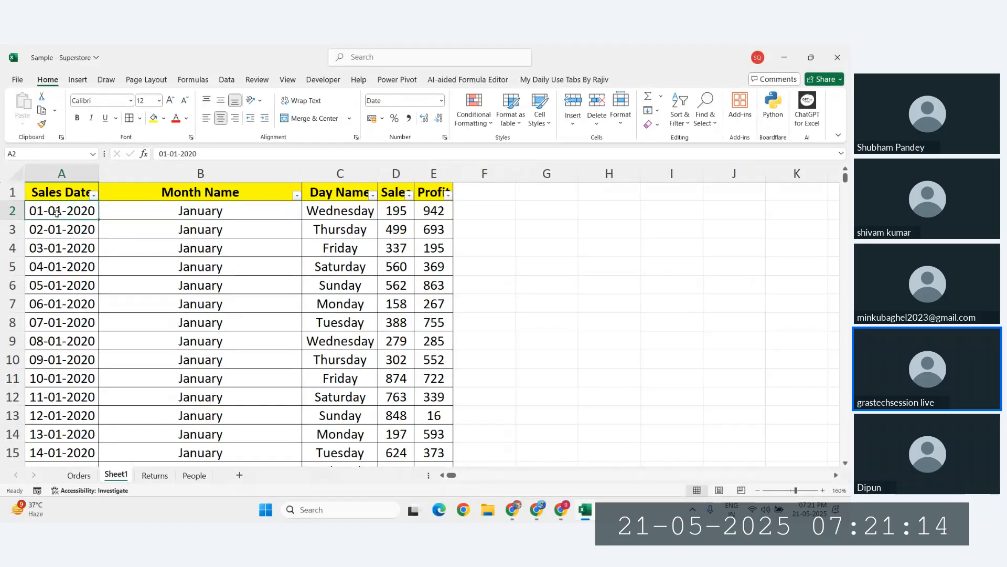
key(ctrl+c)
click(493, 211)
key(ctrl+v)
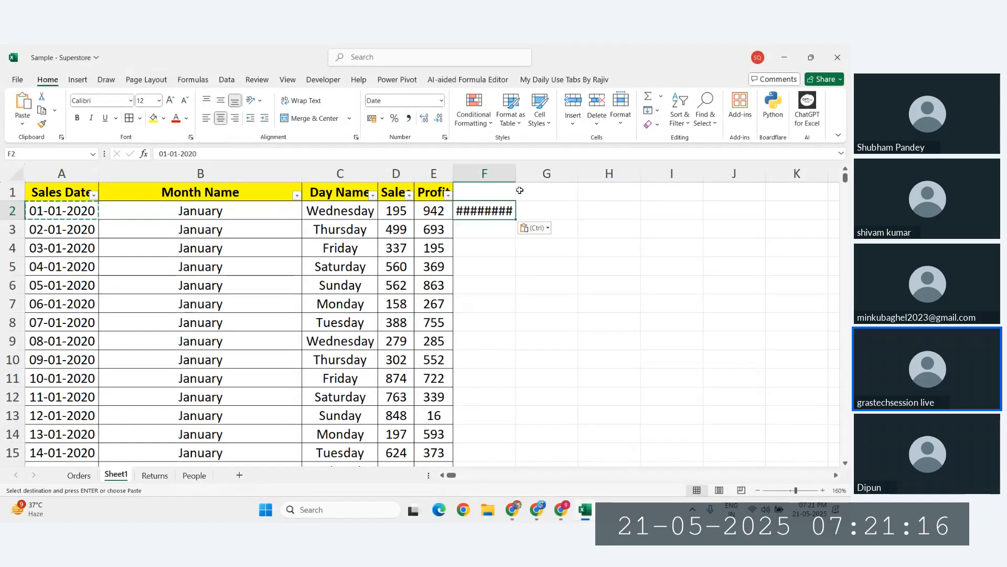
double_click(517, 173)
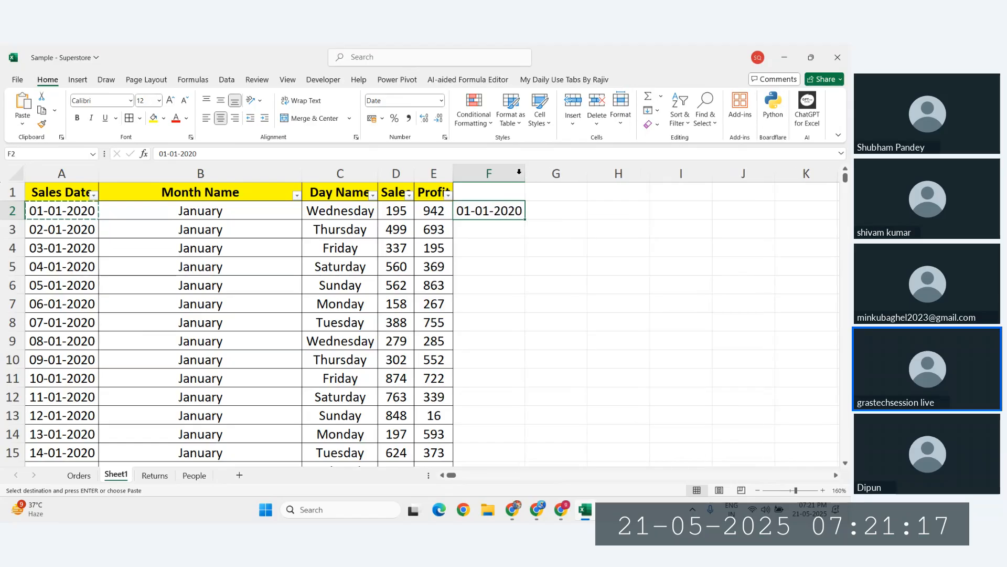
Apply the custom number format mmmm to the date in F2
click(441, 101)
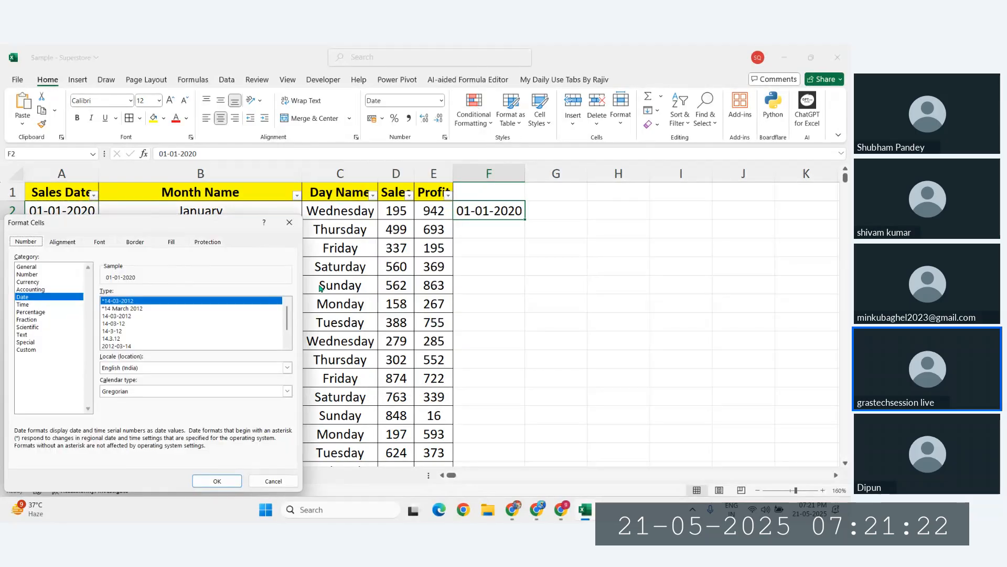
click(420, 382)
scroll(107, 313, down, 1)
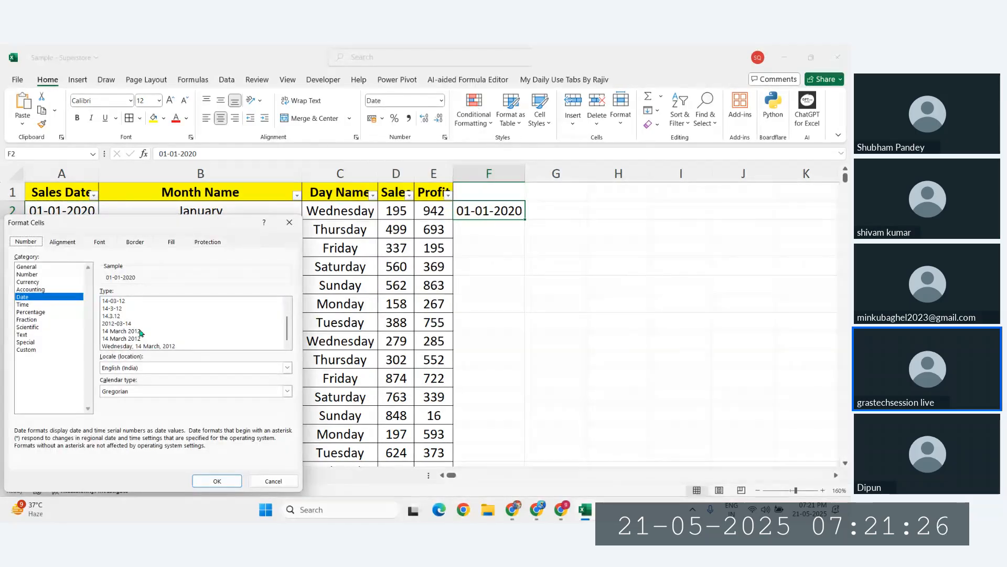
click(124, 316)
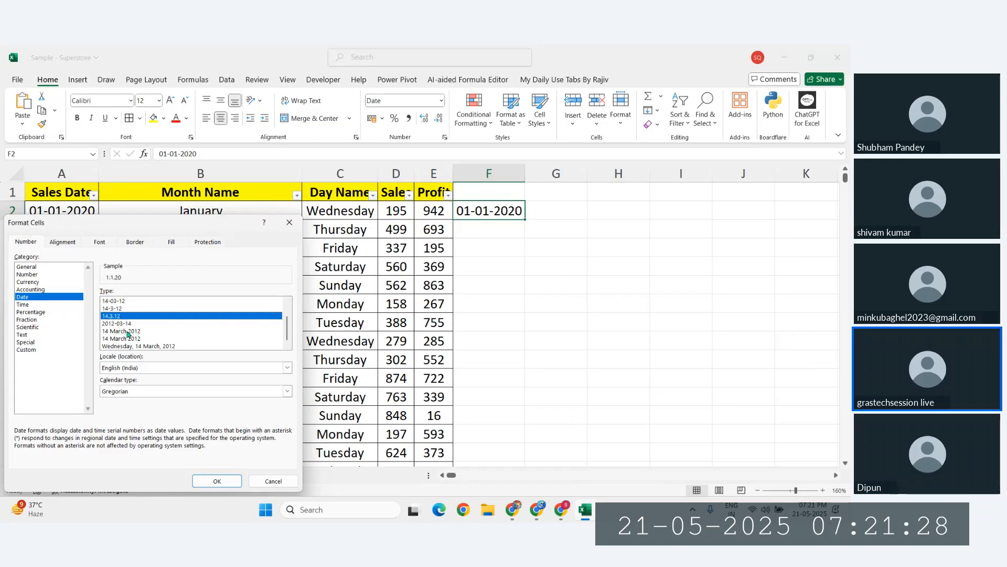
click(134, 331)
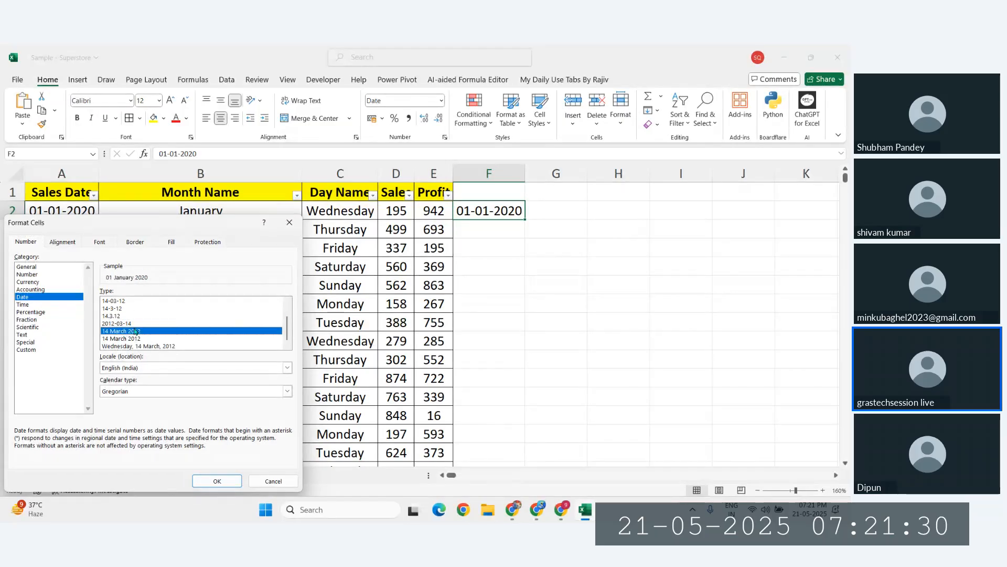
click(26, 350)
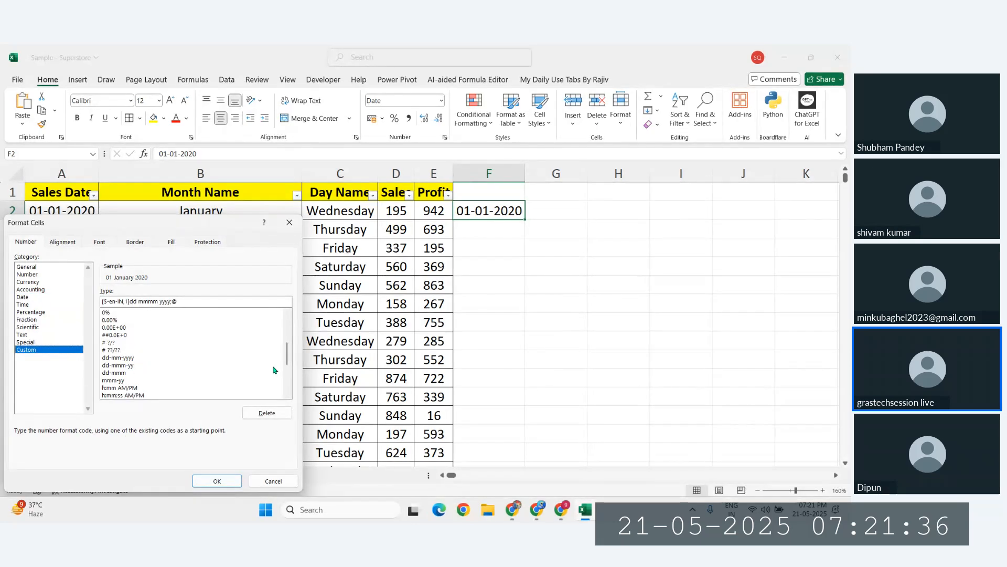
mouse_move(287, 362)
mouse_down()
mouse_move(287, 349)
mouse_move(283, 363)
mouse_up()
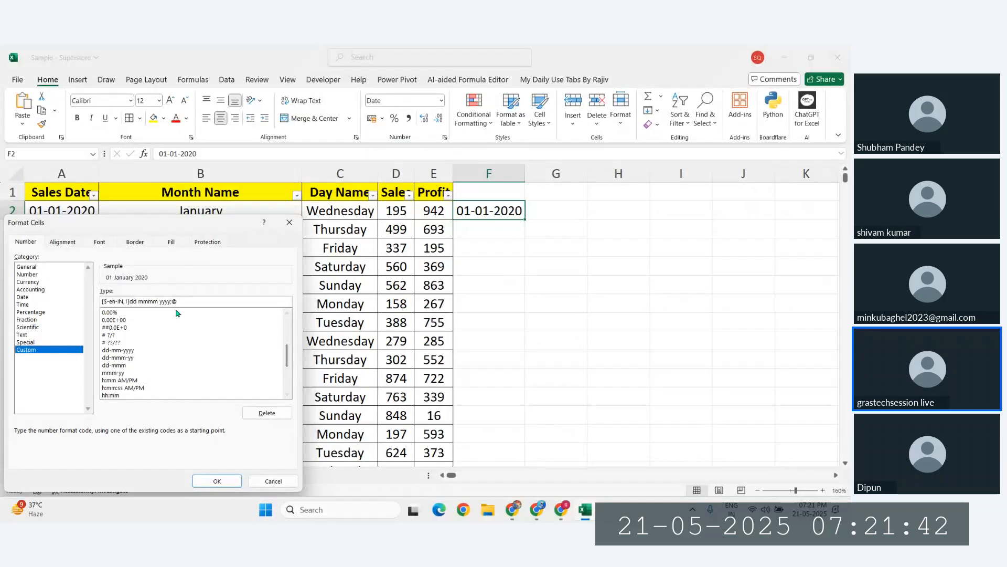
drag(178, 303, 98, 302)
text(mmm)
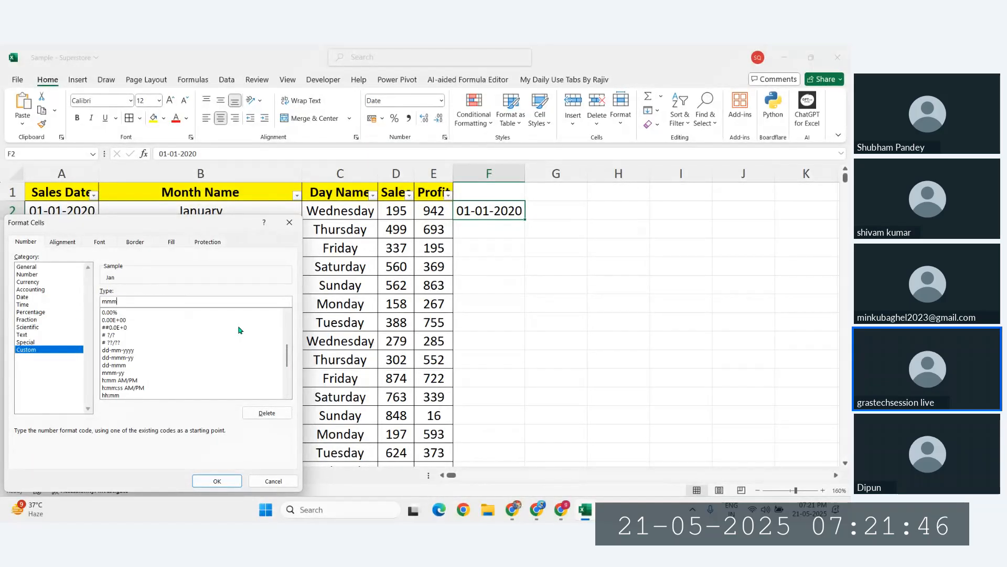
text(m)
key(Return)
Copy the sales date from A2 into G2
click(551, 209)
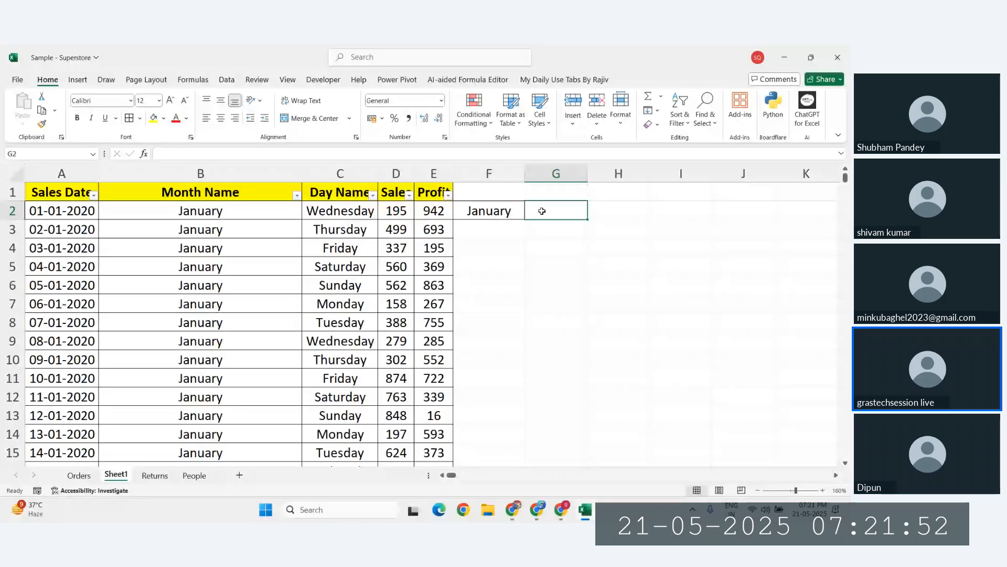
click(44, 211)
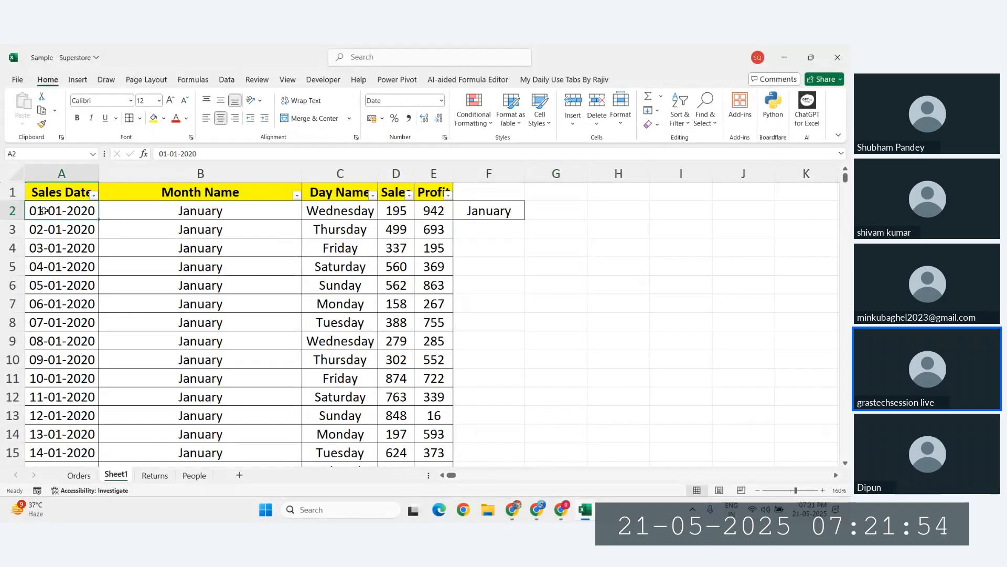
key(ctrl+c)
click(562, 216)
key(ctrl+v)
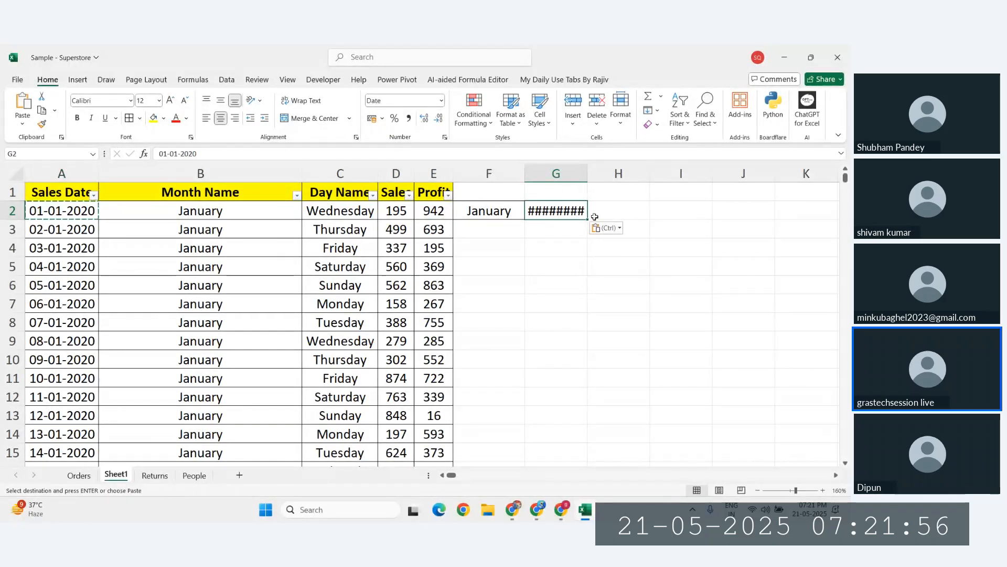
key(Escape)
Apply the custom number format dd to the date in G2
key(ctrl+1)
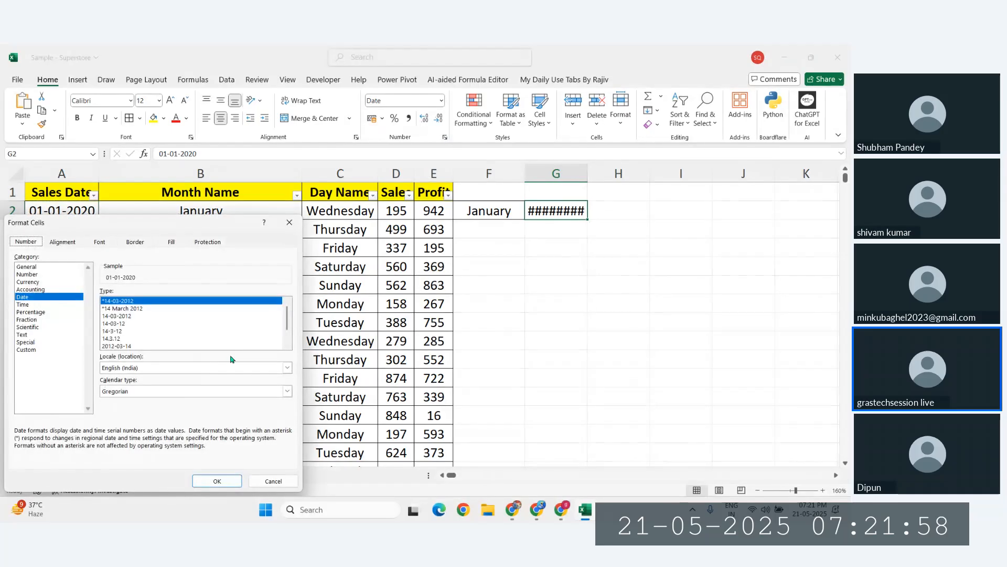
click(28, 350)
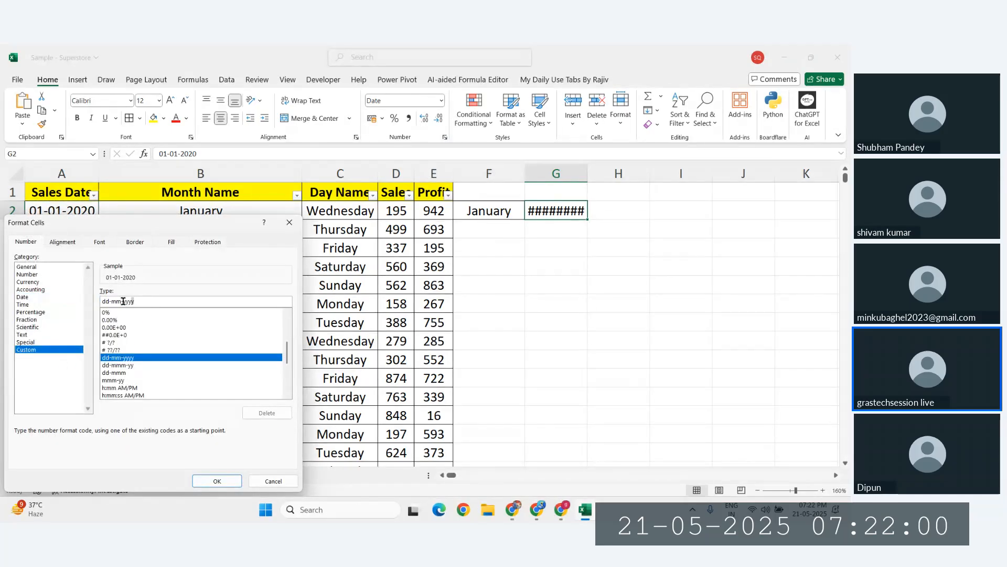
drag(134, 301, 96, 305)
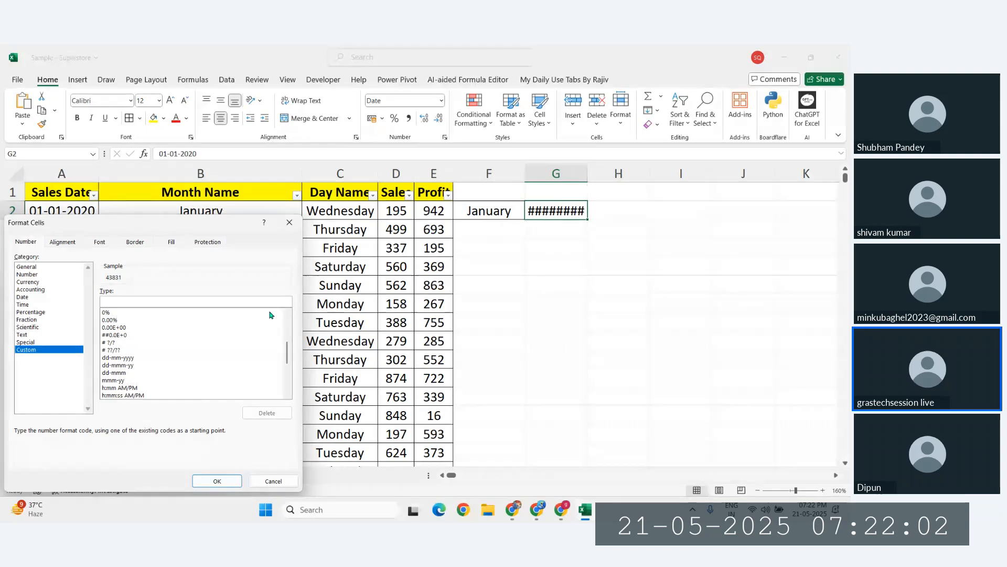
text(d)
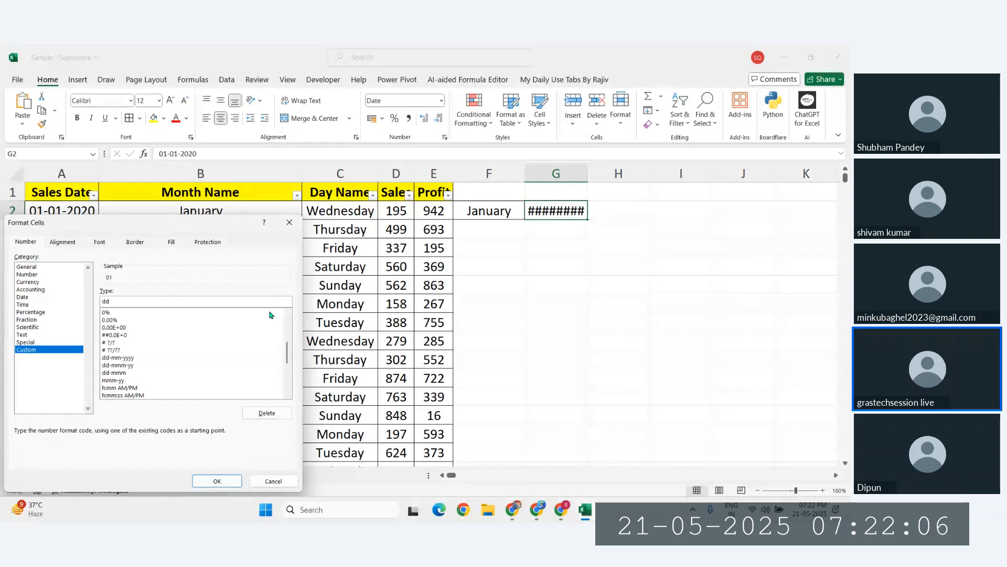
text(d)
key(Return)
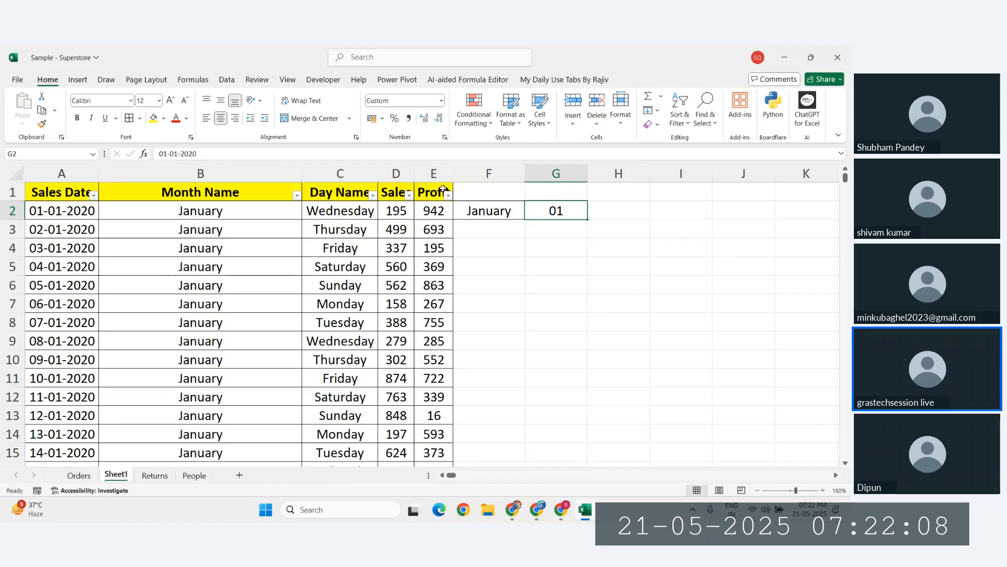
Change the custom number format of G2 to dddd
key(ctrl+1)
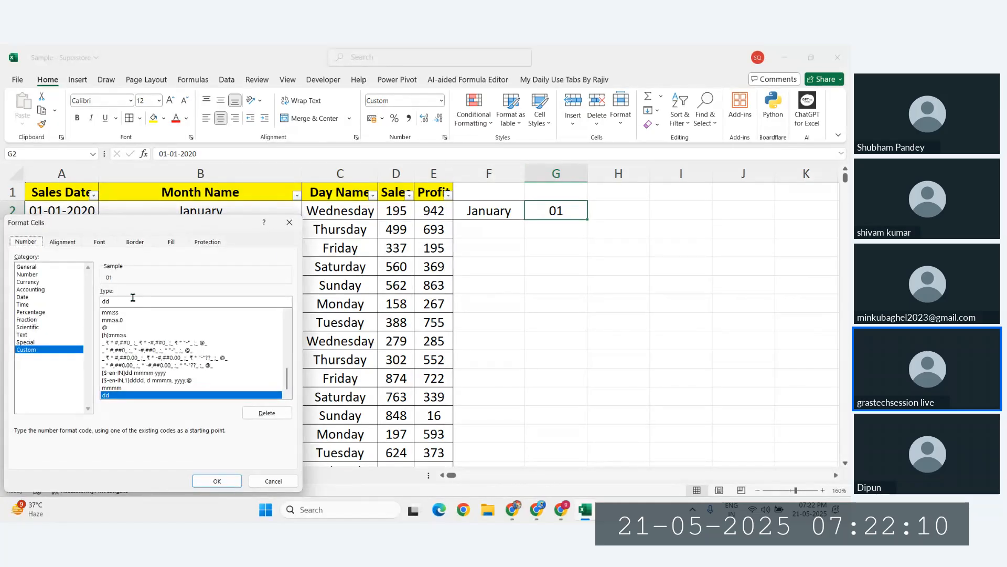
text(dd)
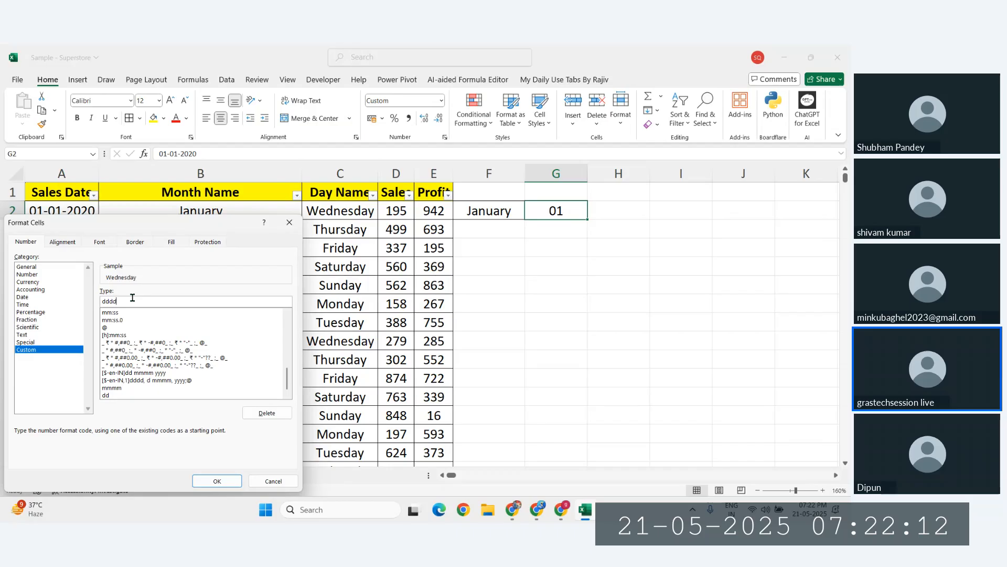
key(Return)
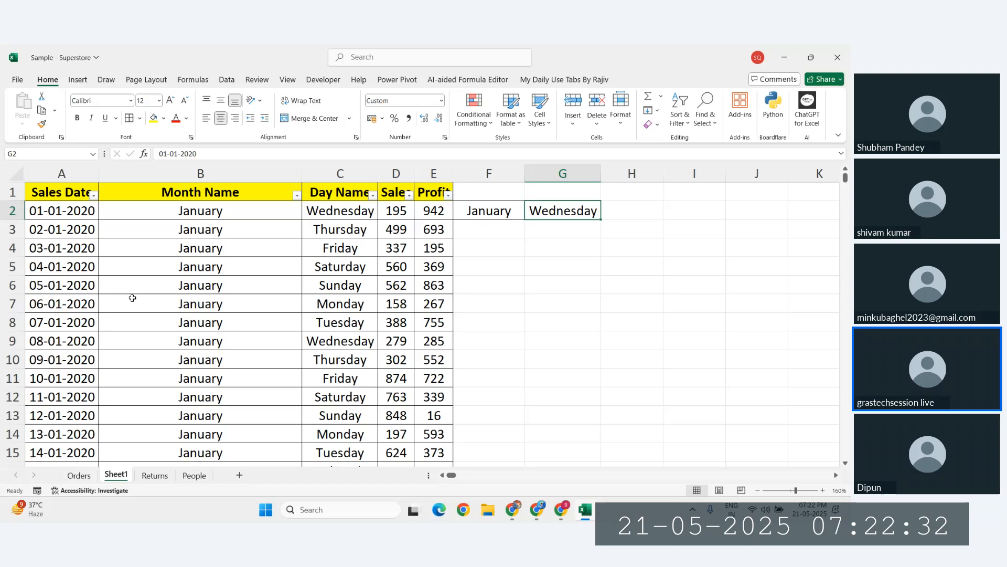
Clear the sample date contents from F2 and G2 and select both cells
drag(478, 226, 546, 215)
key(Delete)
click(478, 210)
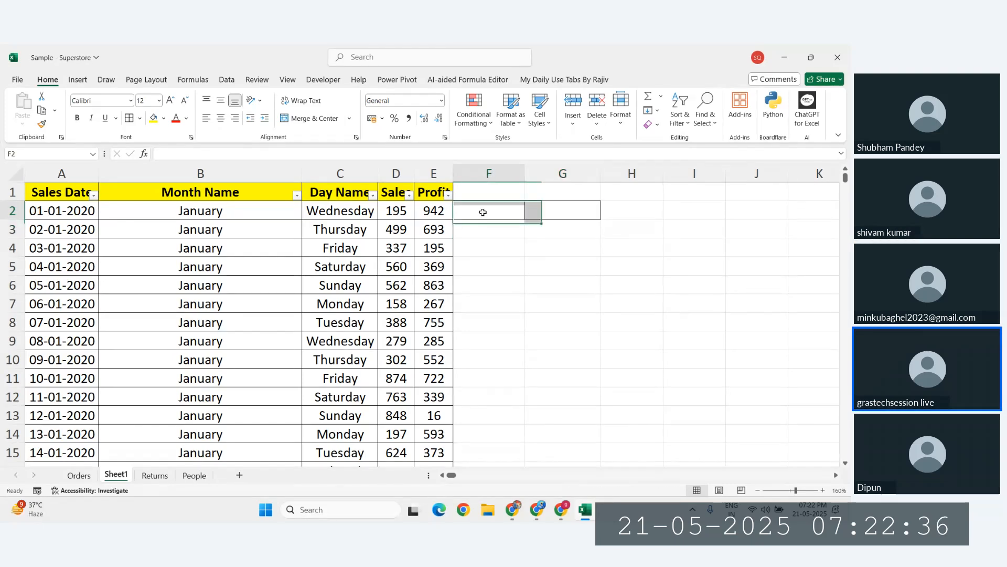
drag(479, 210, 557, 211)
Check the Zoho Meeting window in Chrome and return to the Excel workbook
mouse_move(555, 510)
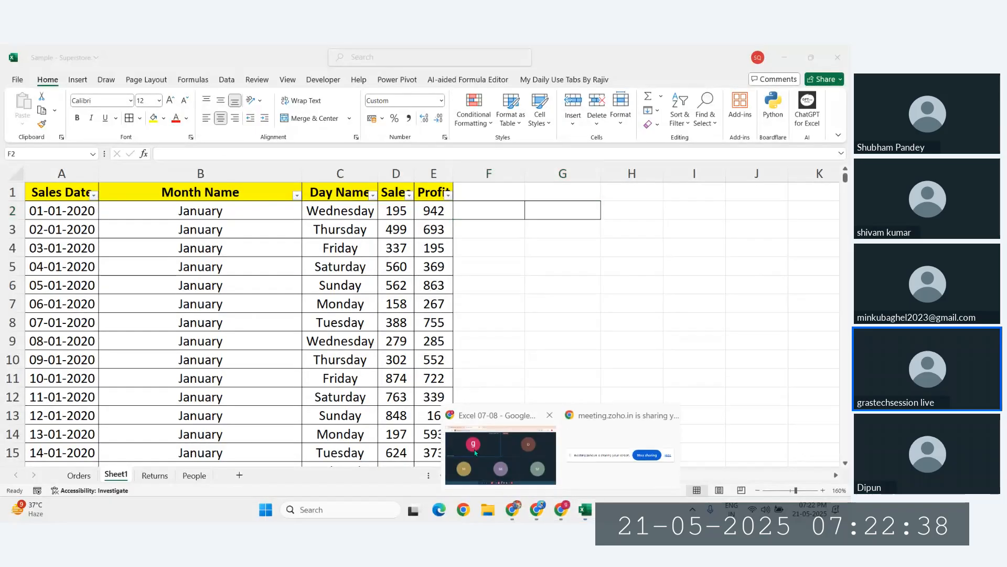
click(498, 456)
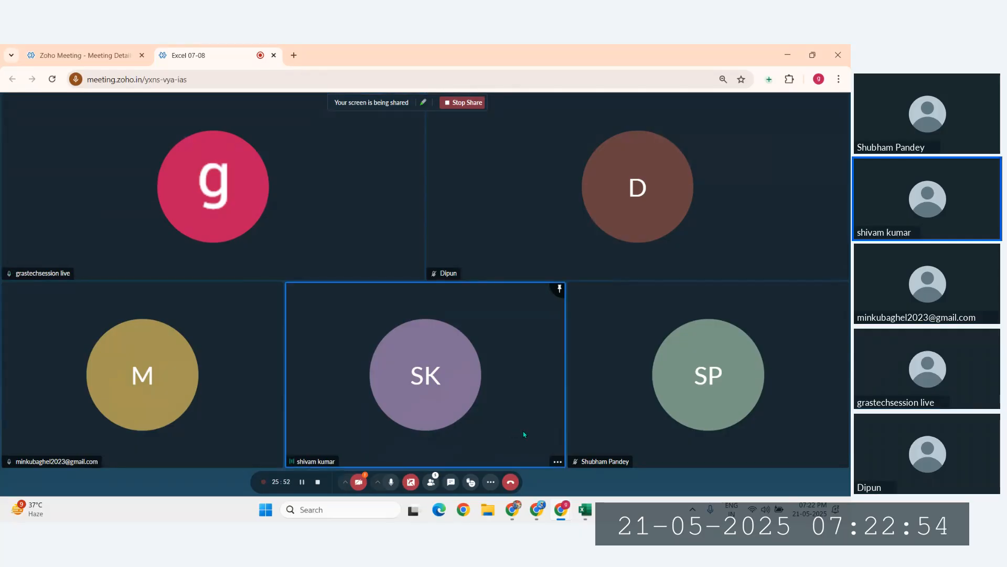
click(592, 510)
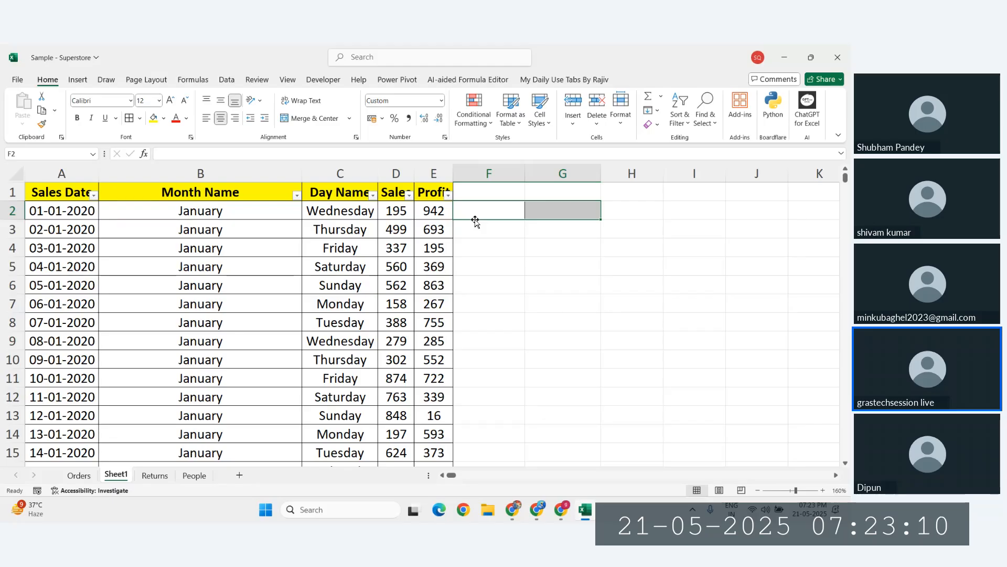
Copy the entire sales table and paste it at A1 of a new blank workbook
click(75, 210)
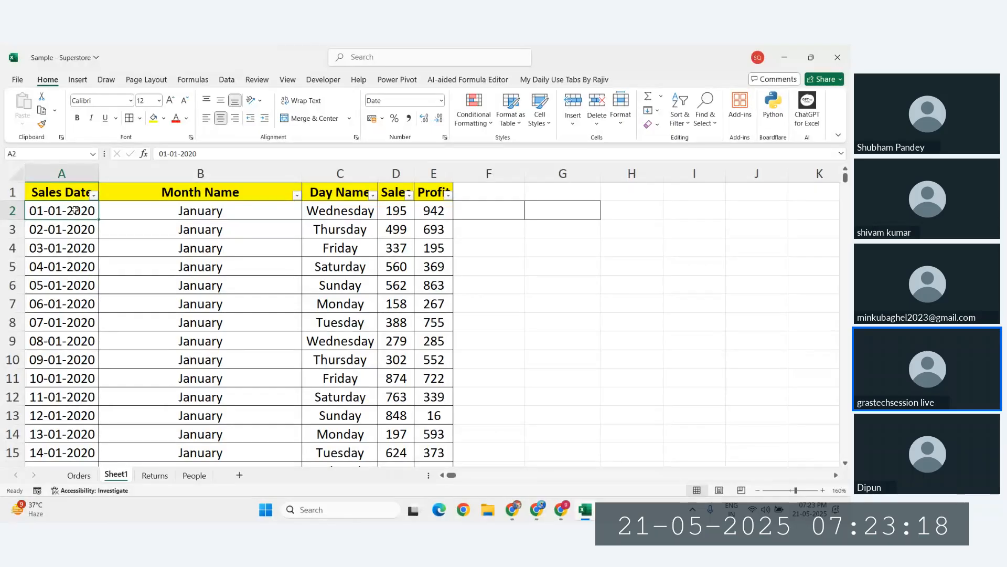
click(240, 263)
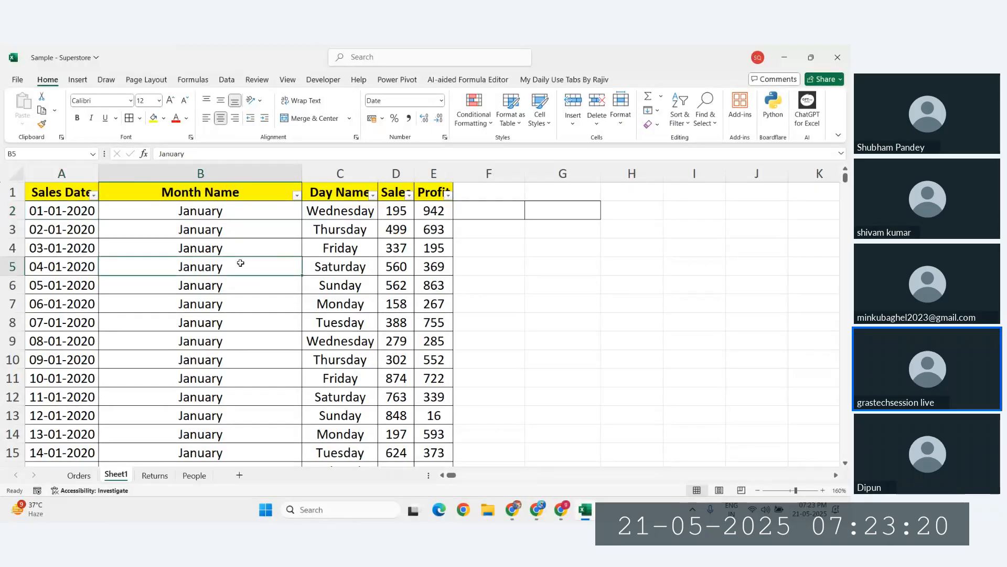
key(ctrl+a)
key(ctrl+c)
key(ctrl+n)
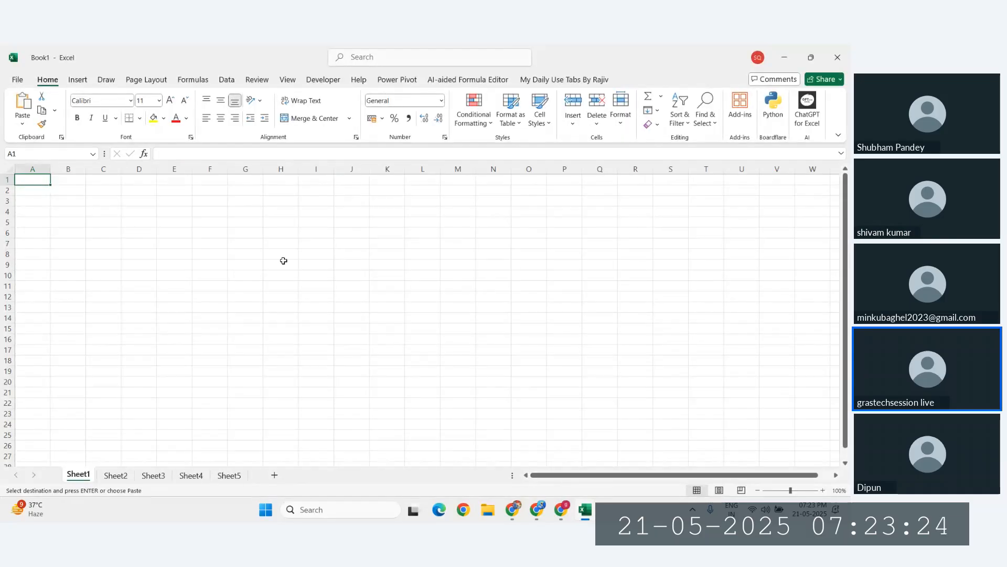
key(ctrl+v)
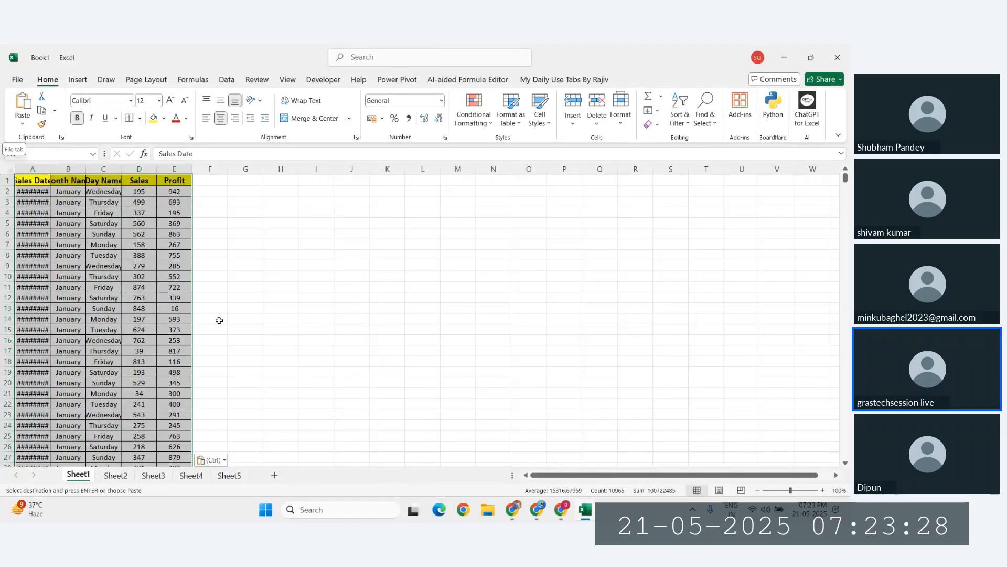
Save the new workbook to the Desktop as Sales_dummy_data in Excel Workbook format
key(ctrl+s)
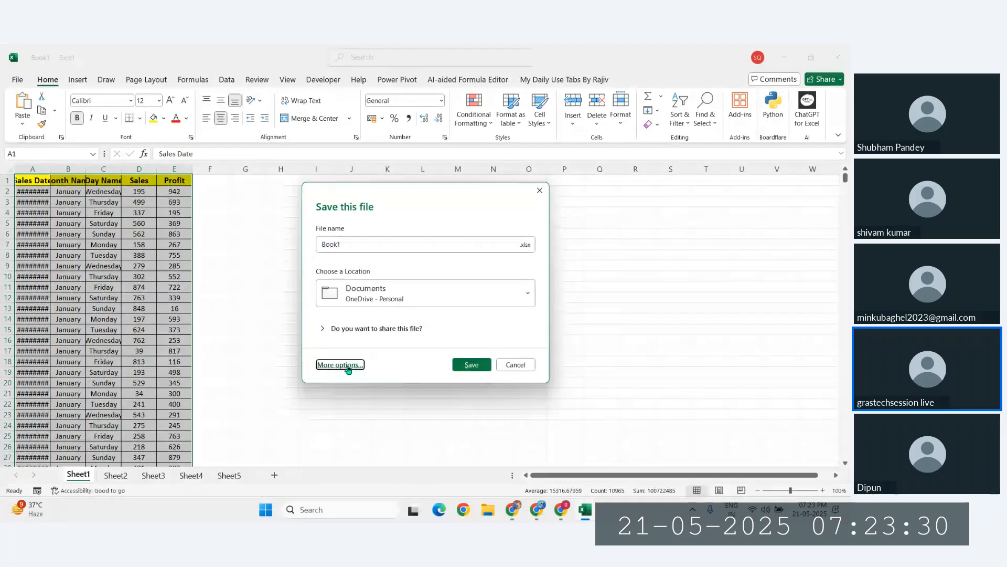
click(349, 369)
click(148, 337)
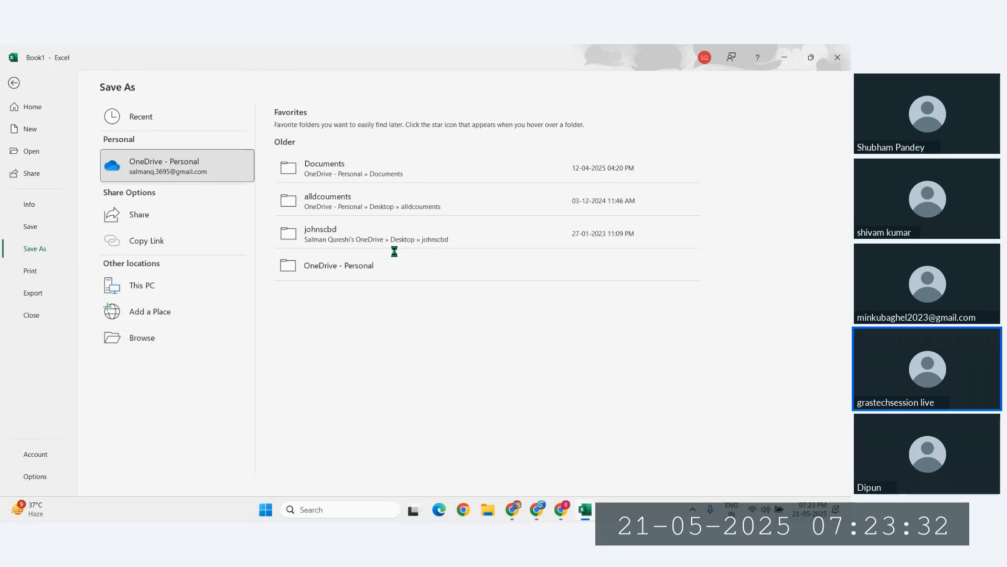
key(BackSpace)
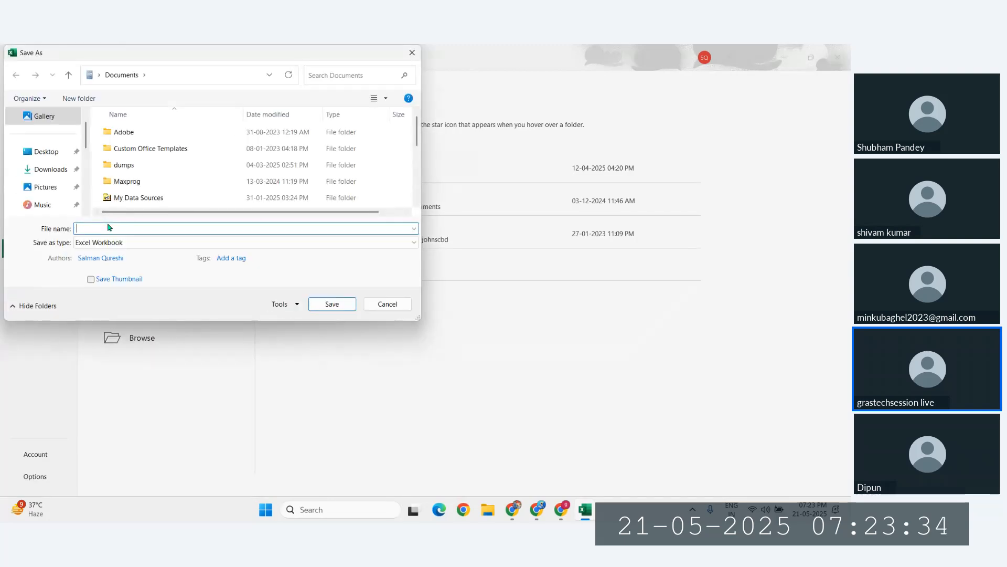
text(Sales_dummy_data)
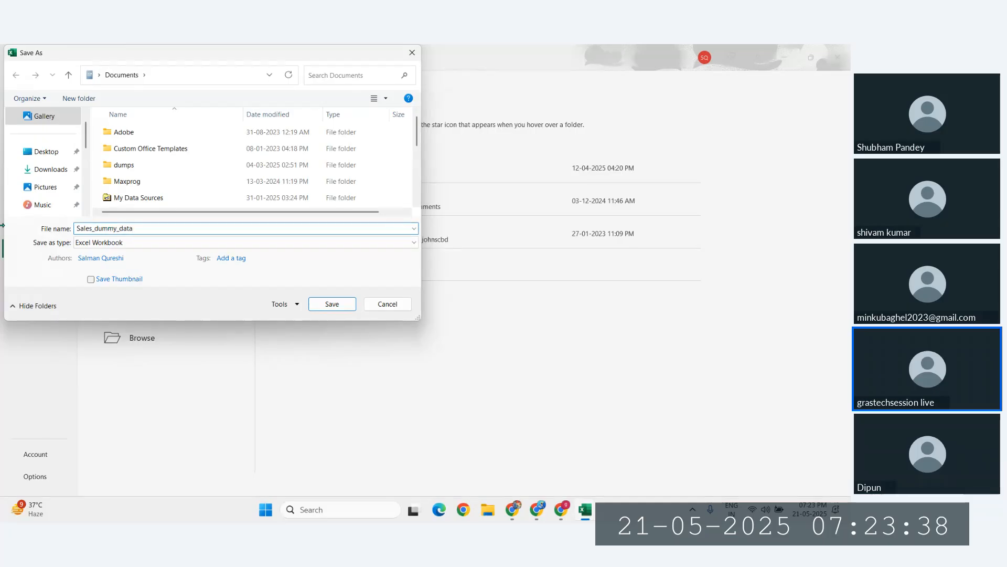
click(42, 153)
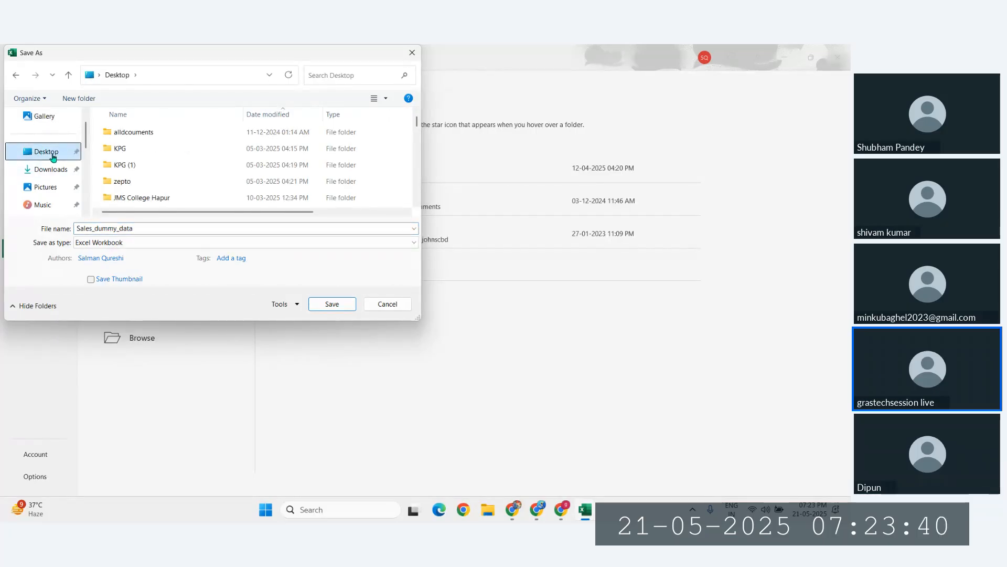
double_click(137, 229)
click(332, 304)
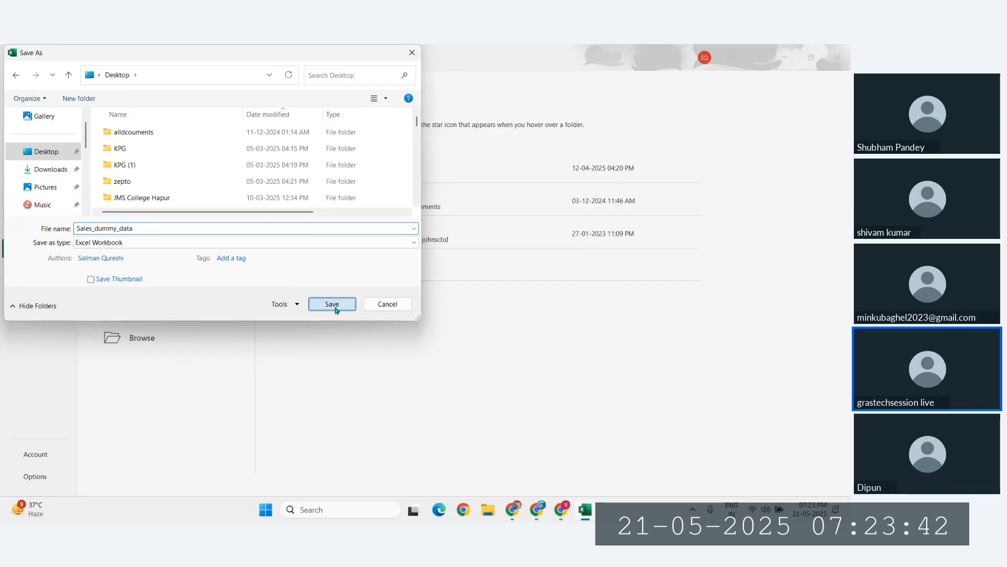
Switch to WhatsApp Web in Chrome and send Sales_dummy_data.xlsx from the Desktop as a document to the DA/DS/WD/A/7:00pm/5May-GRAStech group
key(alt+Tab)
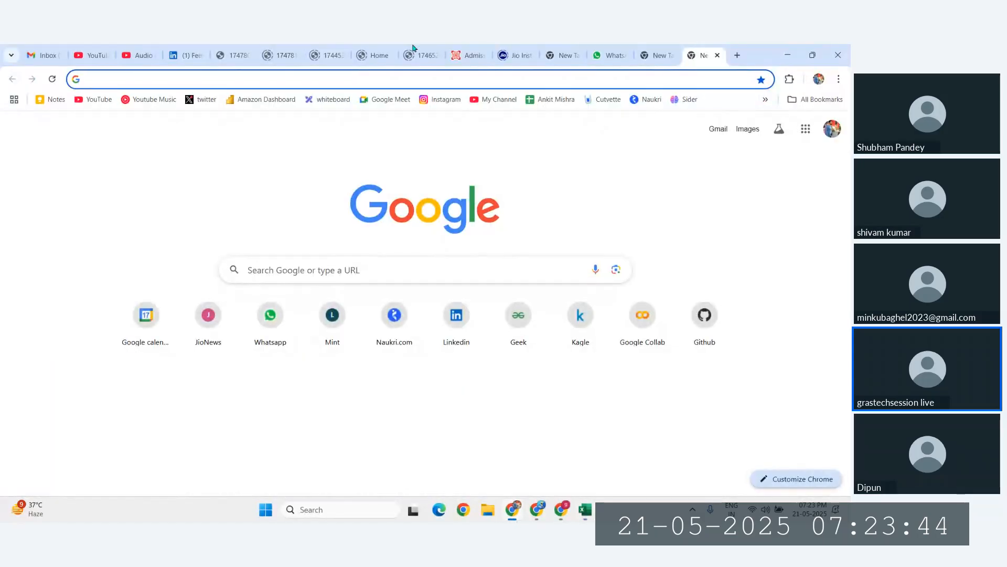
click(611, 53)
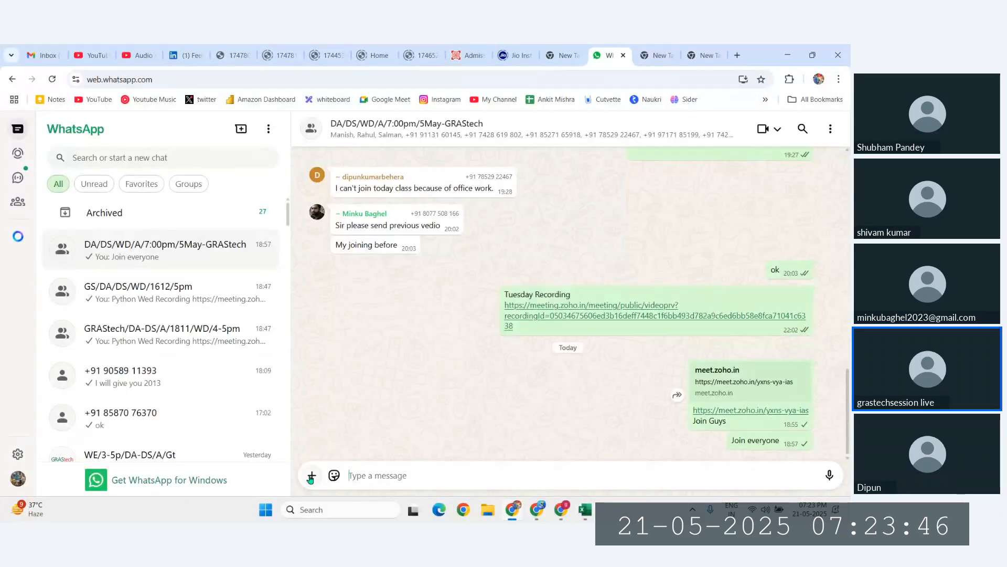
click(311, 476)
click(316, 305)
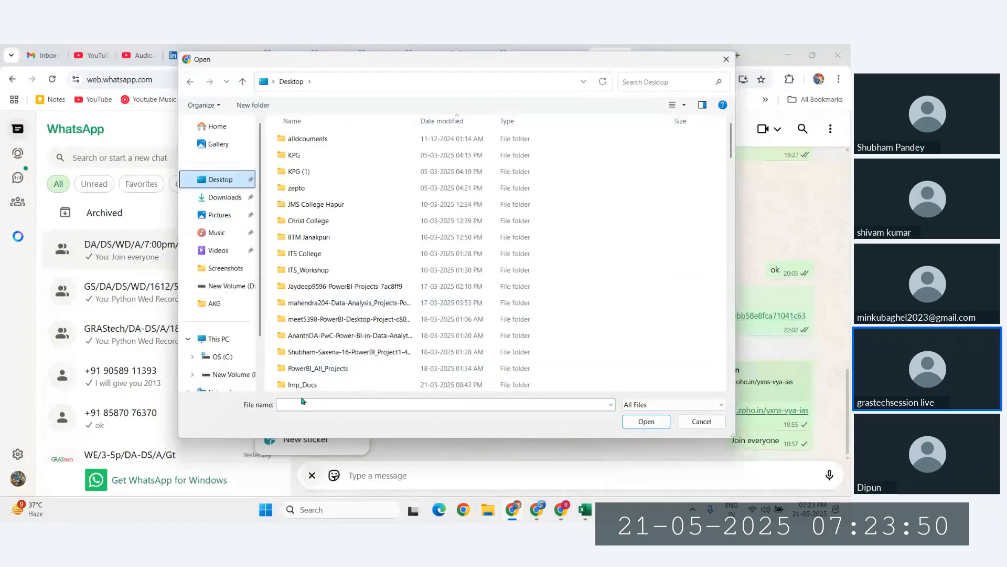
click(303, 400)
text(sale)
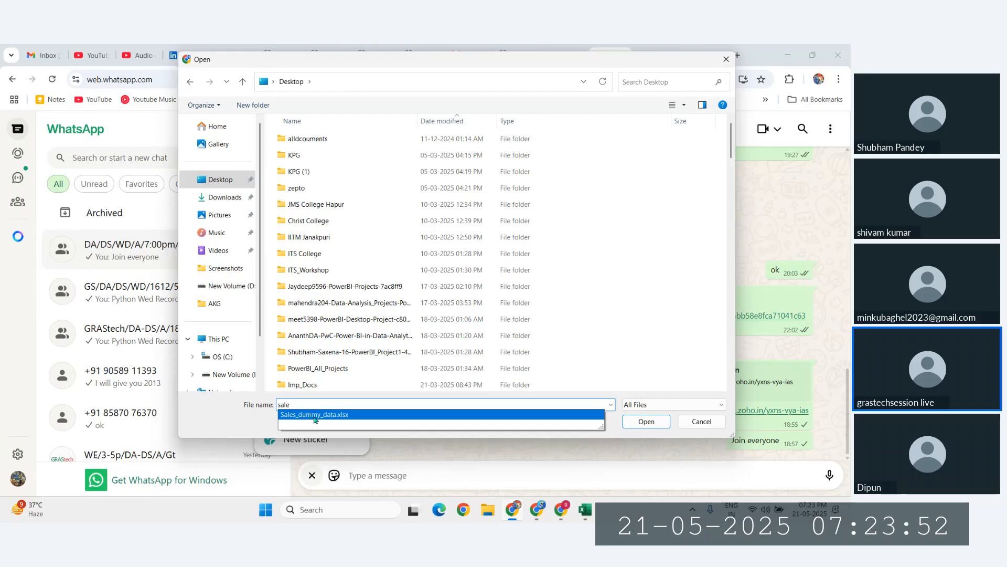
click(315, 414)
key(Return)
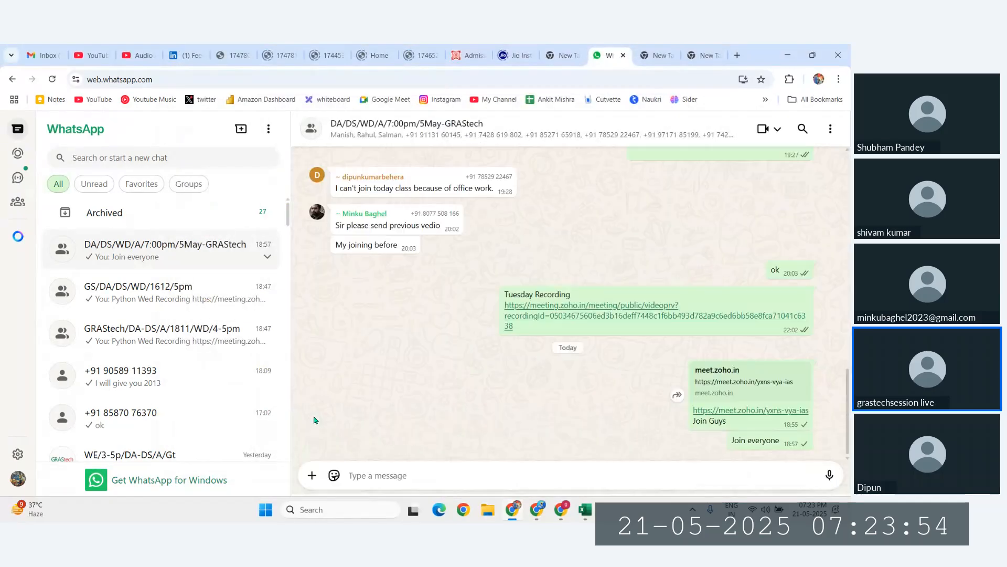
Switch back to Excel, close the Sales_dummy_data workbook and return to Sheet1 of Sample - Superstore
mouse_move(585, 509)
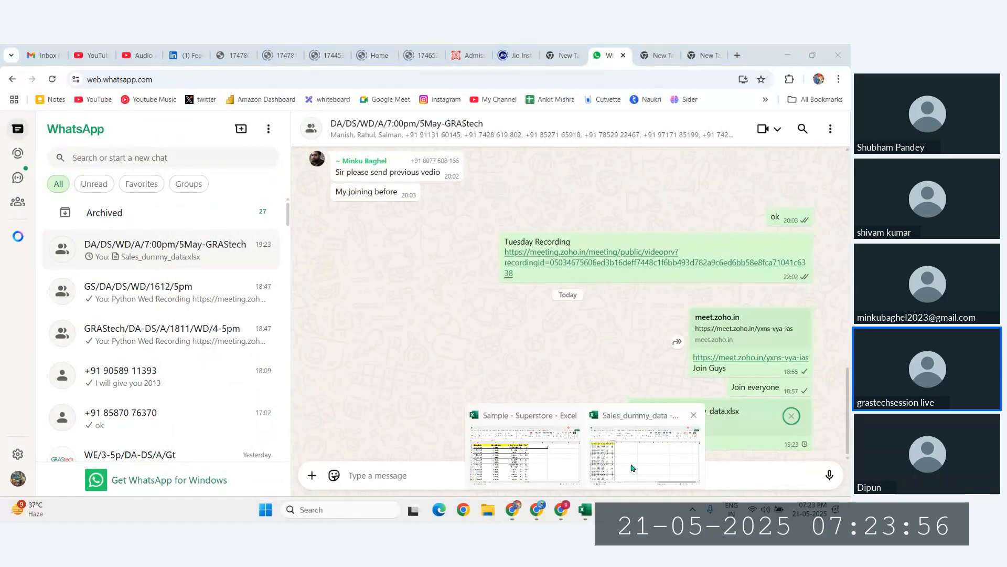
click(632, 468)
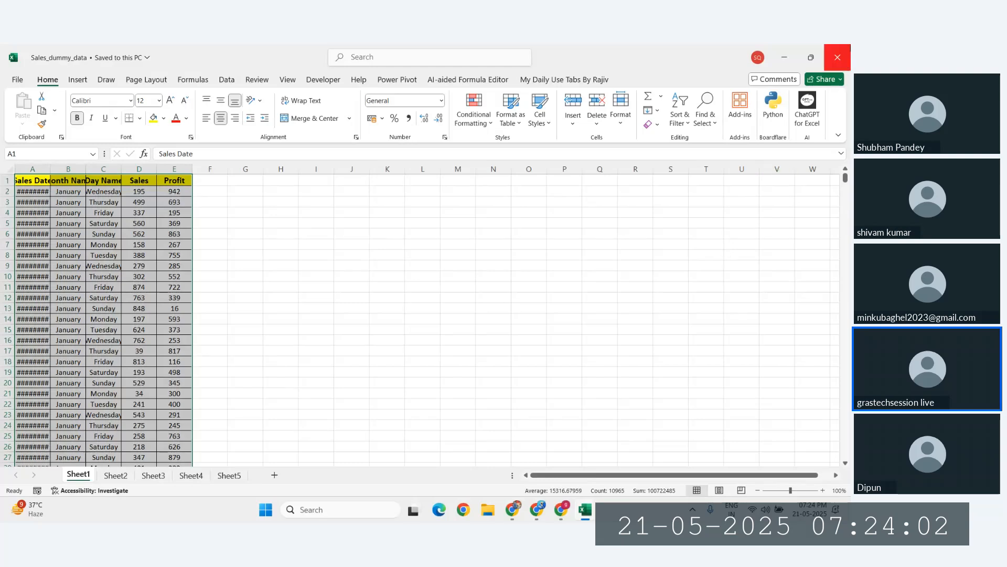
click(840, 56)
click(364, 309)
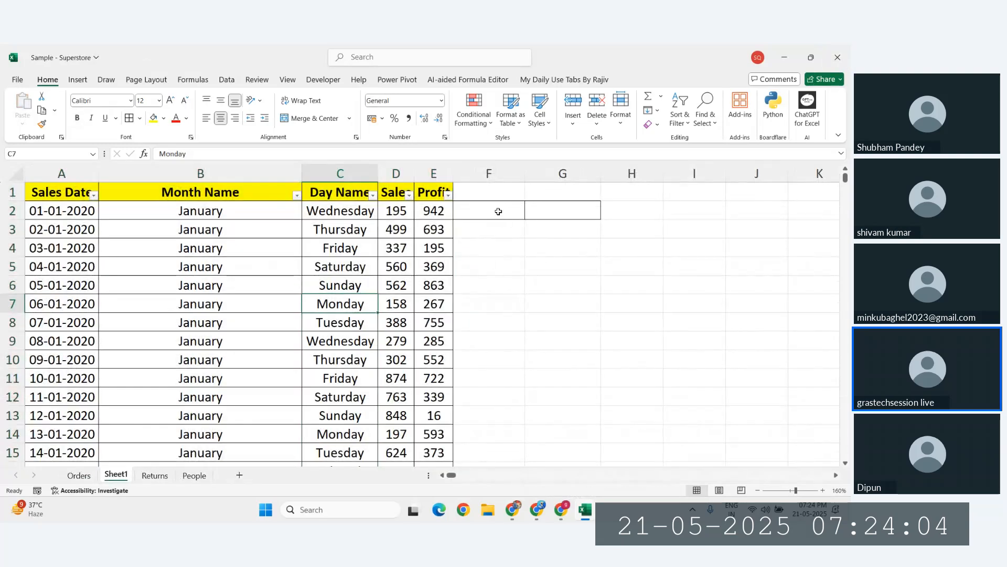
click(487, 210)
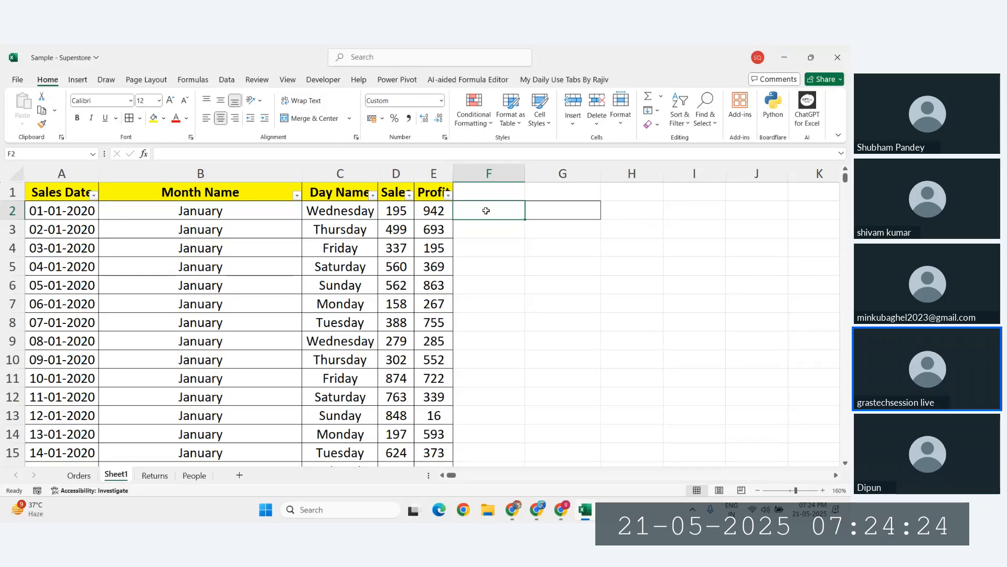
drag(66, 230, 68, 303)
click(208, 287)
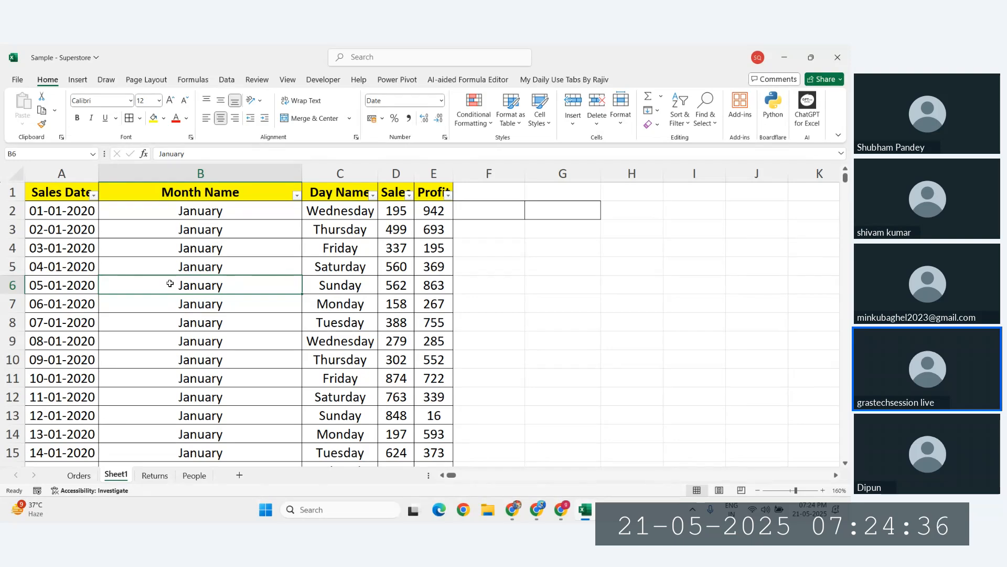
click(484, 212)
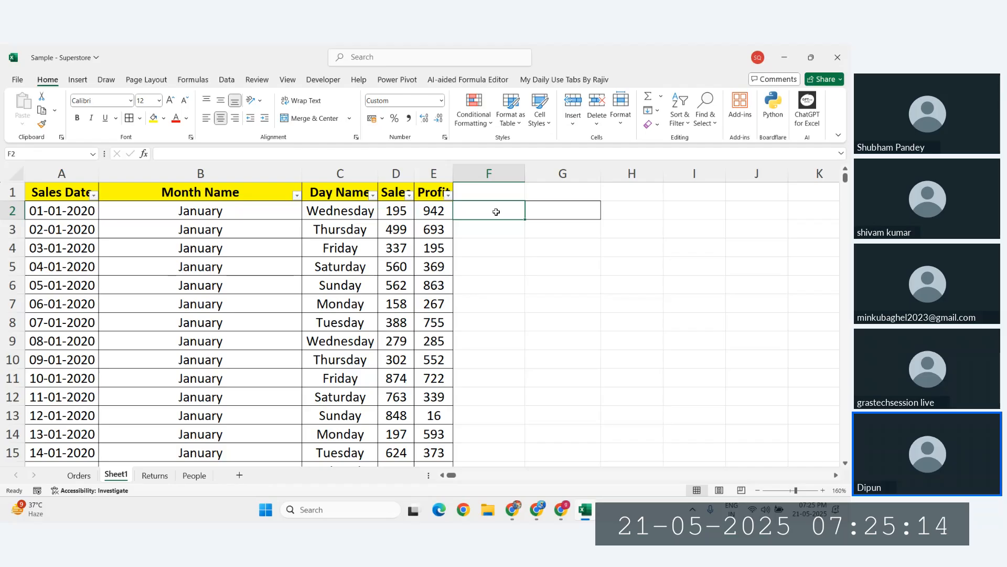
Check the Zoho Meeting window in Chrome and return to the Sample - Superstore workbook in Excel
mouse_move(560, 509)
click(517, 465)
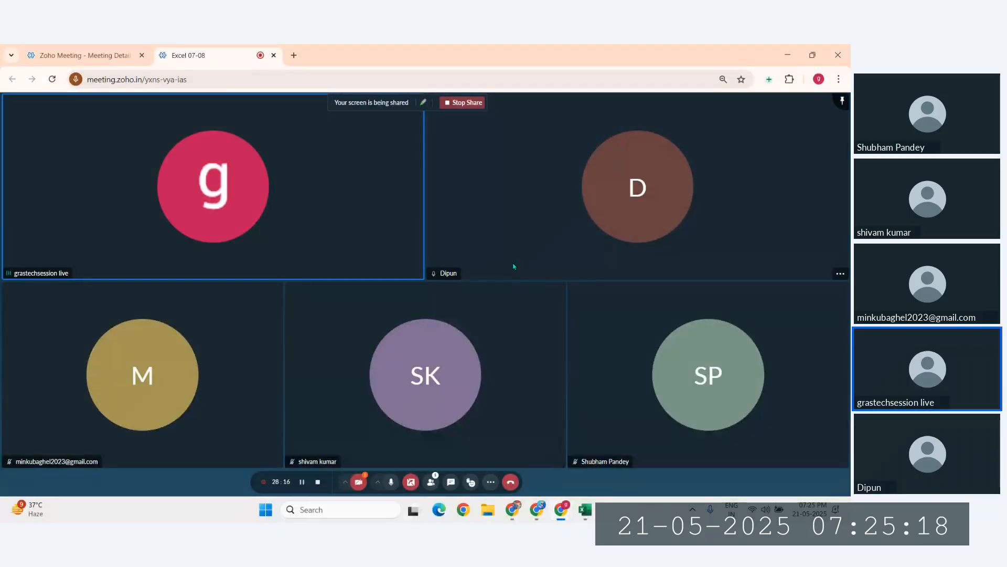
click(585, 509)
click(304, 216)
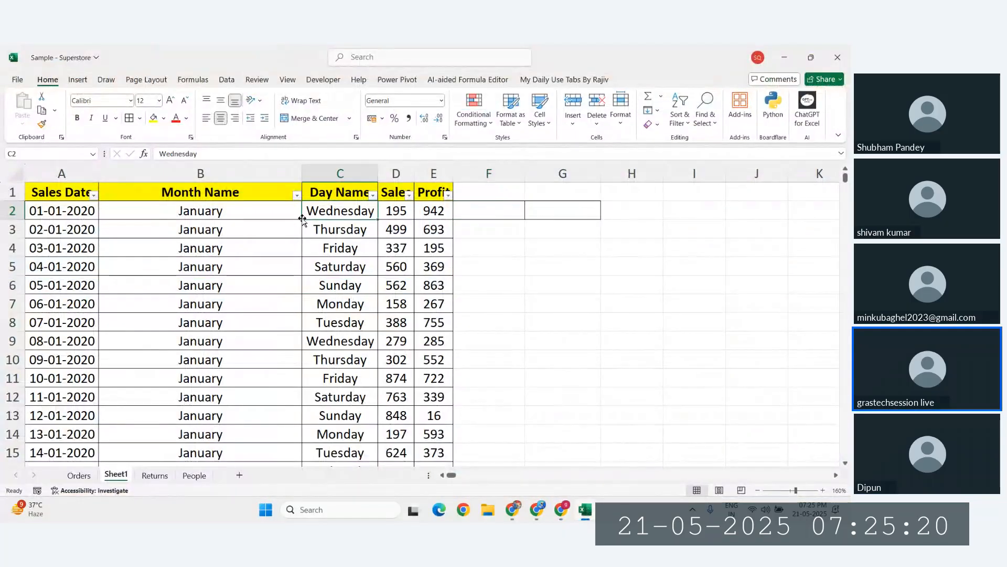
Toggle the sales table's header filters off and on, and locate the Filter command with headers A1:E1 selected
click(213, 210)
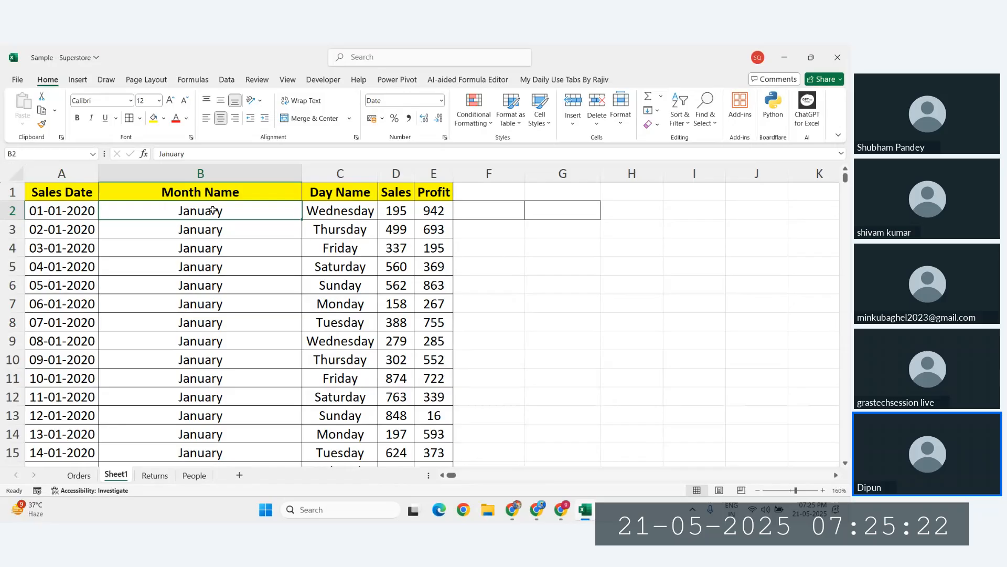
key(ctrl+shift+l)
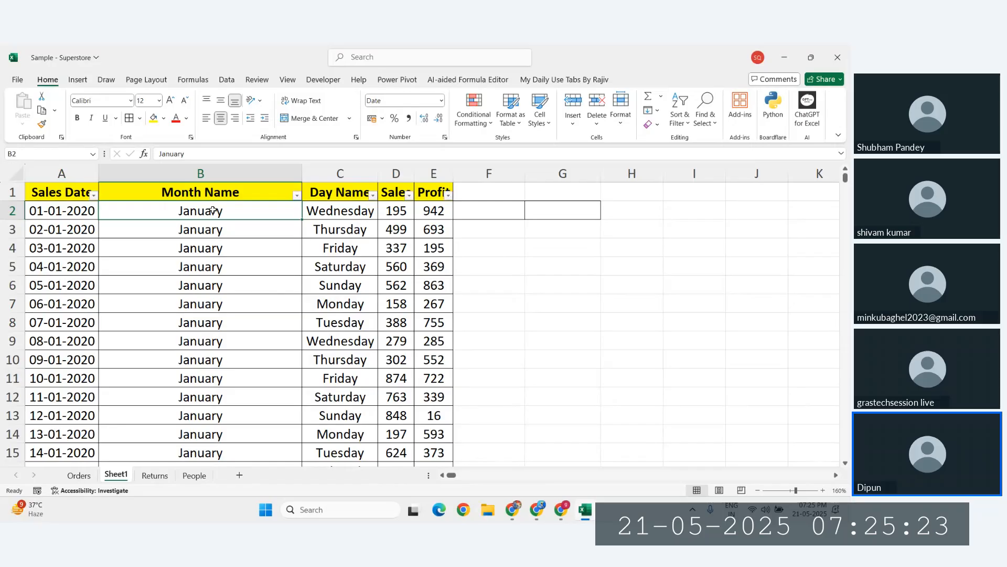
click(657, 112)
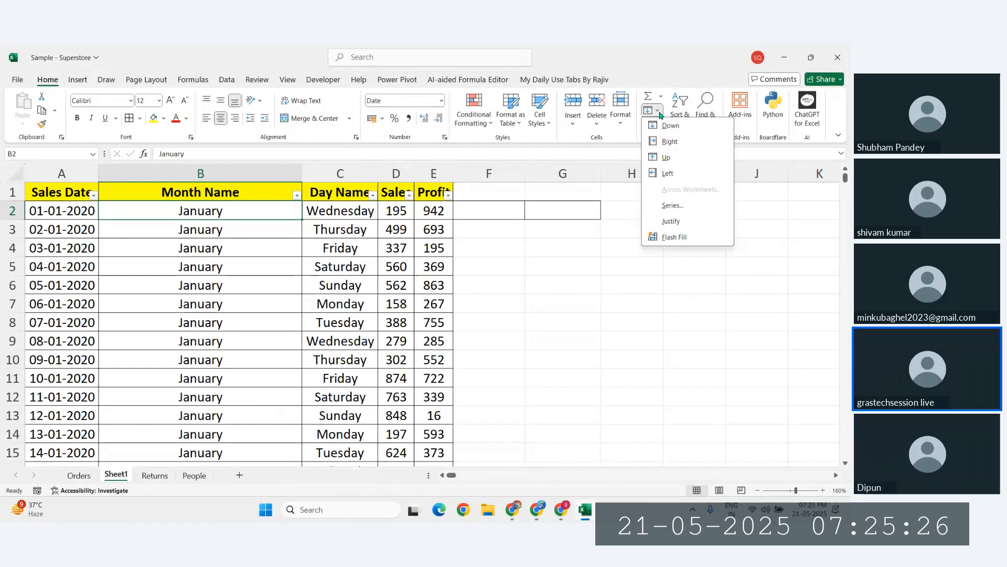
drag(95, 193, 422, 193)
click(680, 115)
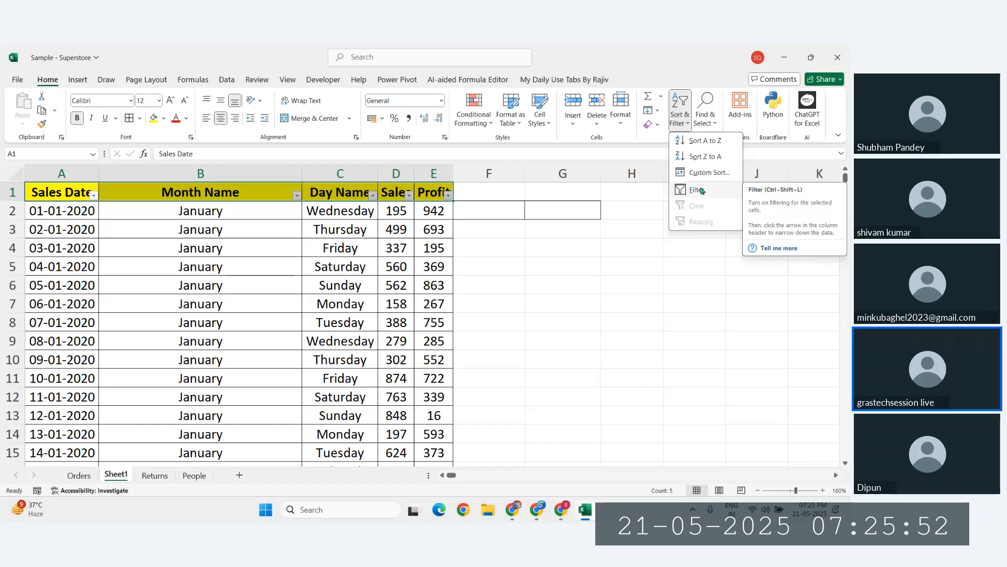
click(508, 275)
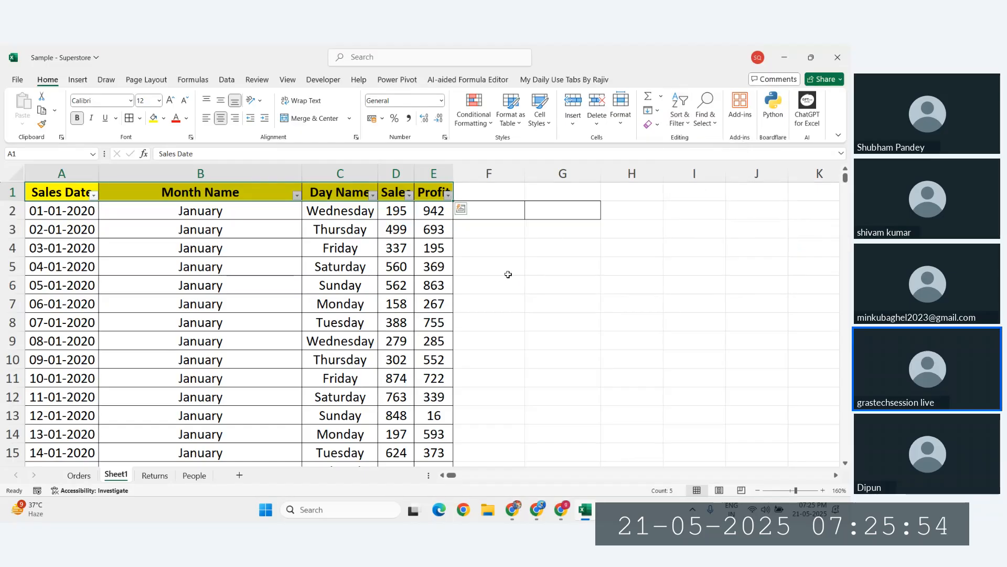
click(425, 288)
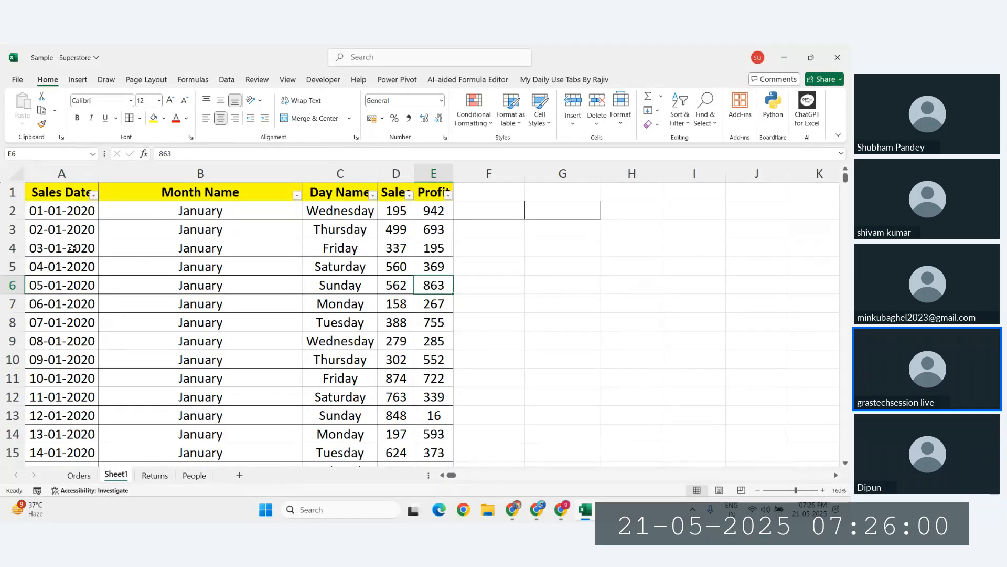
click(71, 248)
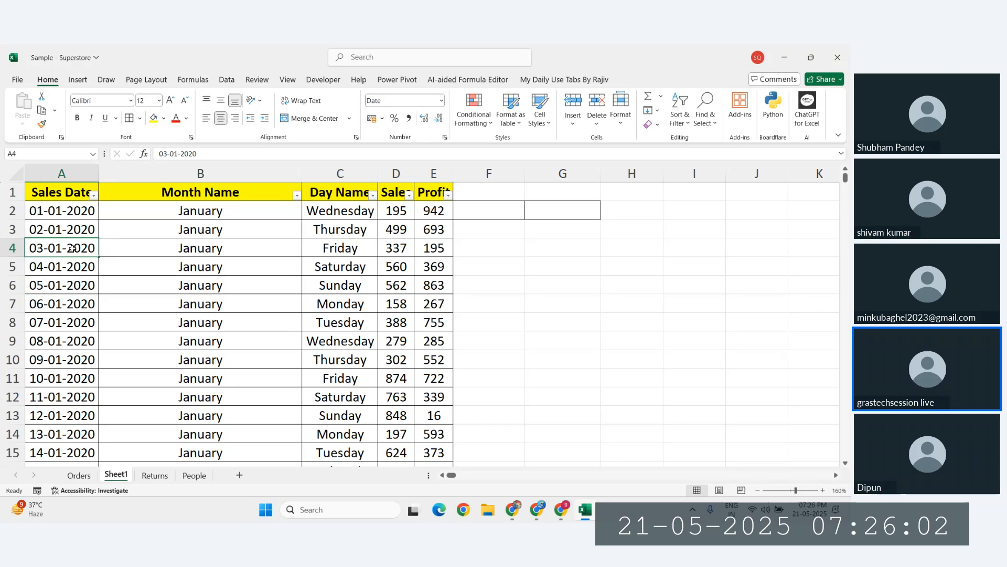
double_click(72, 248)
text(l)
click(188, 282)
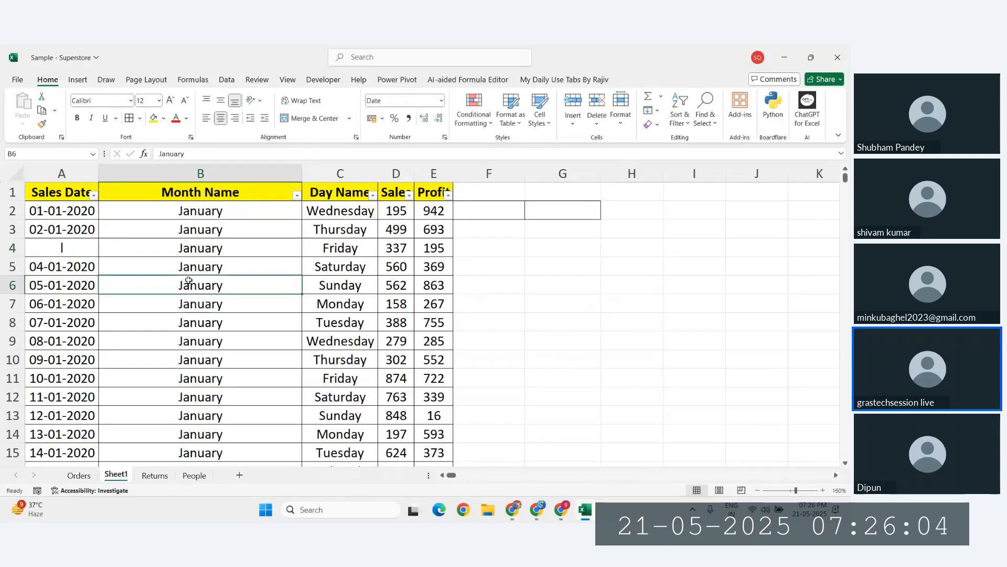
key(ctrl+z)
Switch the header filters off and on again from a cell inside the sales table
click(139, 281)
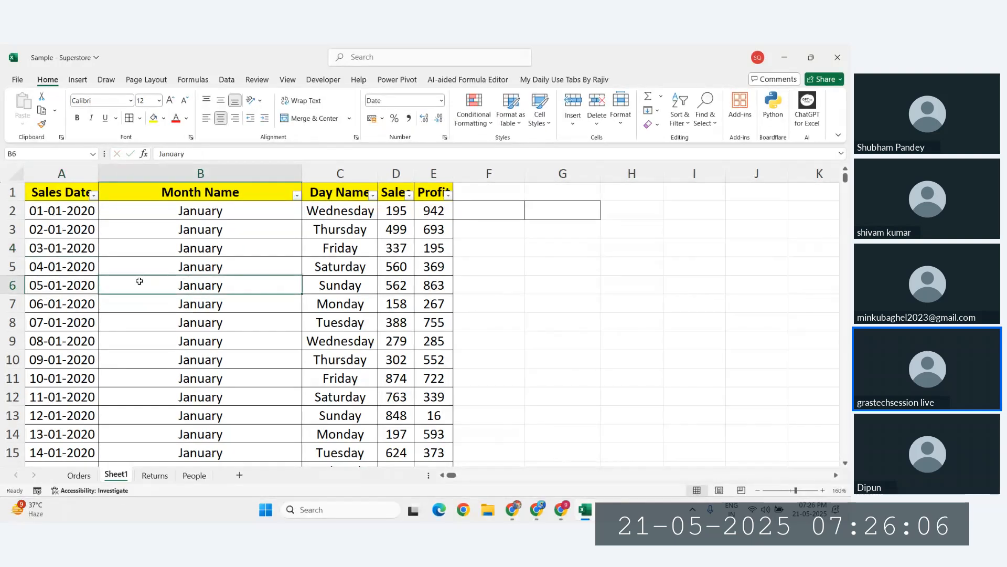
key(ctrl+shift+l)
key(ctrl+shift+l)
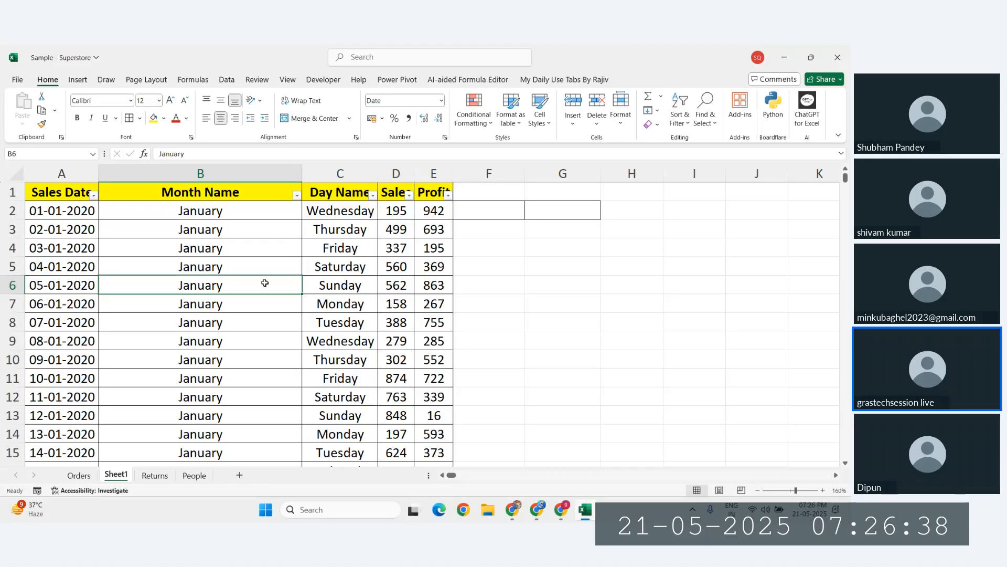
click(477, 263)
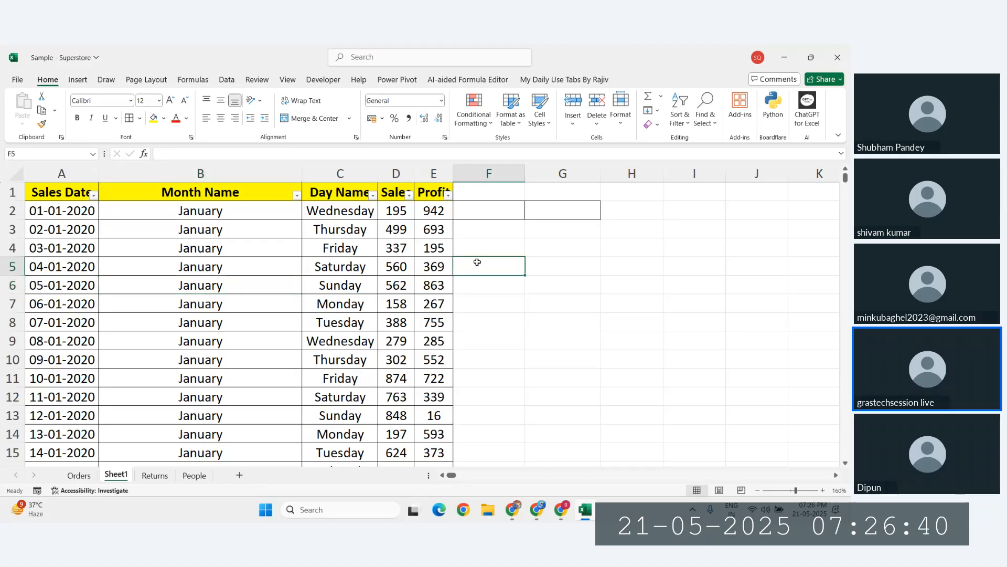
click(506, 212)
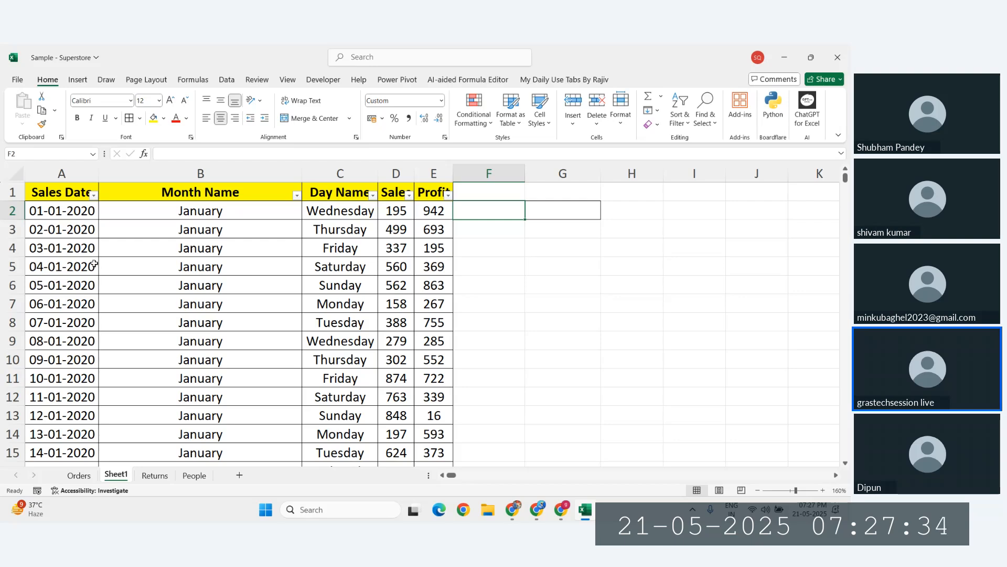
click(49, 211)
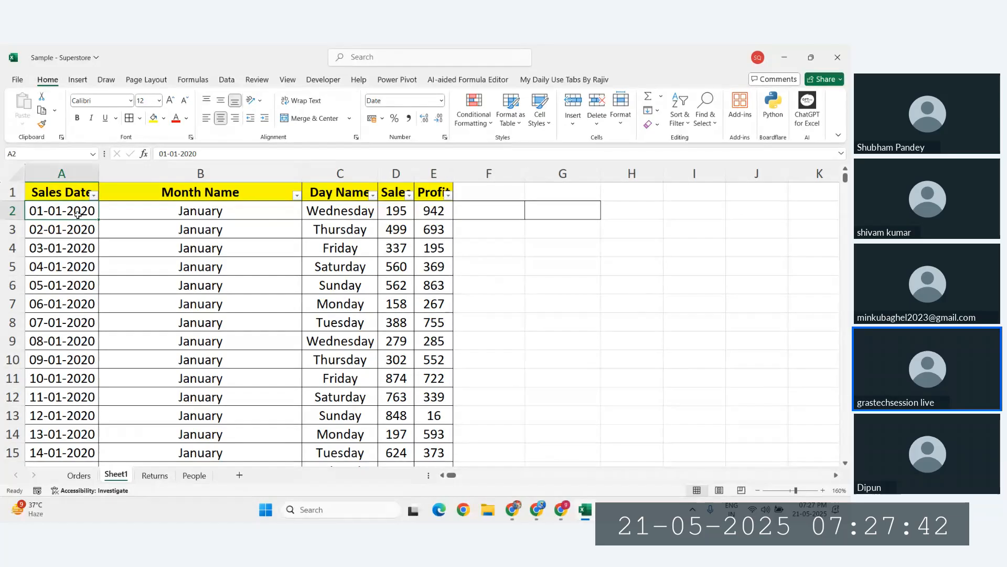
drag(77, 213, 71, 286)
click(59, 211)
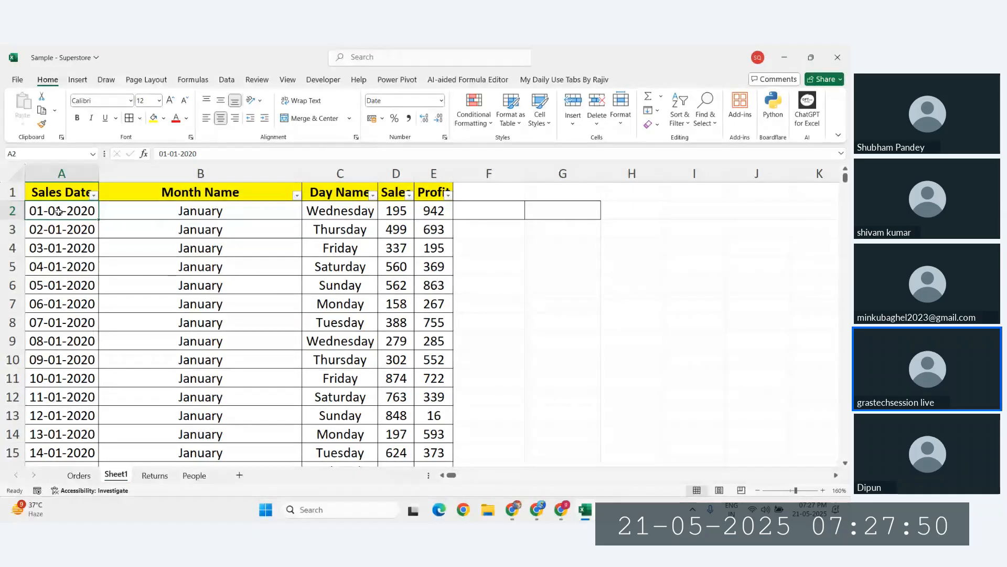
Copy the entire Sales Date column A and paste it into column F
click(61, 173)
key(ctrl+c)
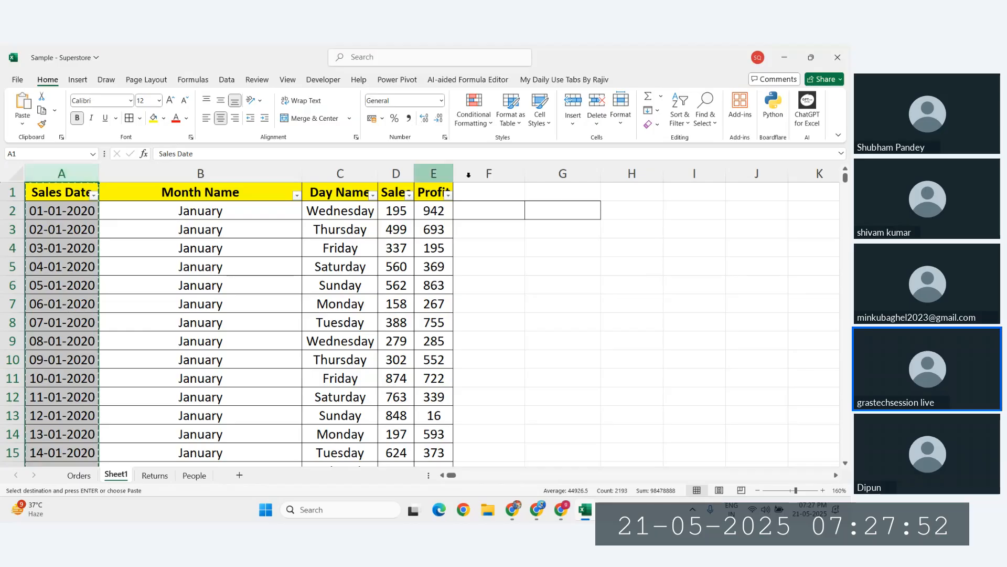
click(504, 173)
key(ctrl+v)
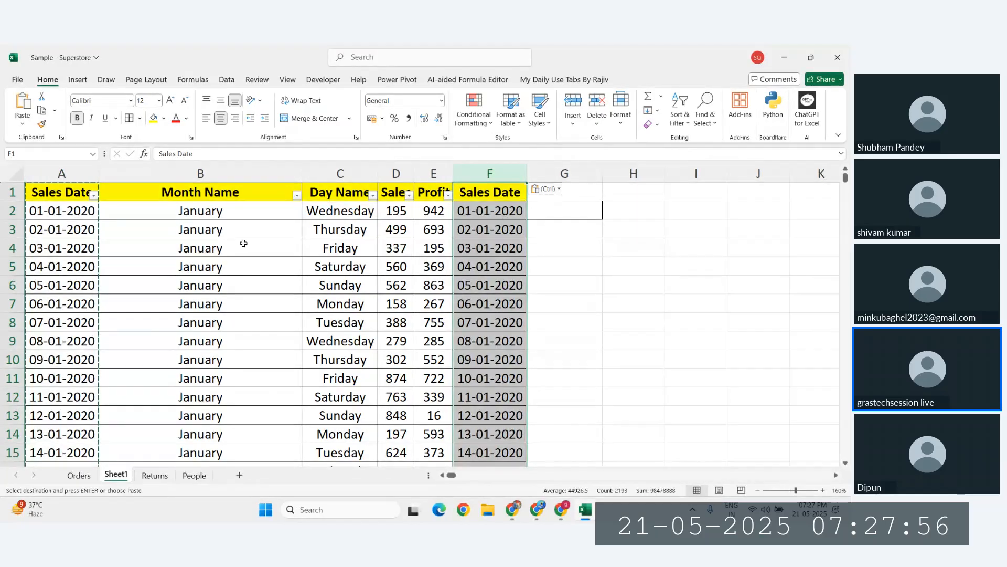
Apply the custom number format mm to the copied dates in column F, from F2 down to the last row
click(501, 212)
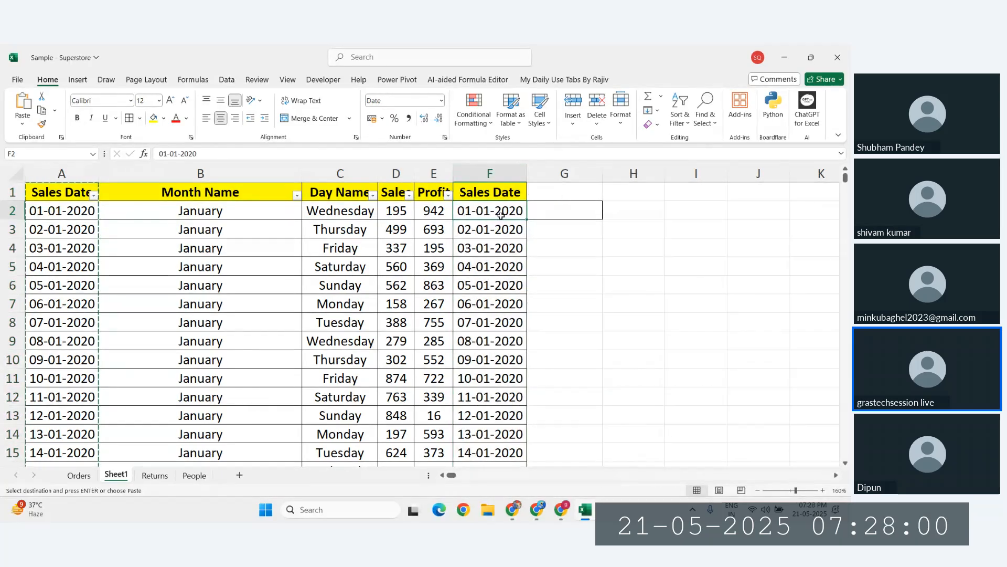
key(ctrl+shift+Down)
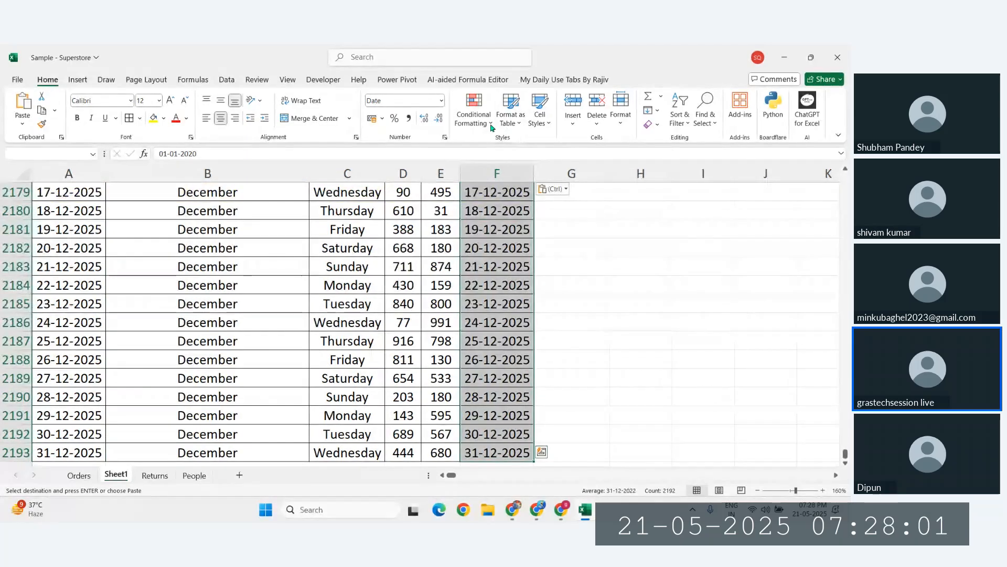
click(441, 102)
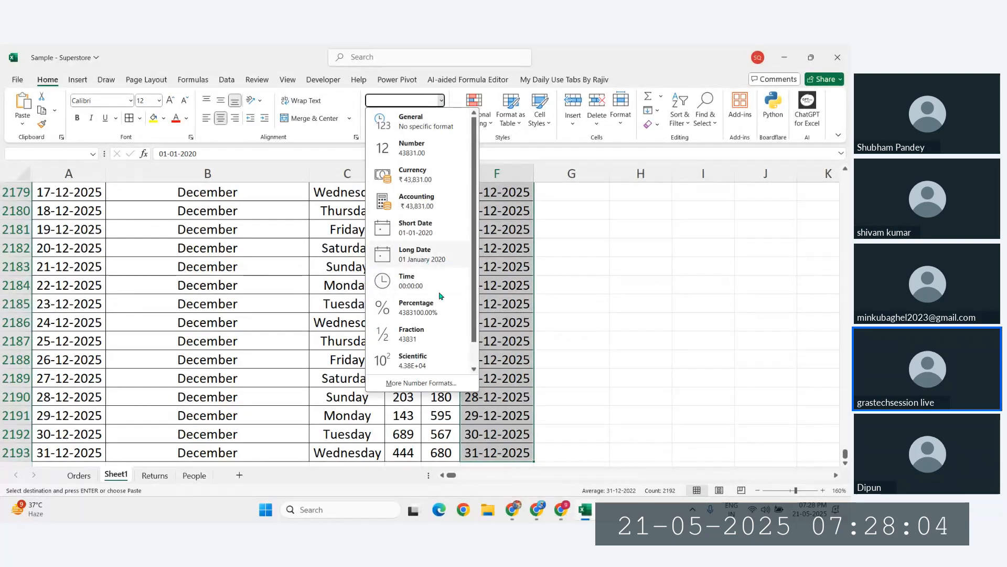
click(421, 383)
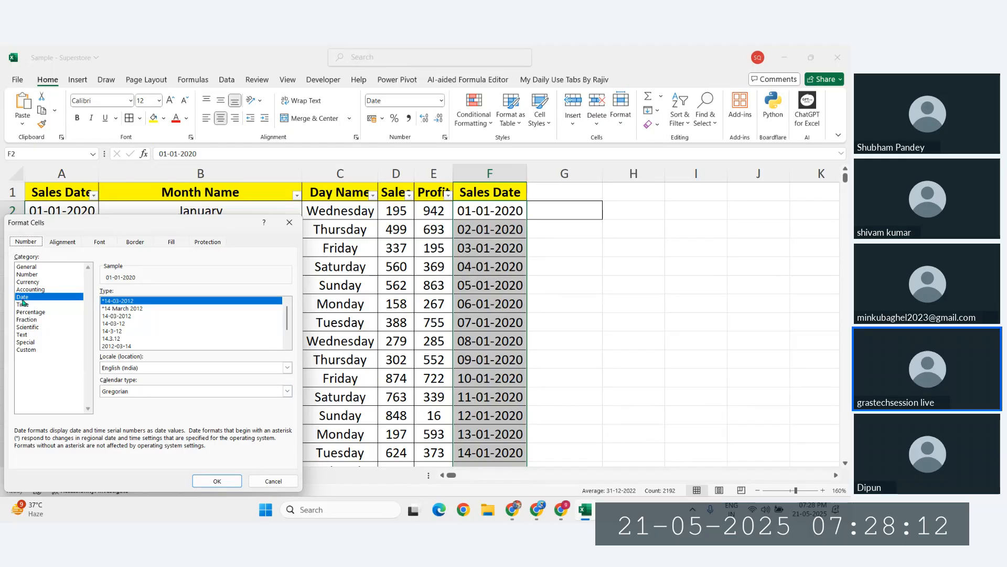
click(20, 350)
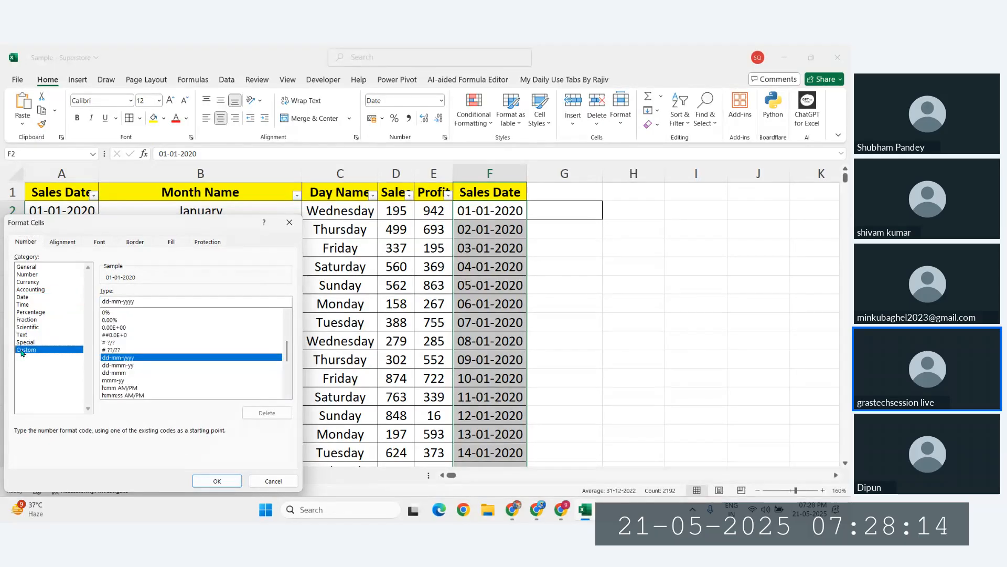
click(158, 302)
key(BackSpace)
key(BackSpace)
key(BackSpace)
key(BackSpace)
key(BackSpace)
key(BackSpace)
key(BackSpace)
key(BackSpace)
key(BackSpace)
key(BackSpace)
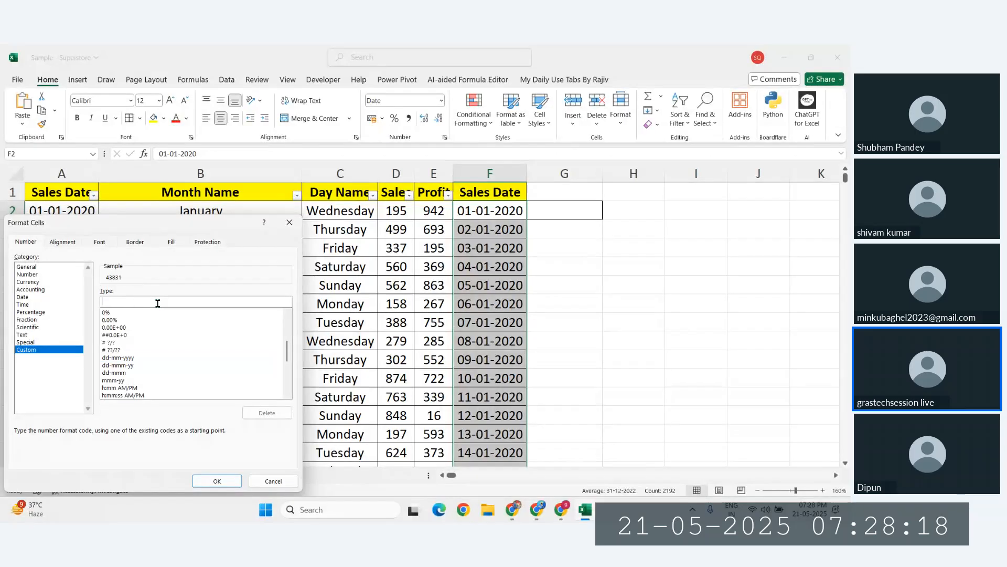
text(dd)
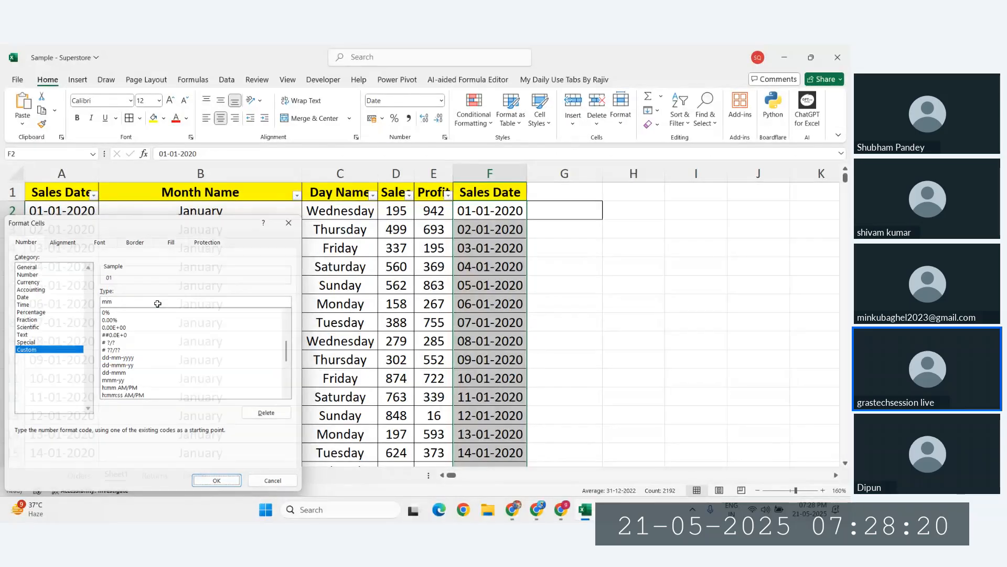
key(Return)
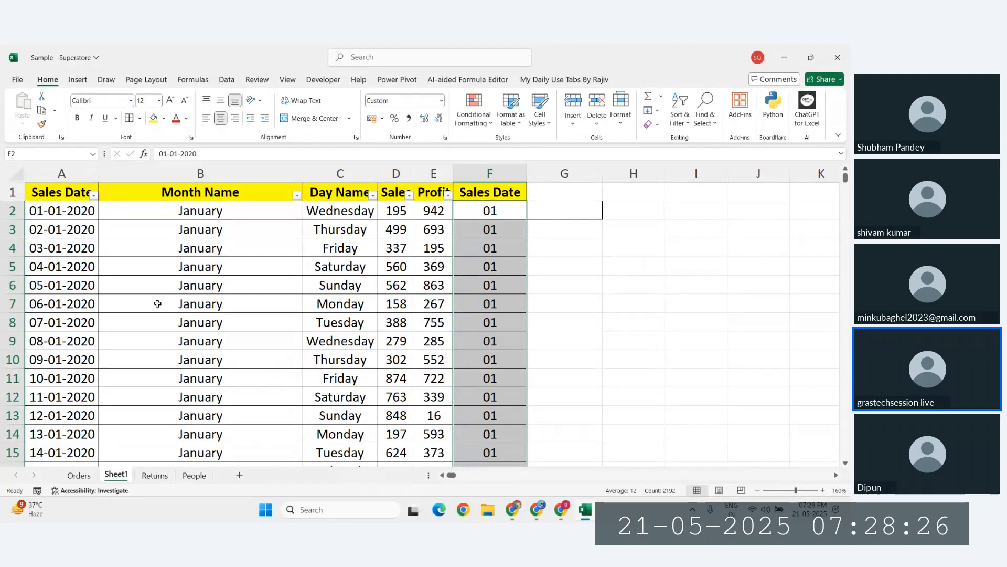
Change the custom number format of the selected column F dates to mmmm for full month names
key(ctrl+1)
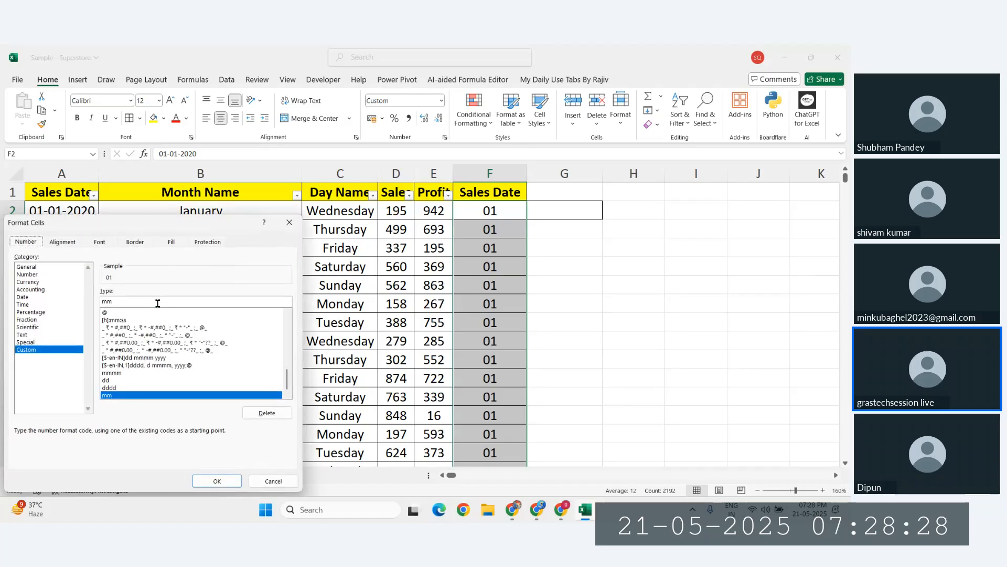
click(140, 305)
text(mm)
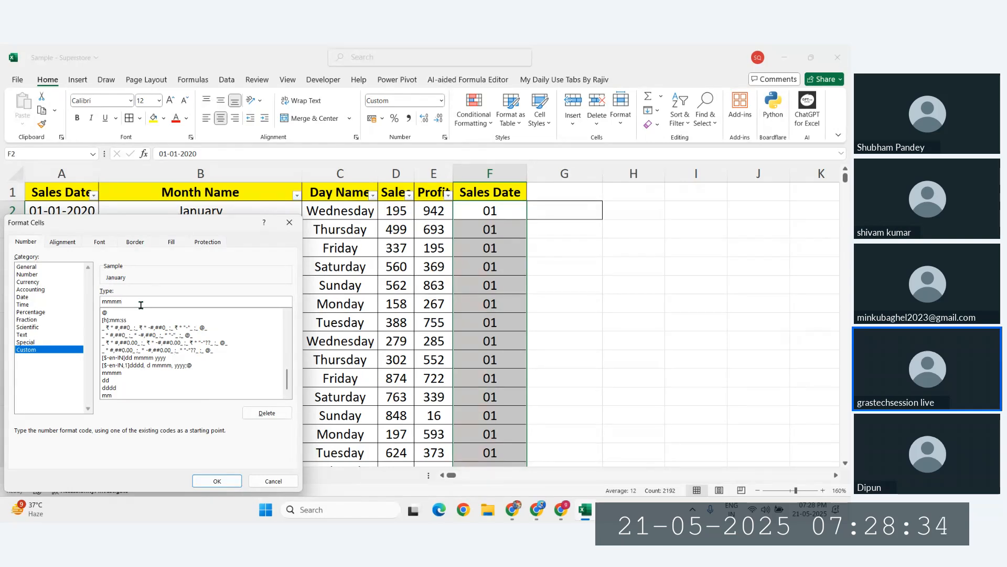
key(Return)
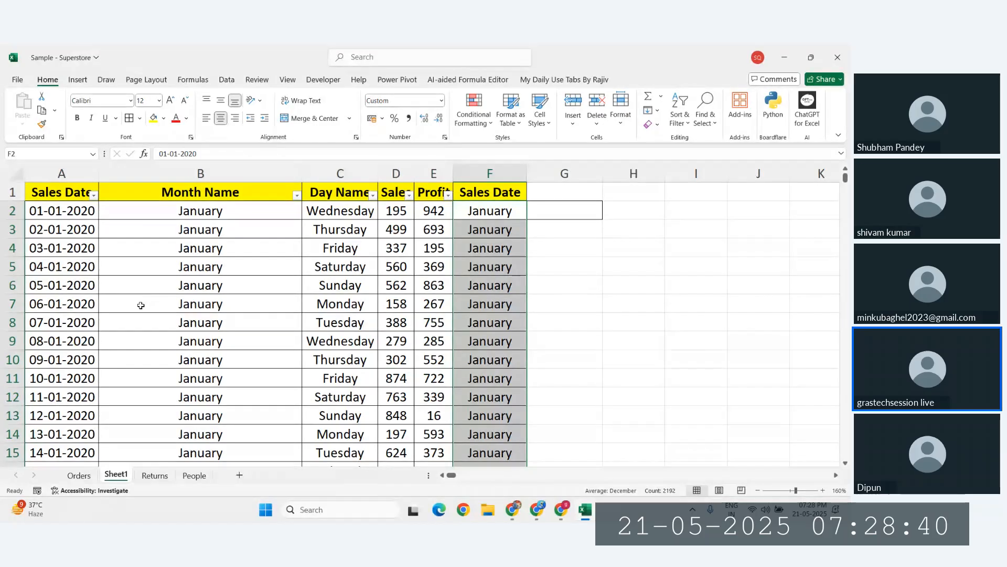
Copy the entire column F and paste it into column G
click(489, 173)
click(535, 168)
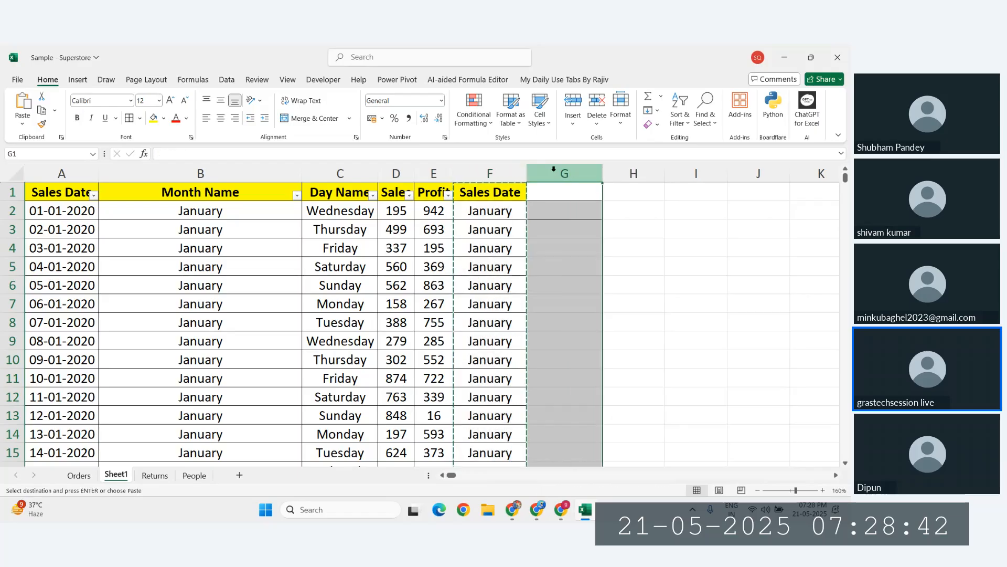
key(ctrl+v)
Apply the custom number format dd to the column G dates, from G2 down to the last row
click(558, 211)
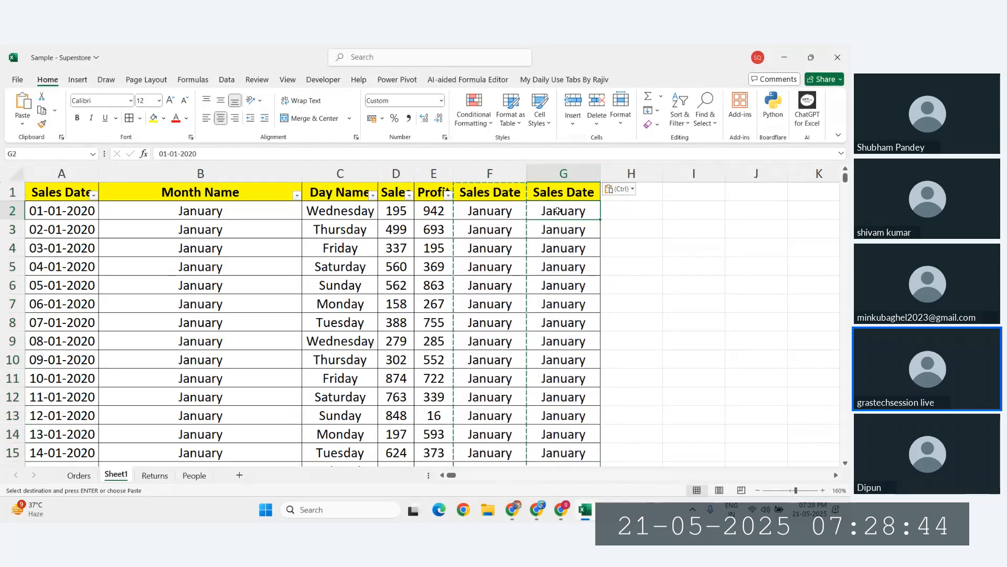
key(ctrl+shift+Down)
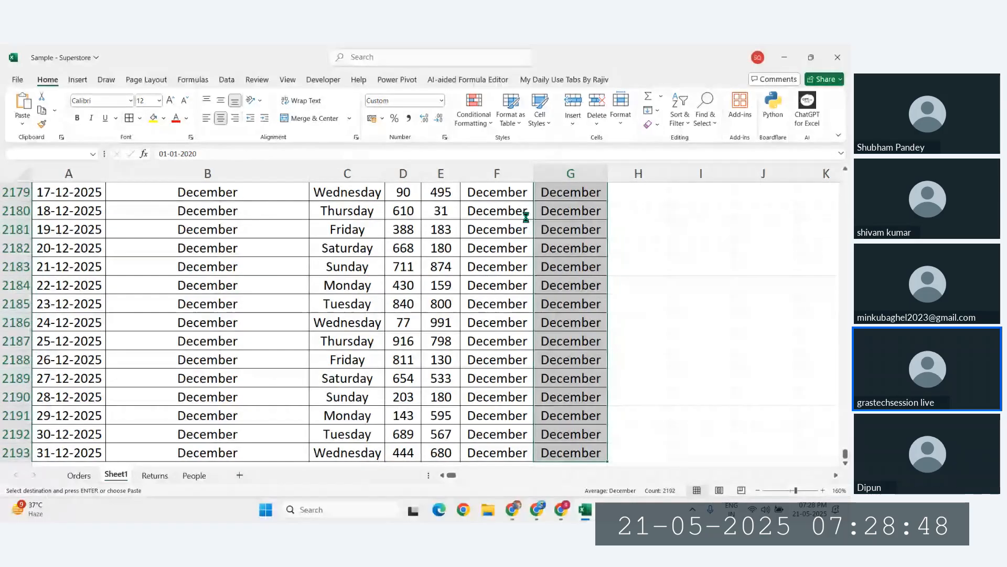
key(ctrl+1)
key(BackSpace)
key(BackSpace)
key(BackSpace)
key(BackSpace)
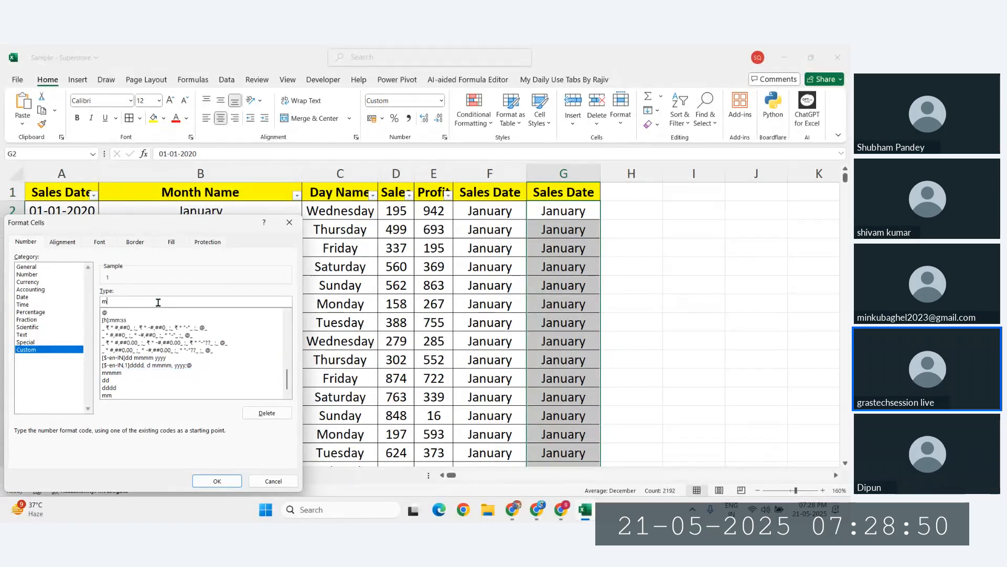
text(dd)
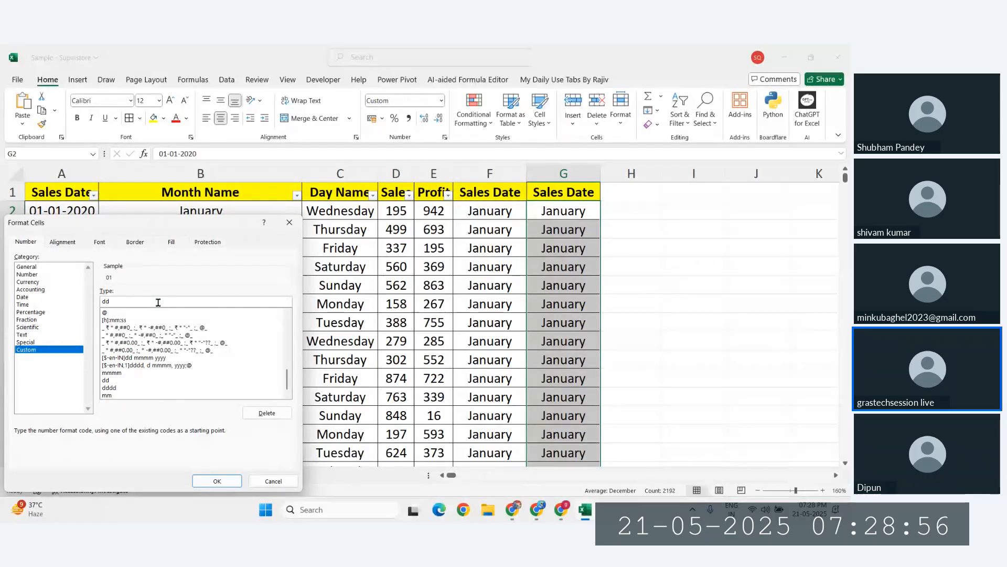
key(Return)
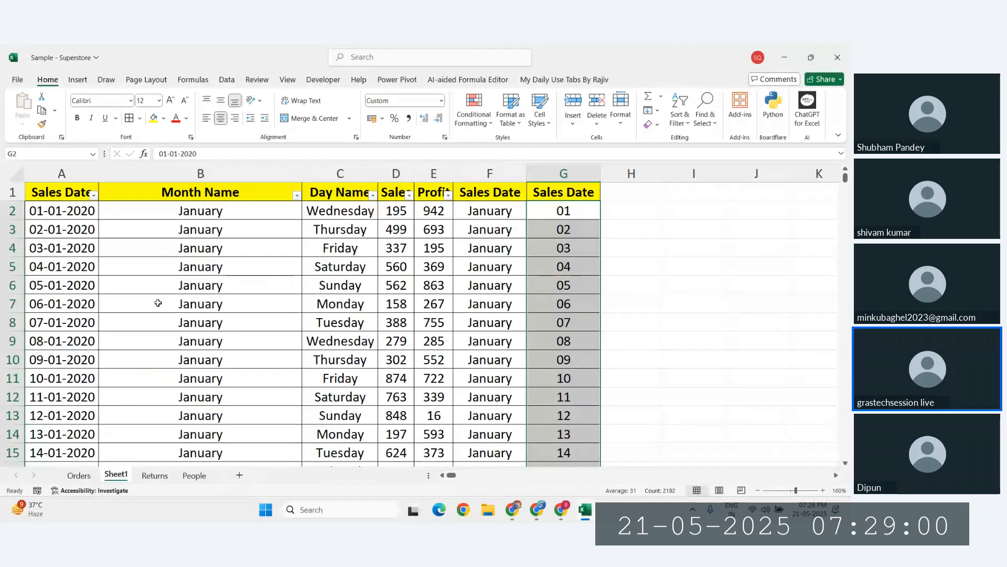
Change the custom number format of the selected column G dates to dddd for full weekday names
key(ctrl+1)
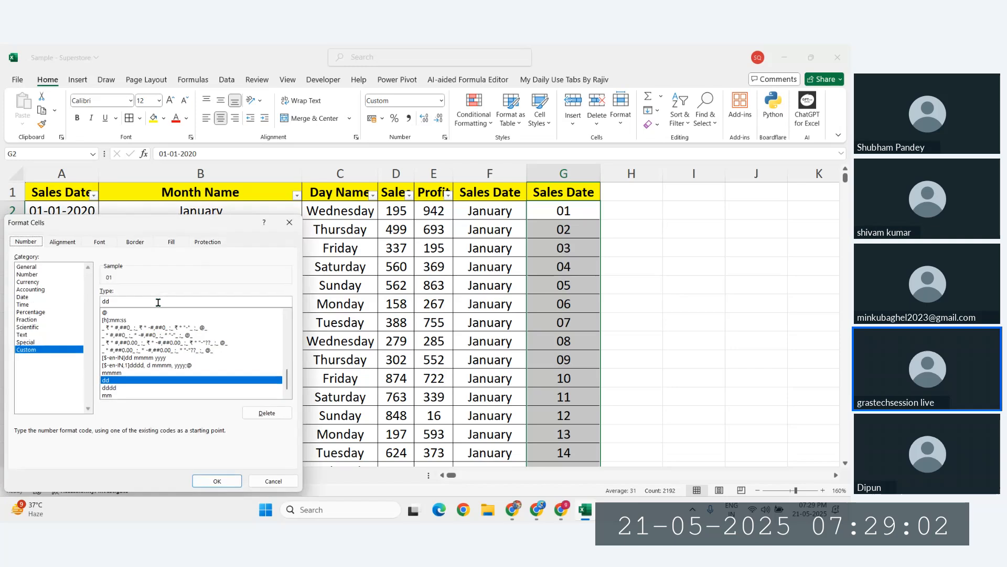
click(158, 302)
text(dd)
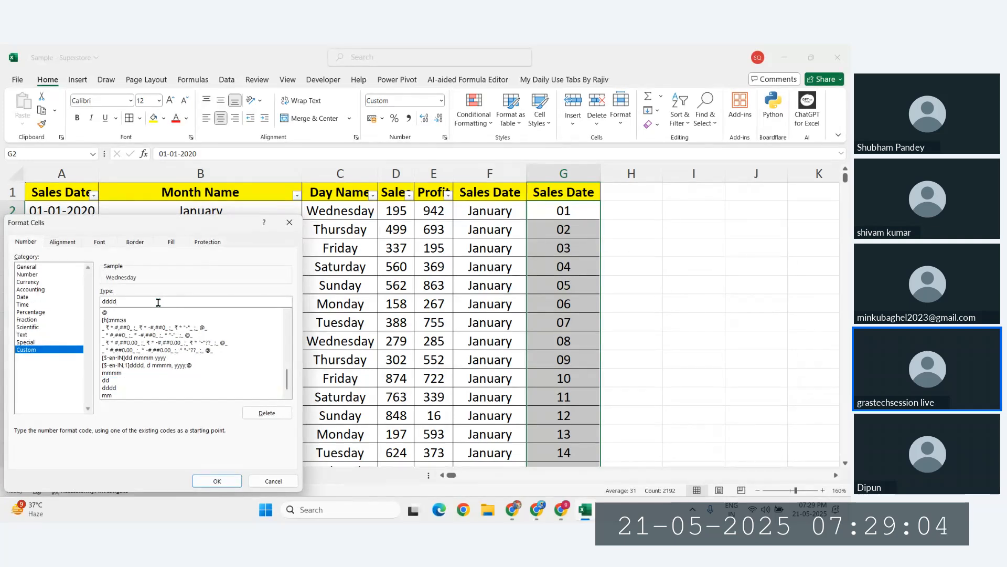
key(Return)
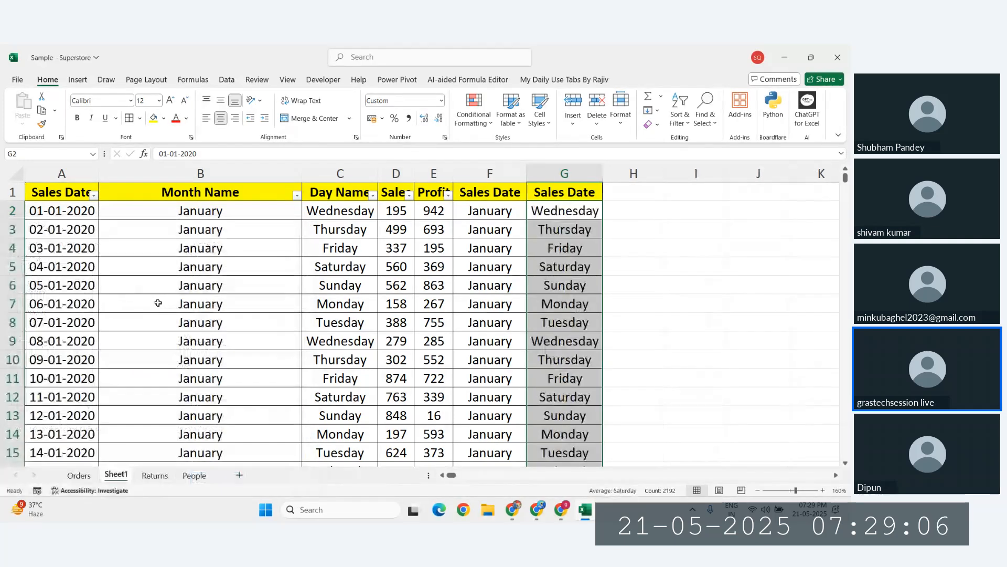
Rename the header in F1 to "Months name" and the header in G1 to "Days Name"
click(495, 194)
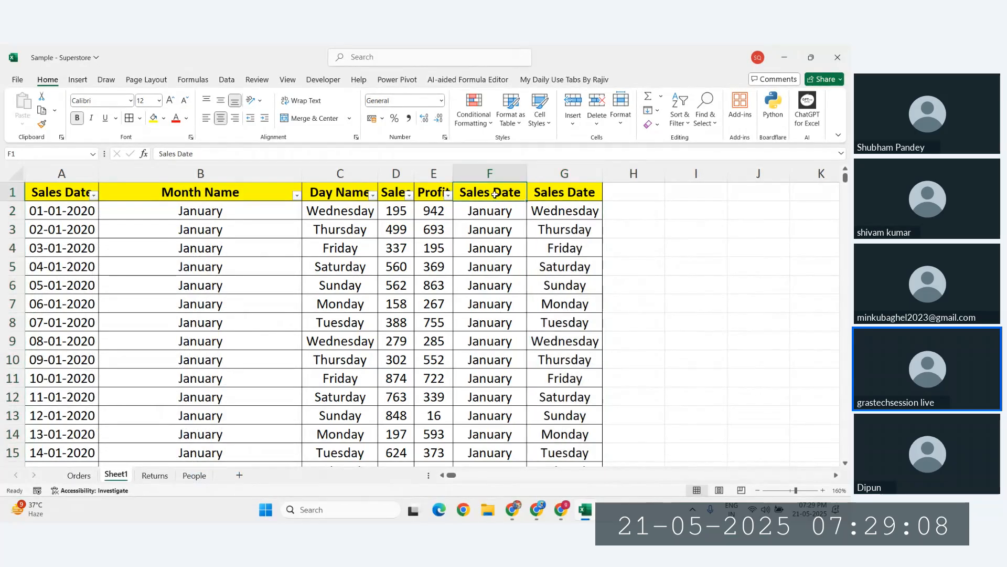
text(Months)
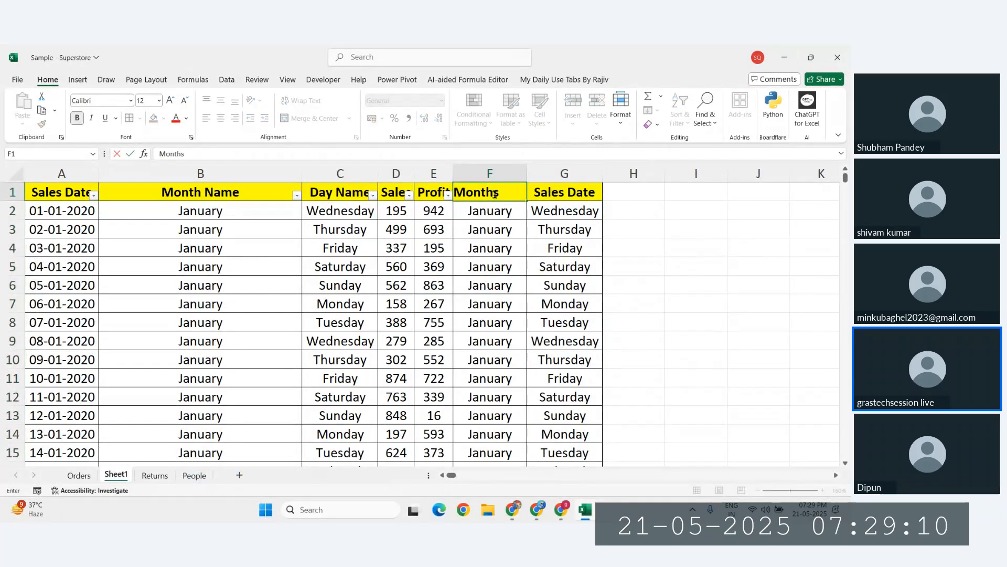
text( name)
key(Tab)
text(D)
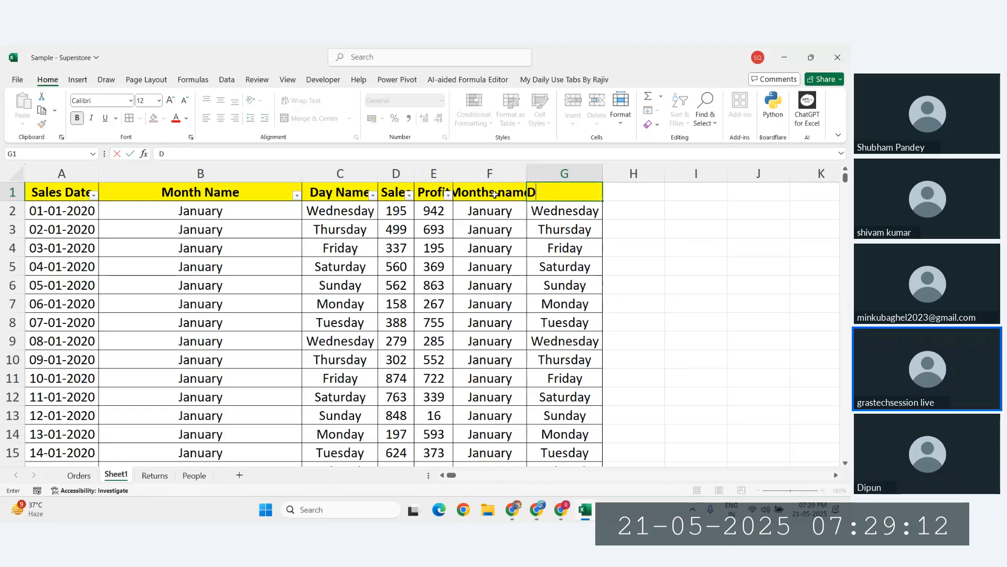
text(ays Name)
key(Return)
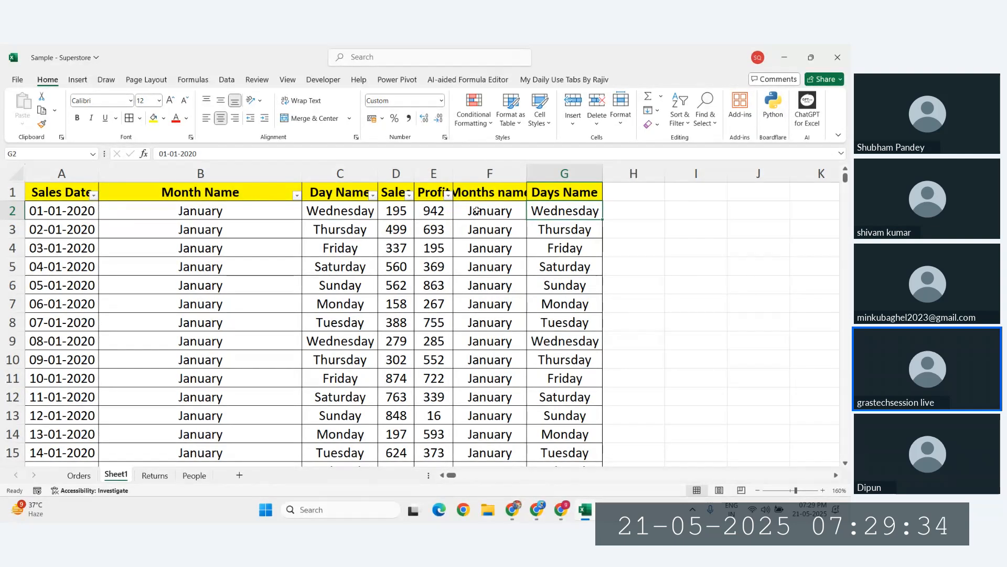
Enter the formula =A2 in F2, fill it down the Months name column, and check the copied formulas in F3 and F5
click(479, 211)
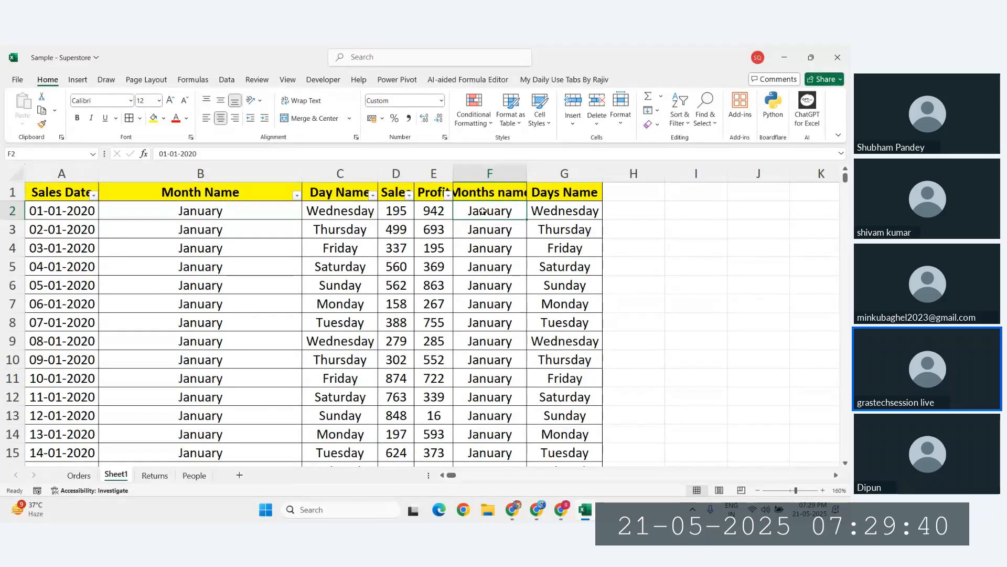
text(=)
click(70, 211)
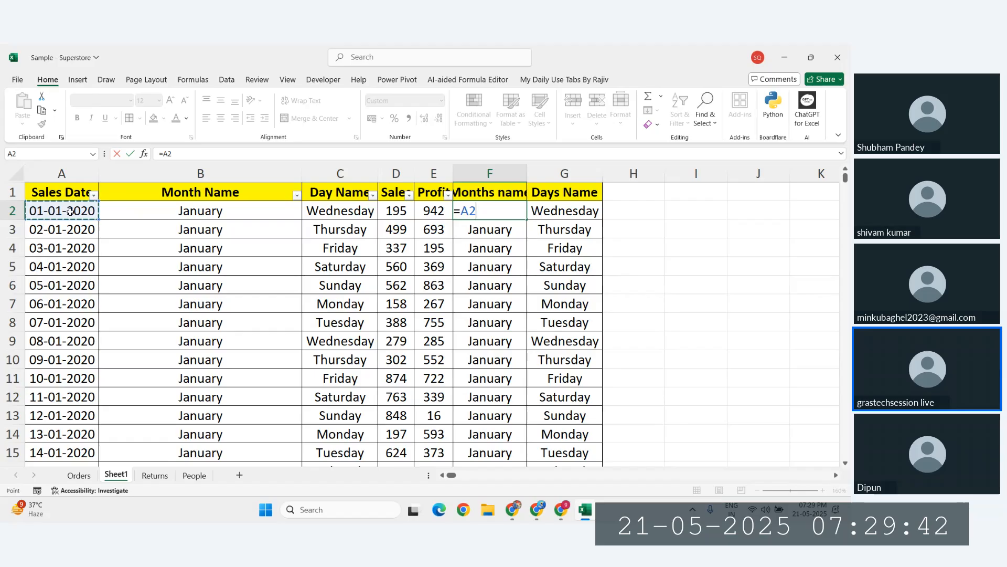
key(Return)
key(Up)
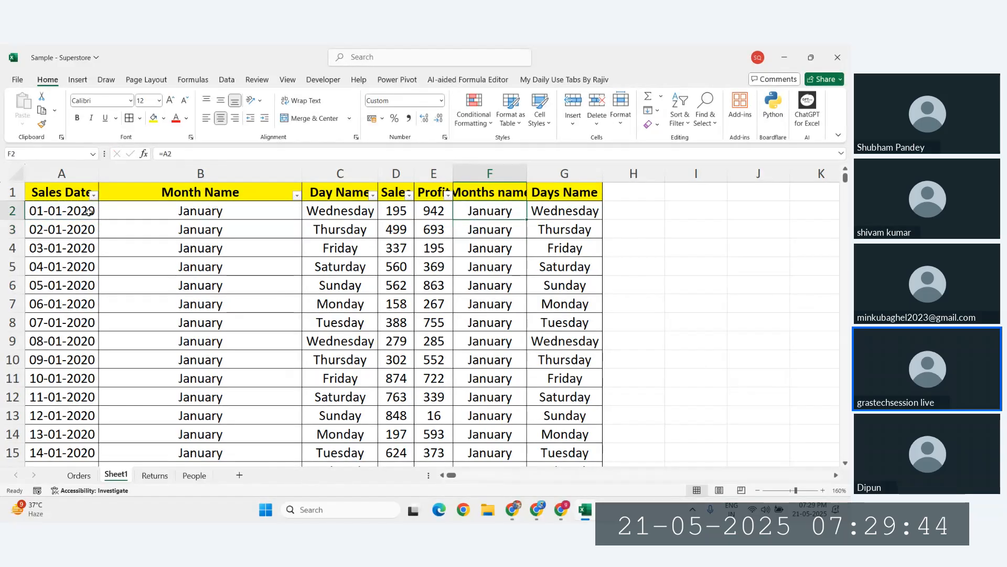
click(48, 211)
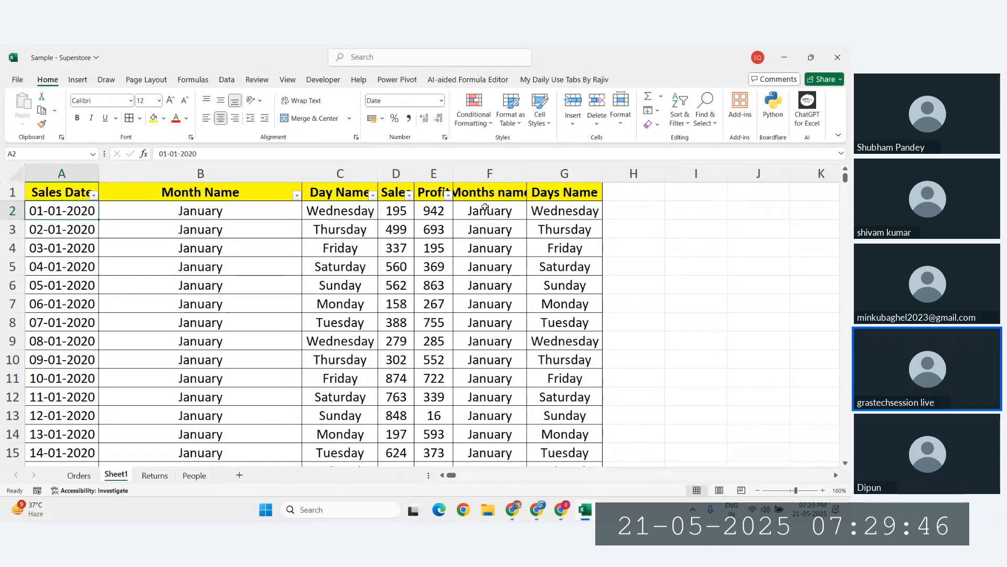
click(485, 207)
double_click(526, 220)
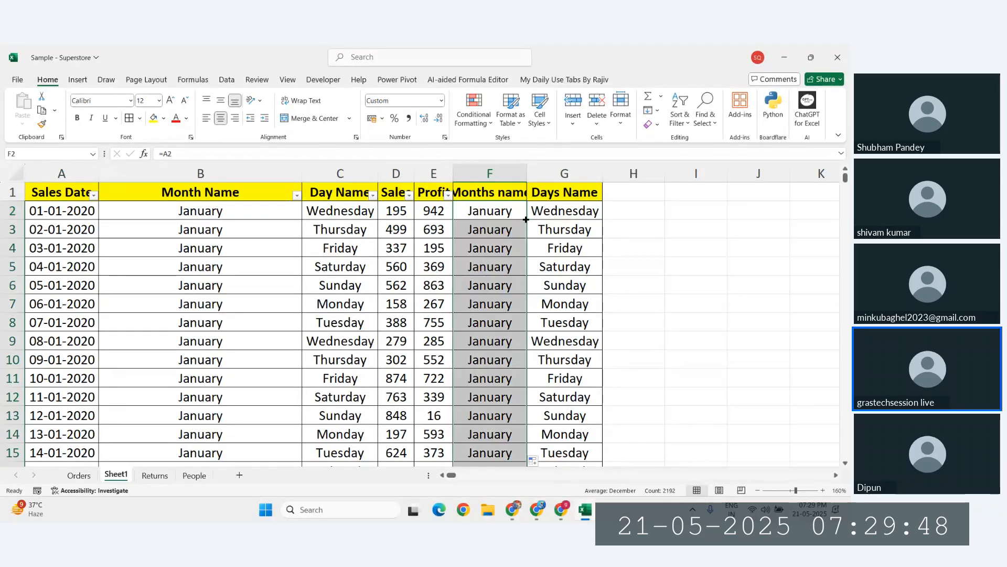
double_click(502, 235)
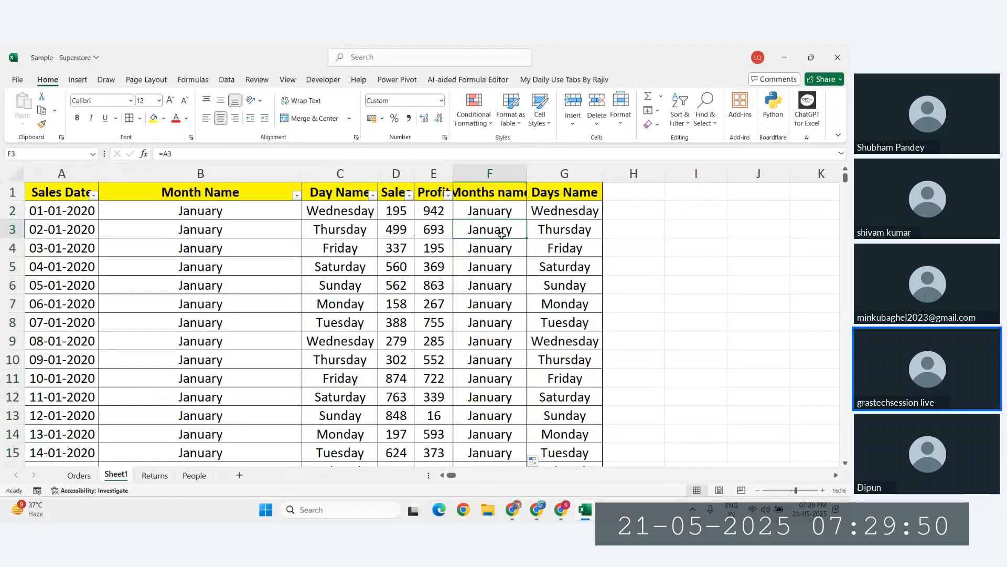
key(Escape)
double_click(494, 265)
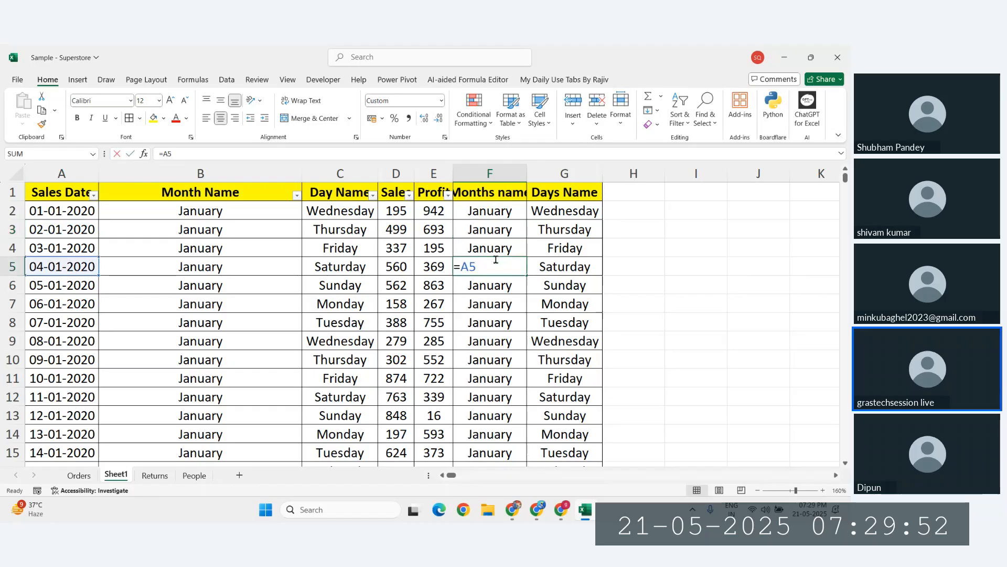
key(Escape)
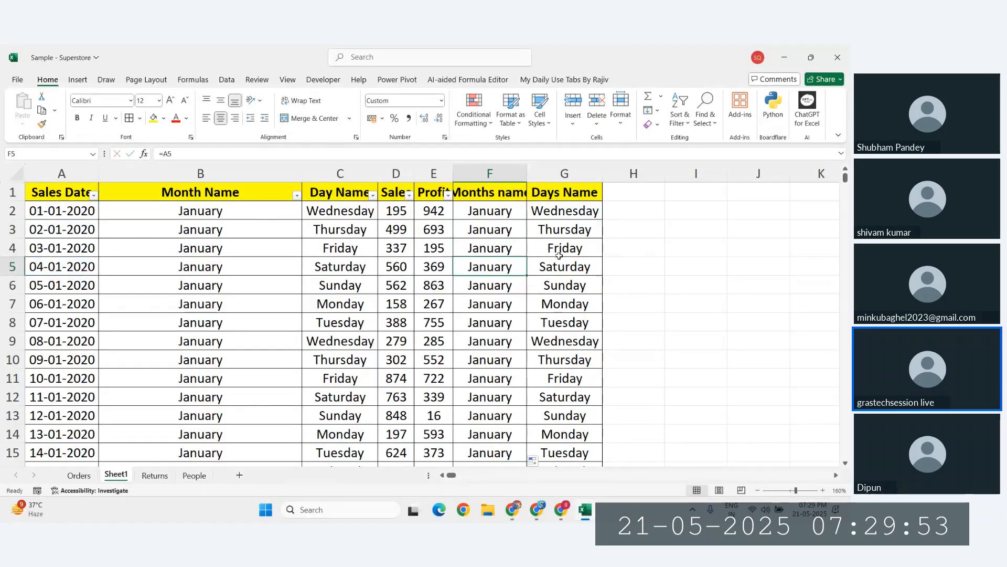
Enter the formula =A2 in G2 and fill it down the Days Name column
click(569, 216)
text(=)
click(67, 209)
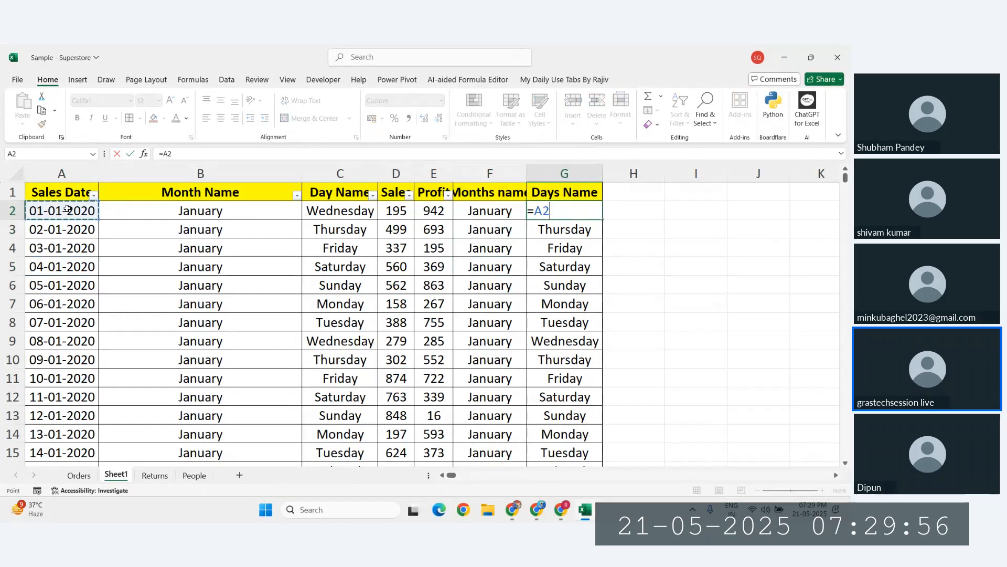
key(Return)
click(577, 215)
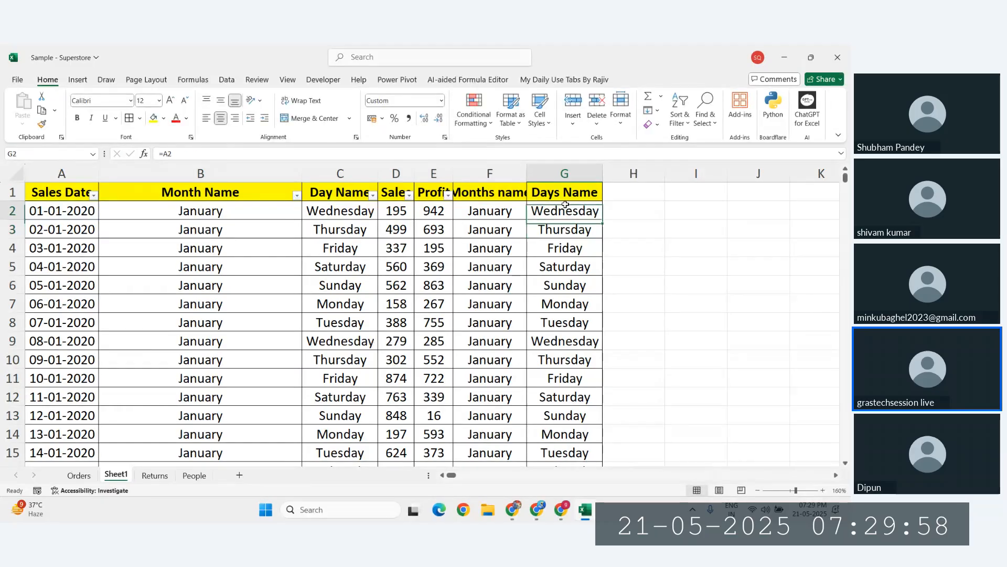
double_click(604, 225)
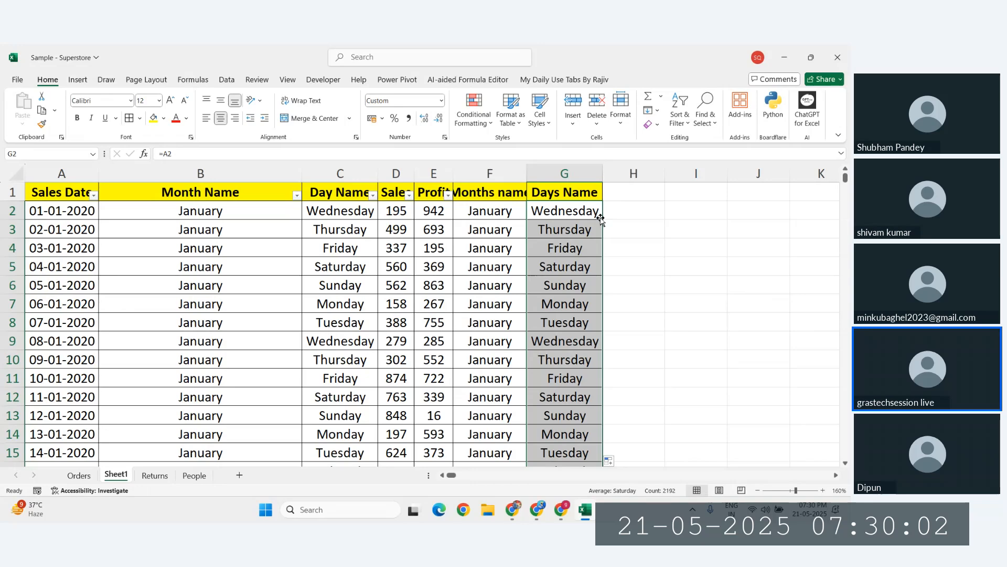
Test the linked month and day names by entering the current date 21-05-2025 in A2, and undo the entry
click(73, 211)
key(ctrl+semicolon)
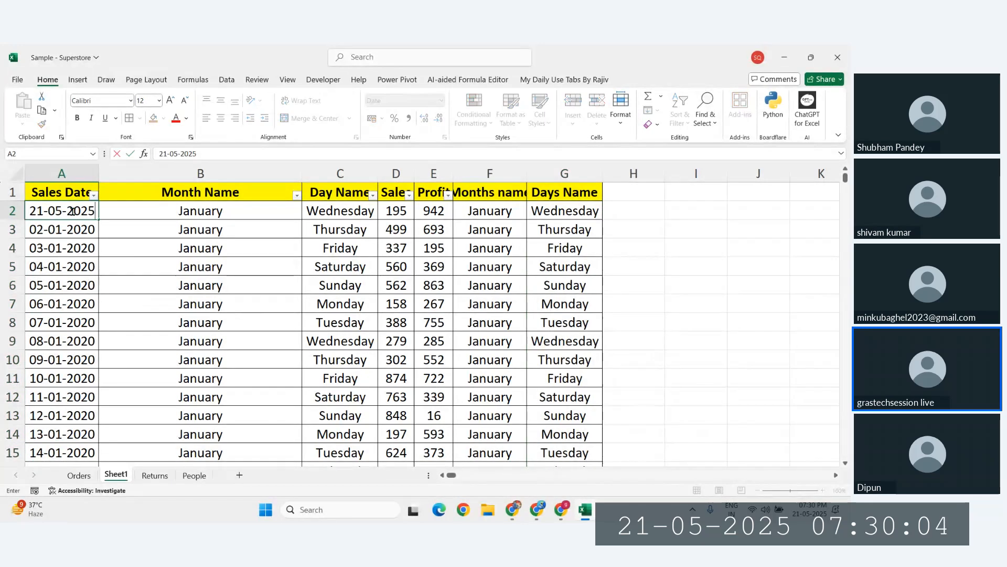
key(Return)
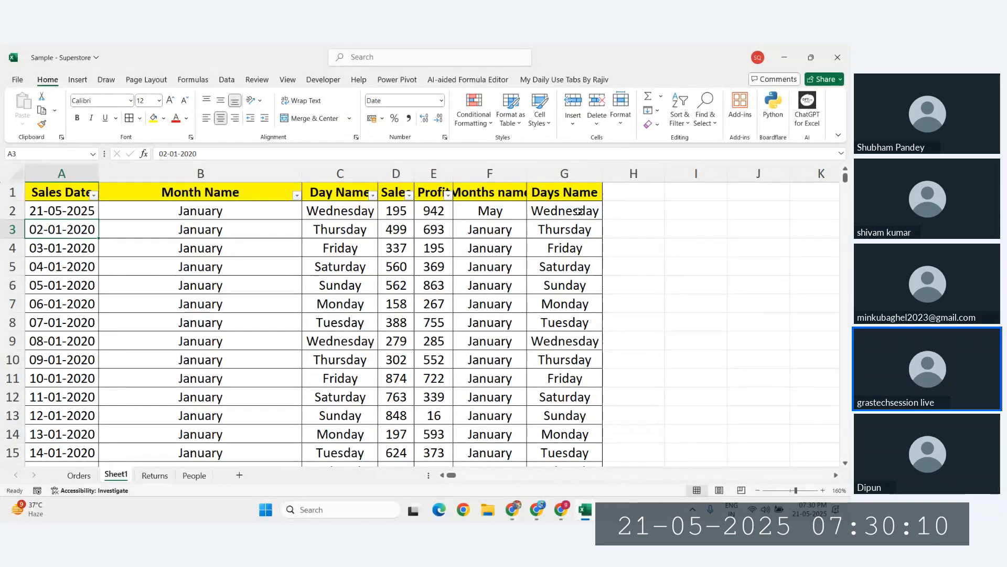
drag(284, 212, 325, 219)
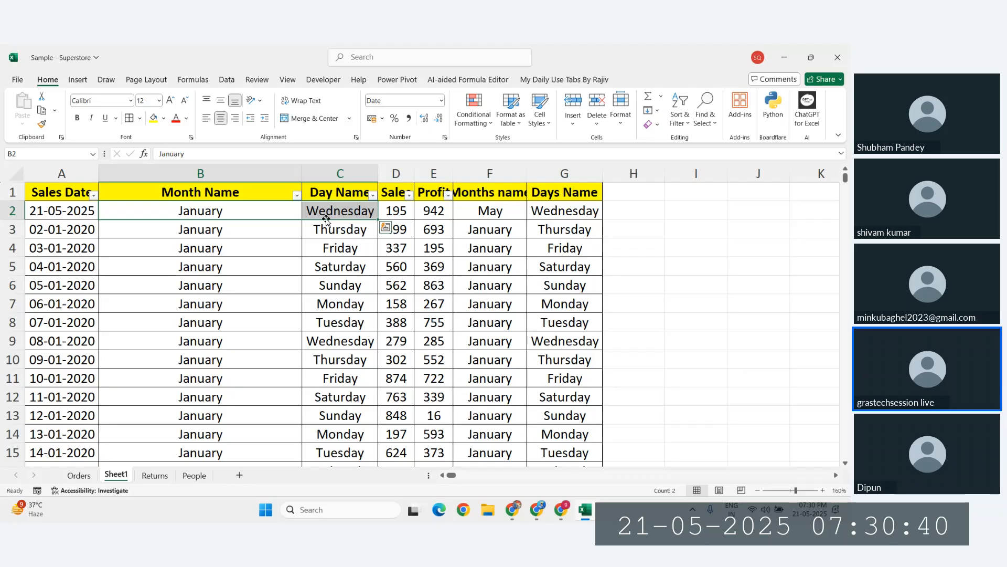
key(ctrl+z)
click(205, 234)
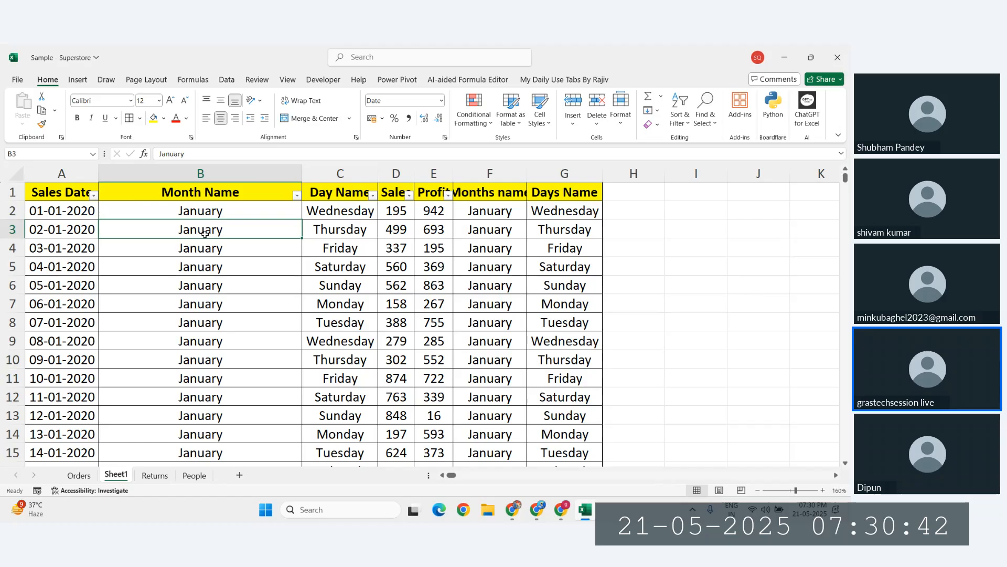
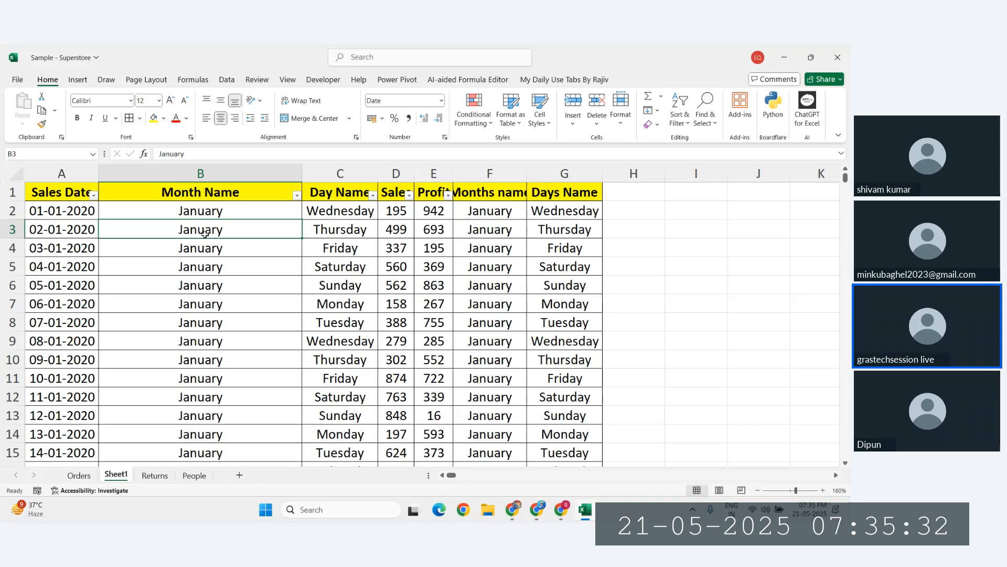
Delete the Months name and Days Name columns from the sheet
click(487, 174)
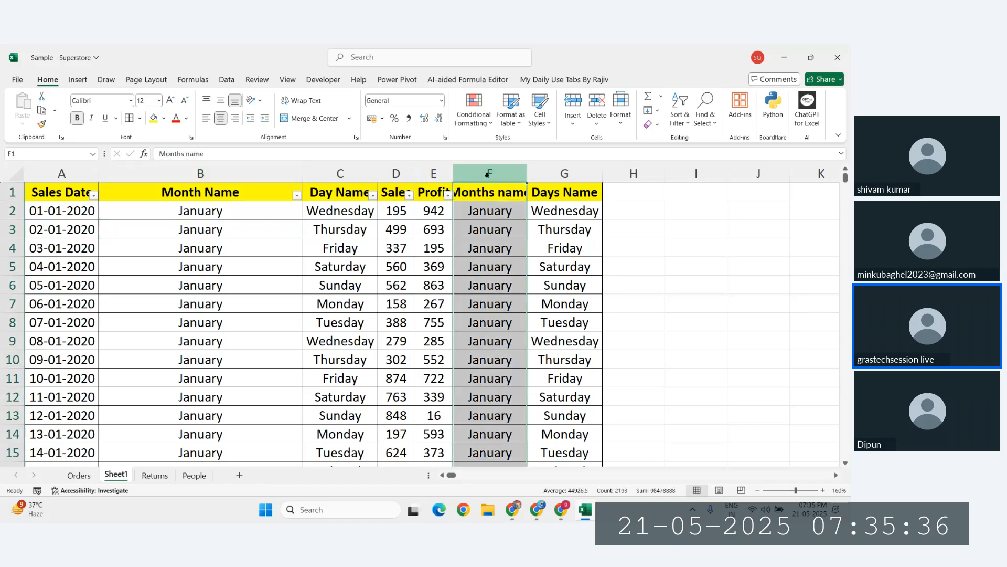
key(ctrl+minus)
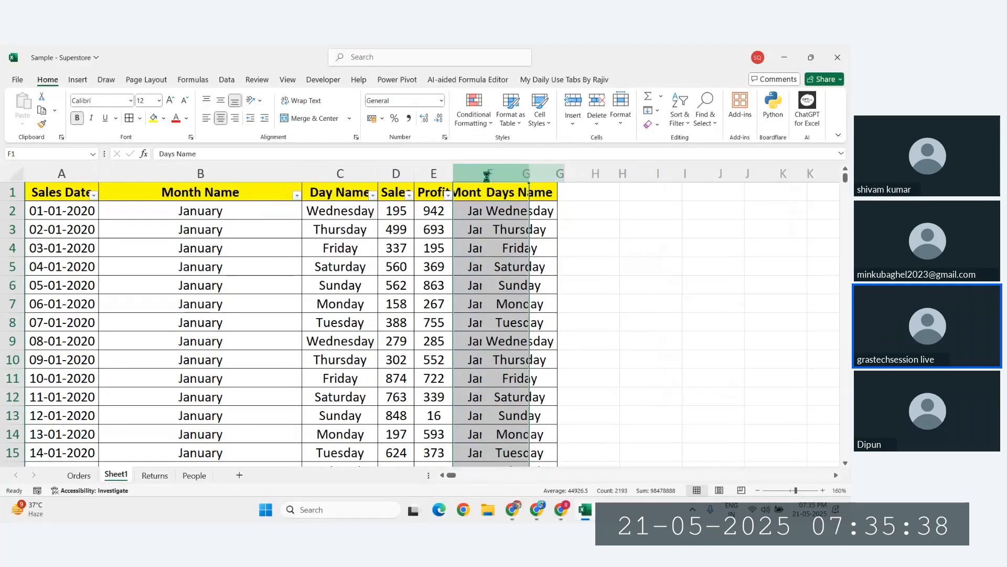
click(479, 286)
click(374, 289)
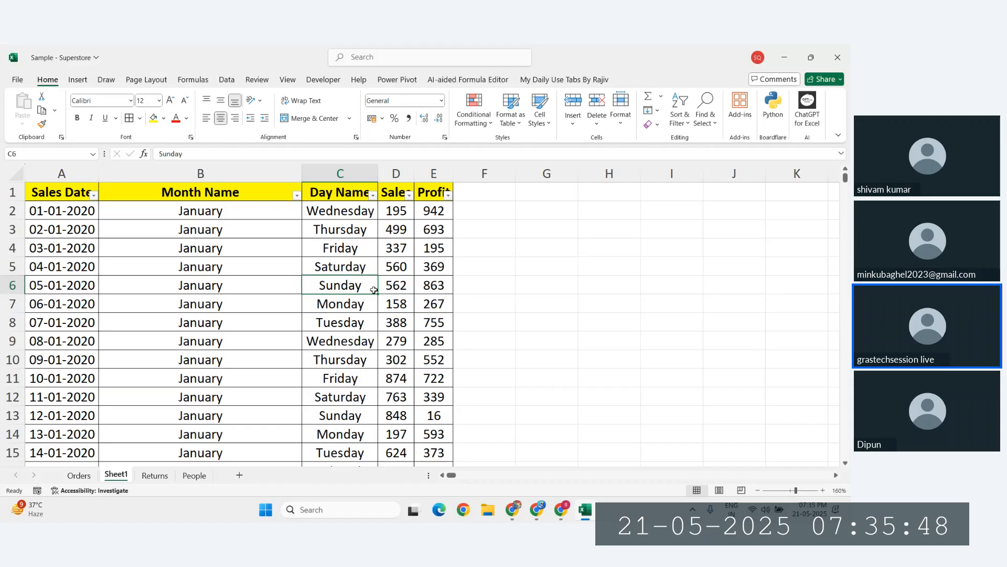
Filter the Sales Date column with the Tomorrow date filter and undo the filter
click(94, 195)
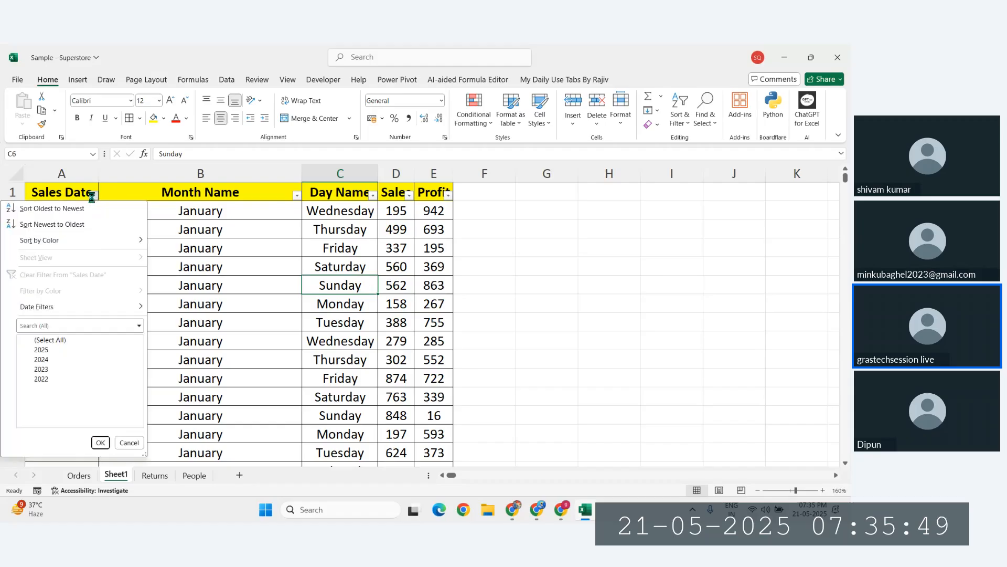
click(240, 261)
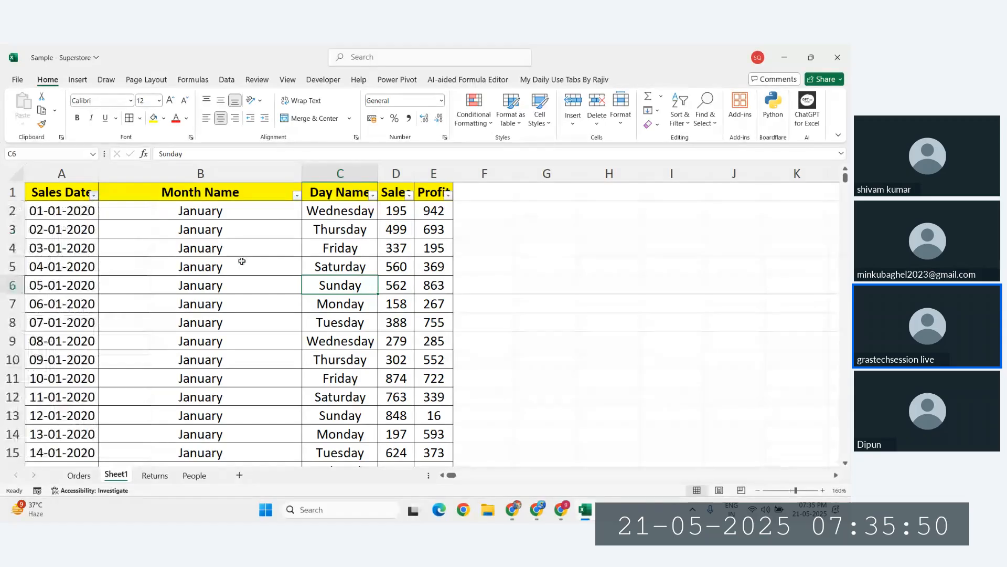
click(94, 195)
mouse_move(78, 307)
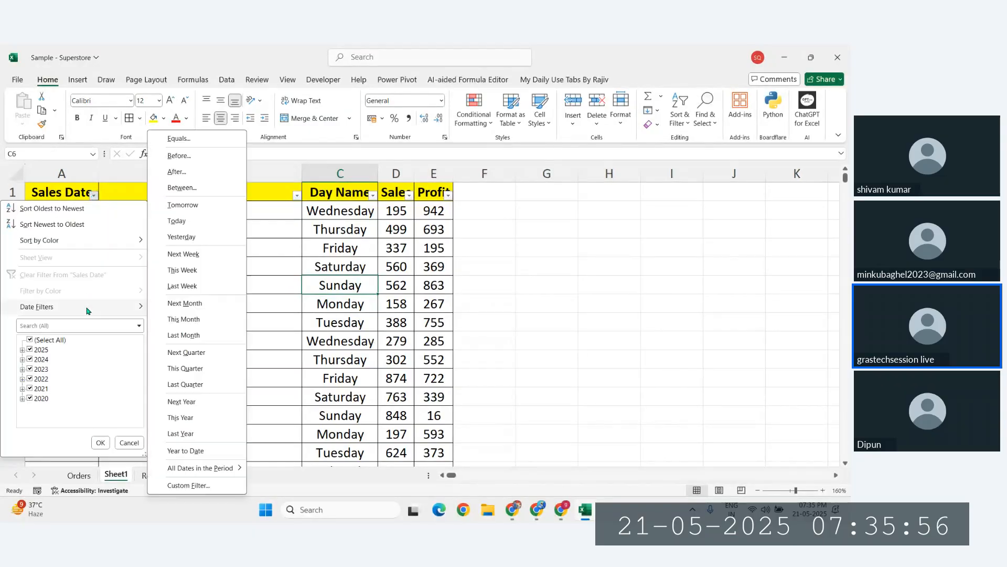
click(187, 210)
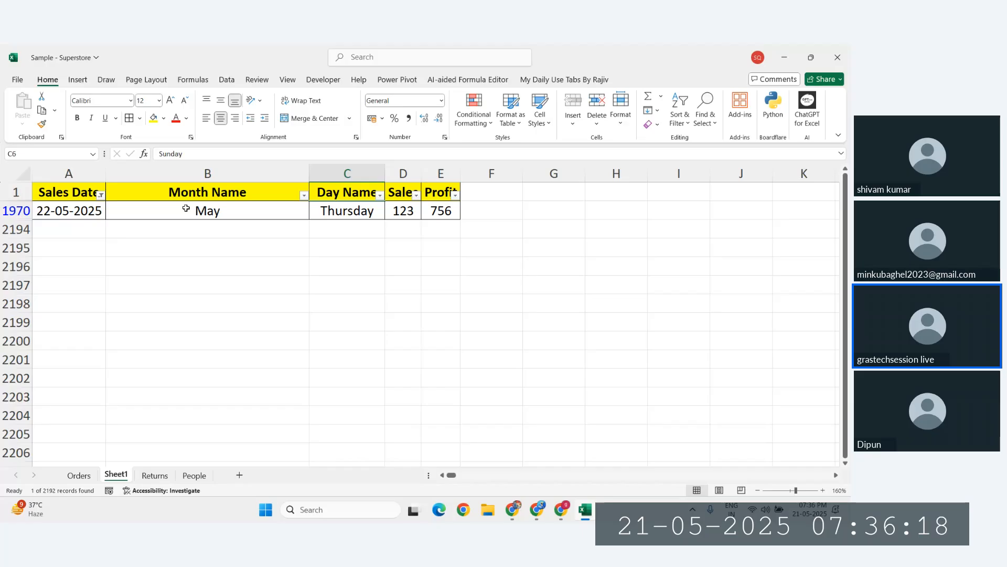
key(ctrl+z)
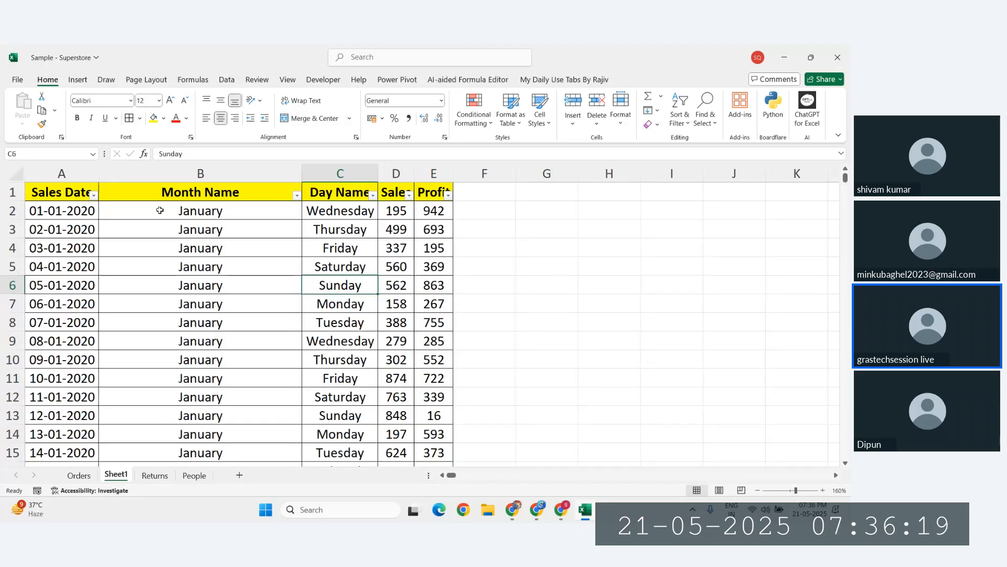
Filter the Sales Date column with the Today date filter and undo the filter
click(93, 195)
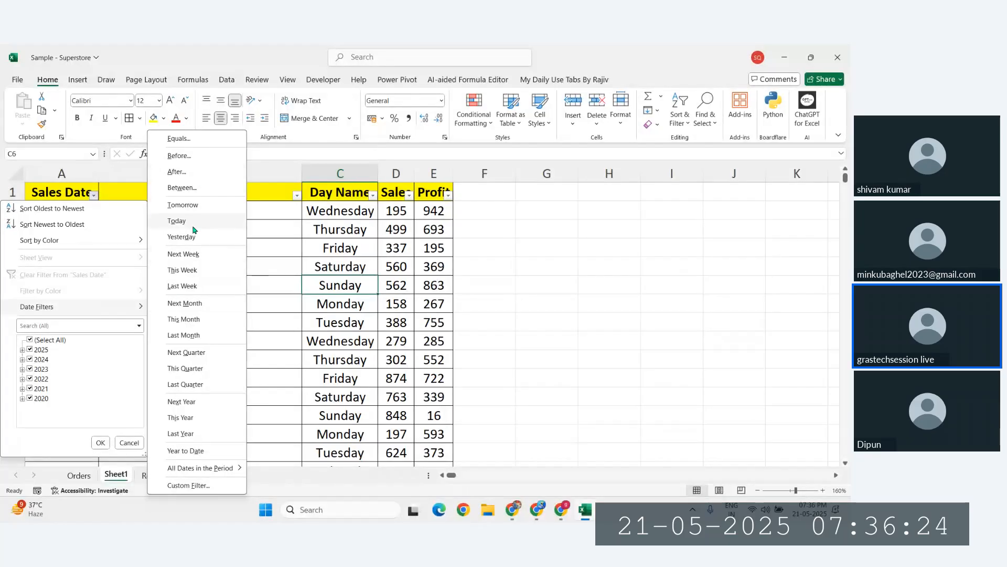
click(193, 226)
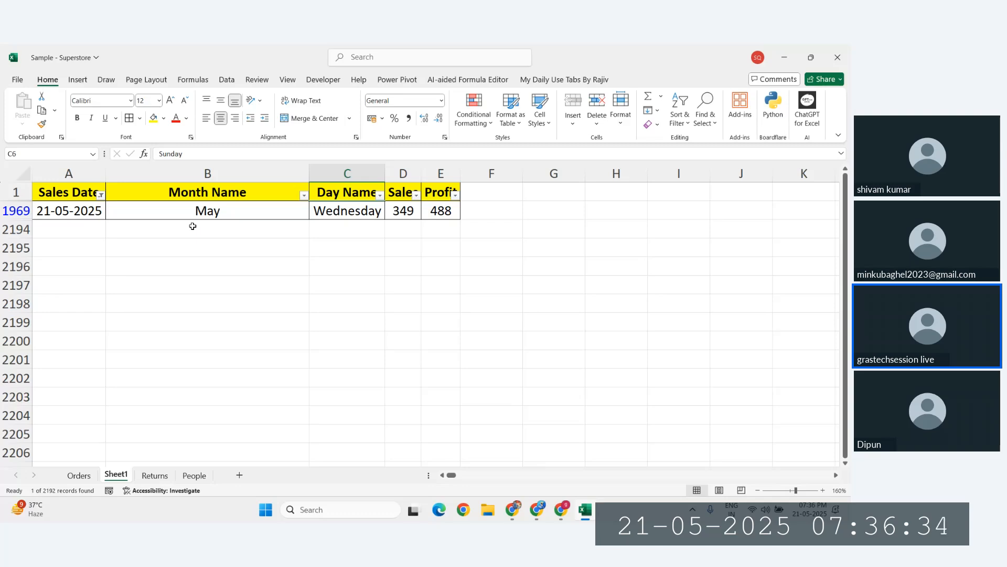
key(ctrl+z)
Filter the Sales Date column with the Yesterday date filter and undo the filter
click(95, 196)
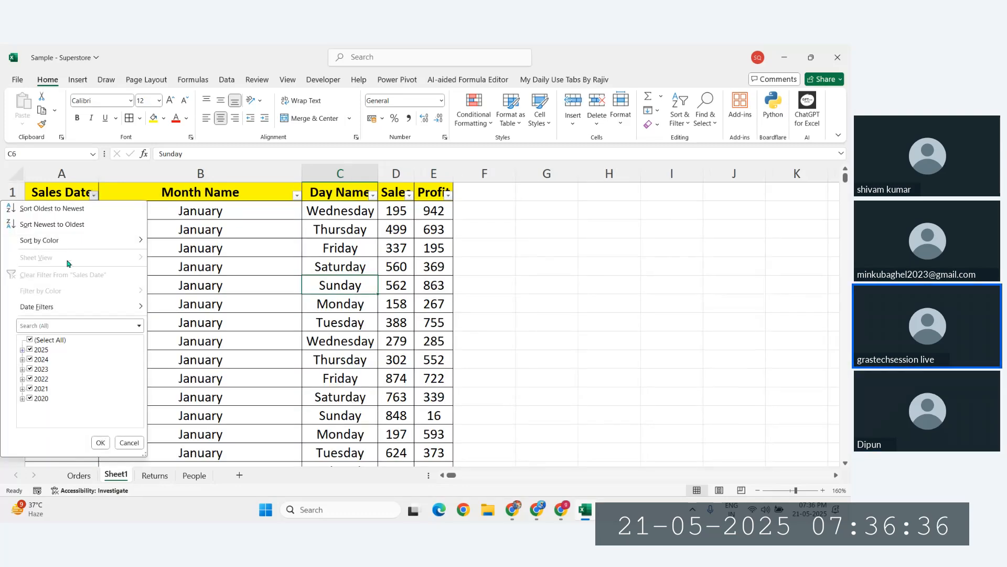
mouse_move(68, 307)
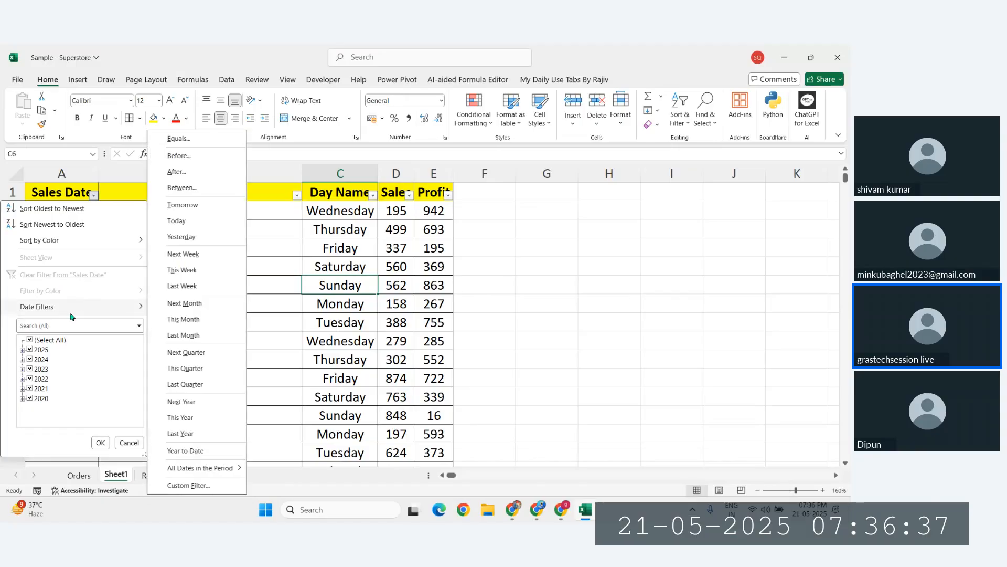
click(181, 237)
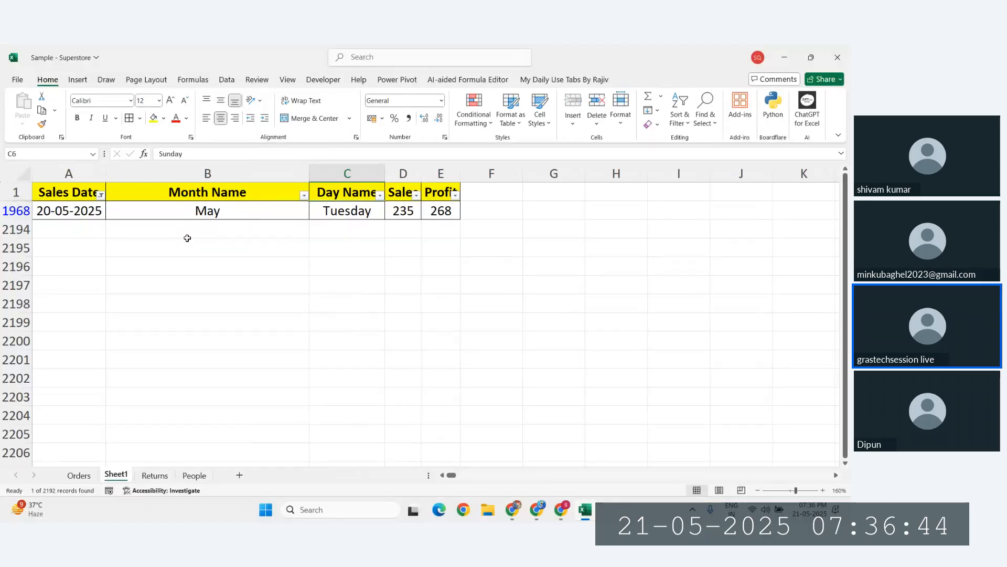
key(ctrl+z)
Check the current week's dates in the system calendar for May 2025
click(93, 194)
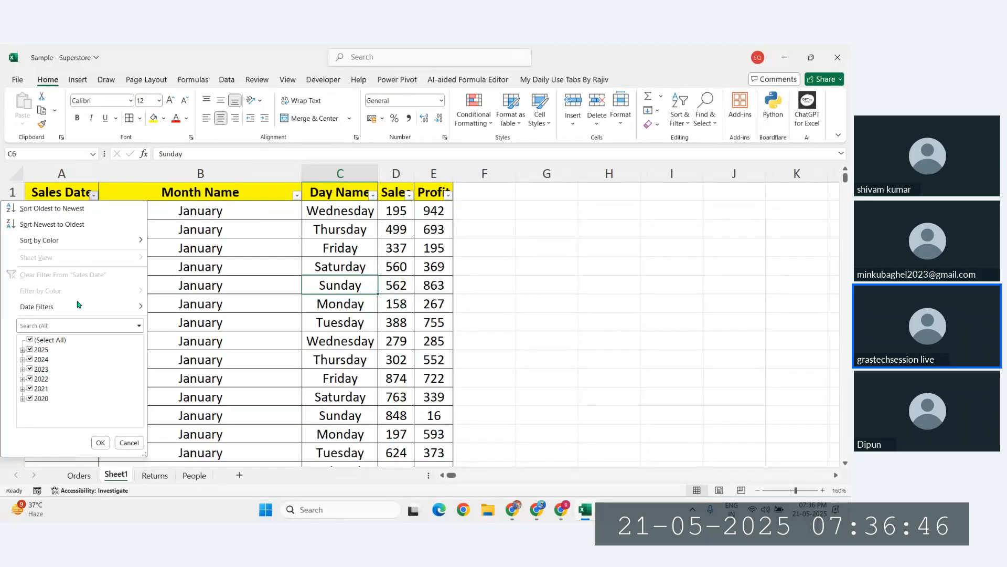
mouse_move(82, 306)
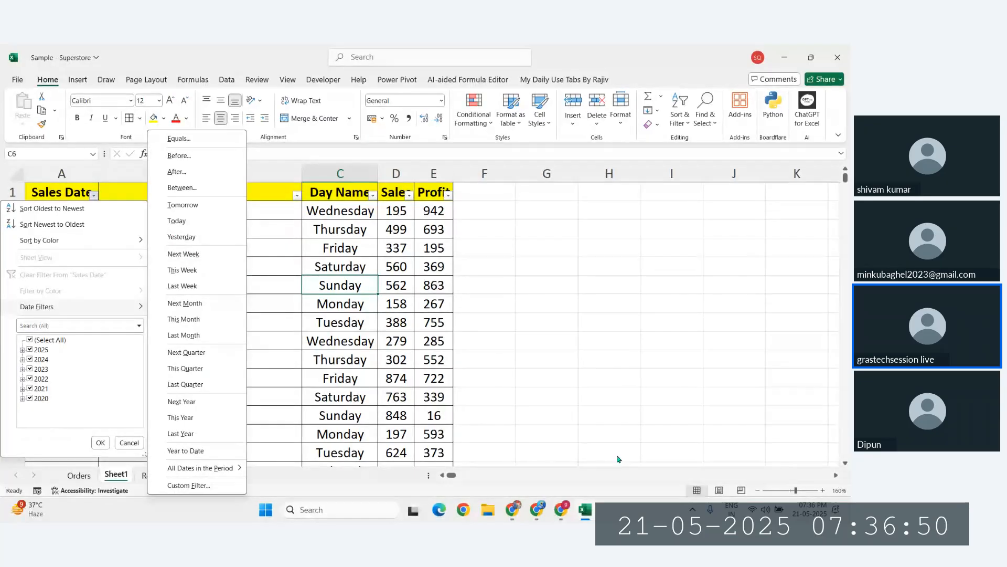
click(810, 510)
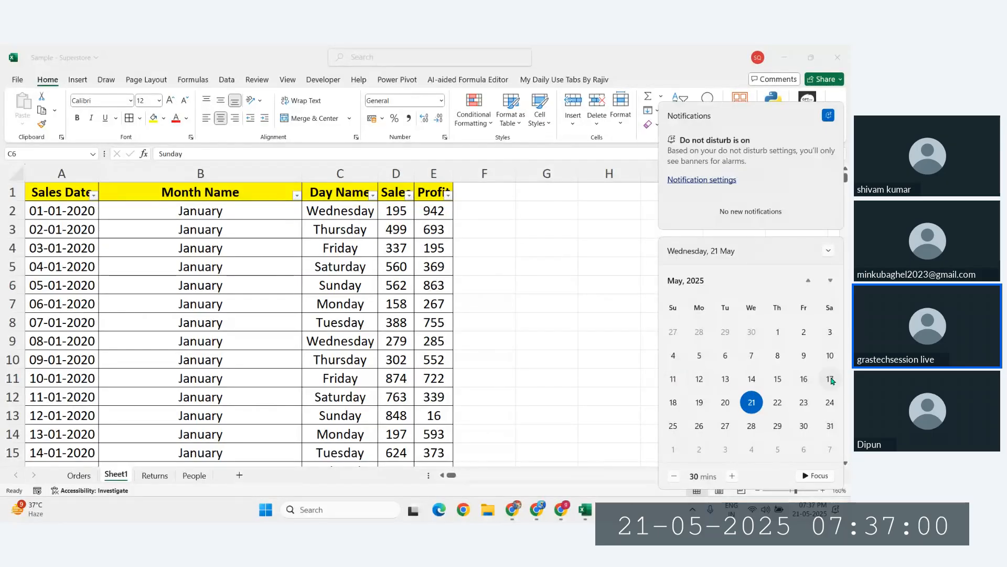
click(94, 197)
Filter the Sales Date column to This Week, compare the dates with the system calendar, and undo the filter
click(94, 197)
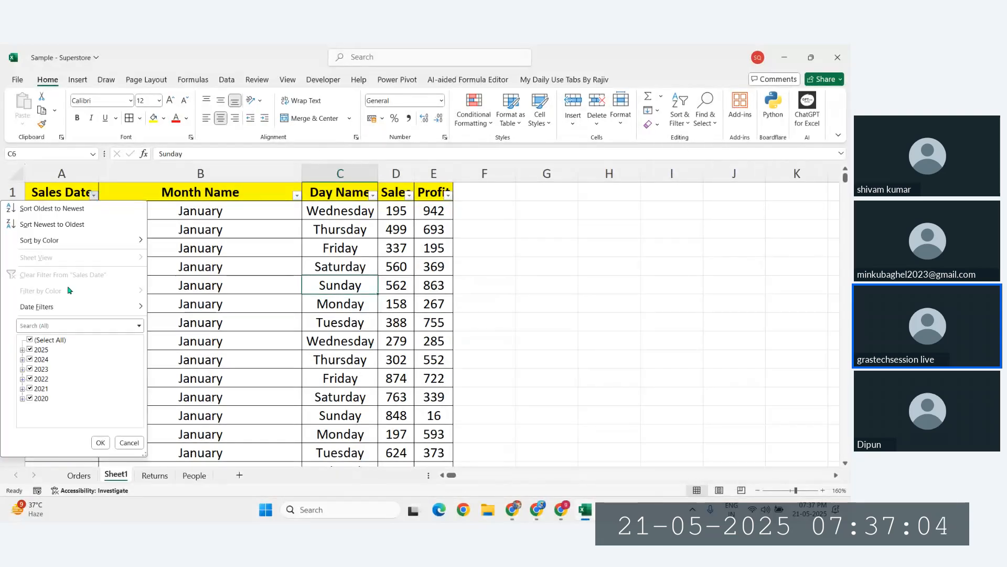
mouse_move(64, 306)
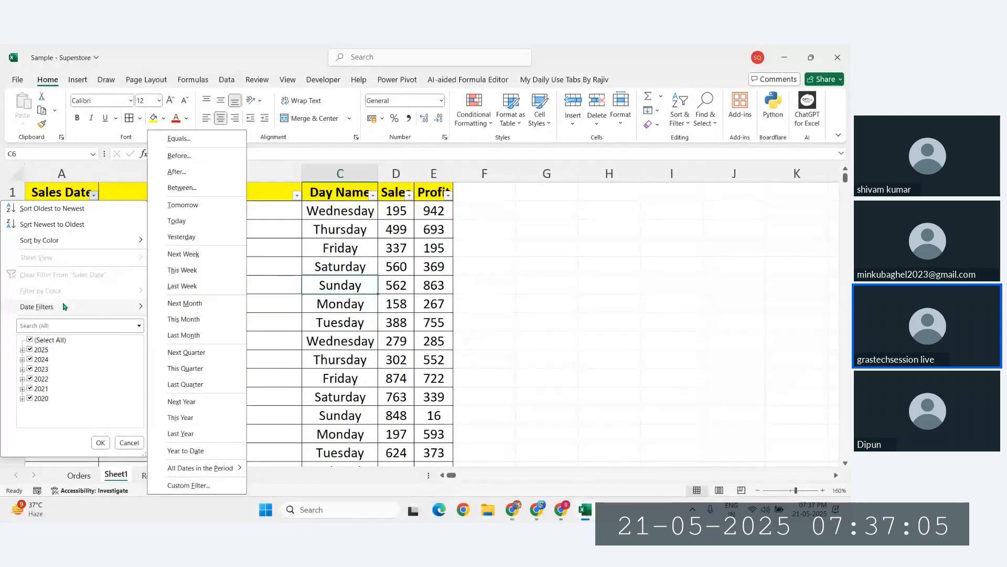
click(182, 270)
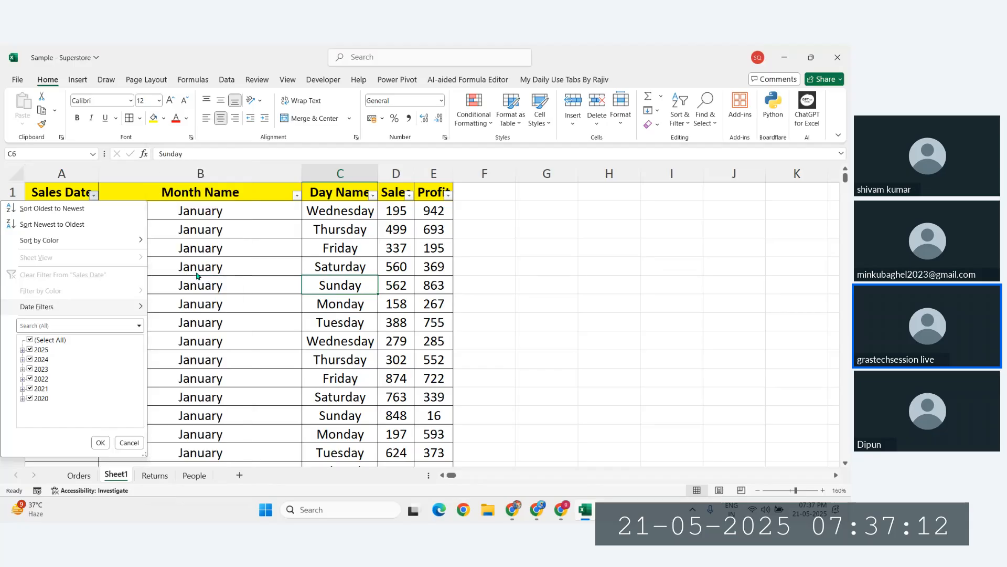
click(812, 512)
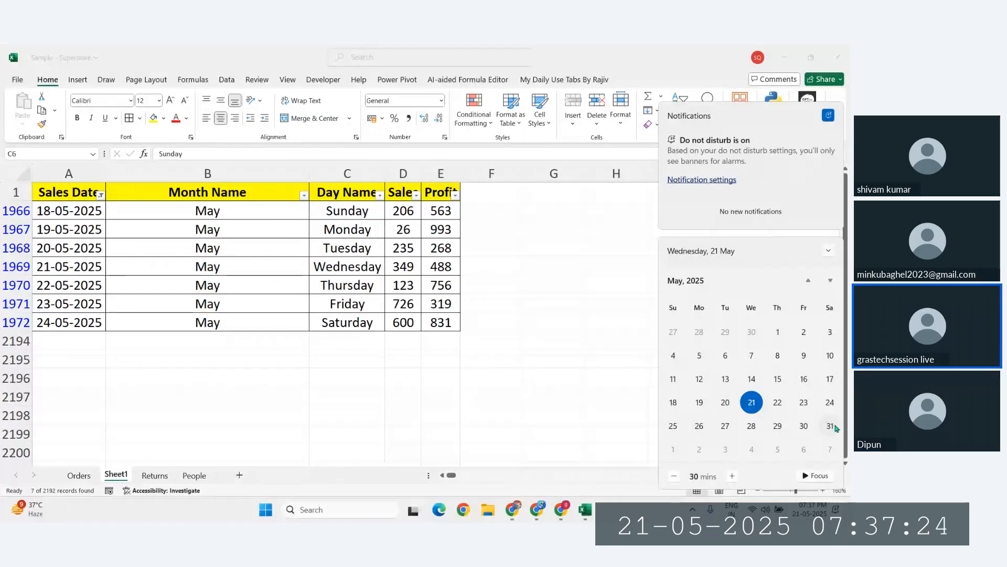
click(94, 260)
key(ctrl+z)
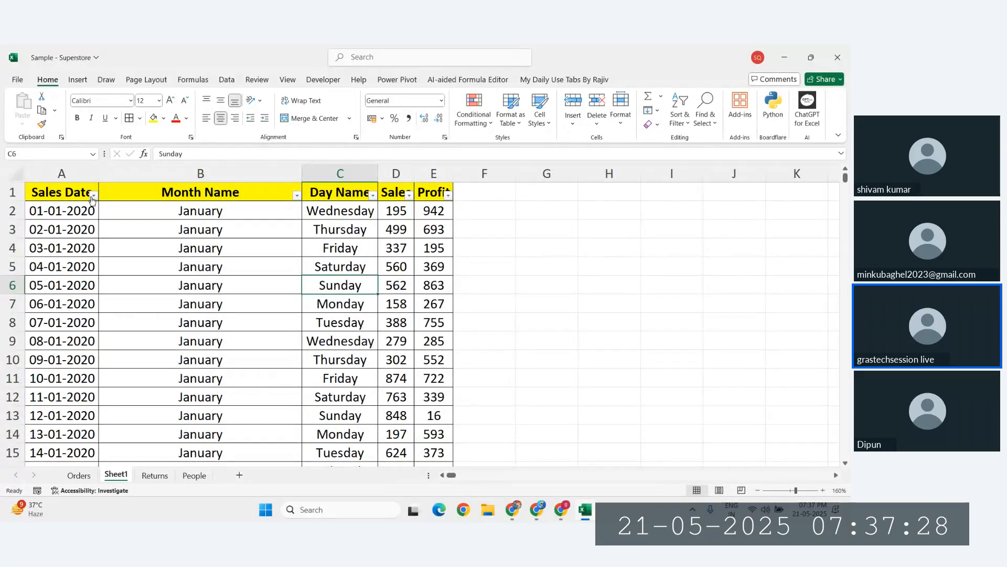
Filter the Sales Date column with the Next Week date filter and undo the filter
click(93, 195)
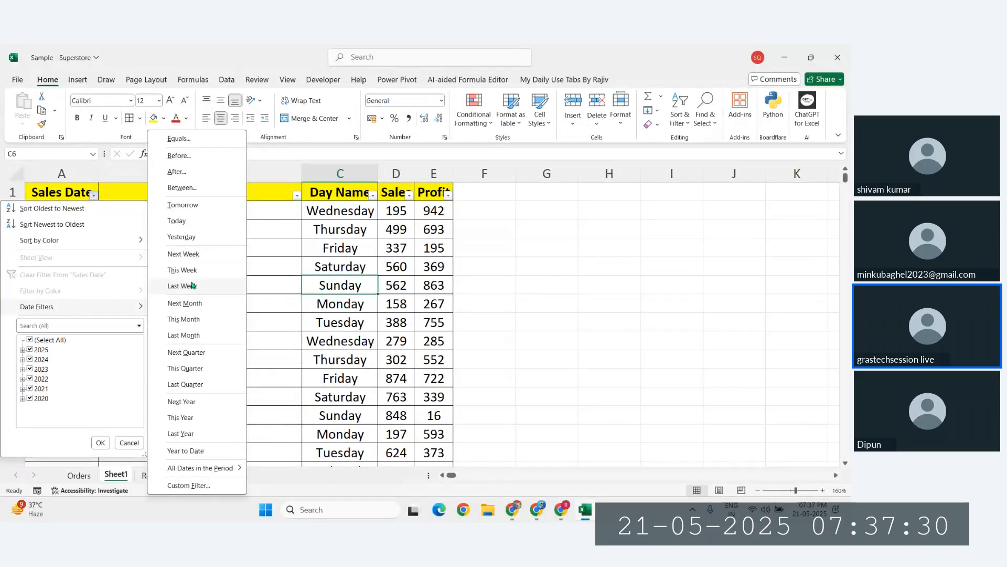
click(192, 270)
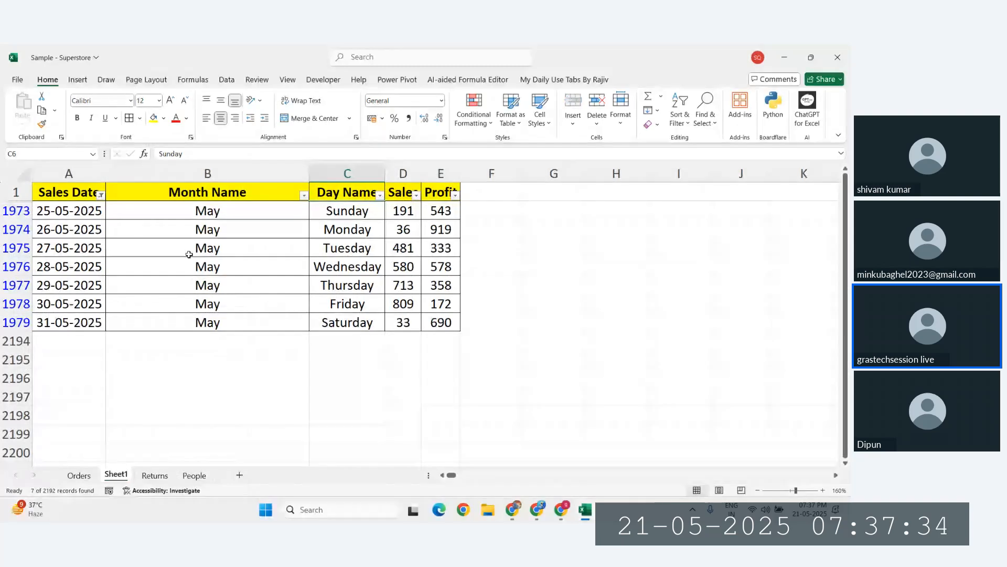
key(ctrl+z)
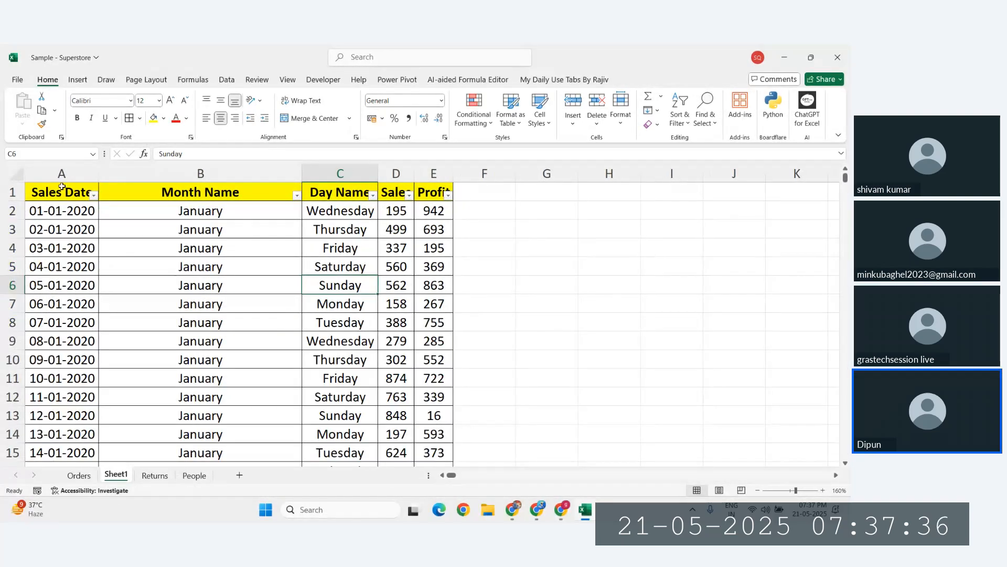
Filter the Sales Date column with the Last Week date filter and undo the filter
click(92, 196)
mouse_move(74, 307)
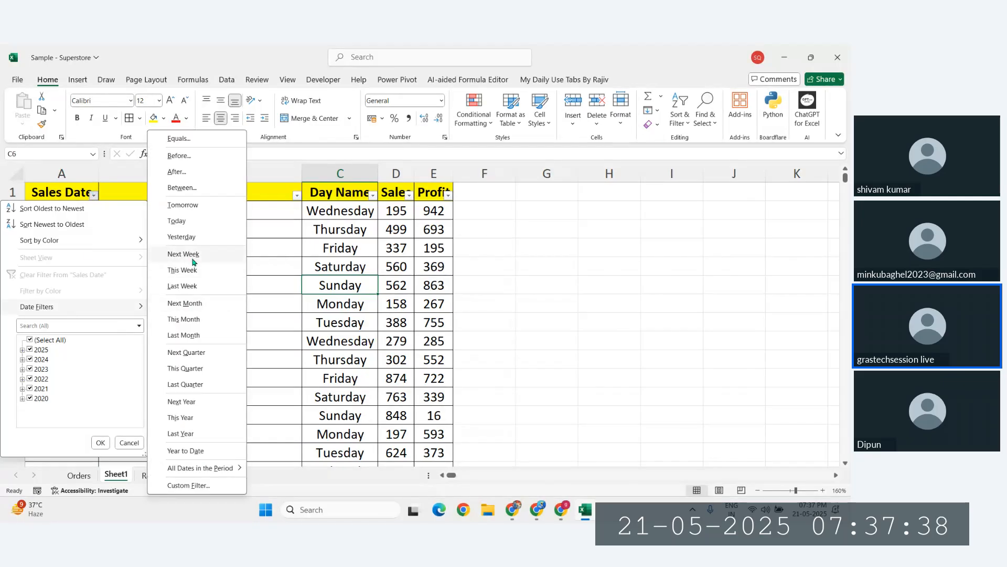
click(191, 288)
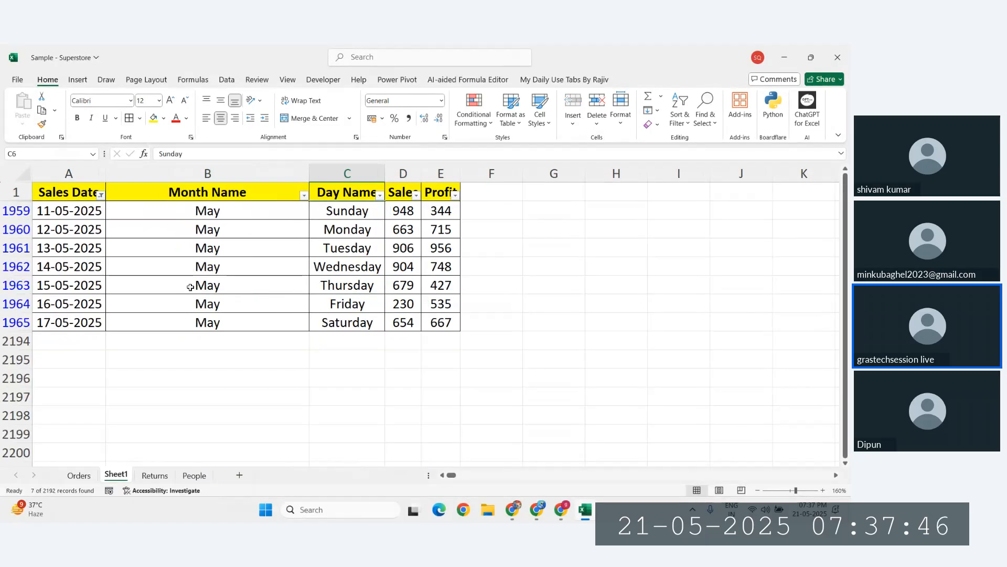
key(ctrl+z)
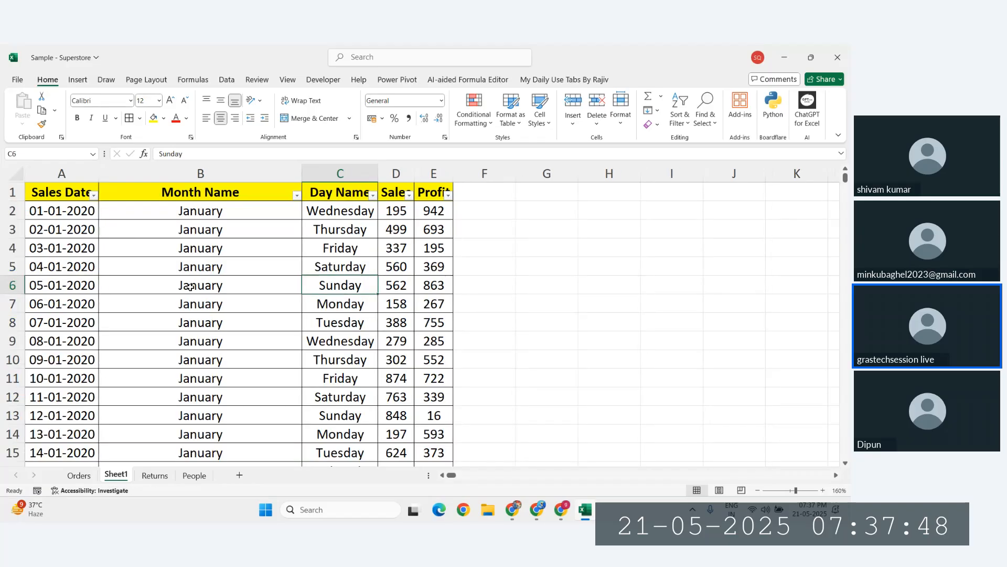
click(94, 194)
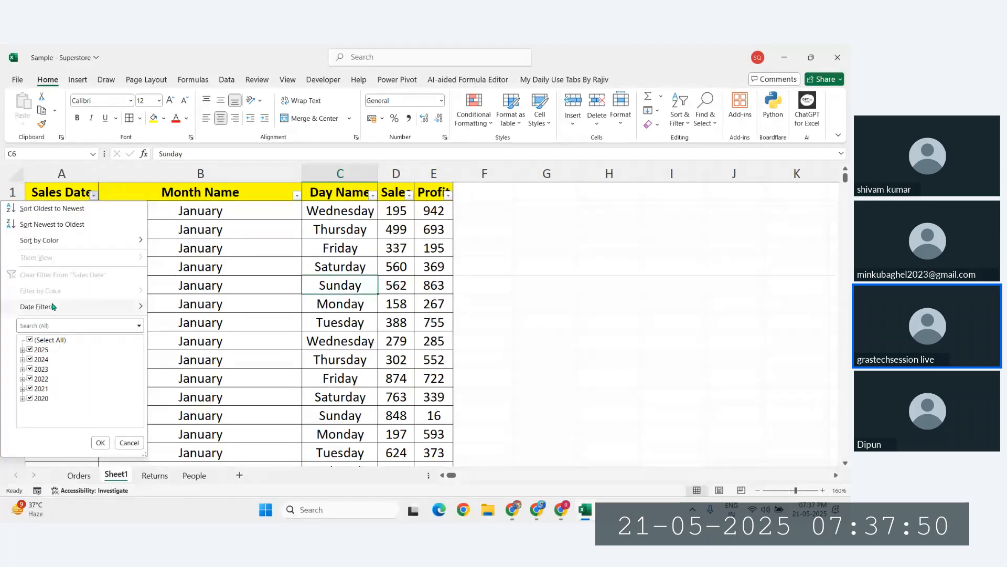
mouse_move(104, 307)
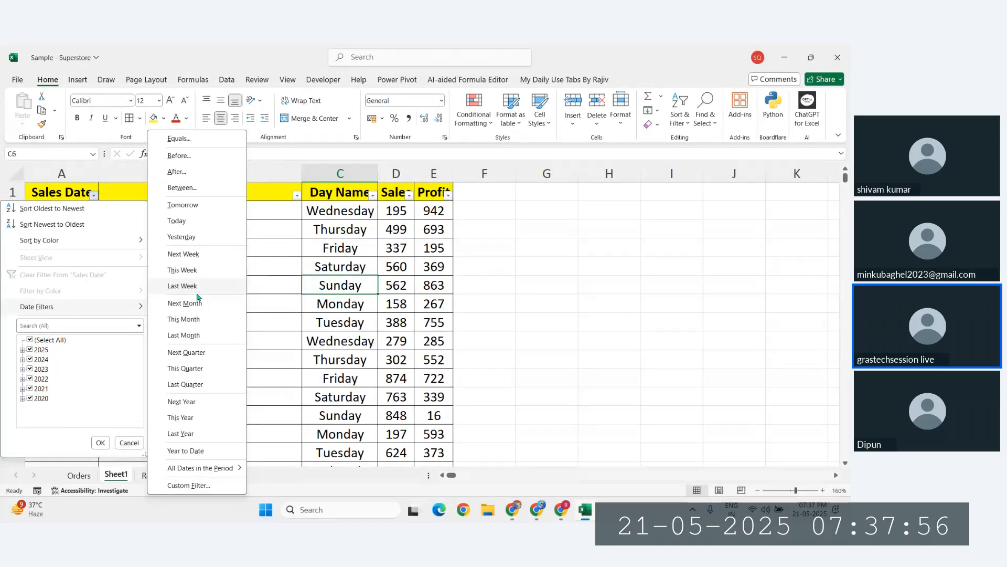
click(295, 328)
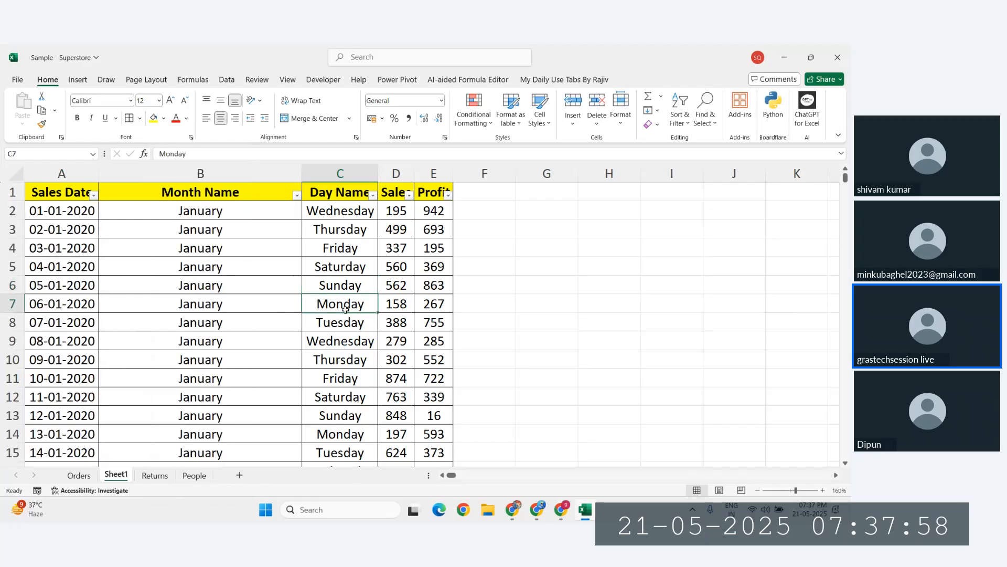
Toggle the header filters of the sales table off and back on
click(157, 340)
click(73, 359)
click(189, 362)
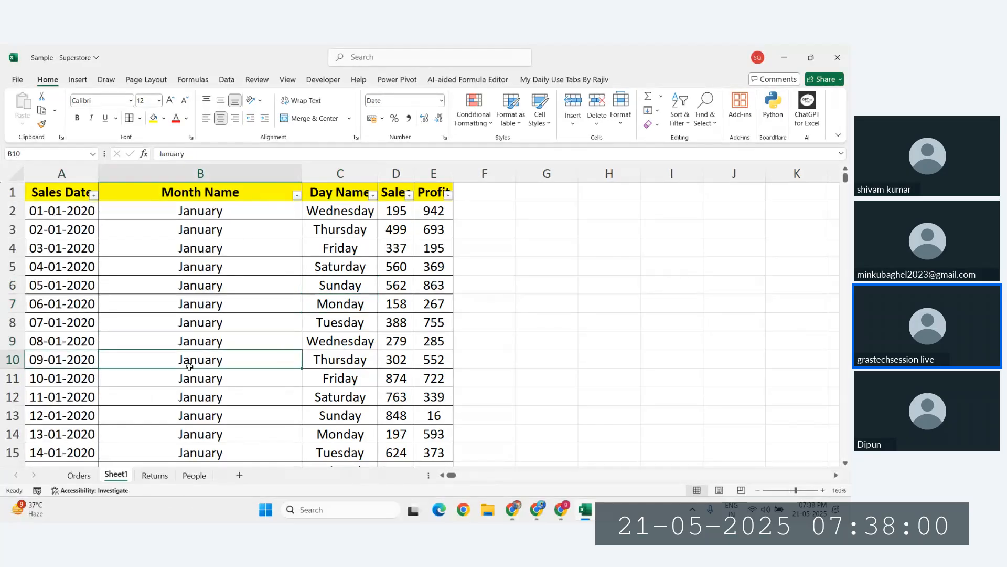
key(ctrl+shift+l)
key(ctrl+shift+l)
key(ctrl+shift+l)
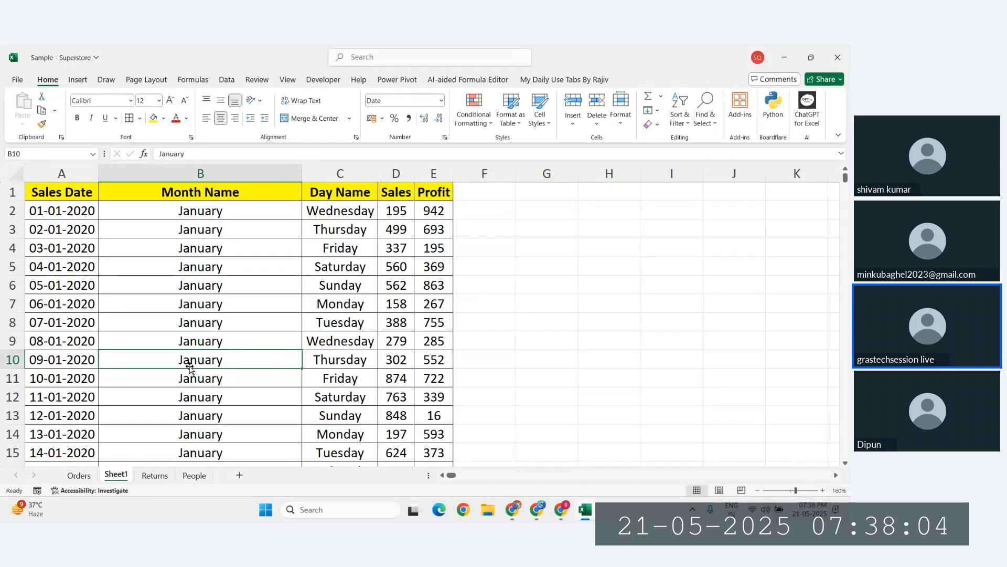
key(ctrl+shift+l)
click(169, 283)
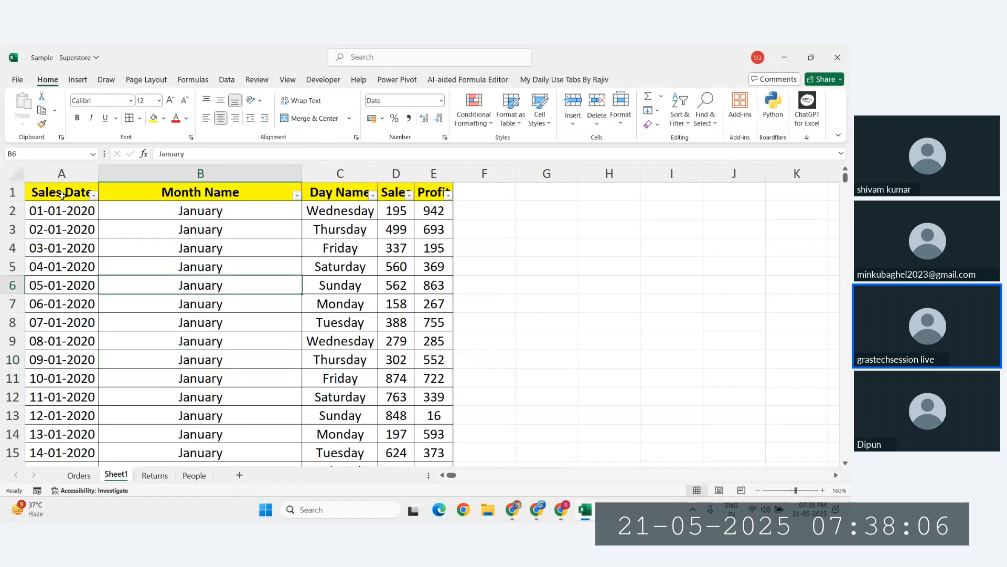
Filter the Sales Date column with the Next Month date filter, scroll through the filtered dates, and undo the filter
click(78, 230)
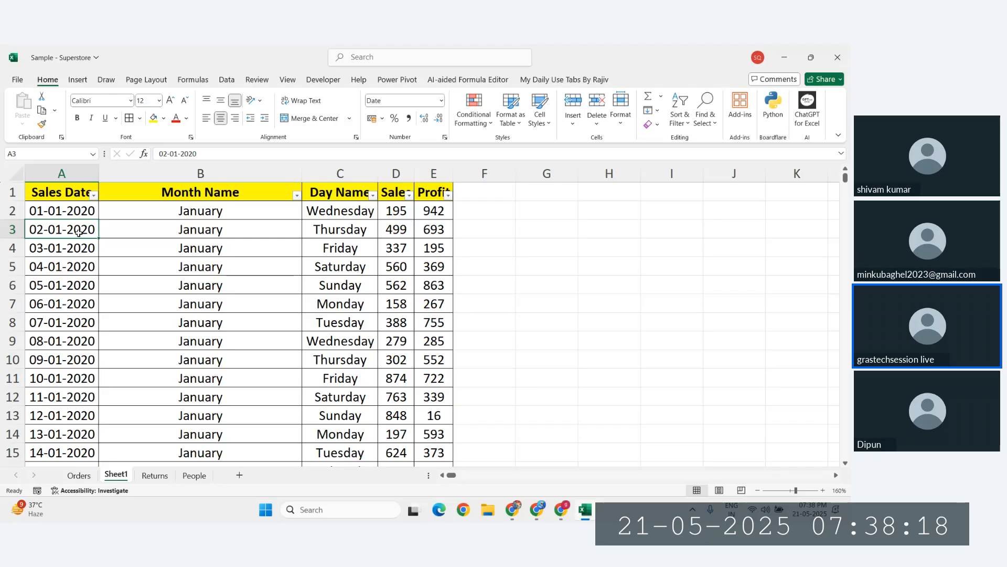
click(95, 195)
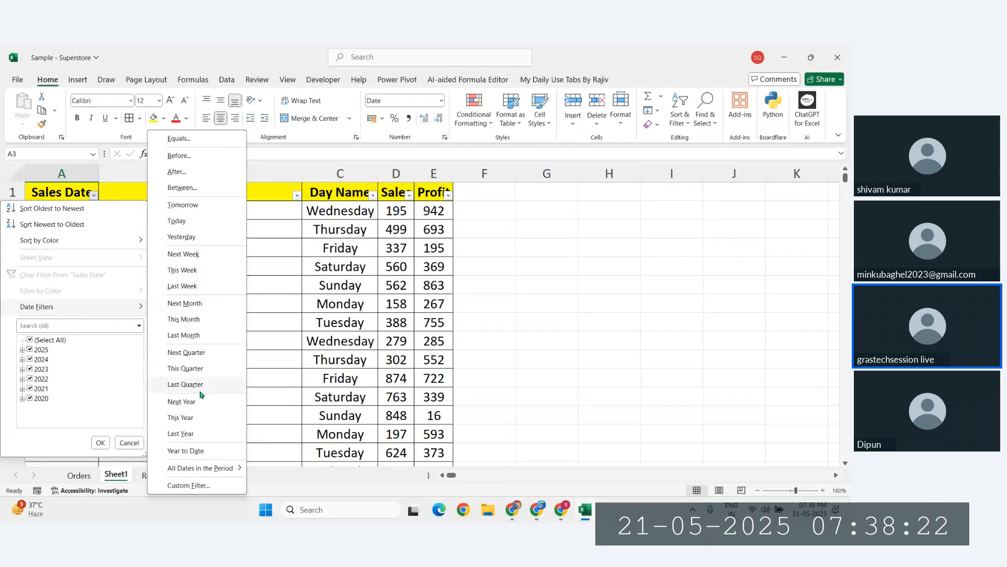
click(201, 308)
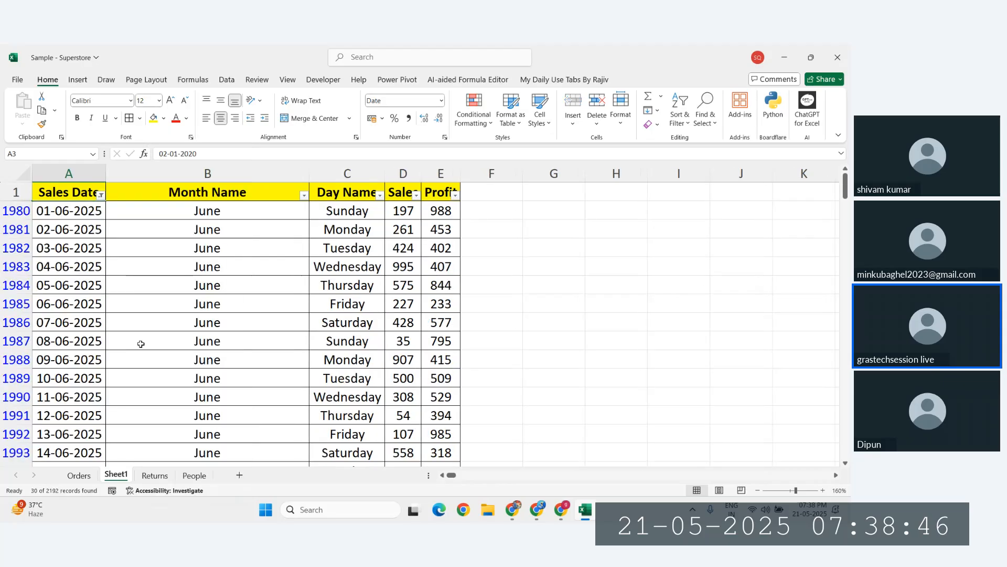
scroll(140, 341, down, 6)
scroll(140, 343, up, 6)
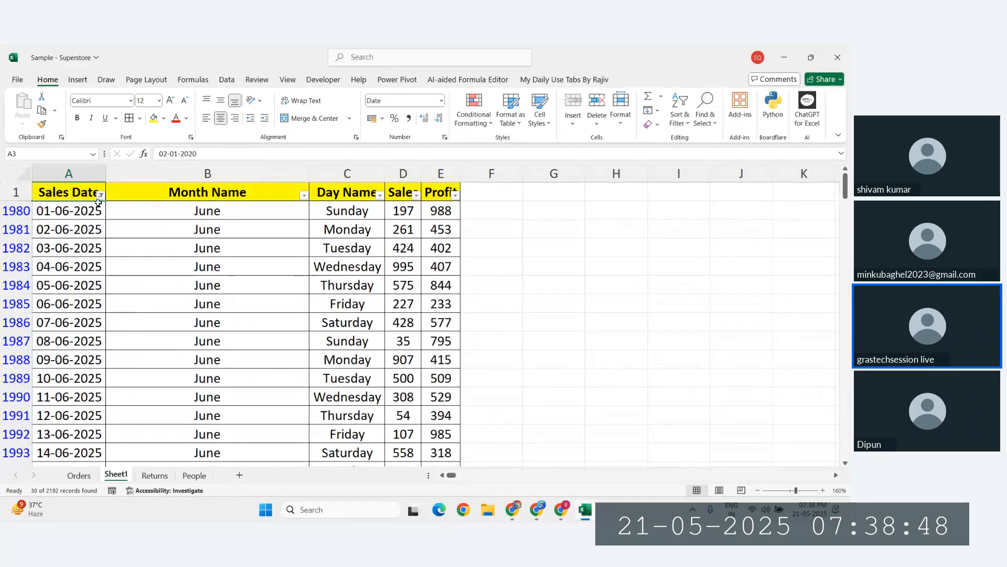
key(ctrl+z)
Filter the Sales Date column with the This Month date filter and undo the filter
click(93, 195)
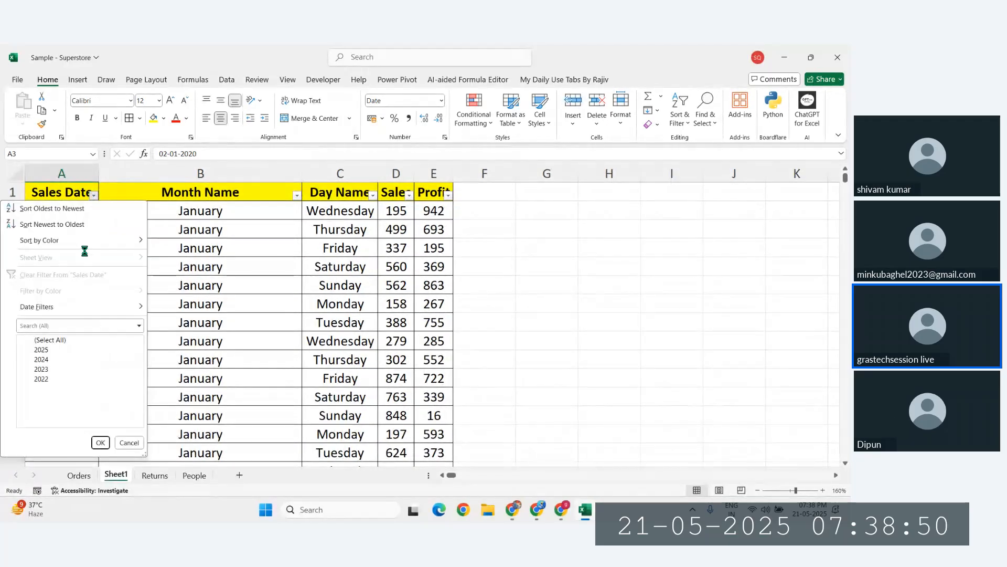
mouse_move(74, 309)
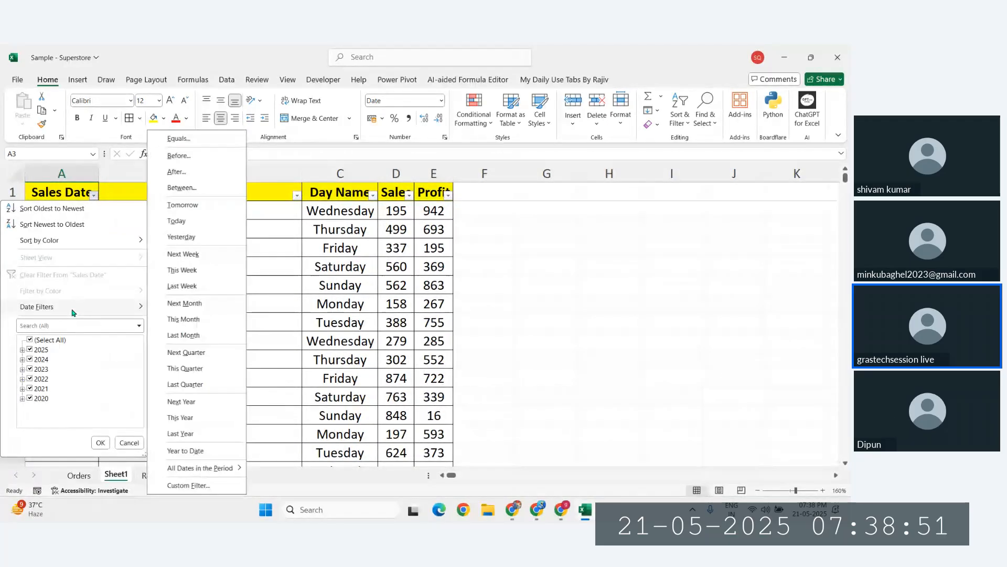
click(188, 321)
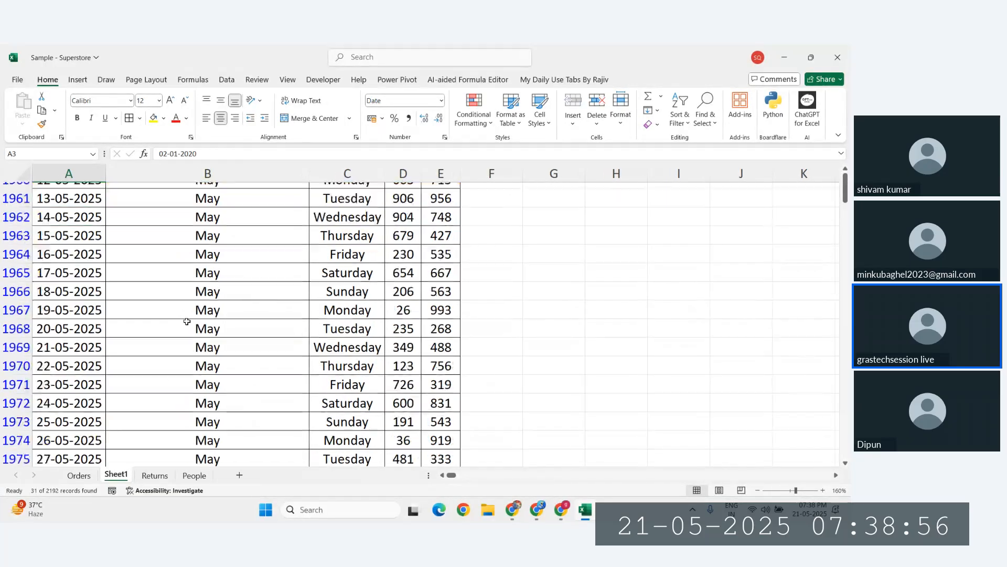
scroll(187, 322, up, 2)
scroll(187, 321, up, 1)
key(ctrl+z)
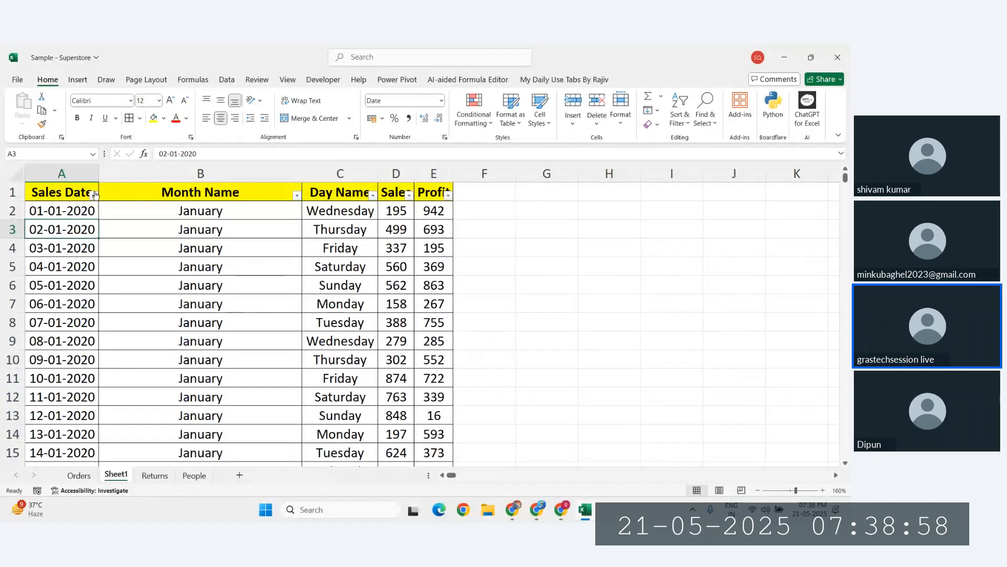
click(94, 195)
mouse_move(92, 310)
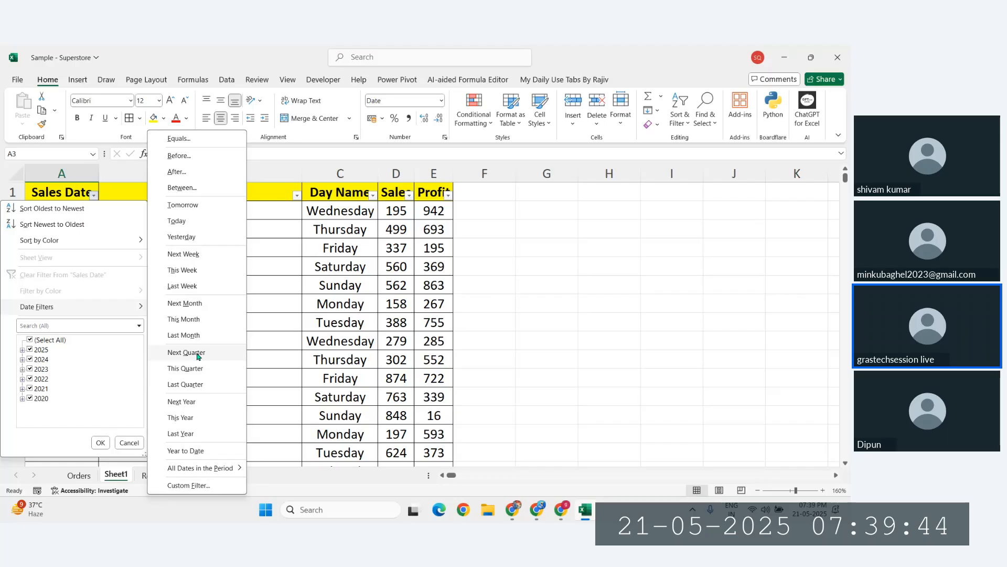
click(626, 292)
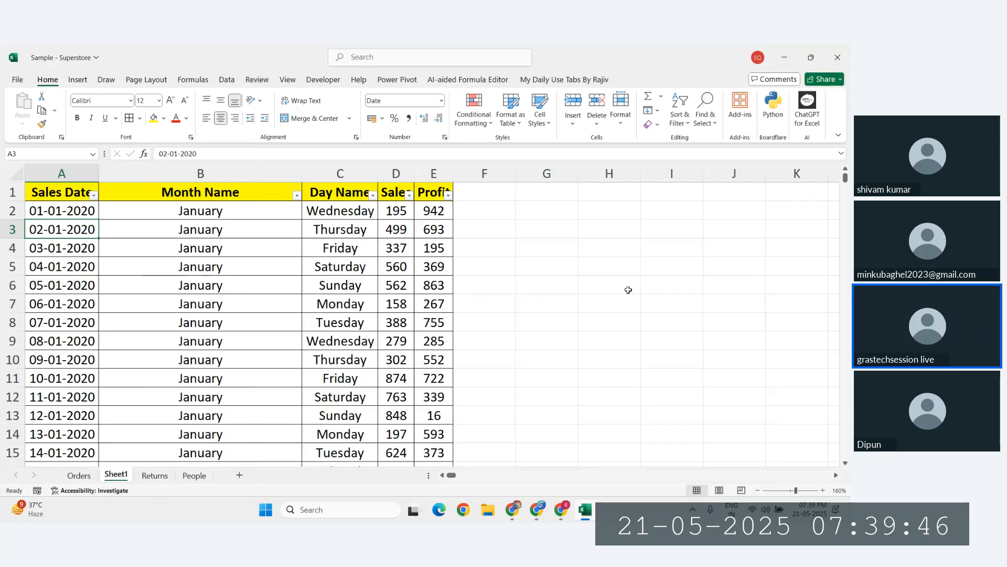
Add a new worksheet and fill the month series Jan to Dec down cells D2:D13
click(277, 475)
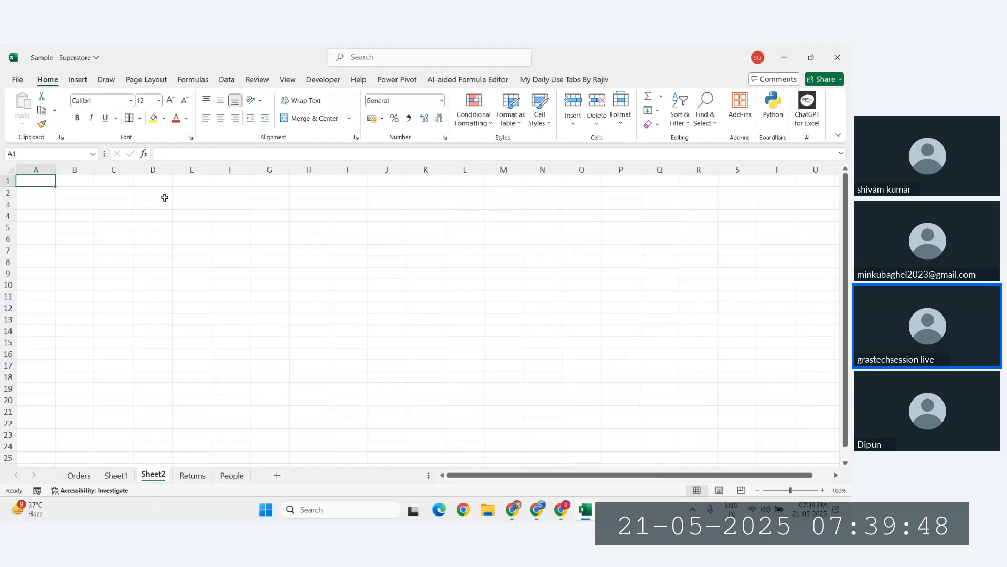
click(153, 197)
ctrl+scroll(158, 198, up, 5)
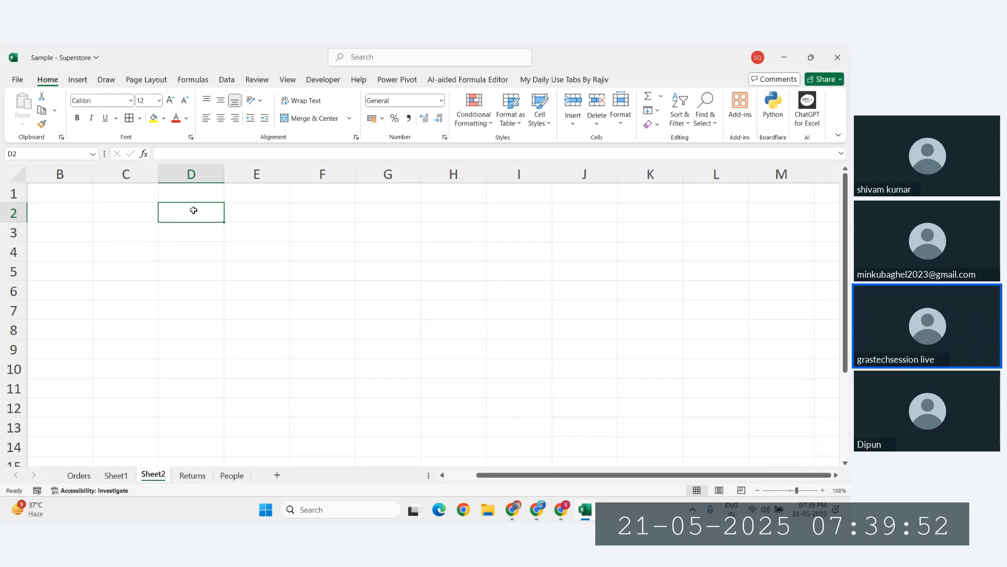
text(Jan)
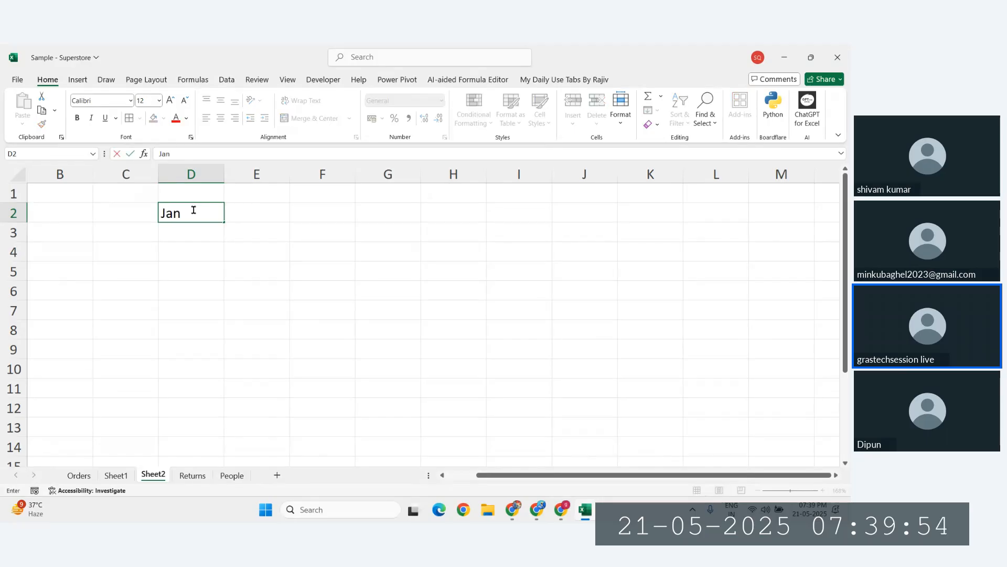
key(Return)
click(192, 208)
drag(223, 222, 253, 394)
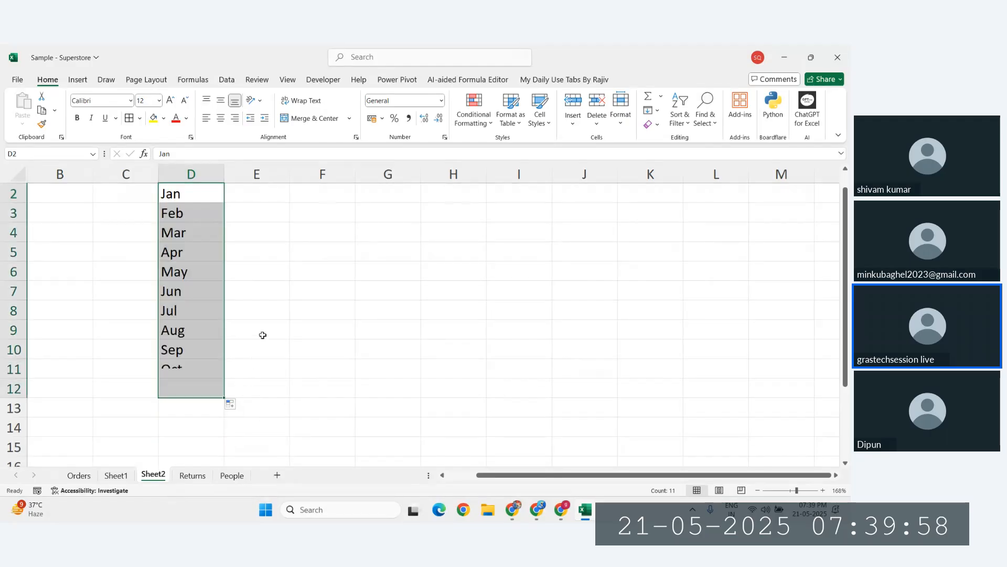
click(229, 403)
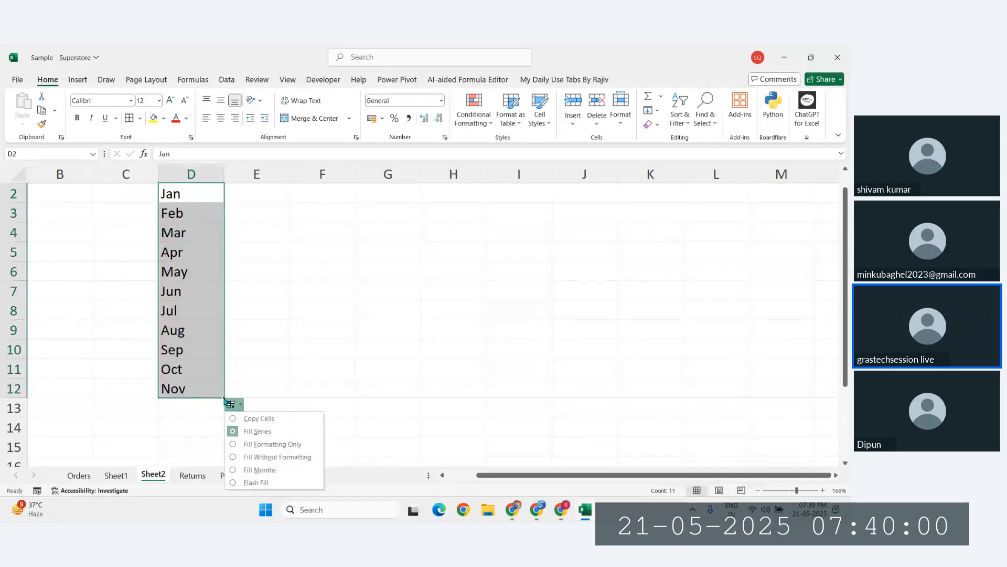
click(223, 395)
drag(223, 397, 224, 416)
scroll(251, 310, up, 1)
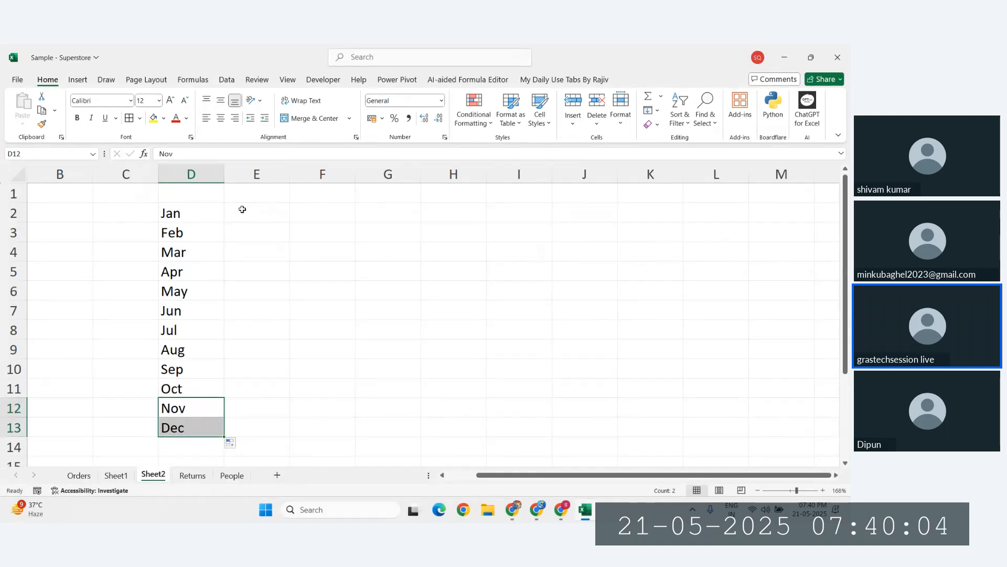
Merge and center cells E2:E4 beside Jan to Mar and enter Q1 in the merged cell
drag(242, 209, 250, 246)
click(303, 119)
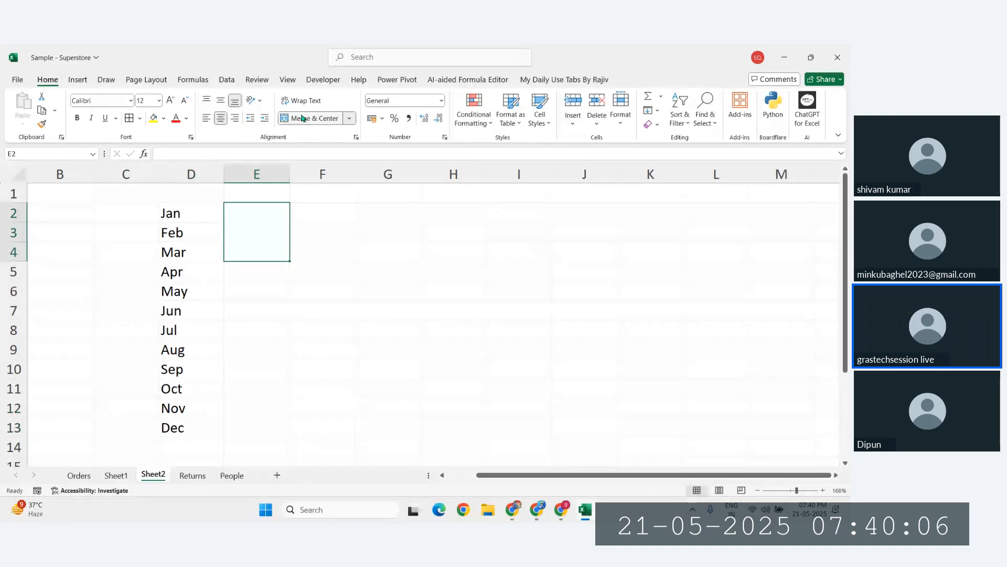
text(Q1)
key(Return)
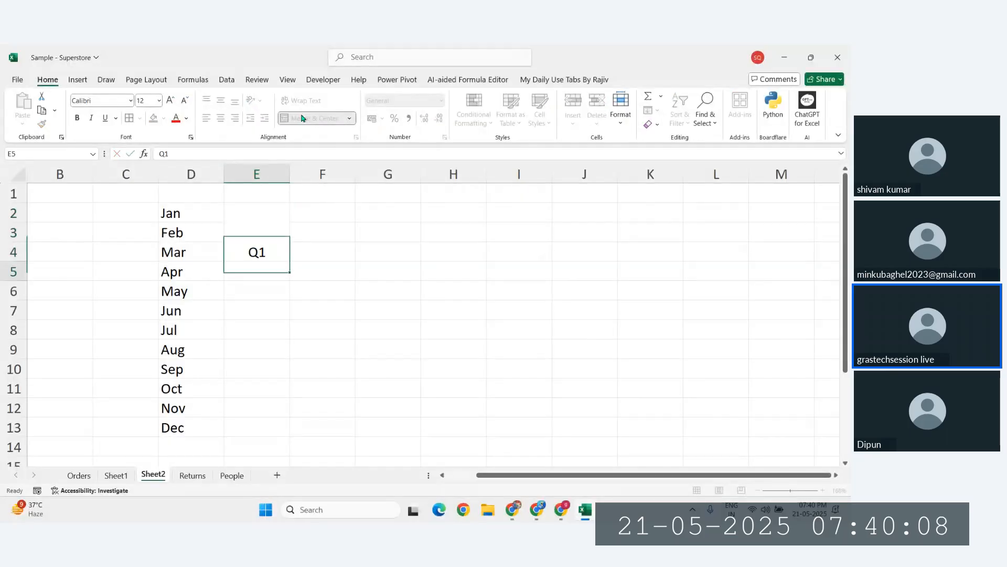
Enter the column headings Normal in E1 and Financial in F1, and select the merged Q1 cell
click(261, 193)
text(No)
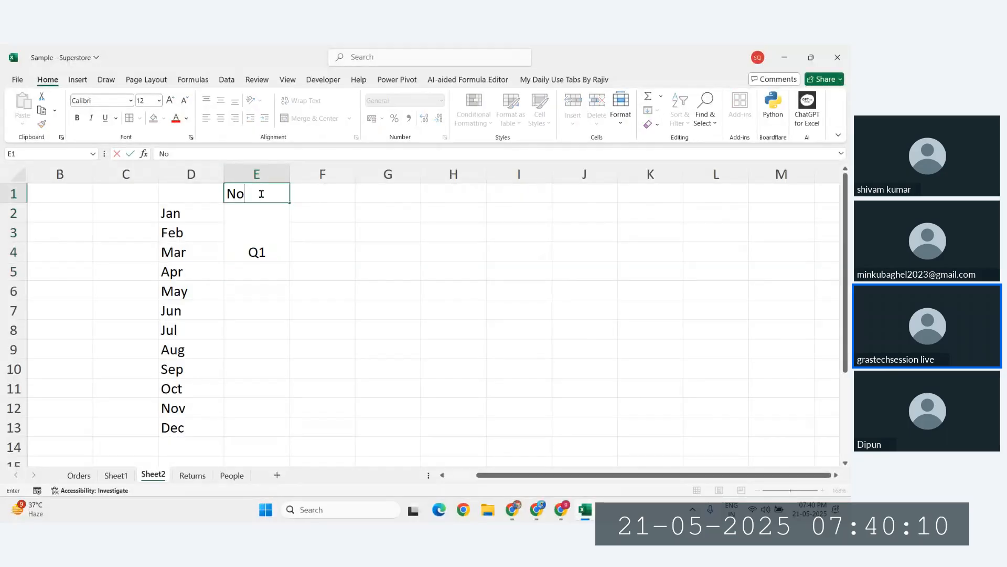
text(rmal)
key(Tab)
text(Fi)
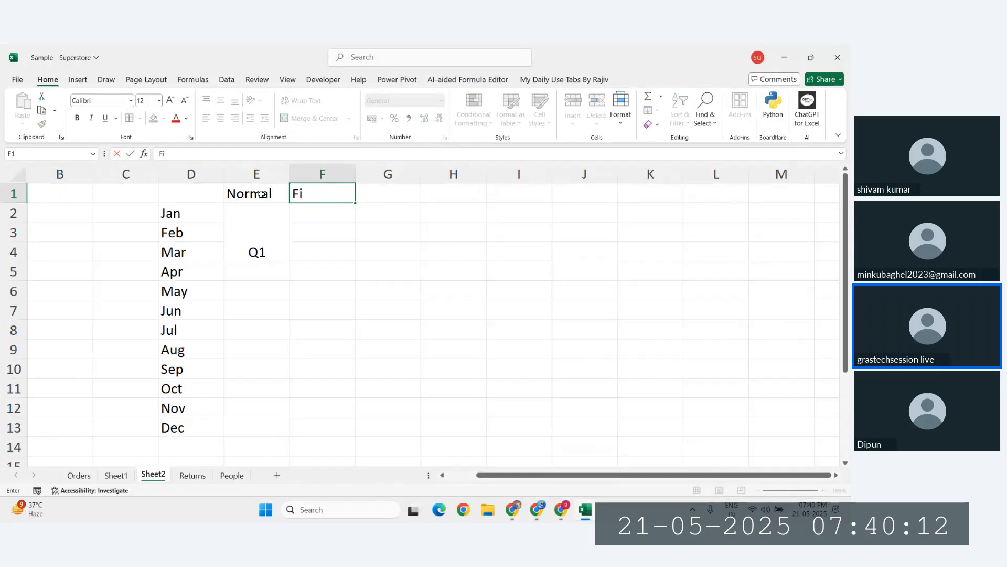
text(nancial)
key(Return)
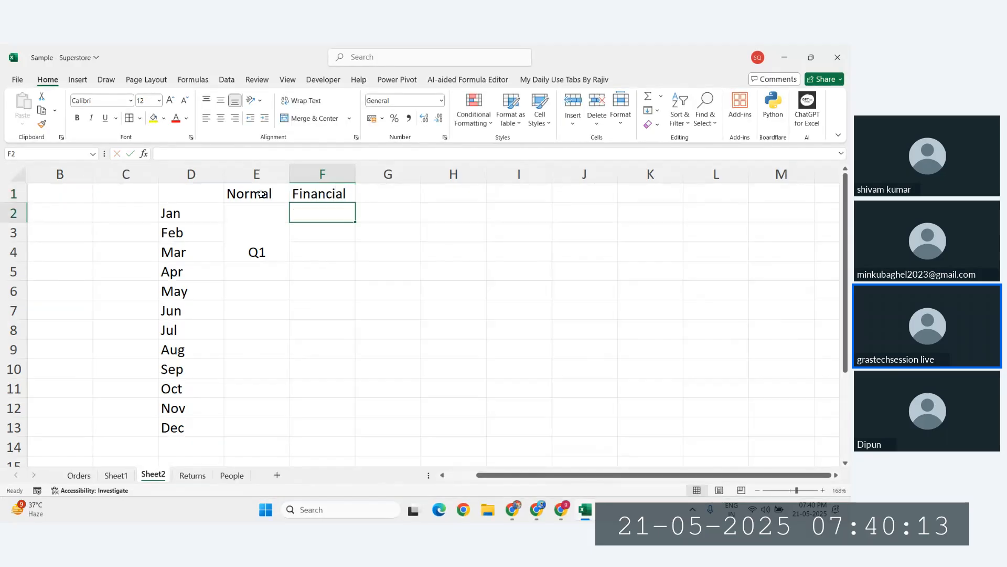
click(266, 222)
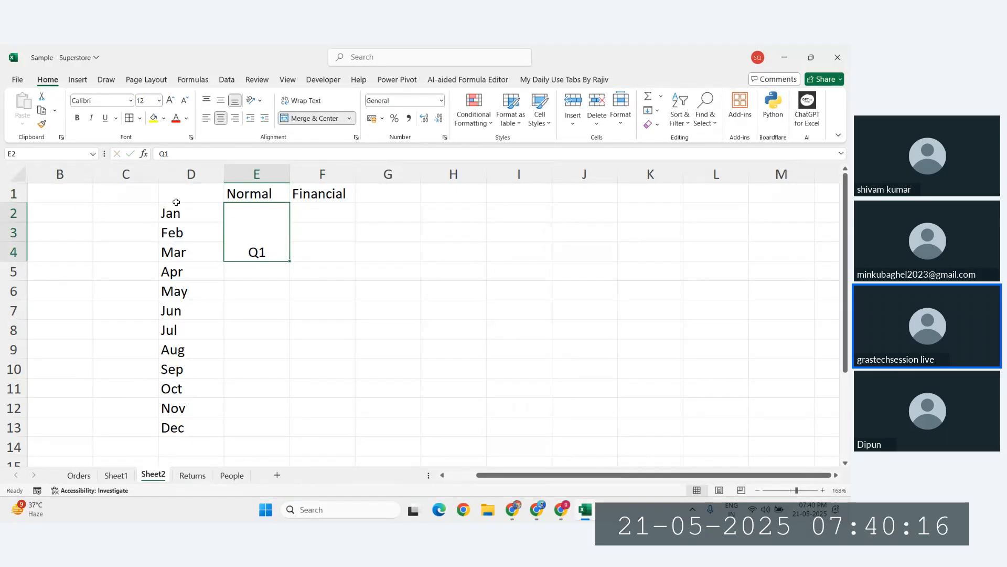
Centre the contents of D2:F13 both vertically and horizontally
drag(176, 210, 311, 435)
click(220, 100)
click(221, 118)
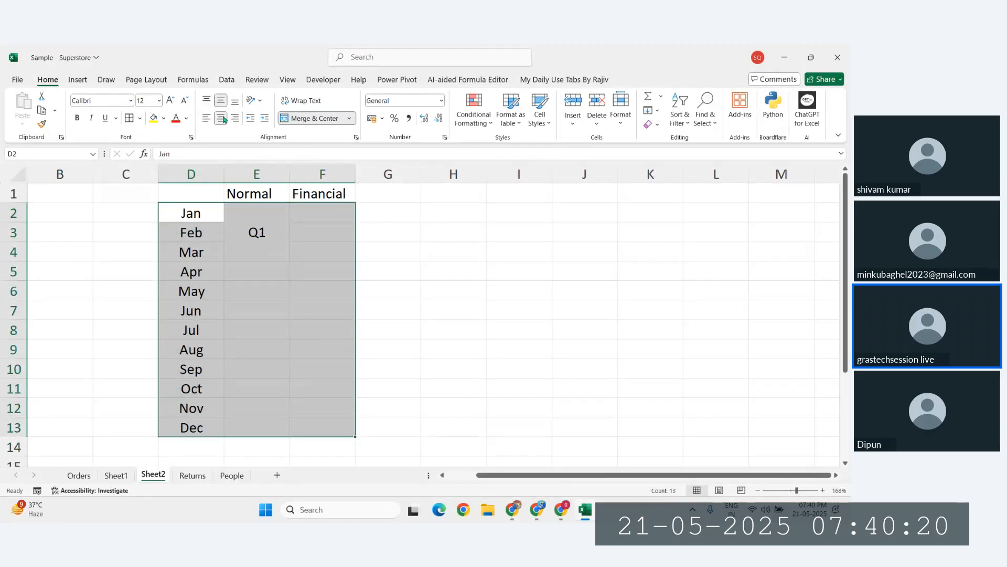
click(277, 220)
Copy the merged Q1 cell's formatting with Format Painter to E5:E7, E8:E10 and E11:E13, one block at a time
drag(258, 275, 258, 318)
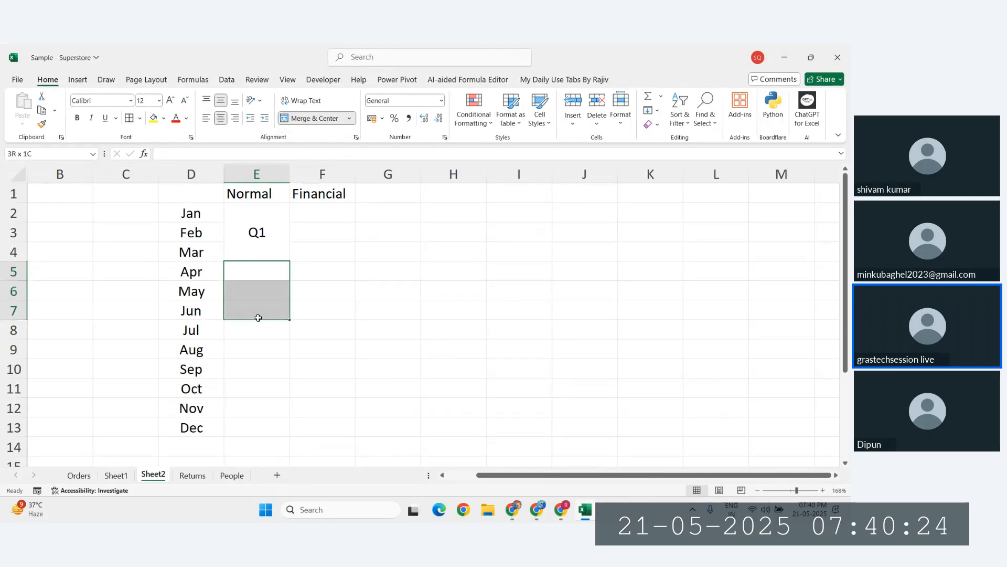
click(257, 246)
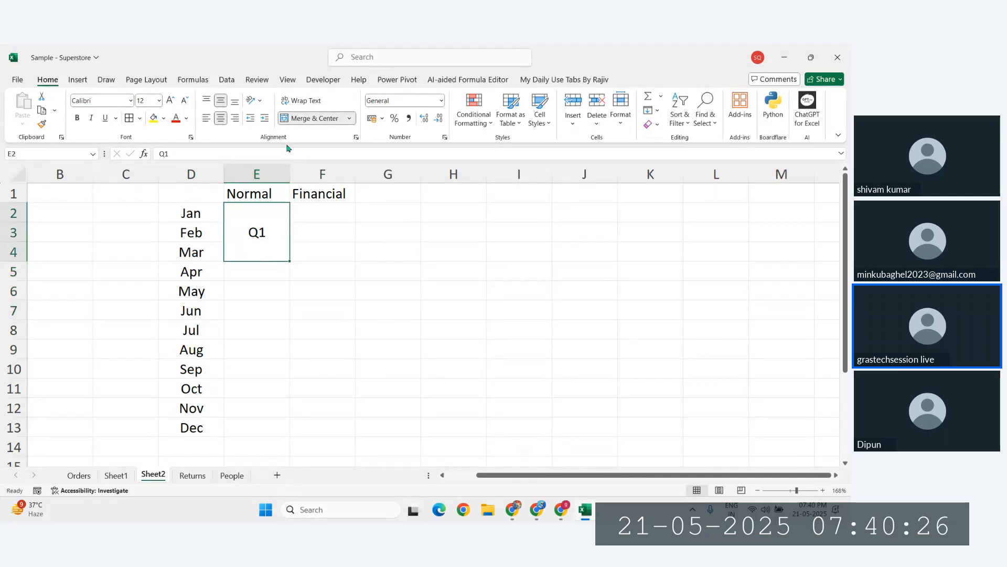
click(42, 123)
click(248, 272)
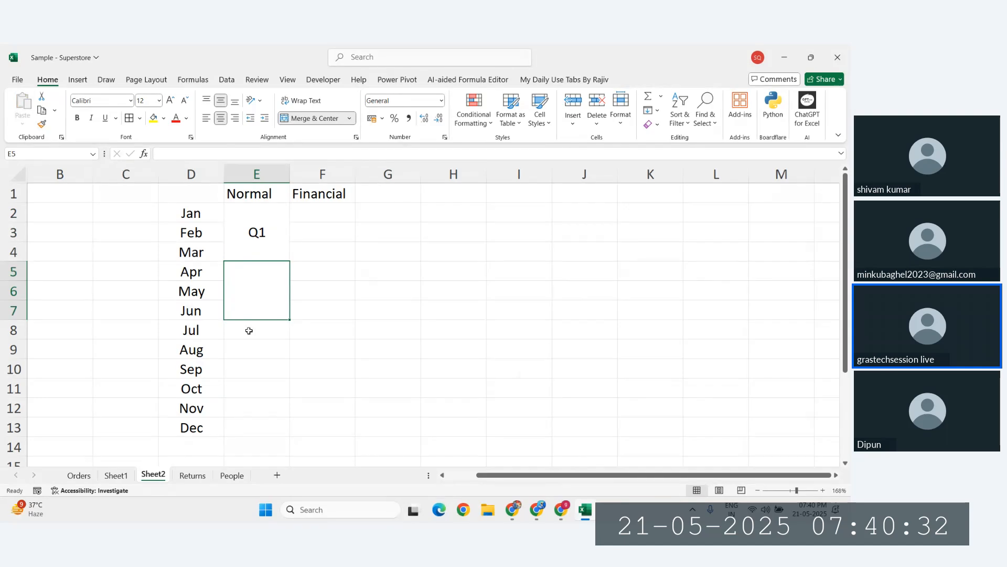
click(44, 125)
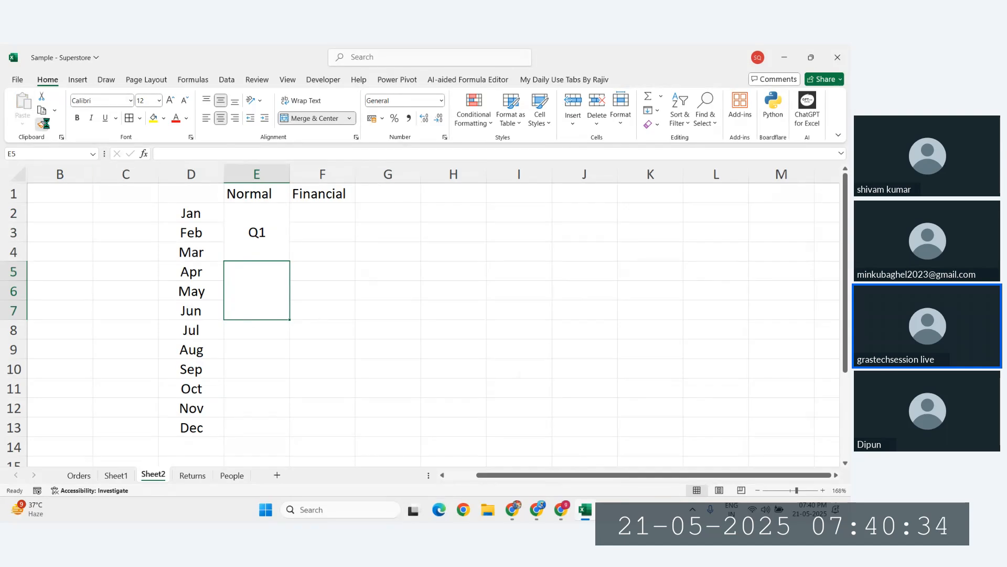
click(242, 331)
click(42, 124)
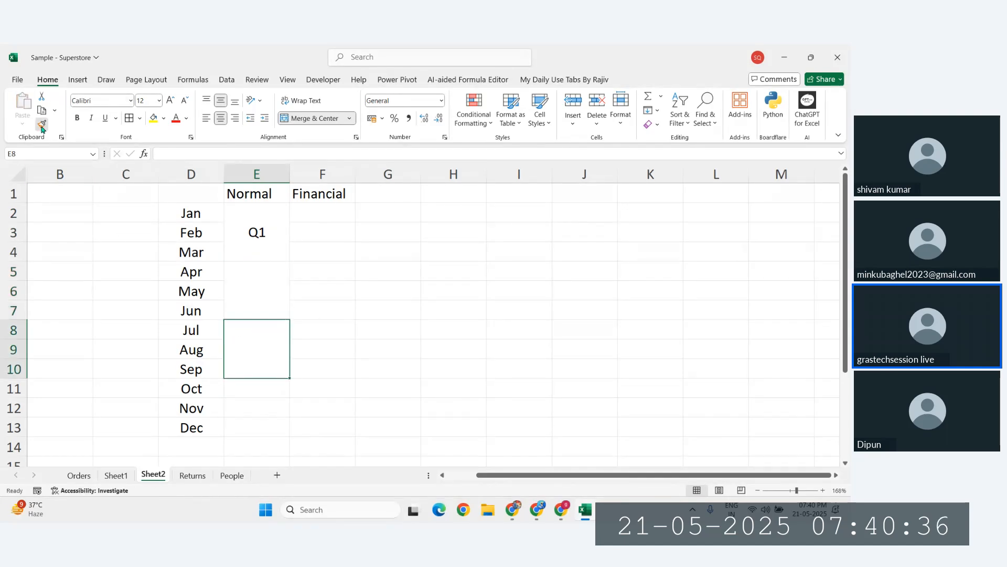
click(252, 387)
click(265, 288)
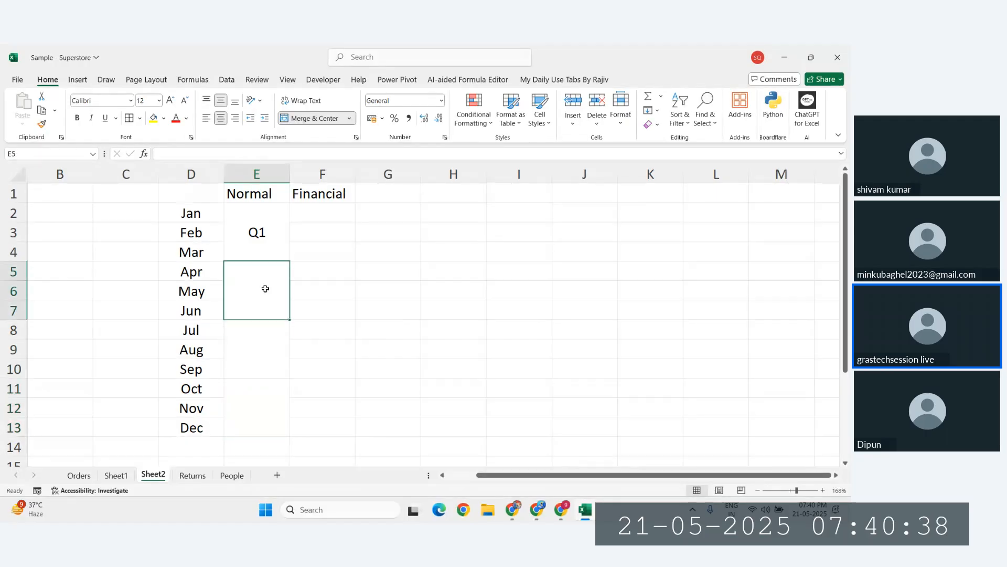
Undo the three block-by-block format copies in column E
key(ctrl+z)
key(ctrl+z)
key(ctrl+z)
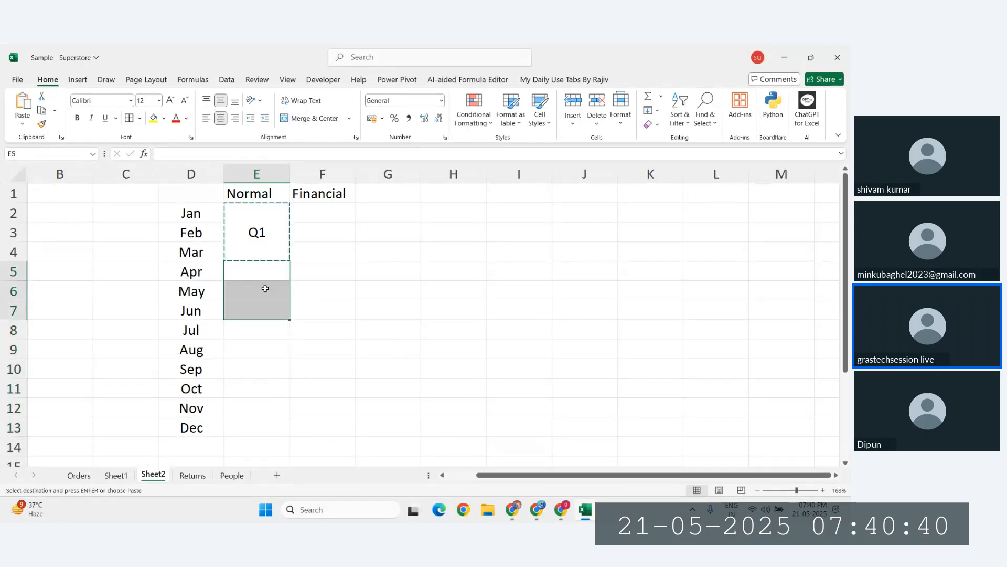
drag(263, 269, 259, 421)
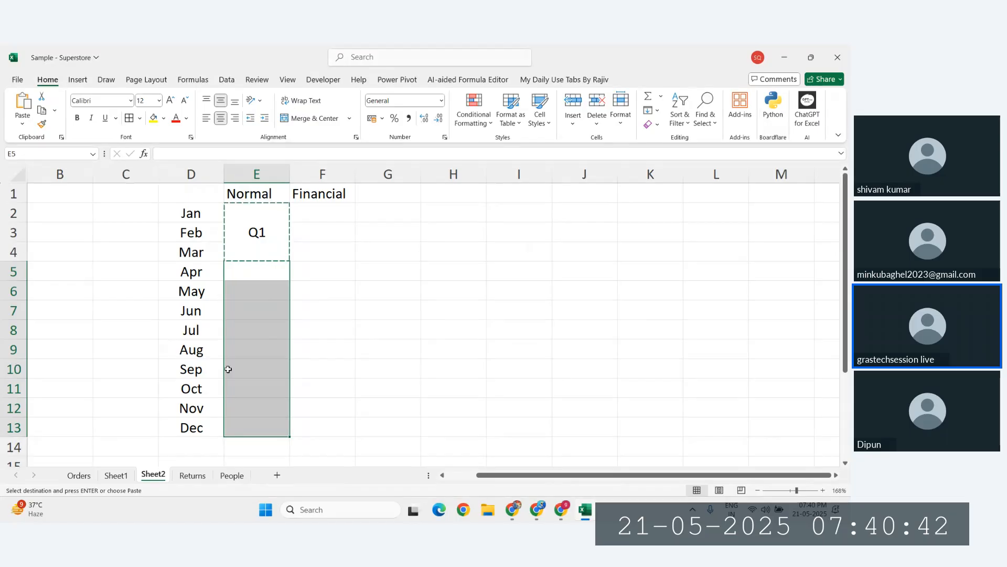
click(42, 124)
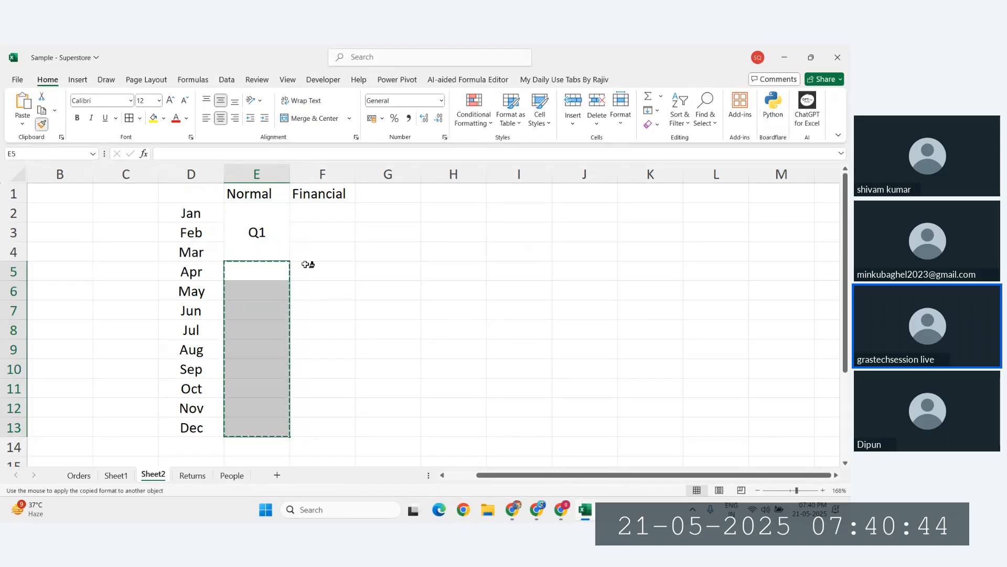
key(Escape)
Apply the merged Q1 cell's formatting to E5:E13 in one pass with Format Painter and check the merged blocks
click(261, 231)
click(42, 124)
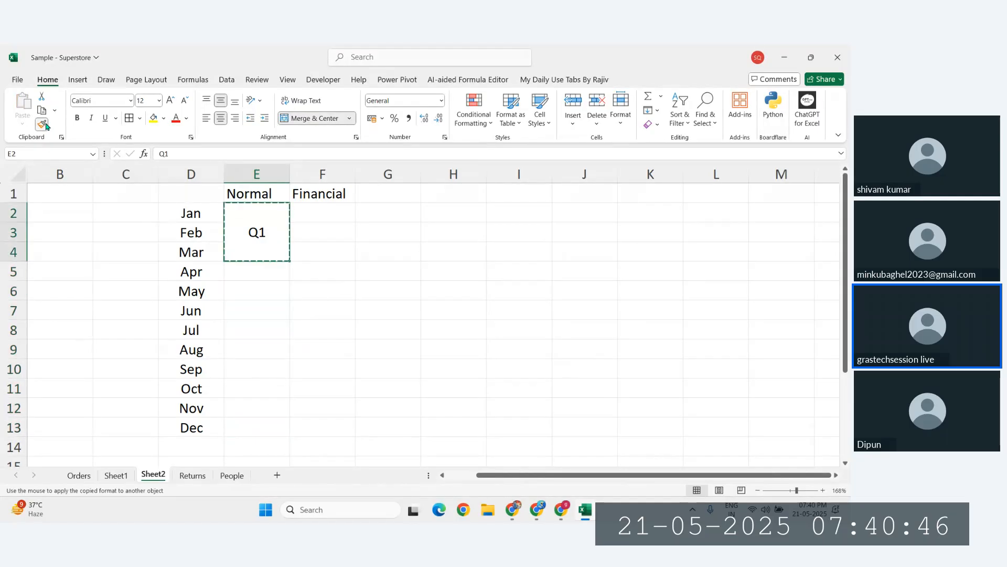
drag(233, 270, 252, 425)
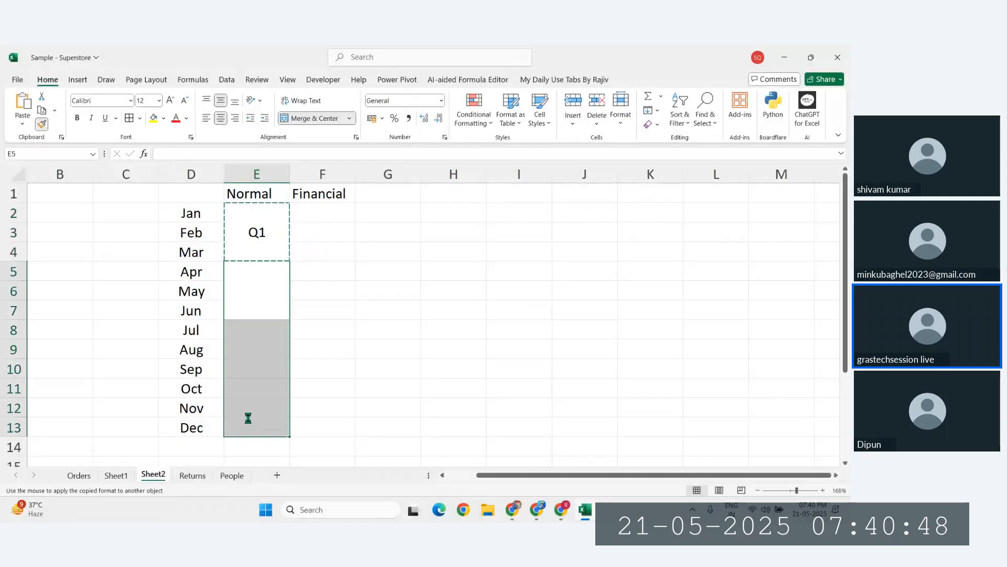
click(411, 383)
click(220, 270)
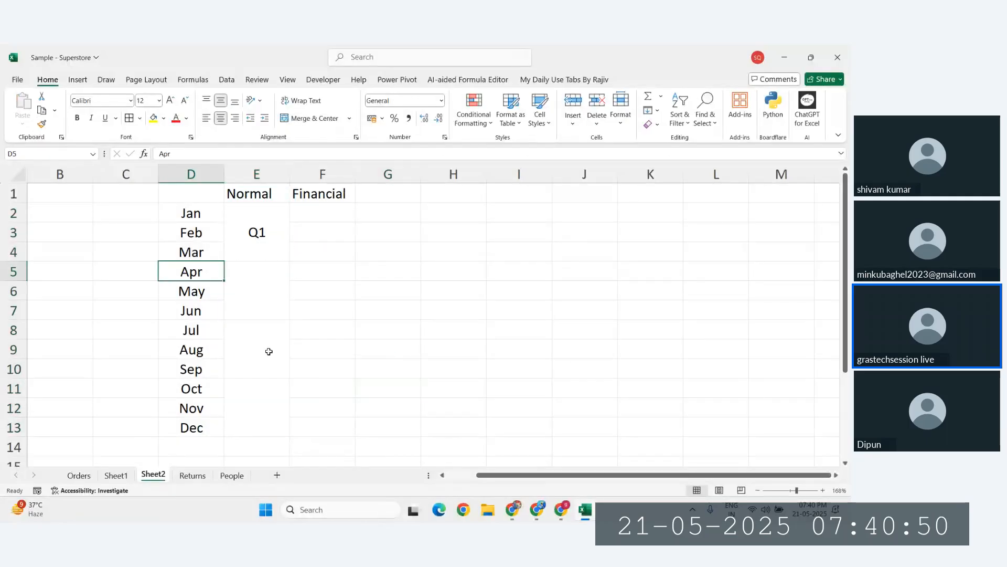
click(269, 350)
click(276, 413)
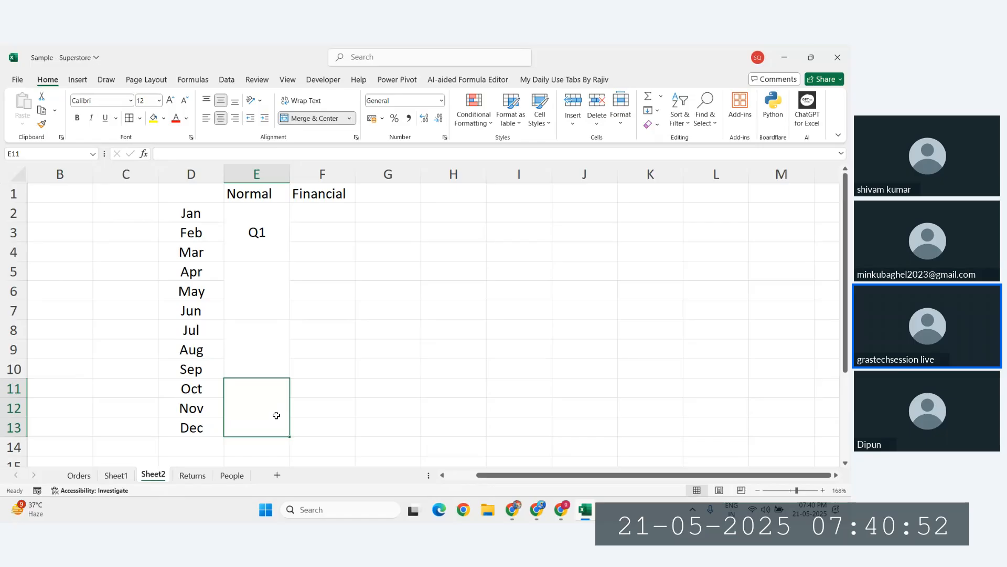
click(272, 347)
Enter Q2, Q3 and Q4 in the merged Normal blocks for Apr–Jun, Jul–Sep and Oct–Dec
click(271, 289)
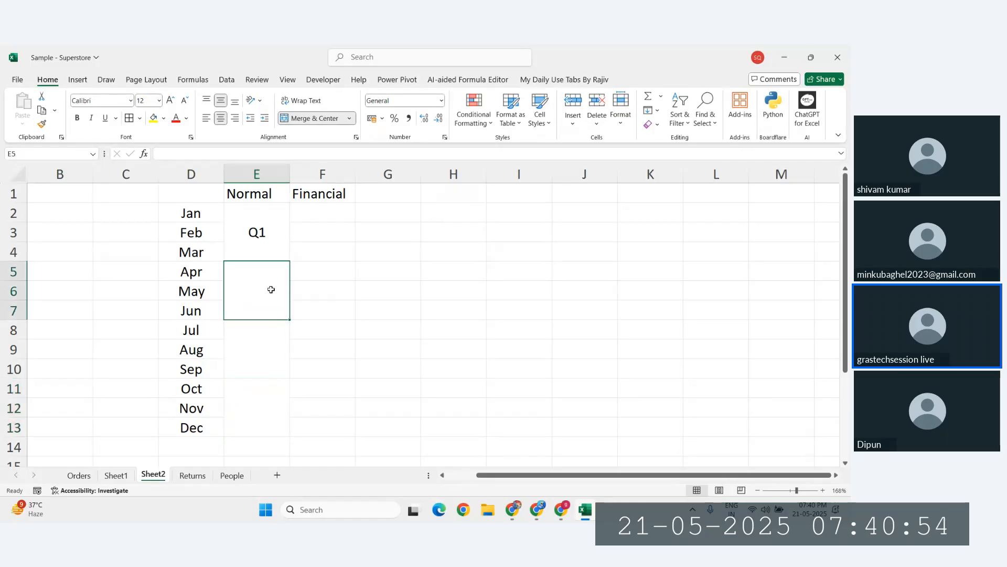
text(Q2)
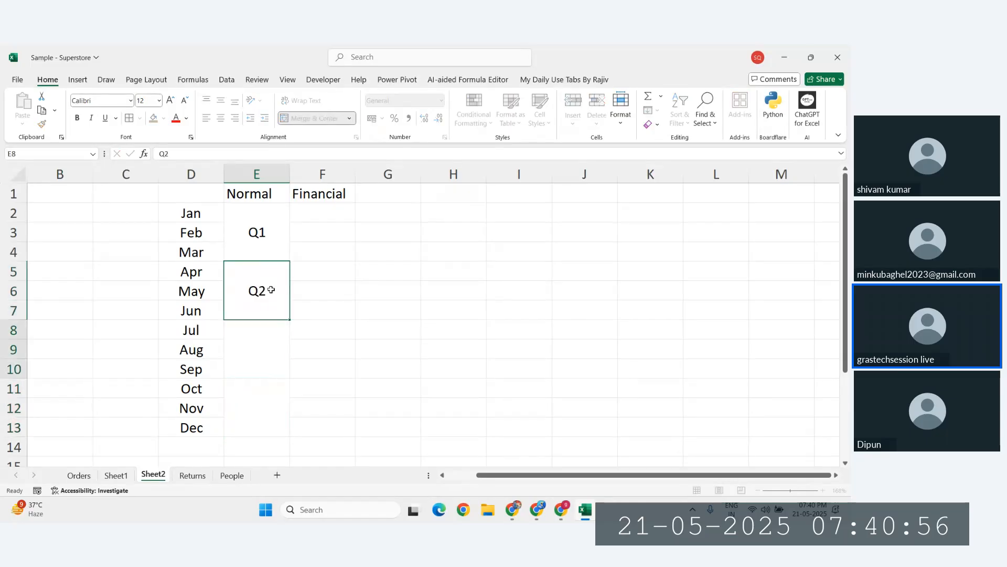
key(Return)
text(Q3)
key(Return)
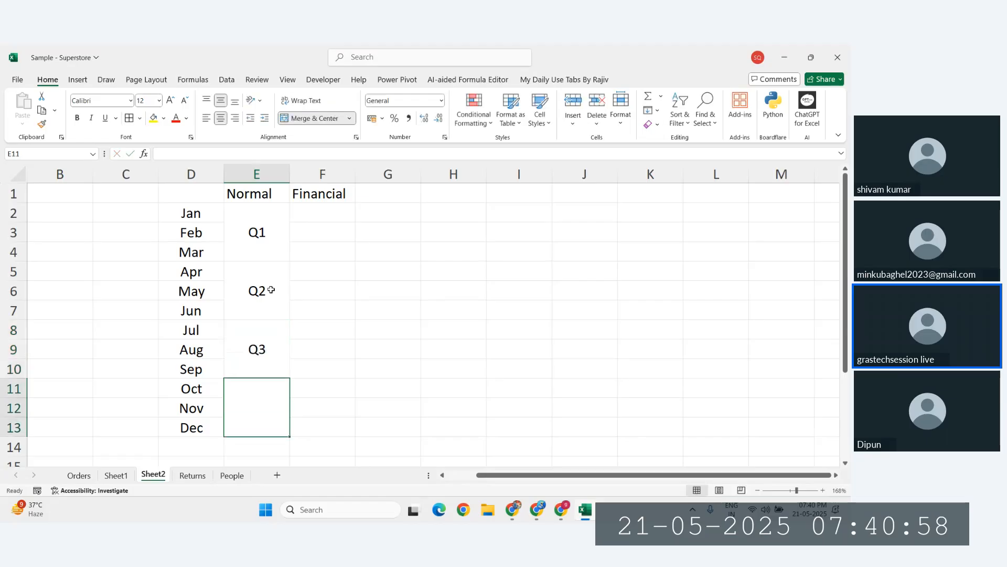
text(Q4)
key(Return)
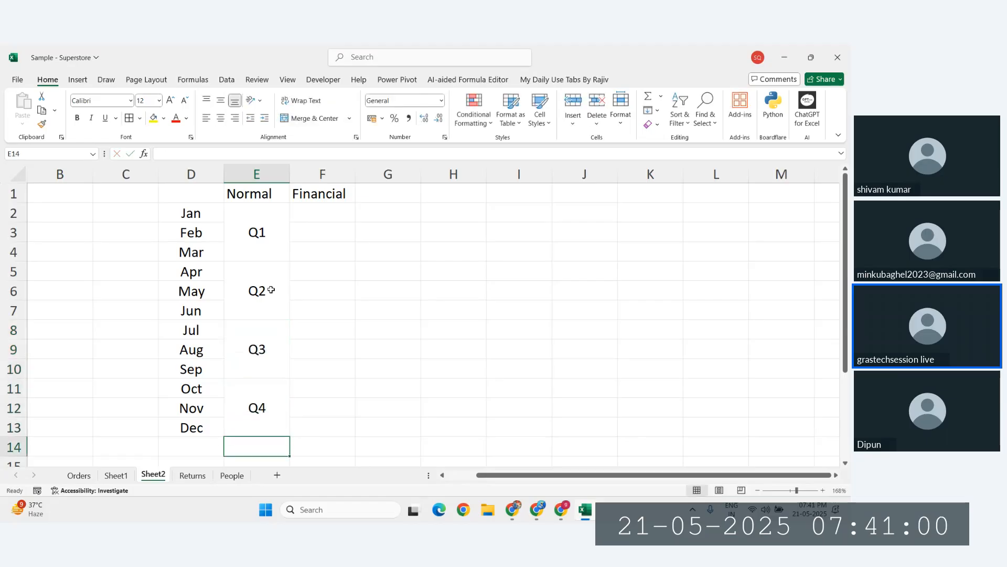
Fill the merged quarter labels from the Normal column into the Financial column, rows 2 to 13
drag(206, 215, 273, 417)
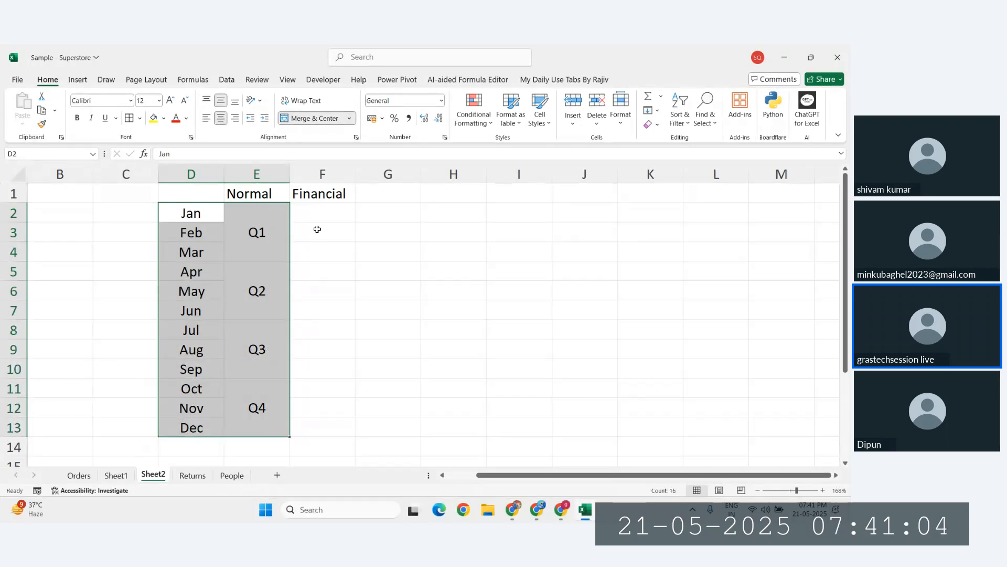
click(313, 212)
drag(265, 225, 347, 423)
key(ctrl+r)
click(341, 341)
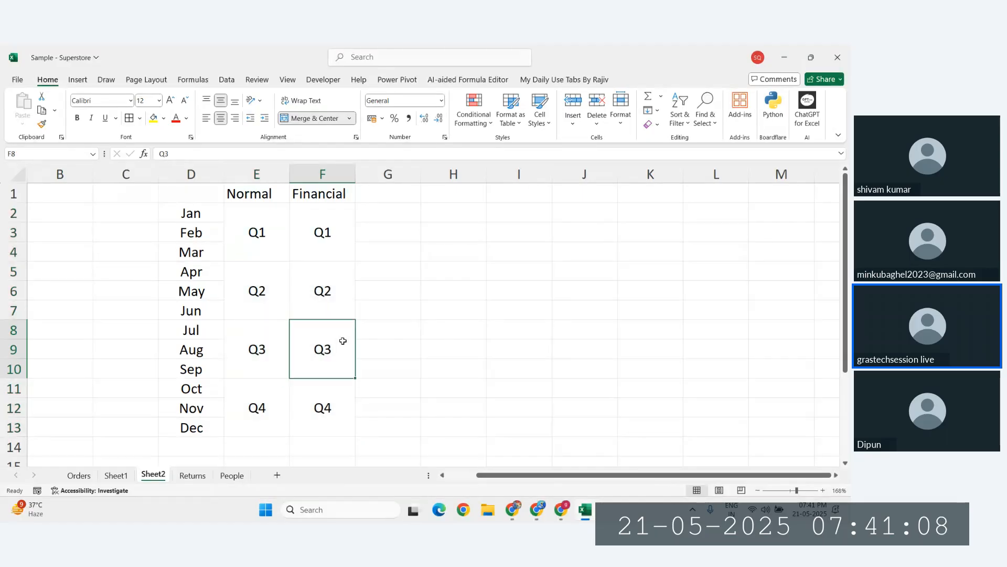
Set the Financial quarters to Q1 for Apr–Jun, Q2 for Jul–Sep and Q3 for Oct–Dec
click(339, 225)
key(Down)
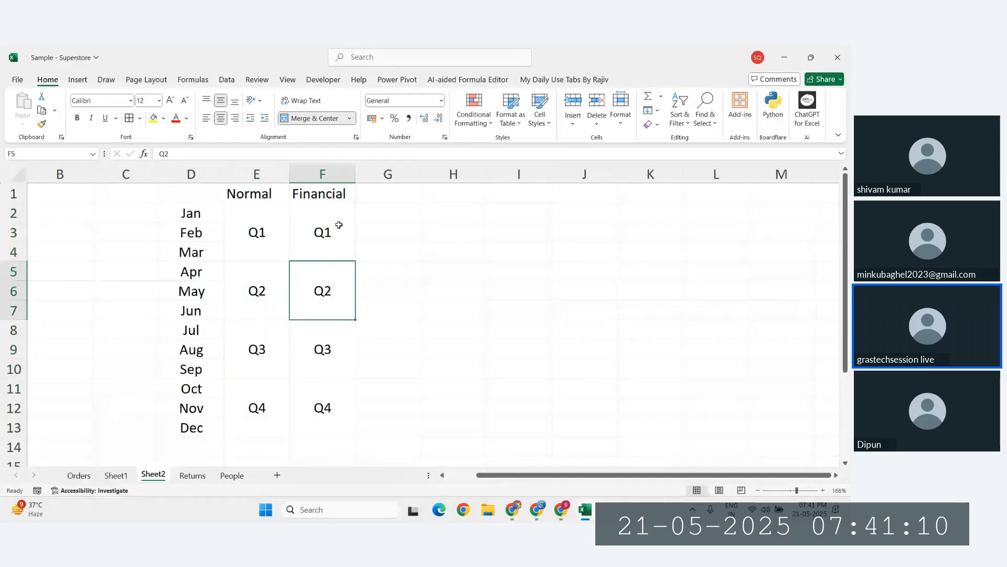
text(Q1)
key(Return)
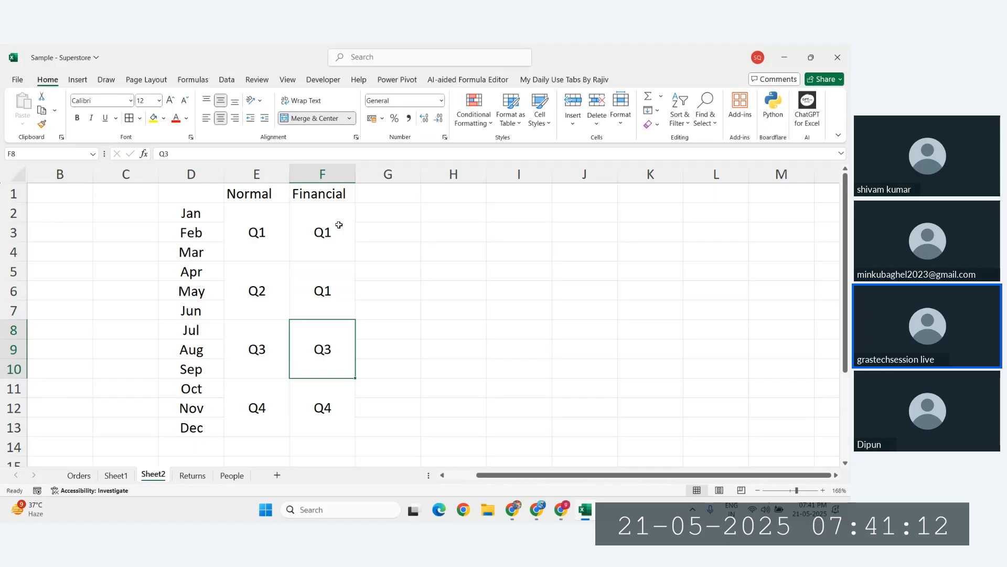
text(Q2)
key(Return)
text(Q3)
key(Return)
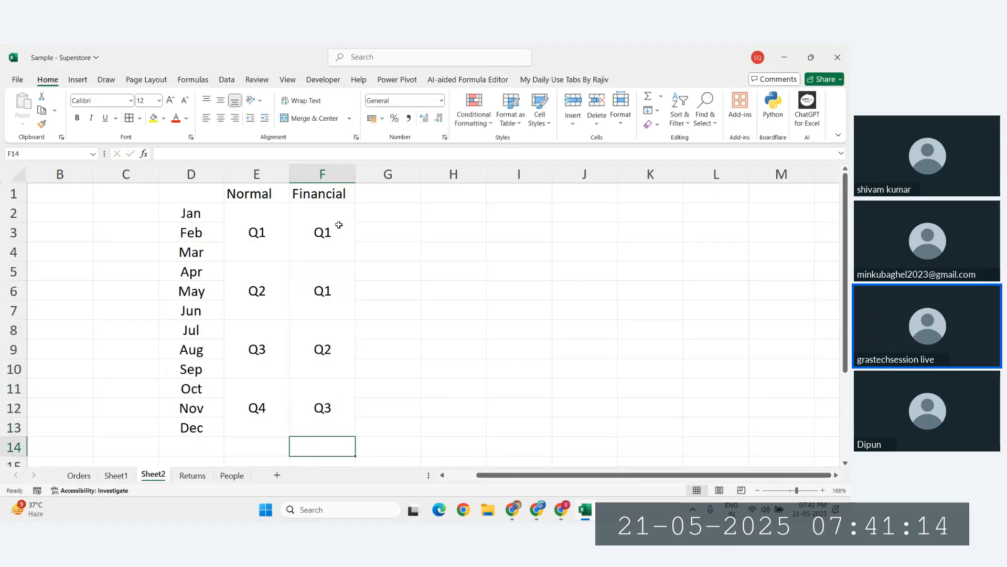
Set the Financial quarter for Jan–Mar to Q4
key(Up)
key(Up)
key(Up)
key(Up)
text(Q4)
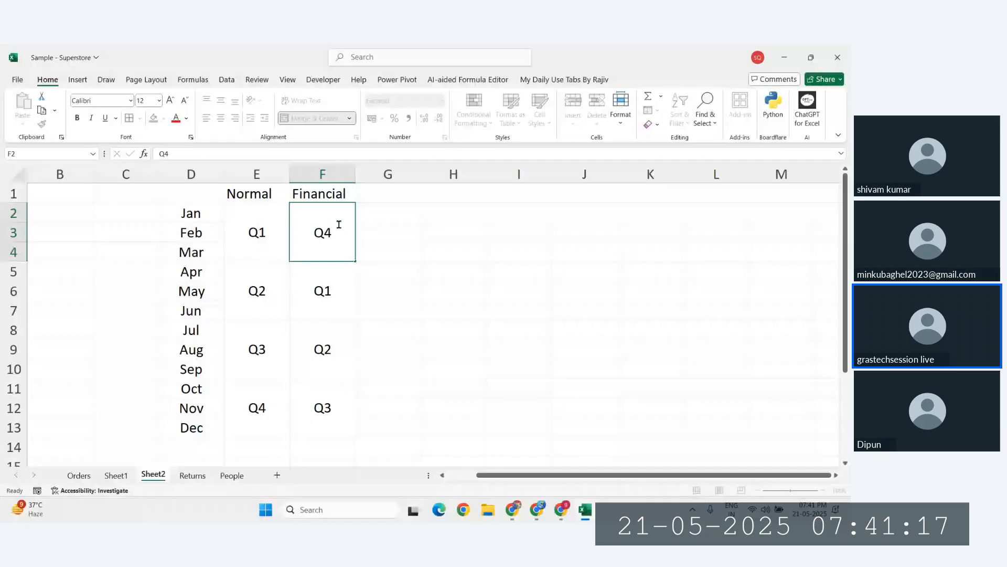
key(Return)
Enter the header MONTH in D1 above the month list
drag(192, 217, 337, 407)
click(196, 194)
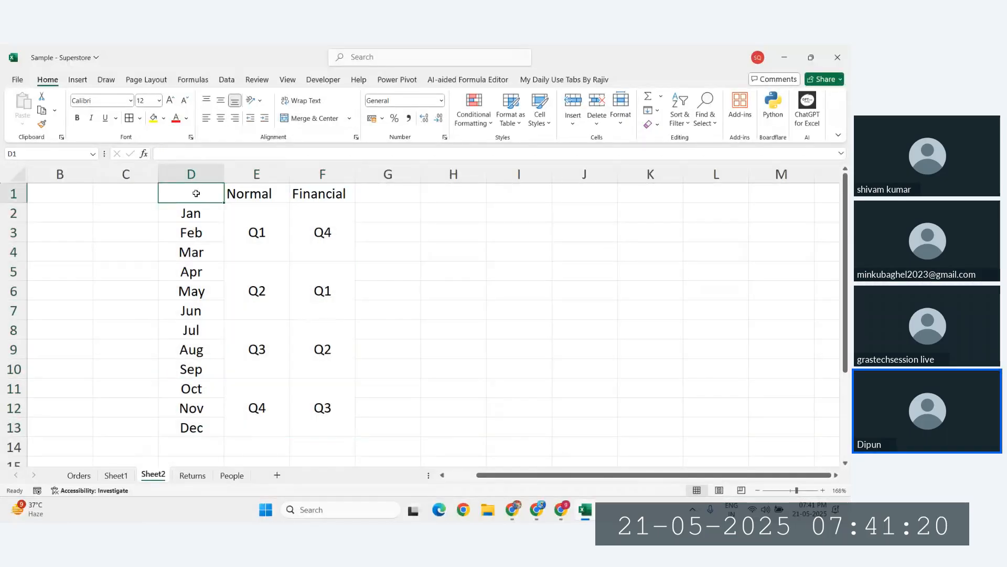
text(MONTH)
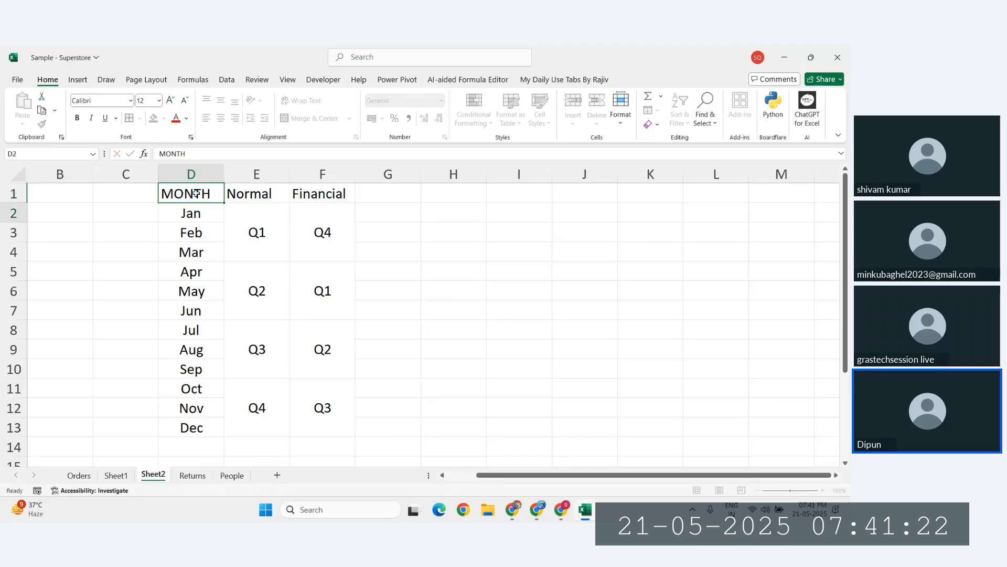
key(Return)
Add borders to every cell of the quarter table D1:F13 and centre its contents horizontally
key(ctrl+a)
click(130, 118)
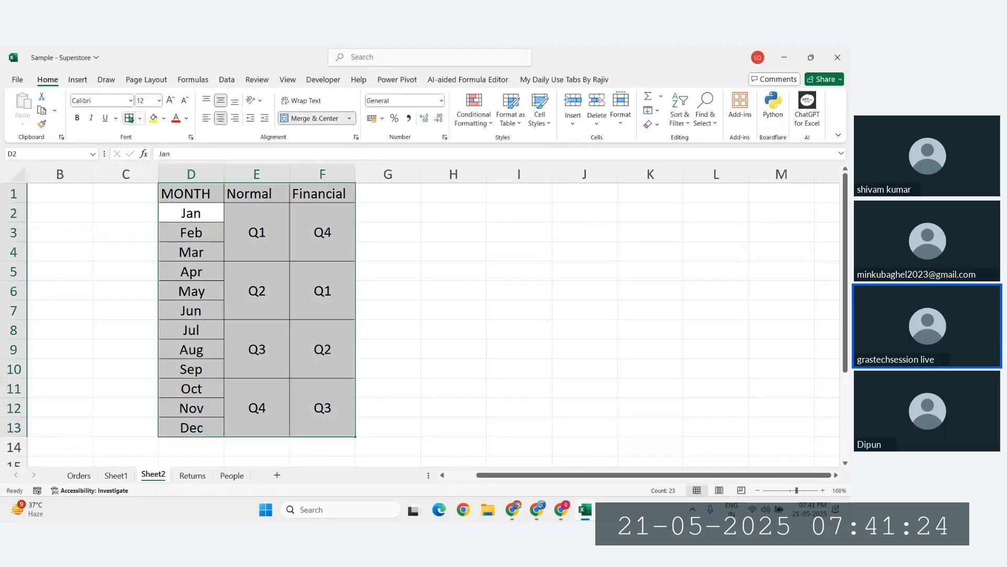
click(220, 118)
click(220, 118)
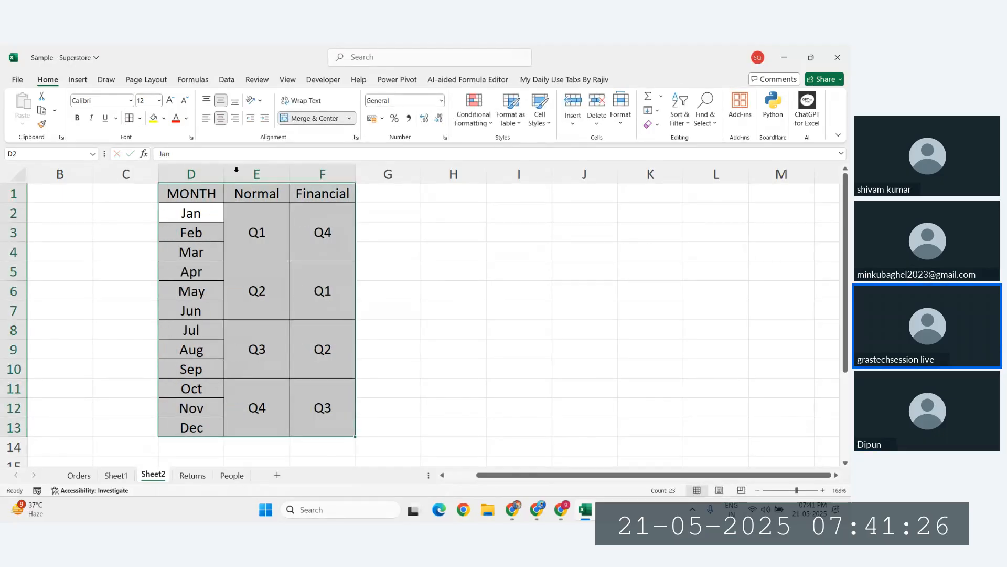
click(259, 248)
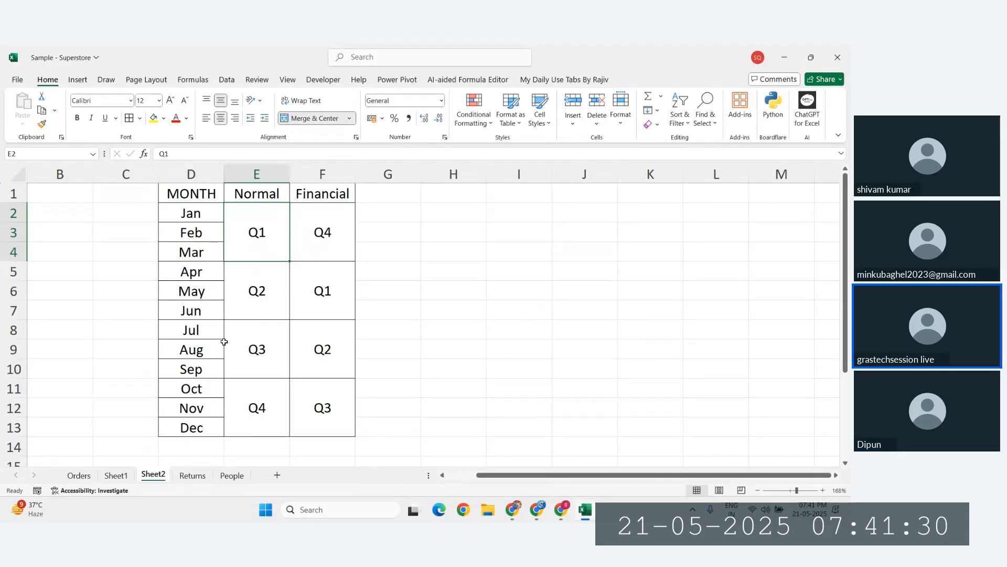
Filter the Sales Date column on Sheet1 to dates in This Quarter and review the filtered rows
click(116, 475)
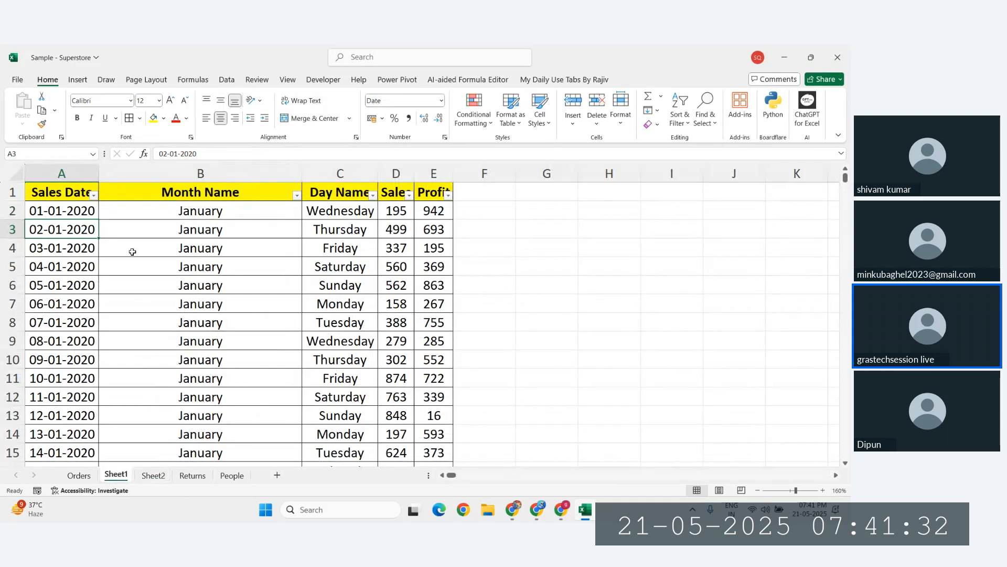
click(153, 475)
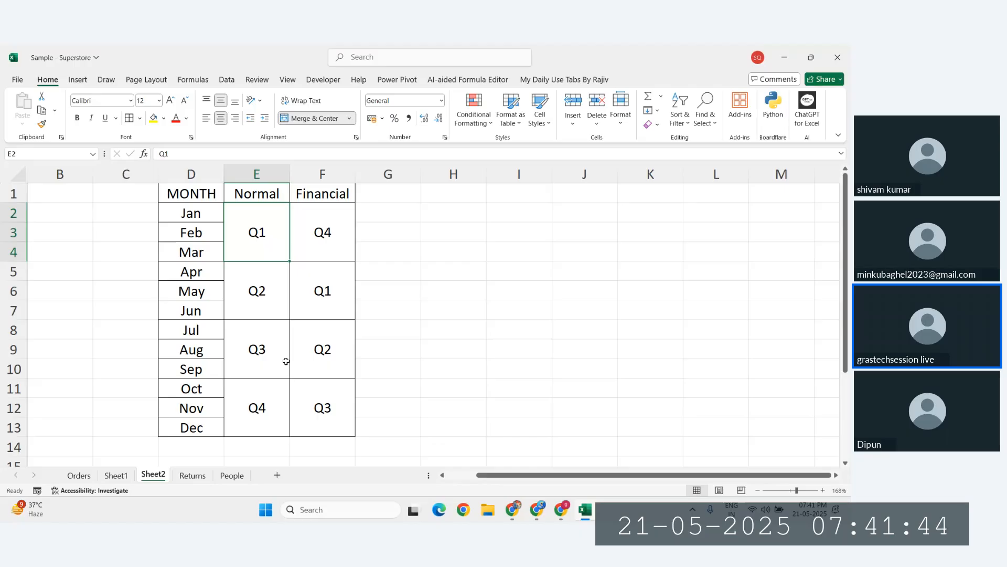
click(116, 476)
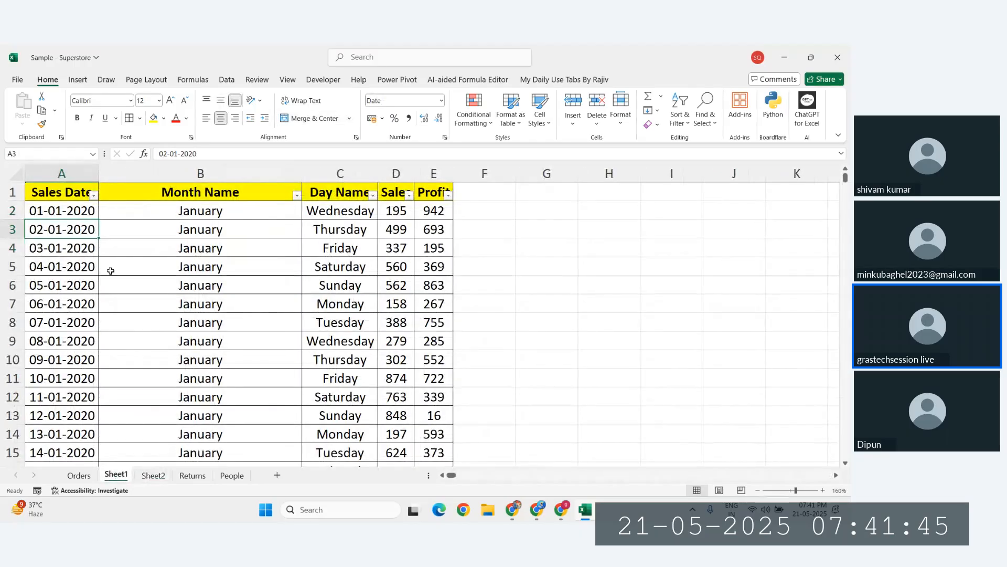
click(93, 194)
click(68, 306)
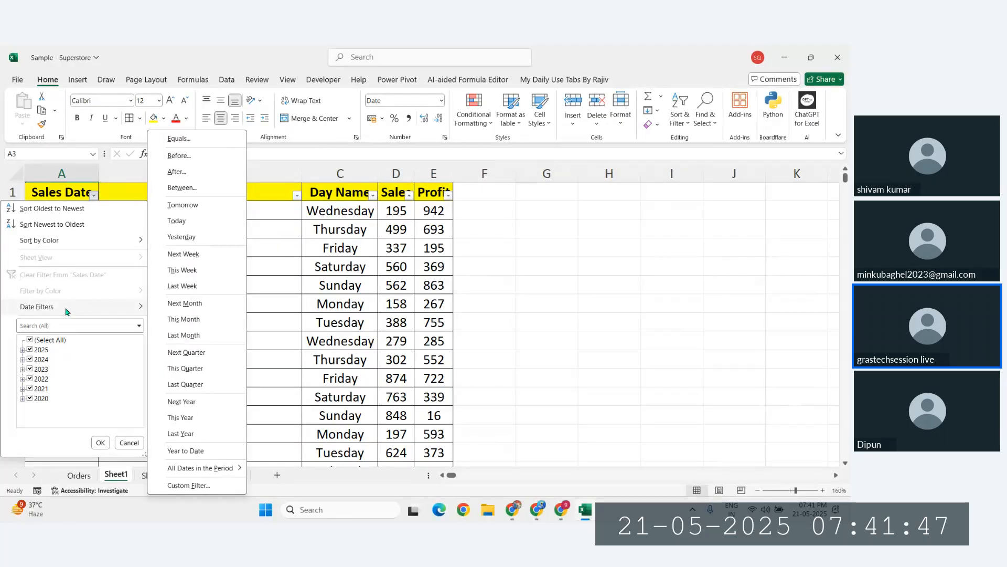
click(193, 372)
scroll(220, 296, down, 20)
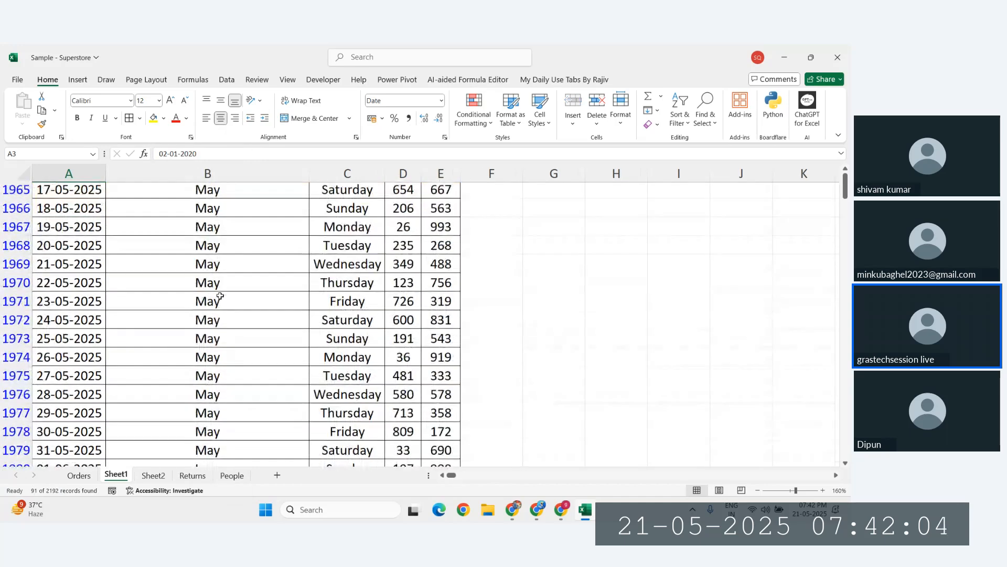
scroll(220, 295, up, 2)
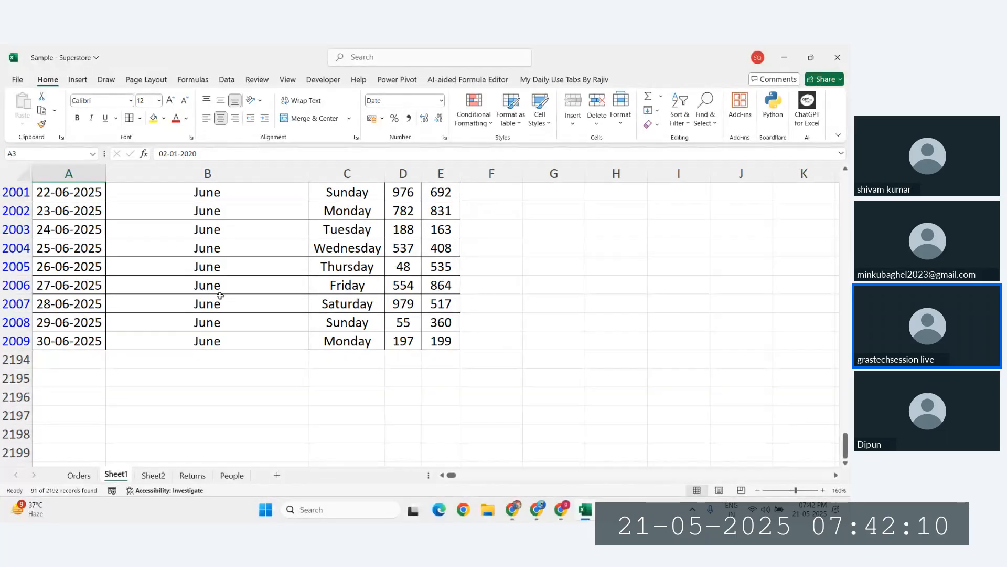
Clear the This Quarter filter from the Sales Date column and return to the header row of the sales list
scroll(220, 295, up, 1)
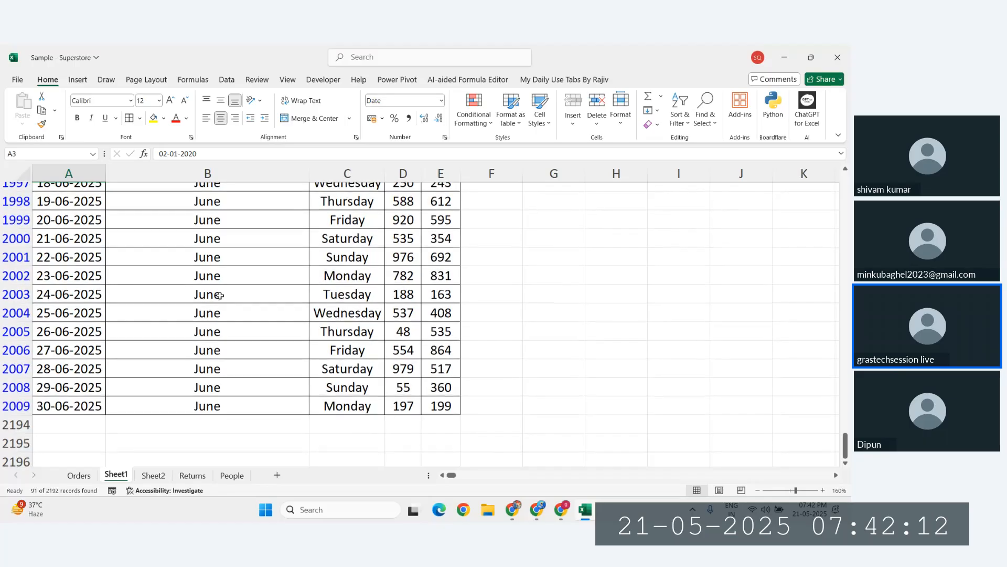
click(220, 296)
key(ctrl+shift+l)
scroll(131, 242, up, 12)
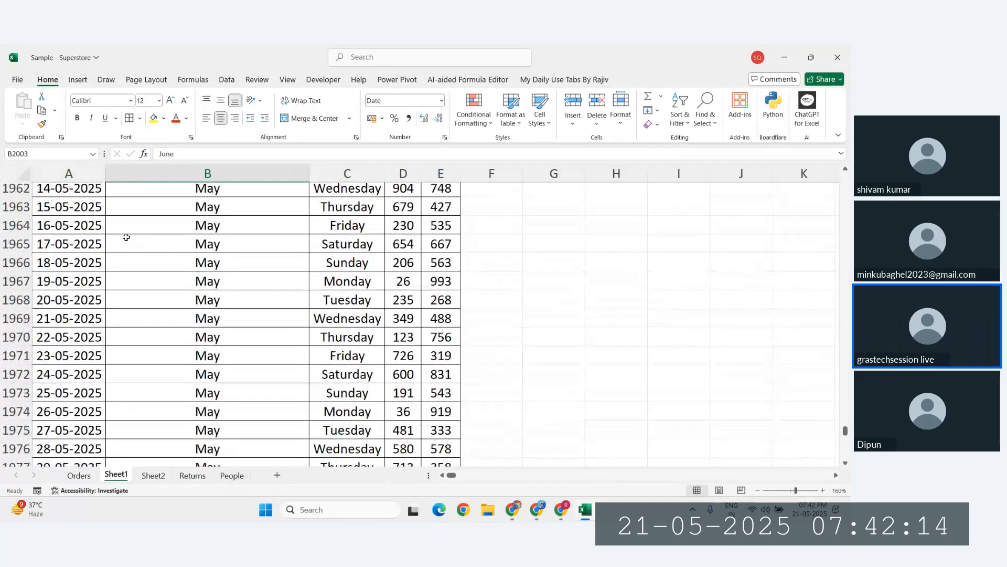
click(132, 241)
key(ctrl+Up)
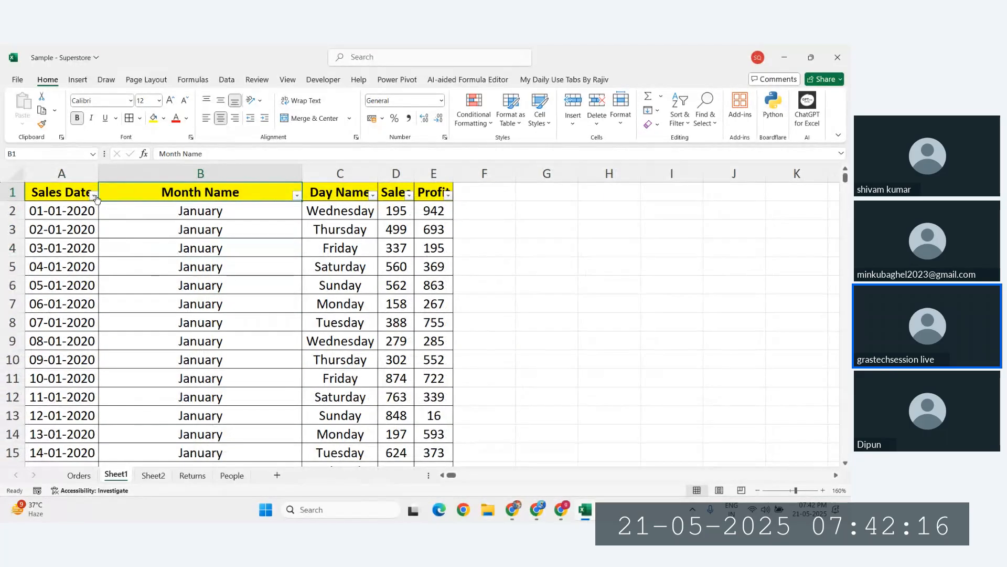
Check the Normal quarter column of the month table on Sheet2 and go back to Sheet1
click(157, 478)
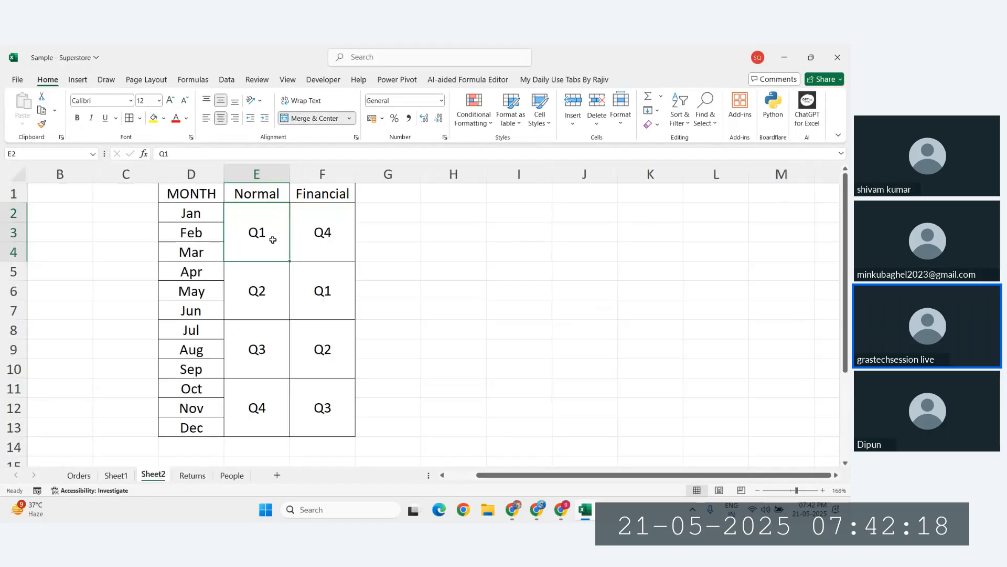
mouse_move(272, 239)
mouse_down()
mouse_move(328, 422)
mouse_move(281, 391)
mouse_move(269, 431)
mouse_up()
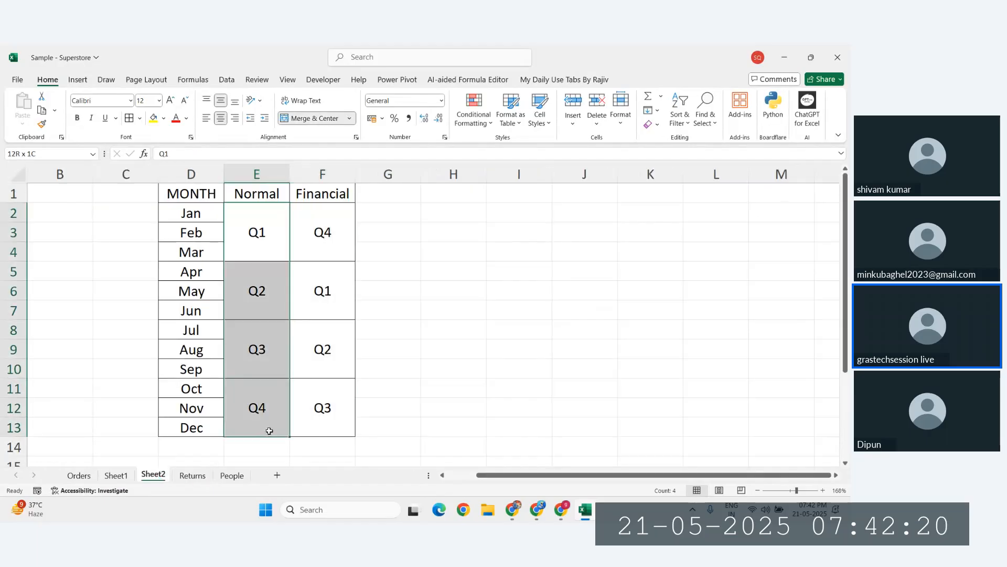
click(116, 475)
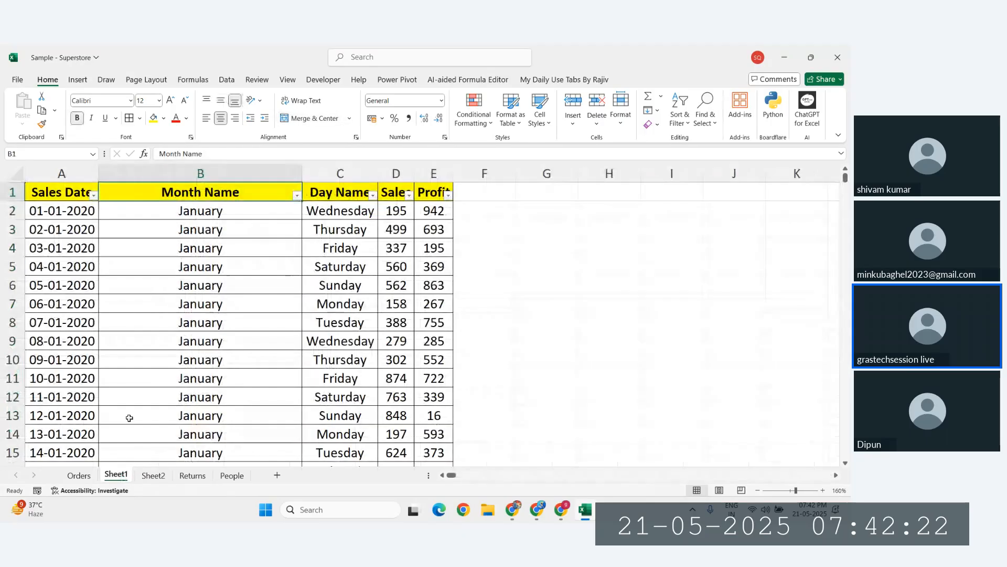
Filter the Sales Date column to dates in Next Quarter and review the filtered rows
click(93, 194)
mouse_move(79, 309)
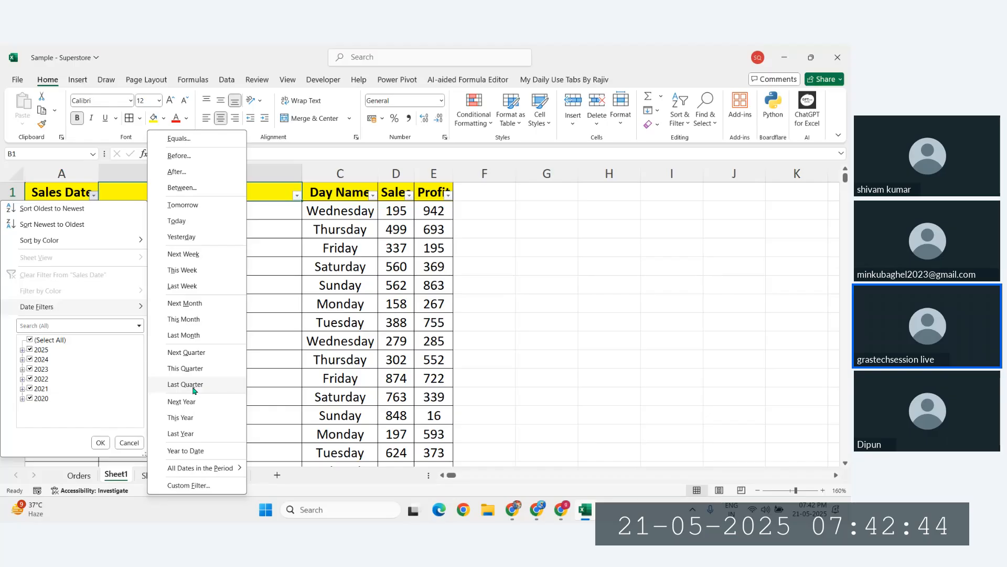
click(194, 353)
scroll(211, 380, down, 15)
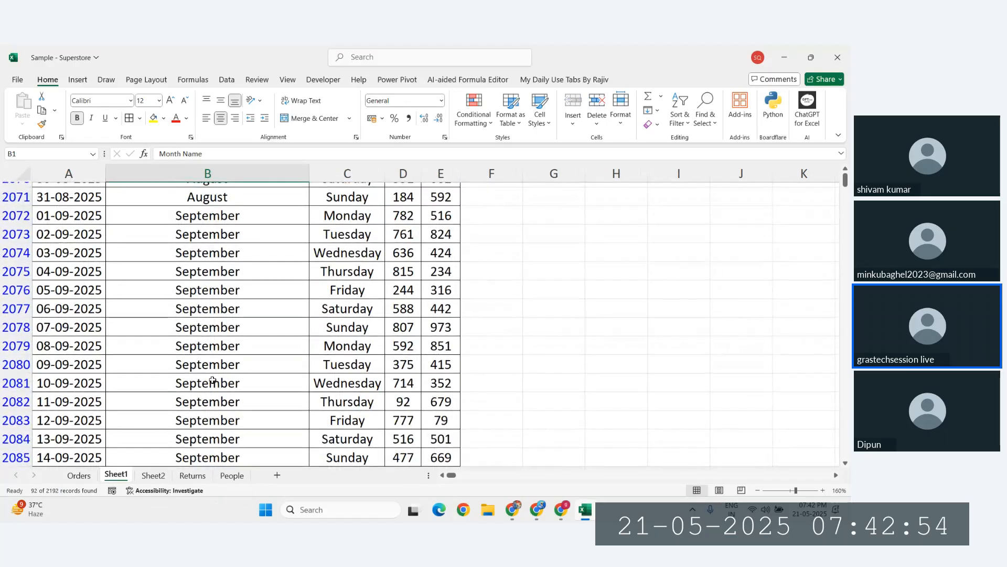
scroll(211, 379, up, 18)
scroll(126, 245, up, 3)
Clear the Next Quarter filter from the Sales Date column and go back to the header row
click(139, 254)
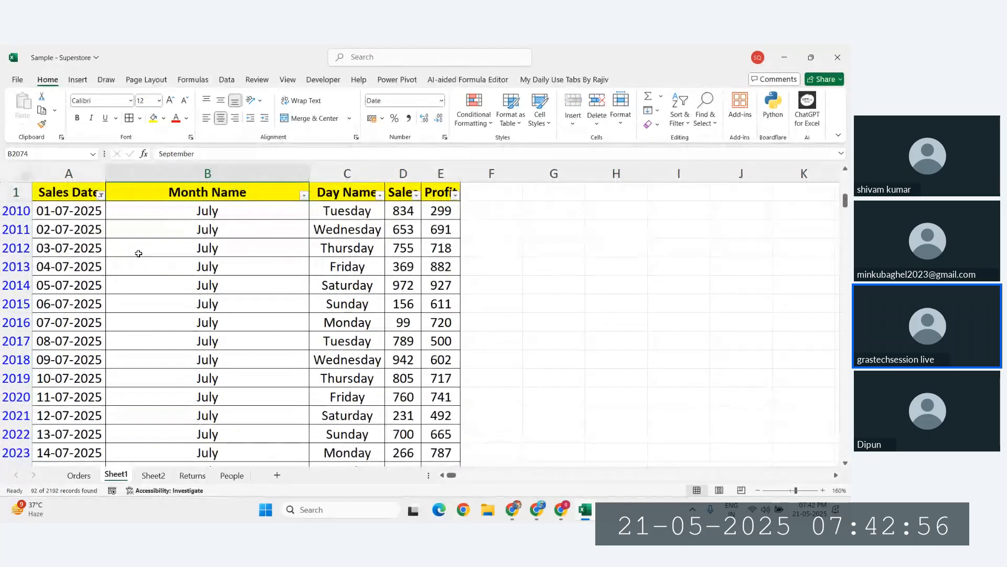
key(ctrl+shift+l)
click(107, 233)
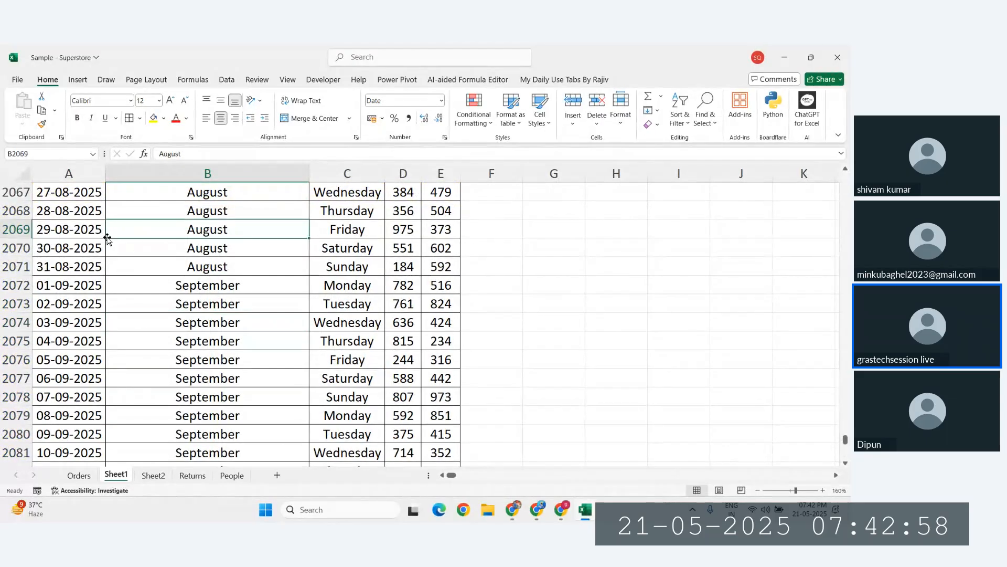
key(ctrl+Up)
Filter the Sales Date column to Next Year, undo the filter and return to the header row
click(93, 195)
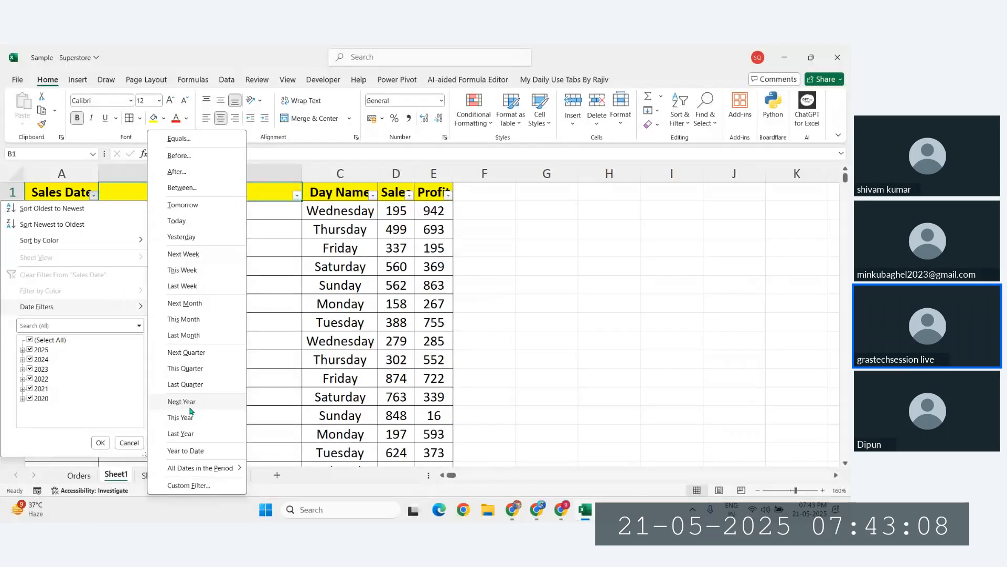
click(190, 407)
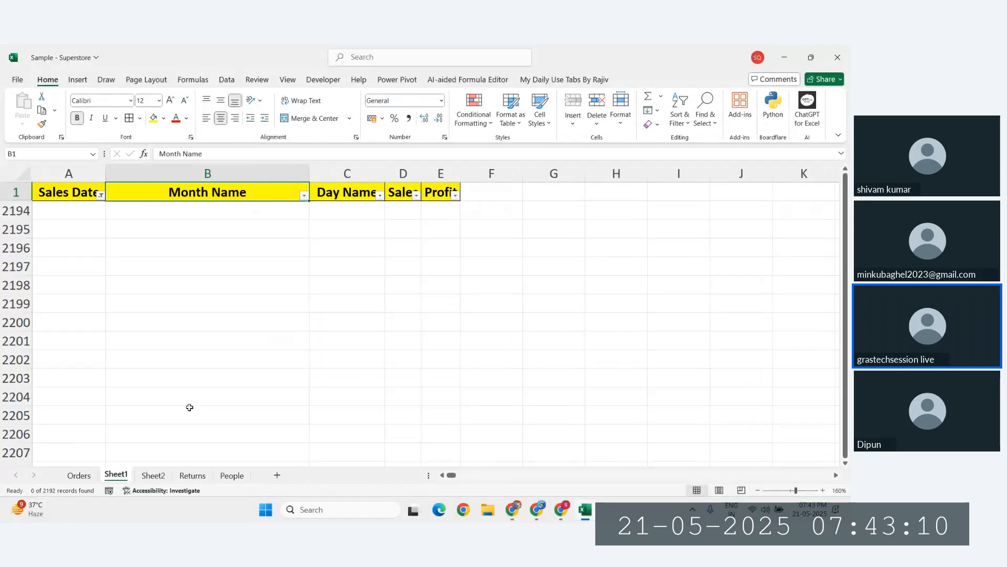
click(189, 407)
key(ctrl+z)
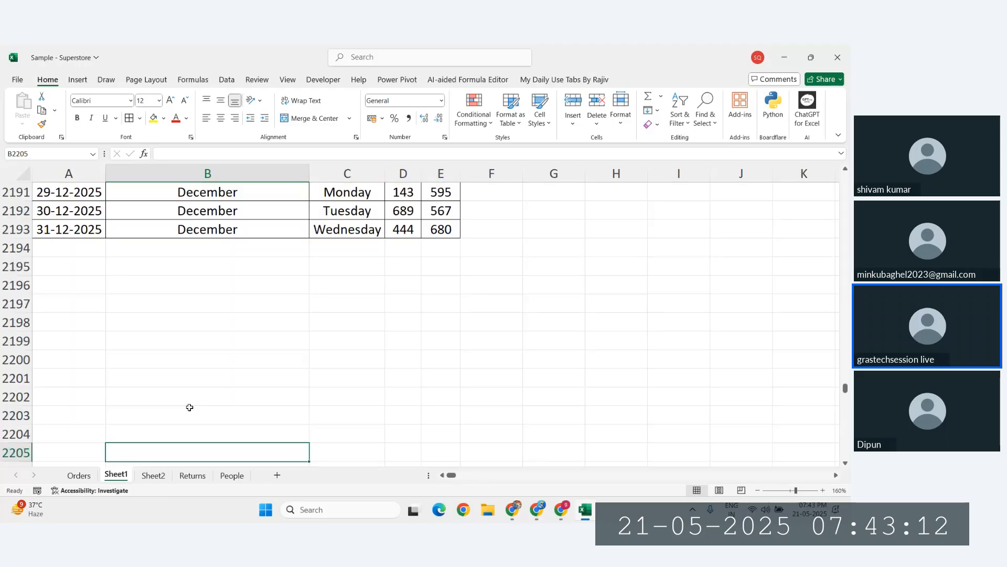
click(176, 371)
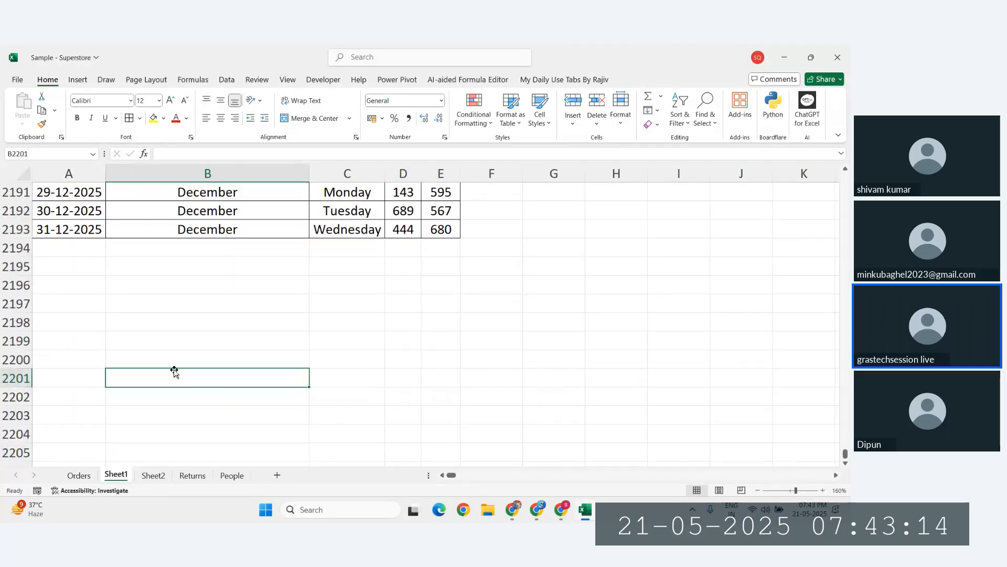
key(ctrl+Up)
key(ctrl+Up)
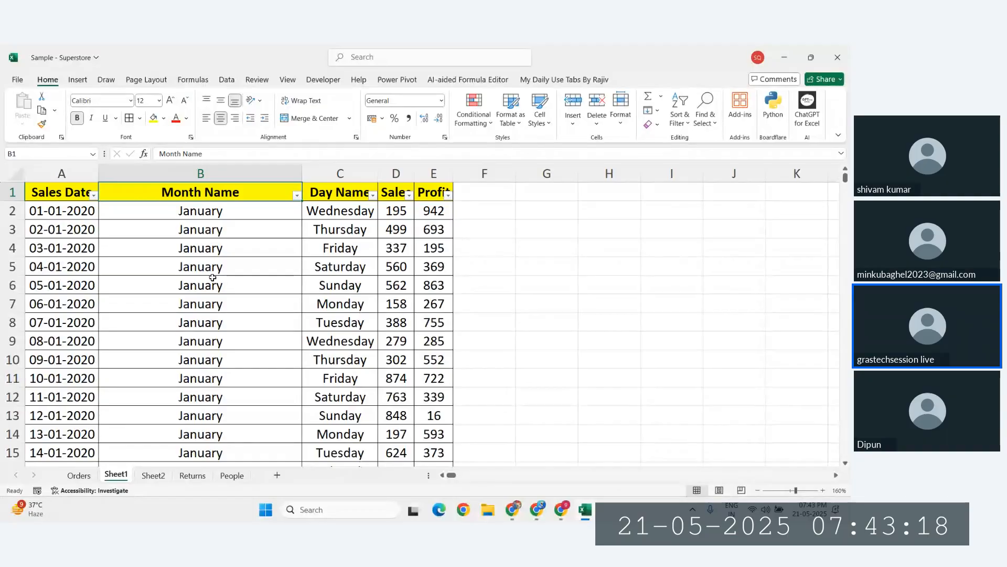
Filter the Sales Date column to This Year, check the first and last filtered rows, and undo the filter
click(94, 194)
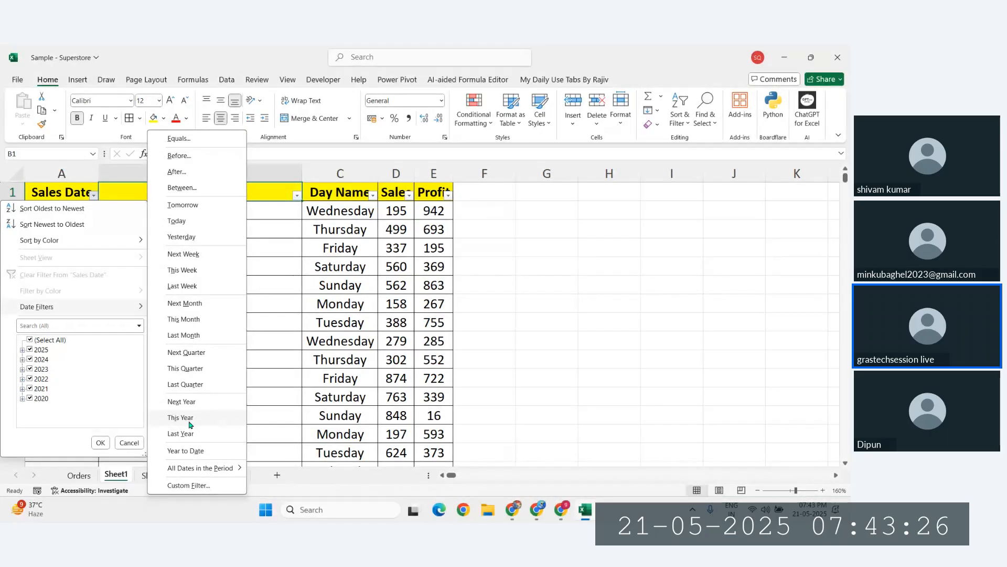
click(190, 420)
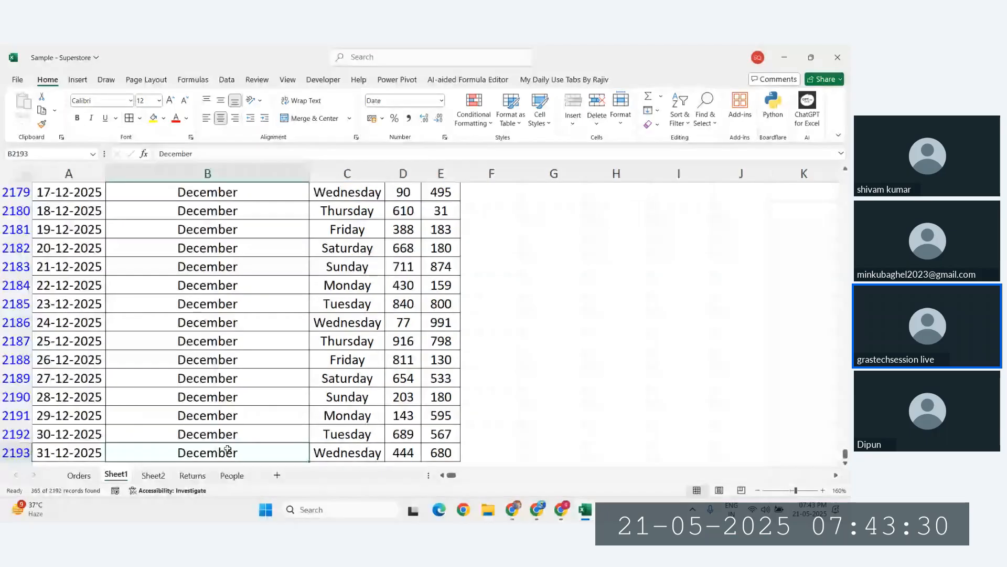
key(ctrl+Up)
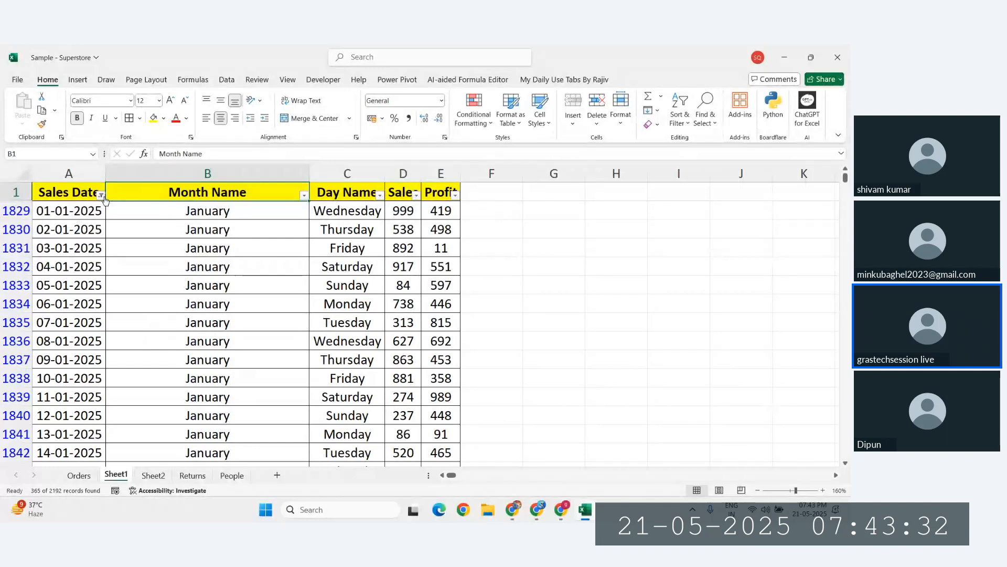
key(ctrl+z)
Filter the Sales Date column to Year to Date and review the rows down to the end of the list
click(93, 194)
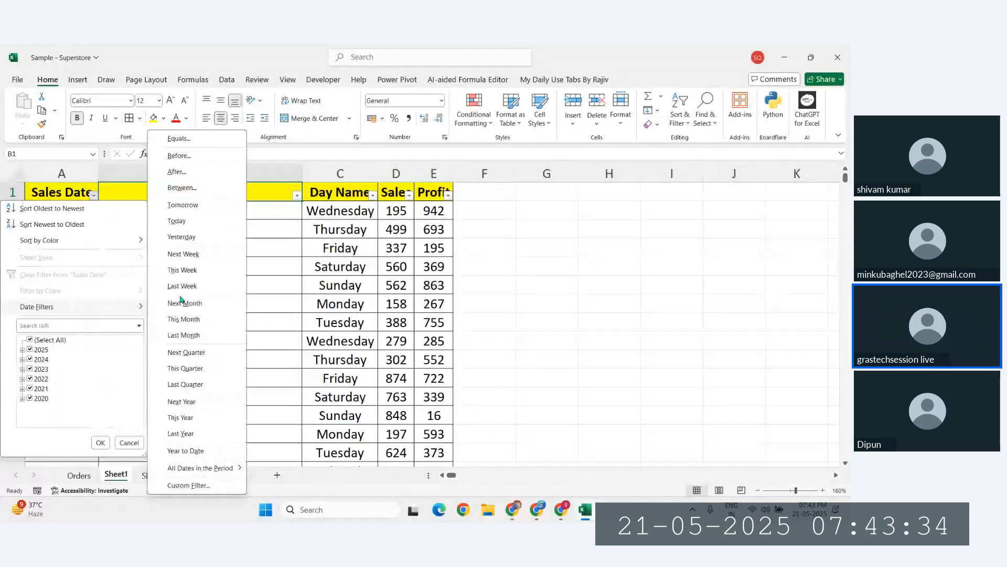
click(204, 454)
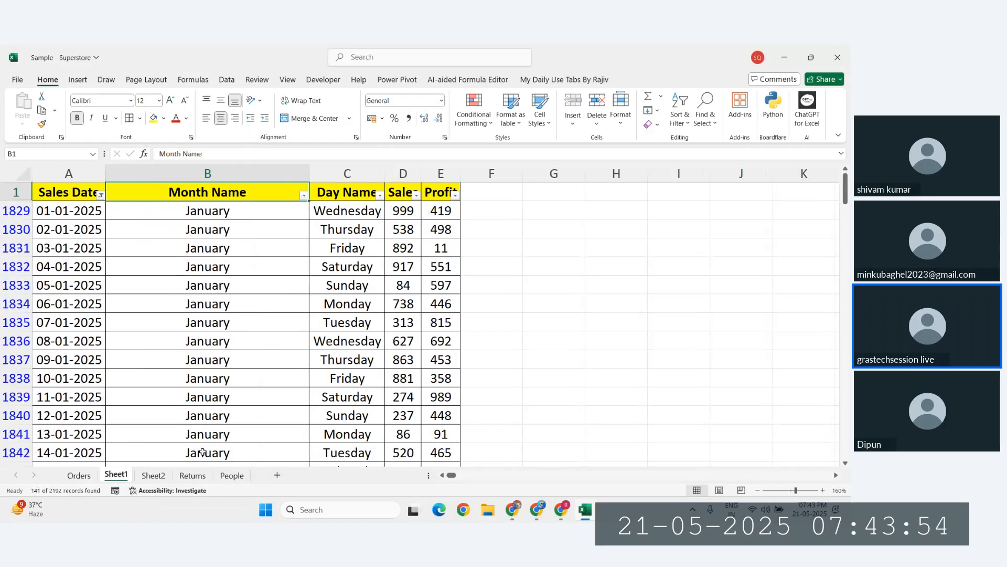
scroll(236, 401, down, 20)
scroll(239, 399, up, 8)
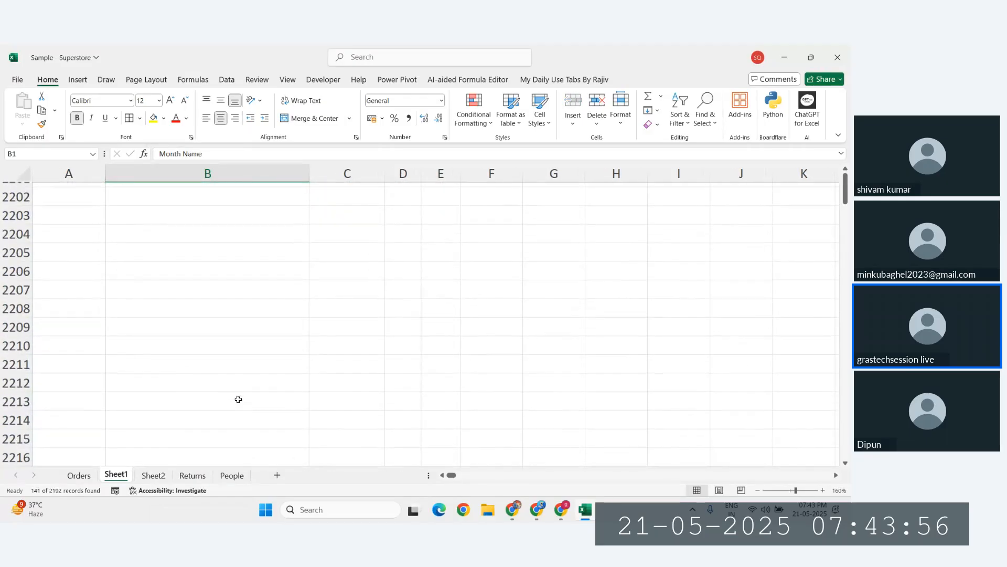
scroll(238, 399, down, 2)
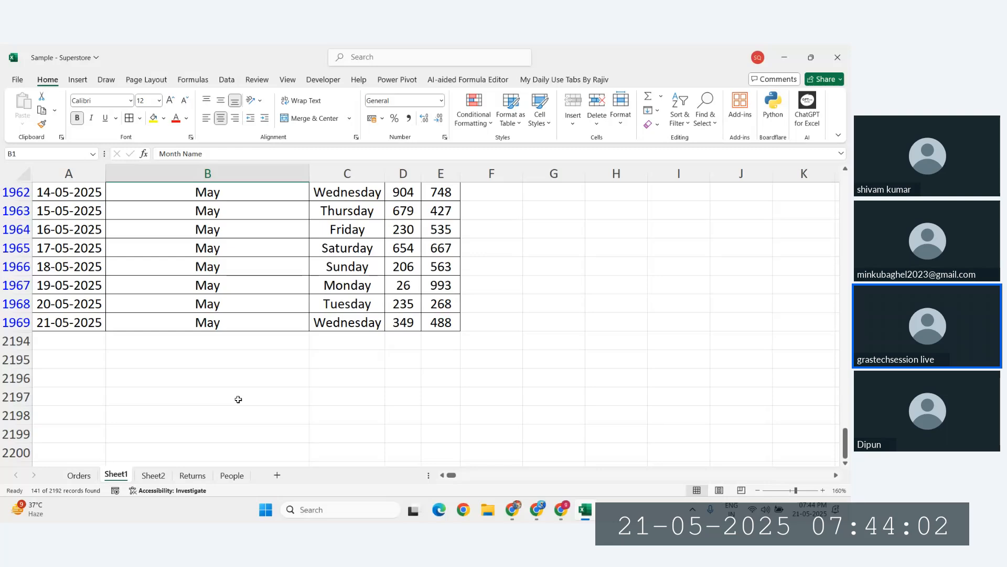
Insert an AutoSum total in D2194 for the filtered sales values, using SUBTOTAL(9,D2:D2193)
click(403, 343)
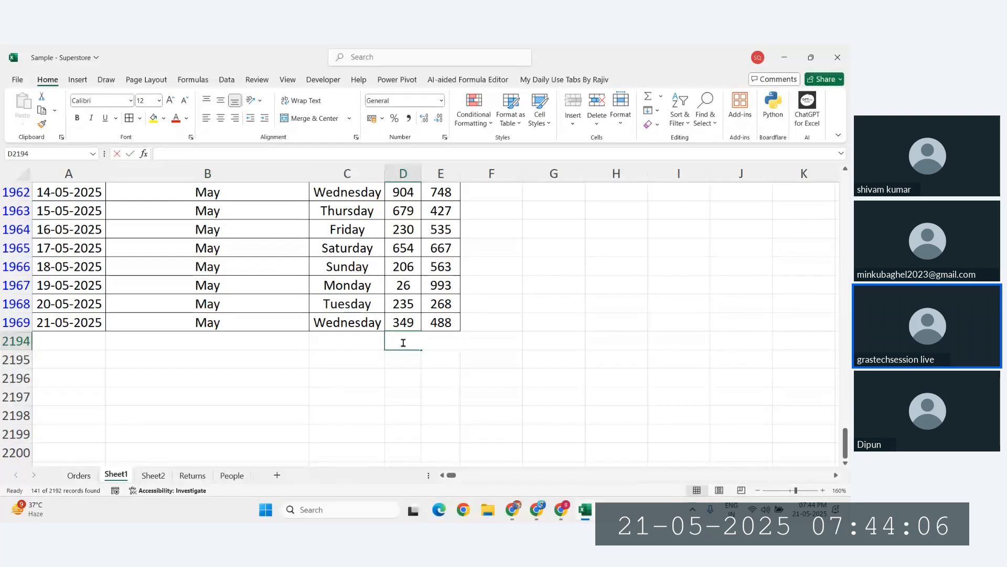
key(alt+equal)
key(Return)
key(Up)
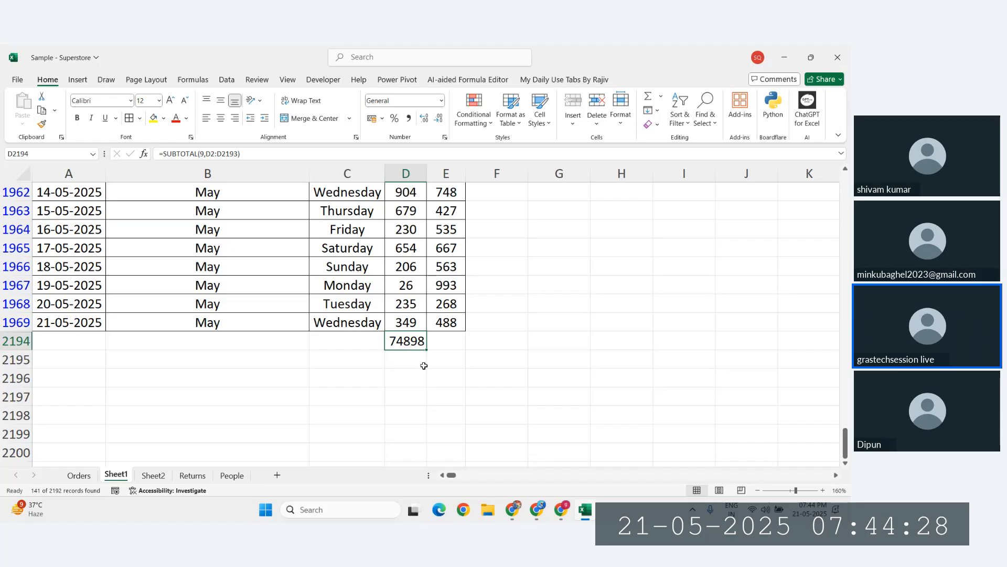
Delete the sales total in D2194, clear the Sales Date filter and return to the top of the list
key(Delete)
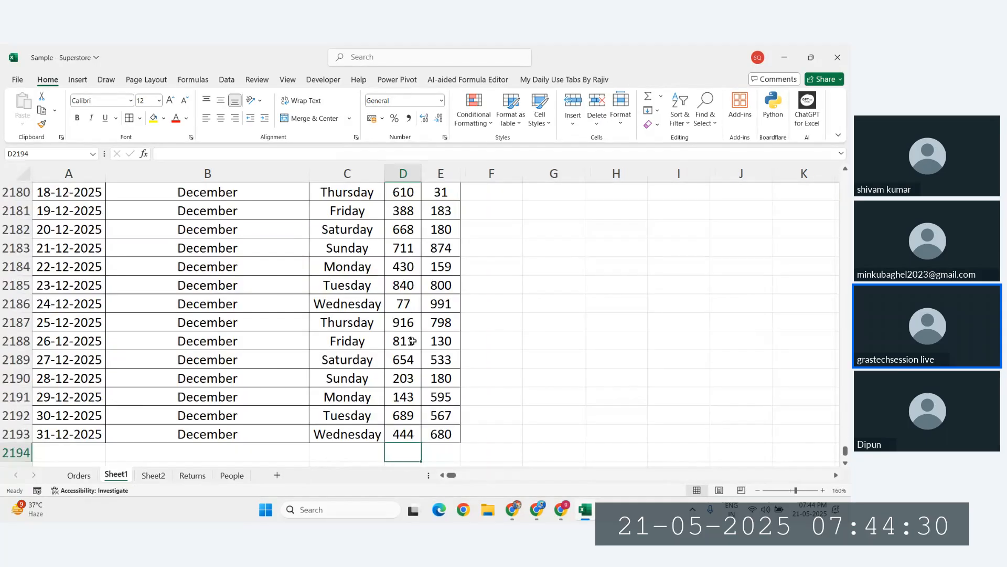
scroll(268, 283, up, 20)
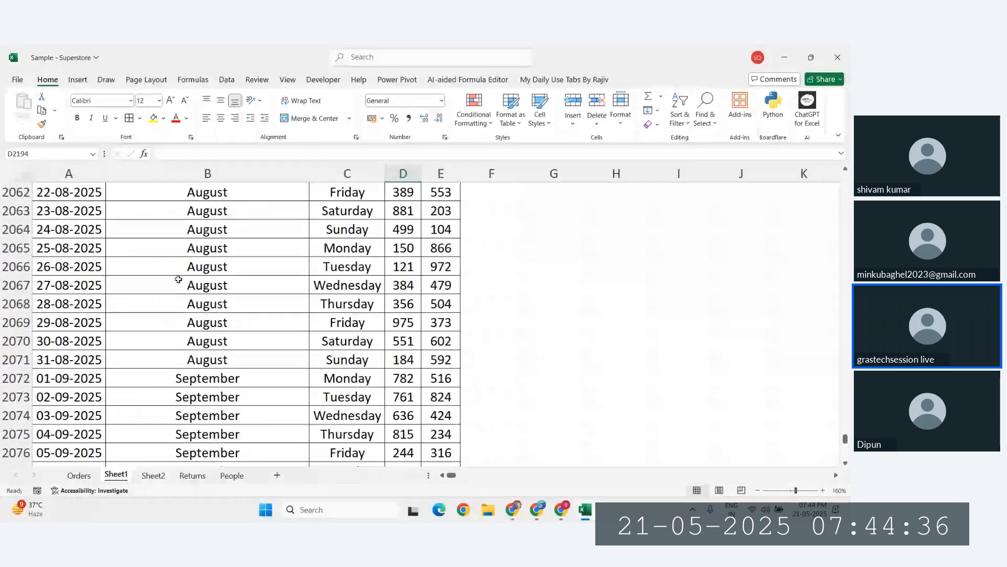
scroll(178, 279, down, 3)
scroll(179, 279, down, 19)
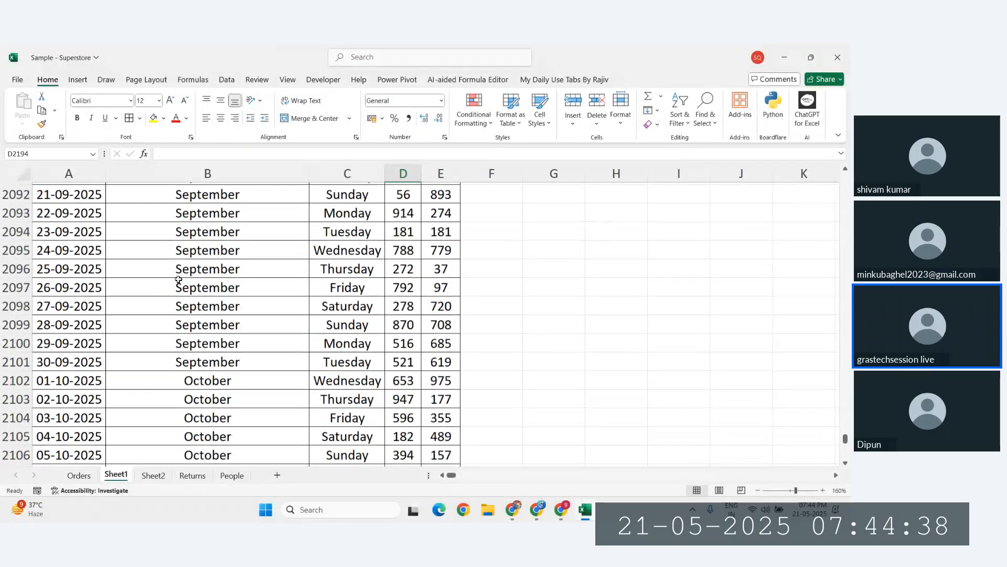
scroll(179, 279, down, 20)
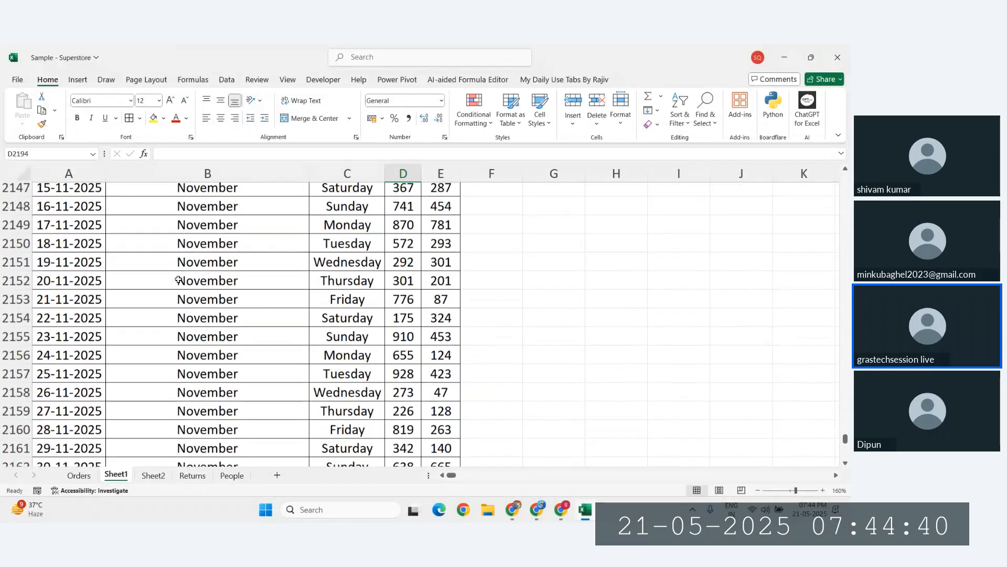
scroll(438, 373, up, 2)
click(441, 375)
scroll(444, 374, up, 13)
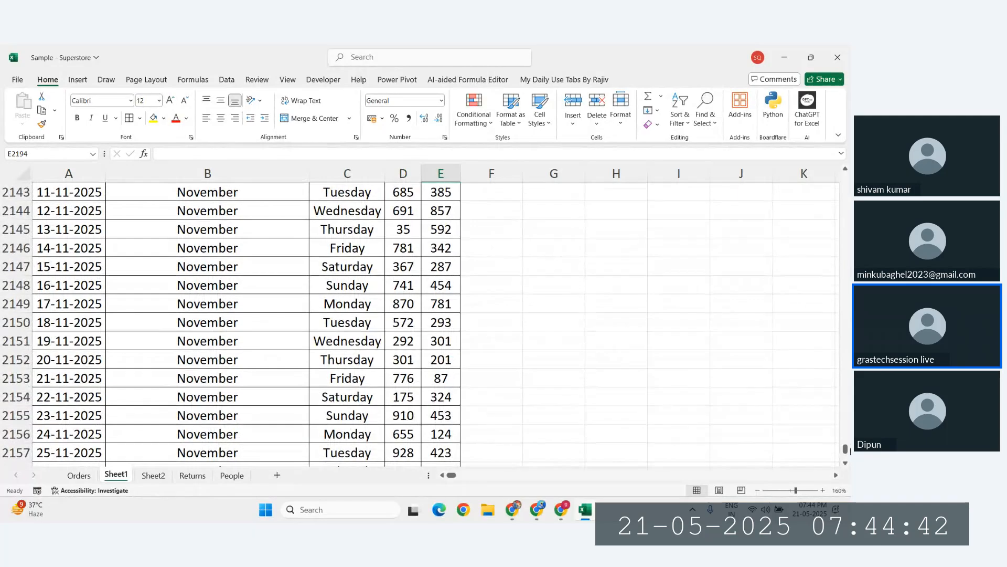
click(845, 459)
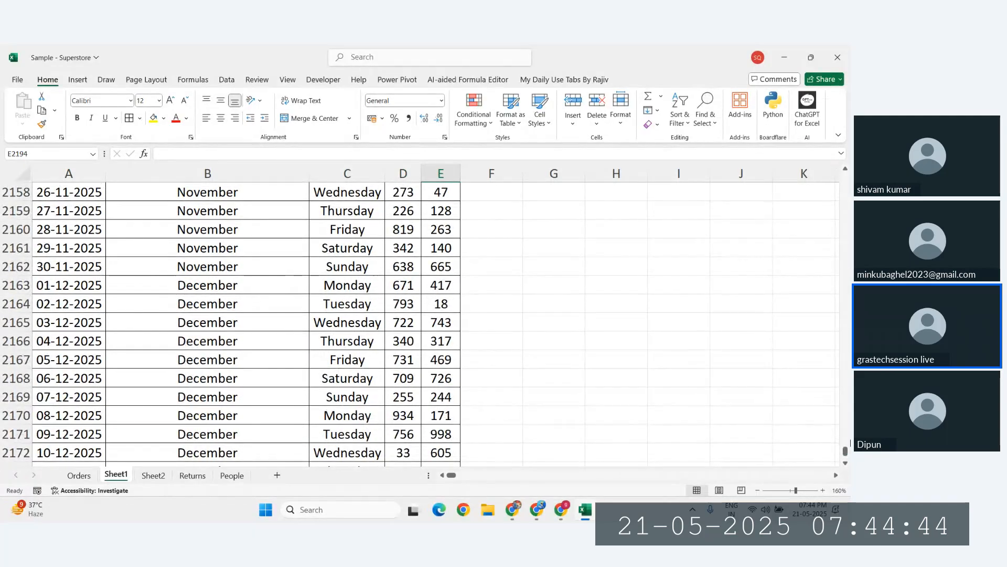
drag(846, 451, 845, 177)
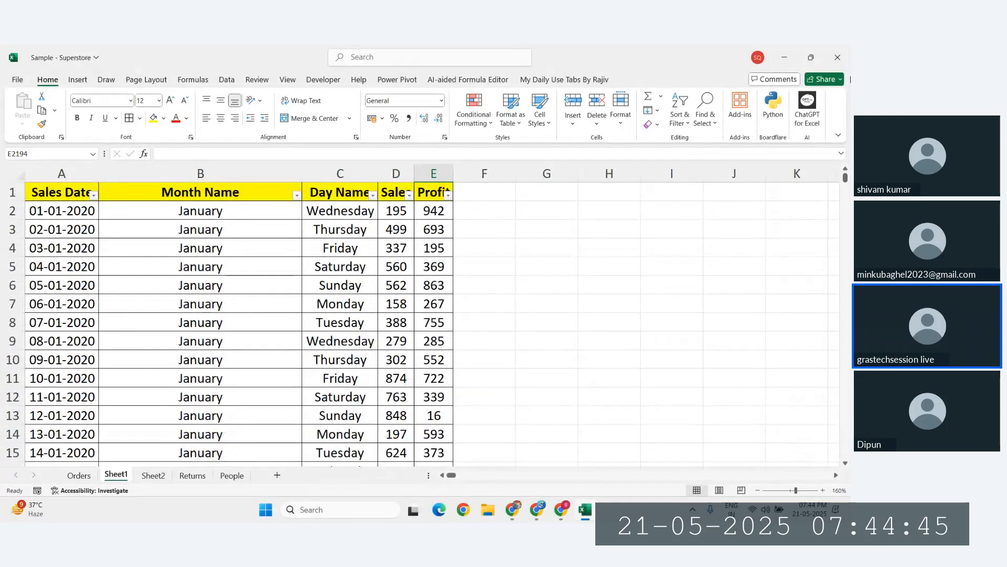
Apply the Year to Date filter to the Sales Date column again and look through the filtered rows
click(238, 178)
click(191, 242)
scroll(164, 307, up, 1)
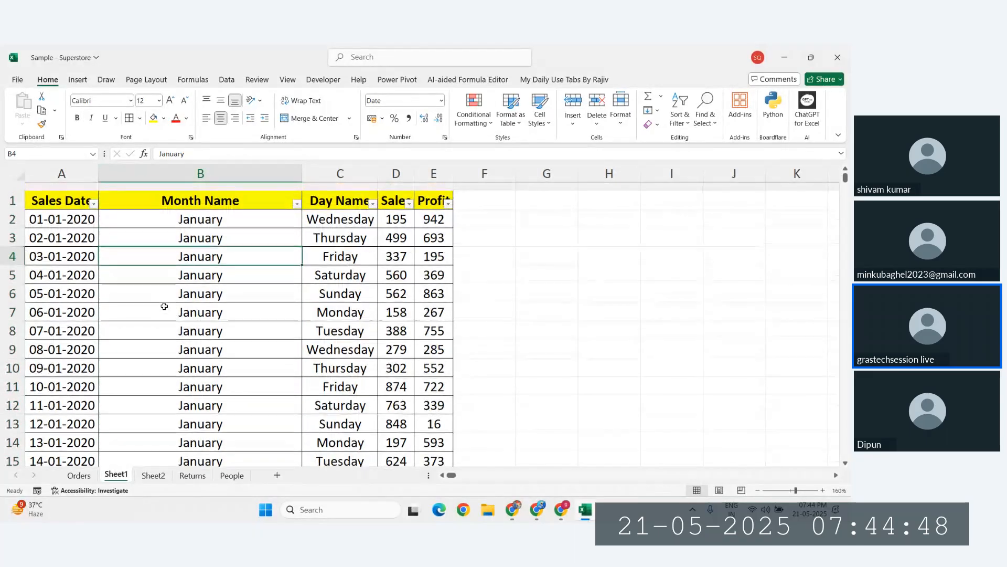
click(94, 195)
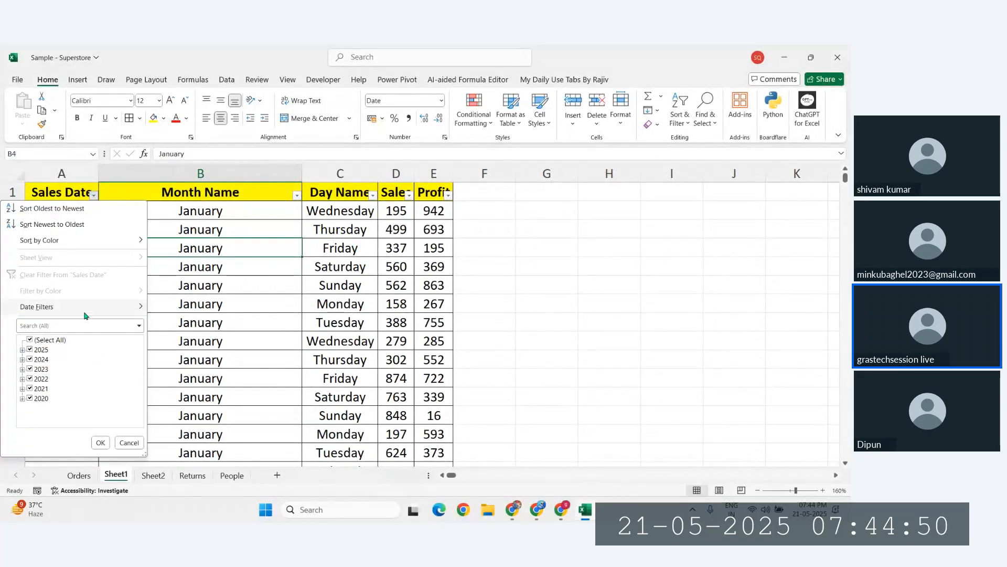
mouse_move(85, 309)
click(195, 451)
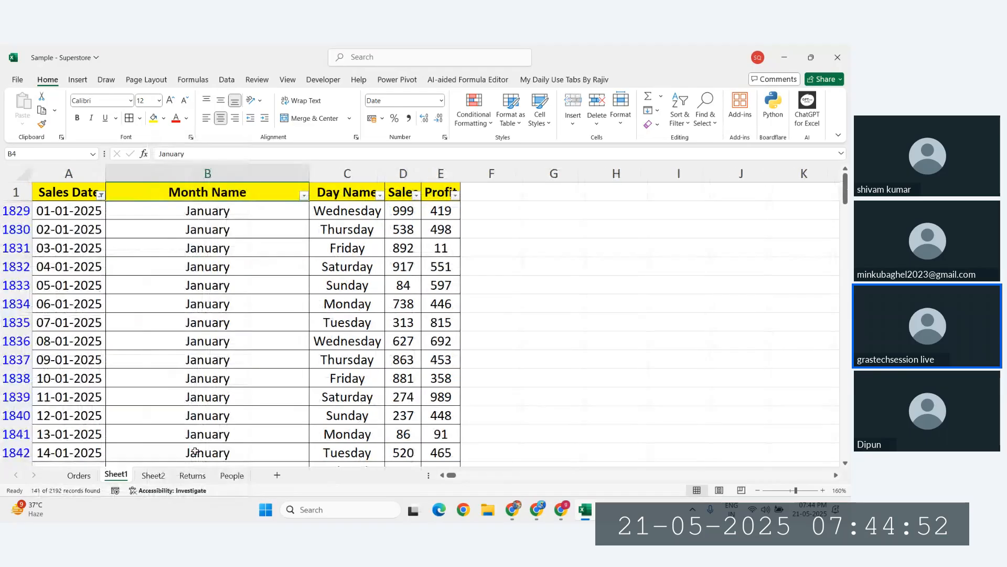
scroll(294, 378, down, 20)
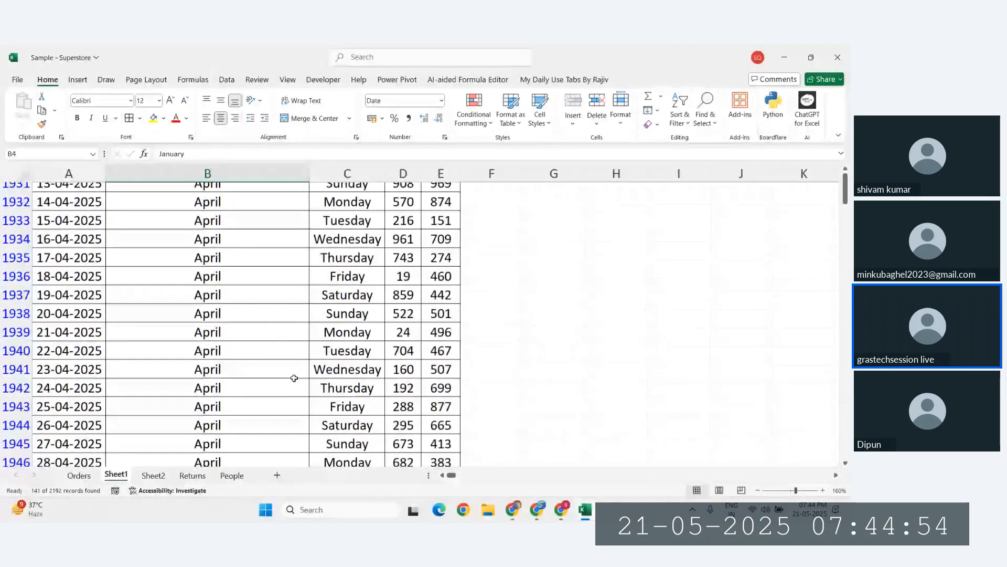
Insert an AutoSum total in E2194 for the filtered profit values, using SUBTOTAL(9,E2:E2193), and check it against the selected profits
click(431, 338)
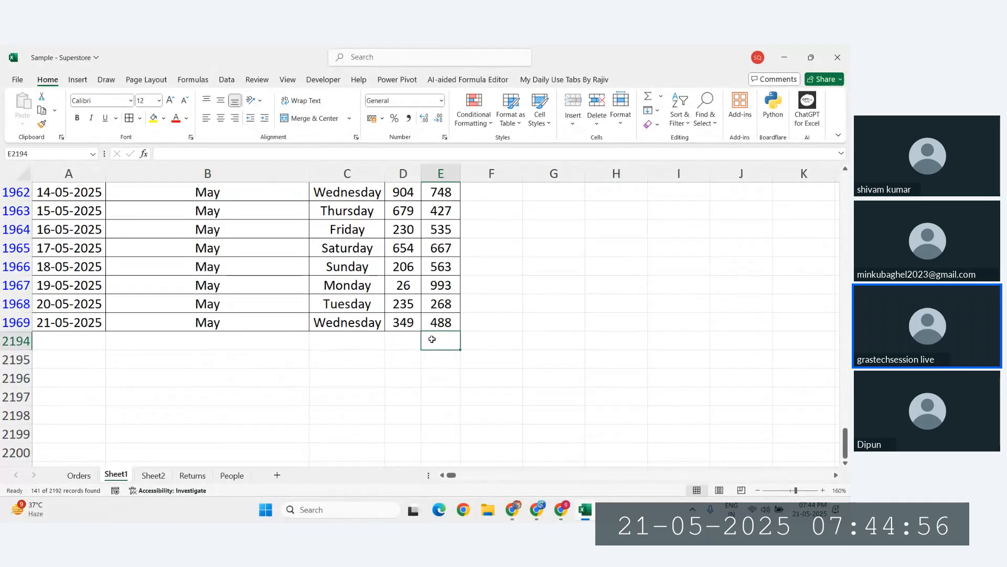
key(alt+equal)
key(Return)
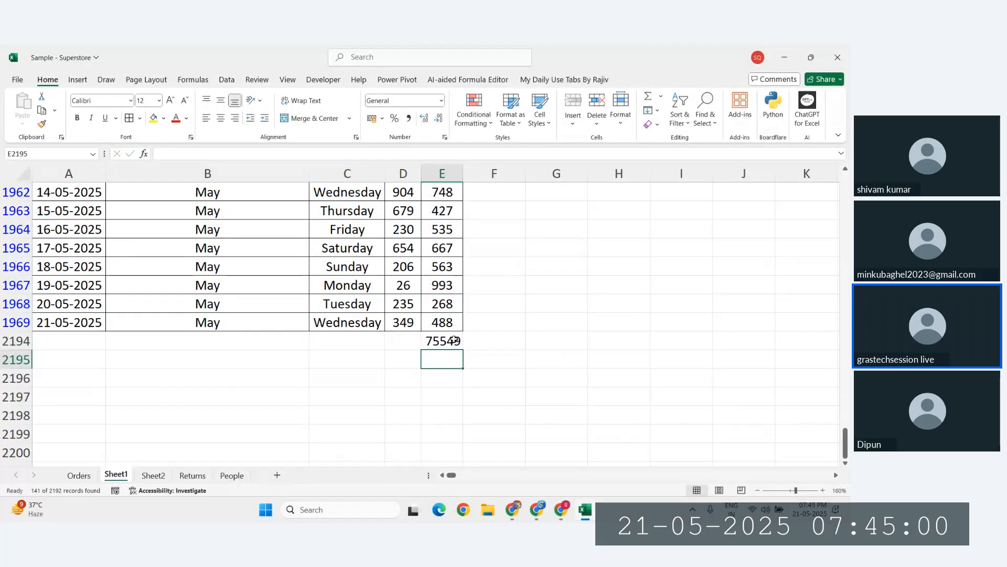
drag(442, 322, 442, 199)
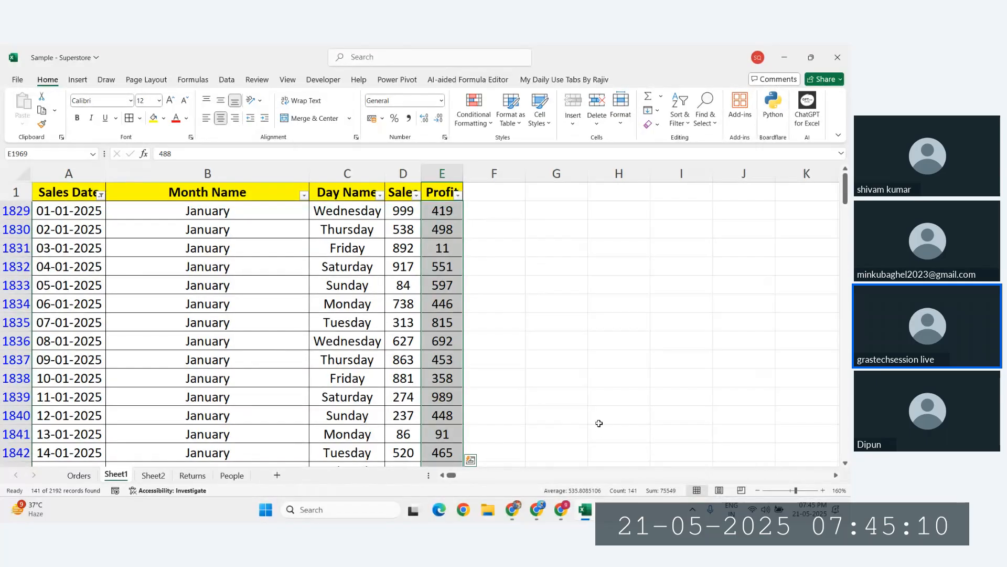
key(alt+equal)
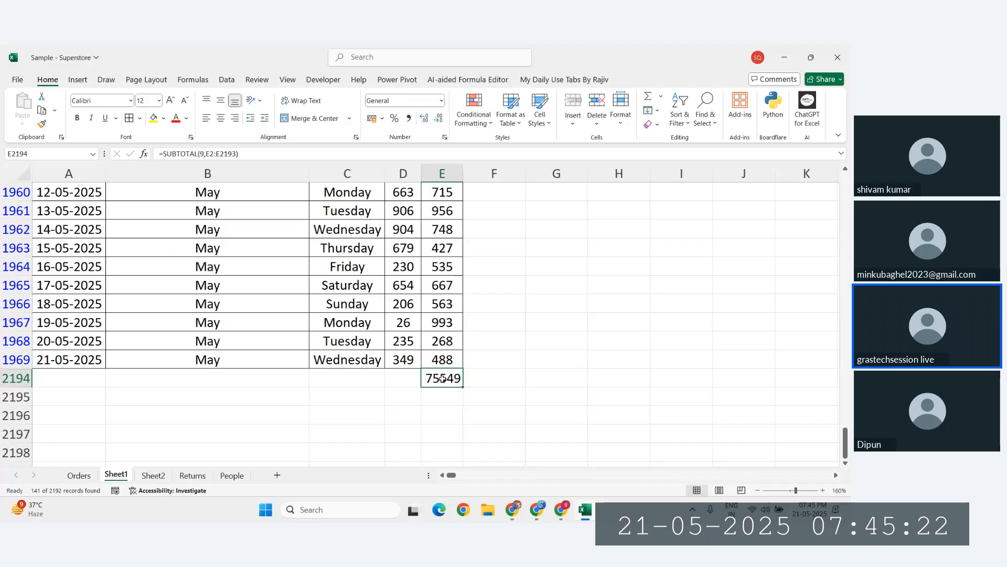
Undo the profit total in E2194 and abandon the formula entry started there
key(ctrl+z)
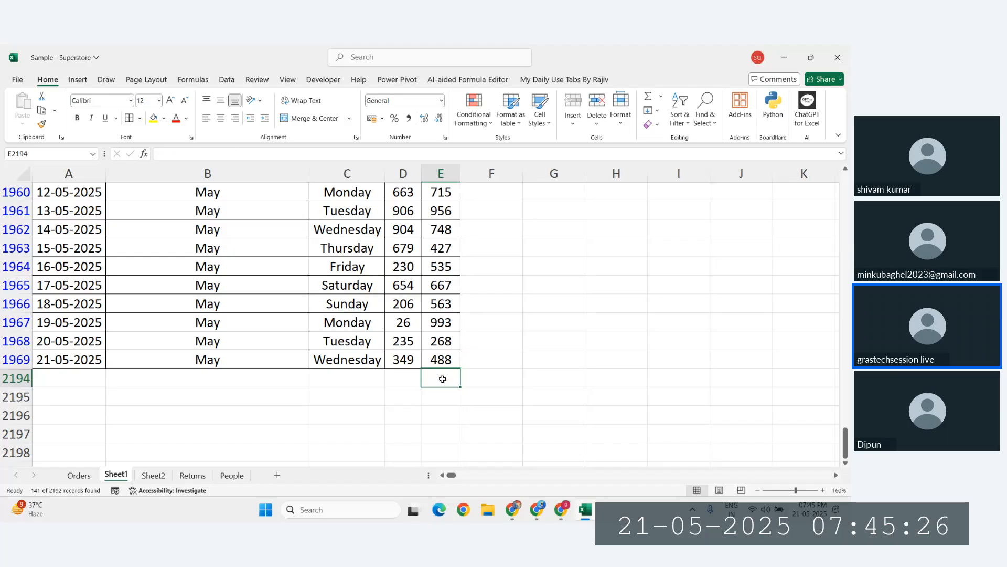
text(=)
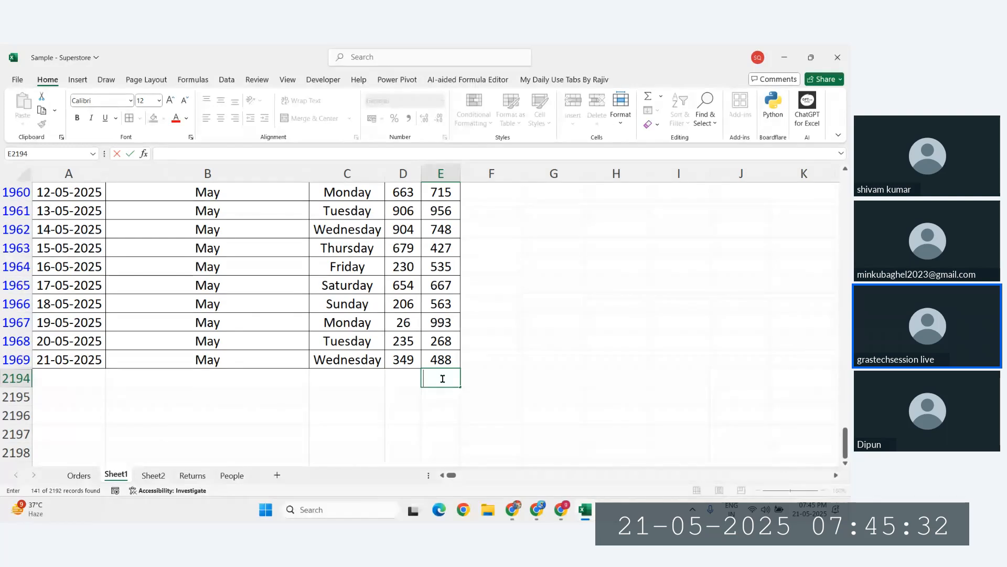
click(543, 377)
click(433, 373)
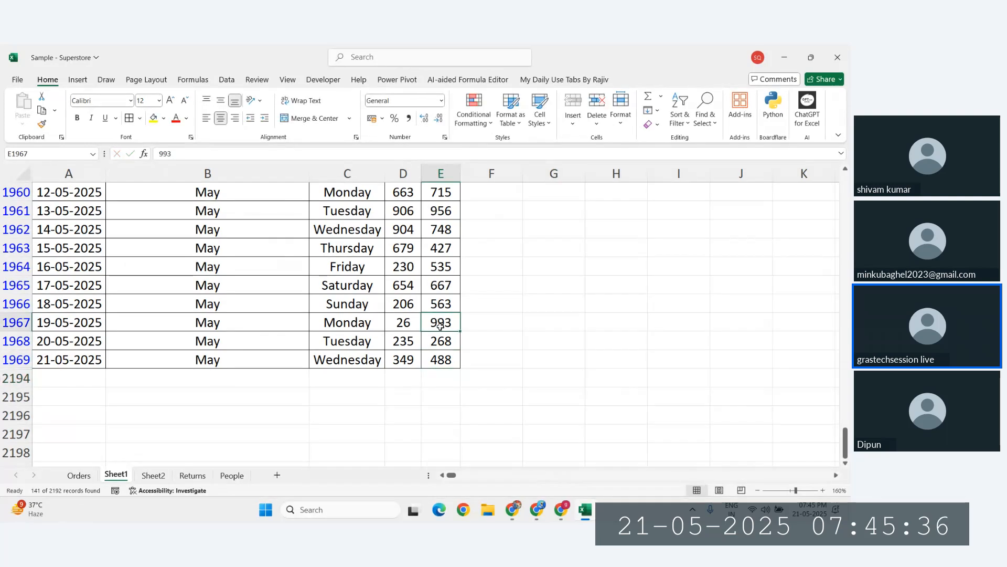
Return to the top of the list and clear the Year to Date filter from the Sales Date column
key(ctrl+Up)
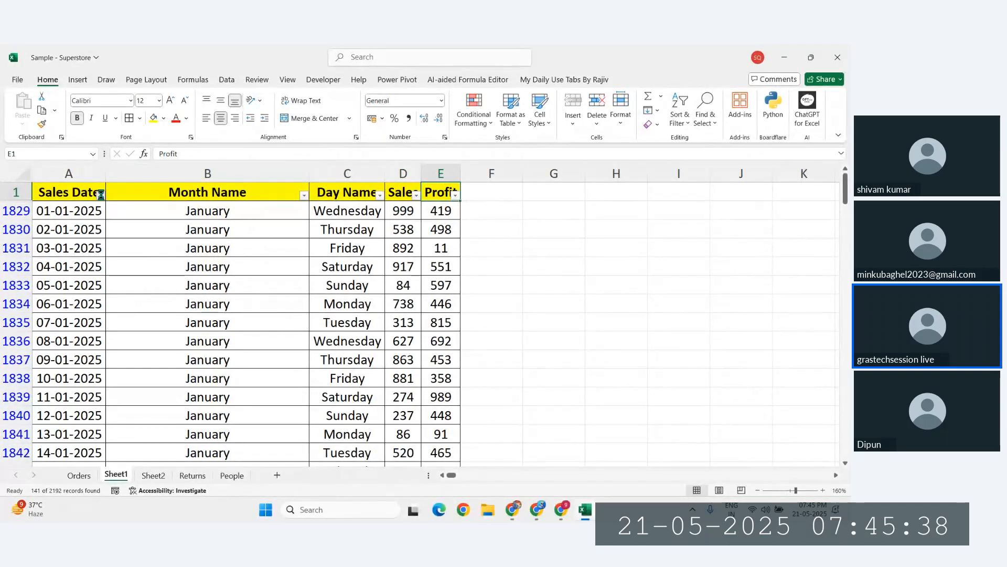
click(101, 195)
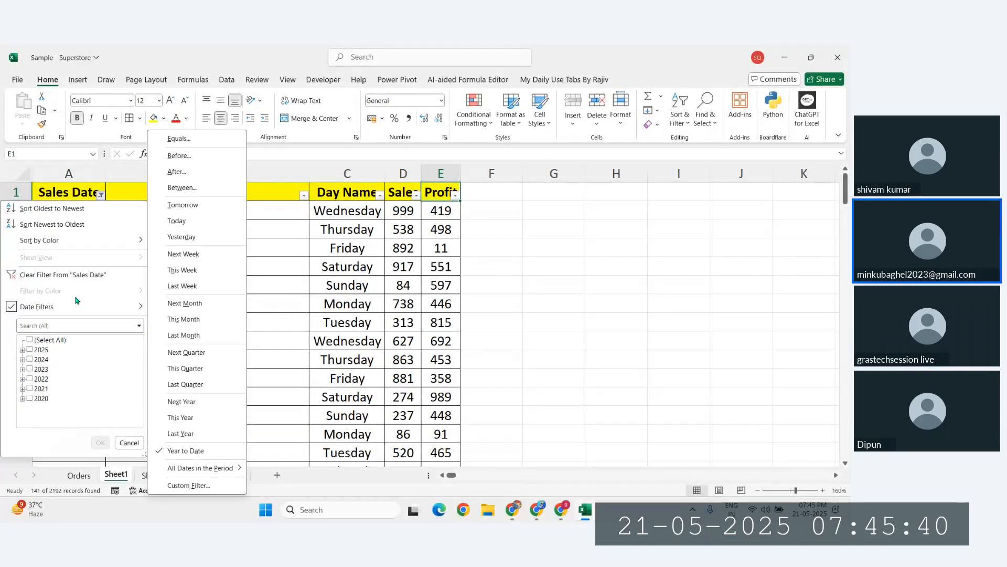
click(70, 274)
Filter the Sales Date column to all dates in the period Quarter 1
click(93, 195)
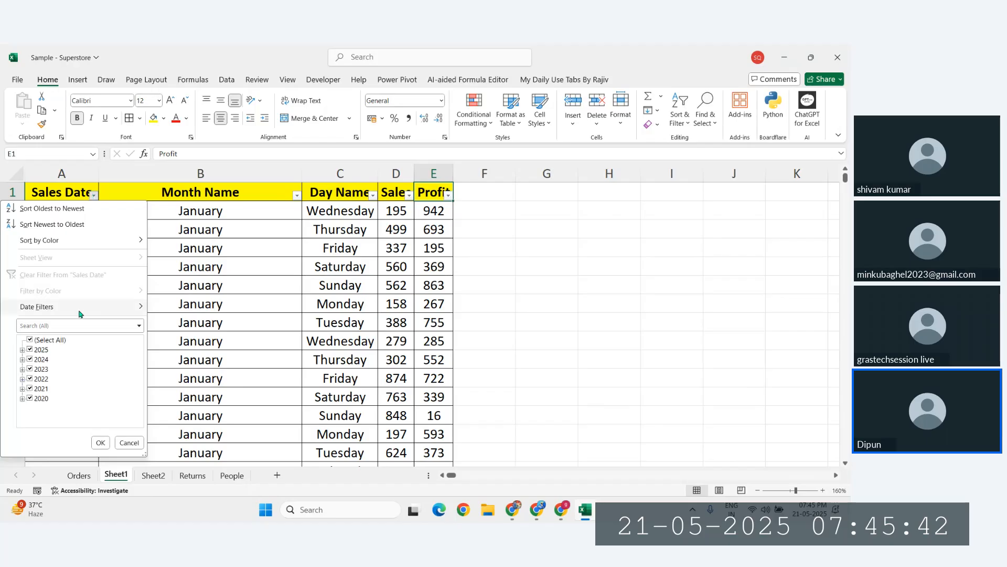
mouse_move(133, 314)
mouse_move(187, 468)
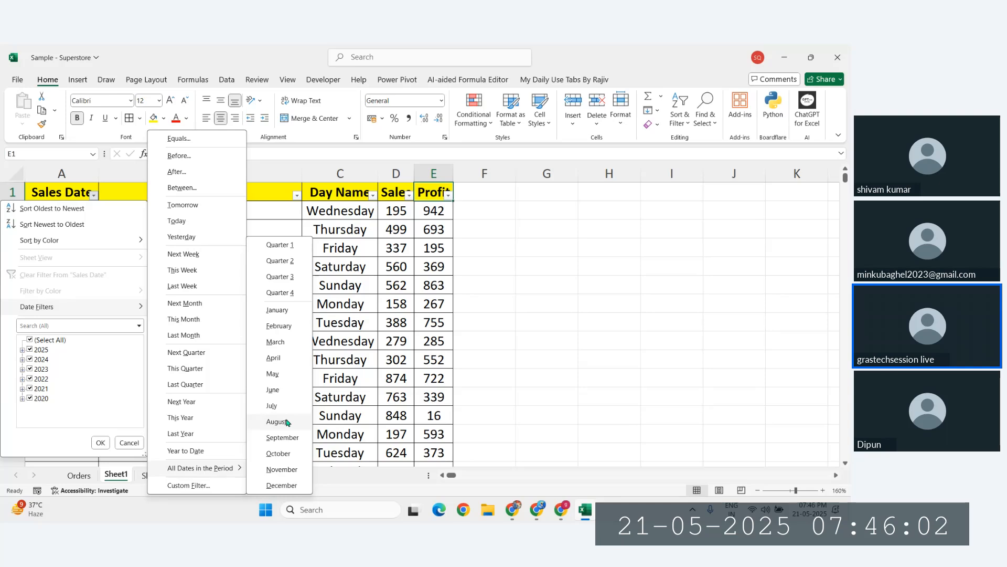
click(280, 245)
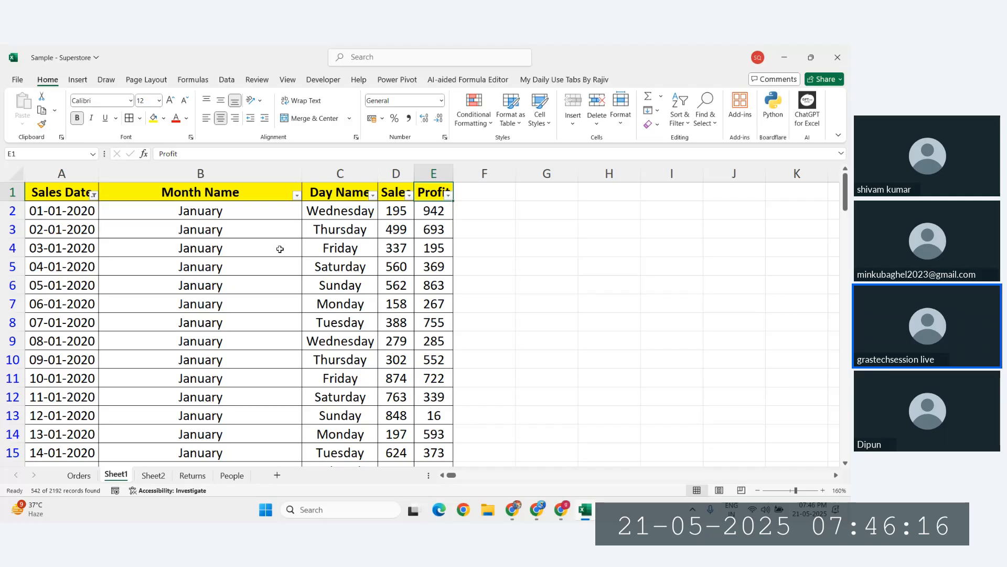
Add Sum subtotals for Sales and Profit at each change in Sales Date across the filtered table
click(263, 285)
key(ctrl+a)
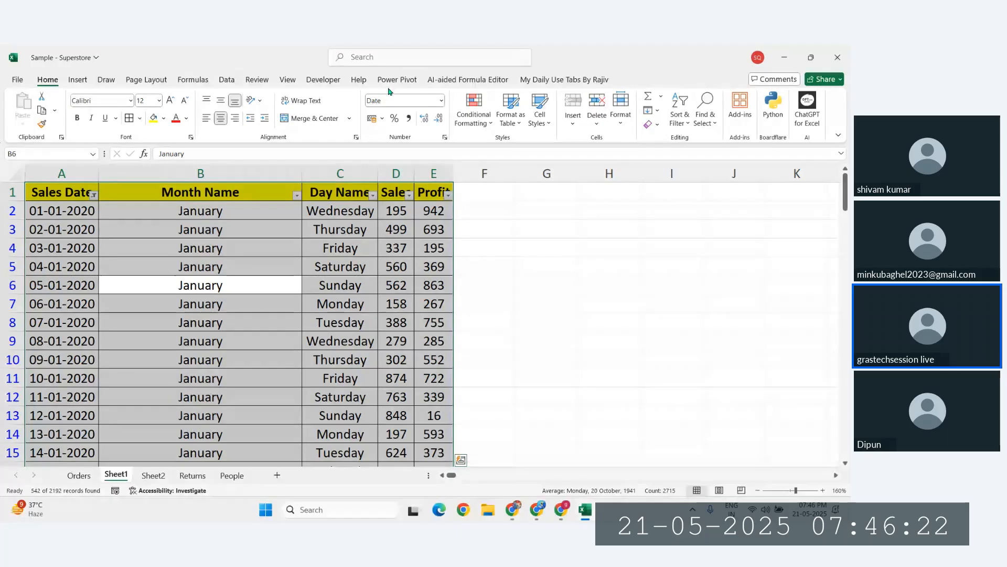
click(287, 79)
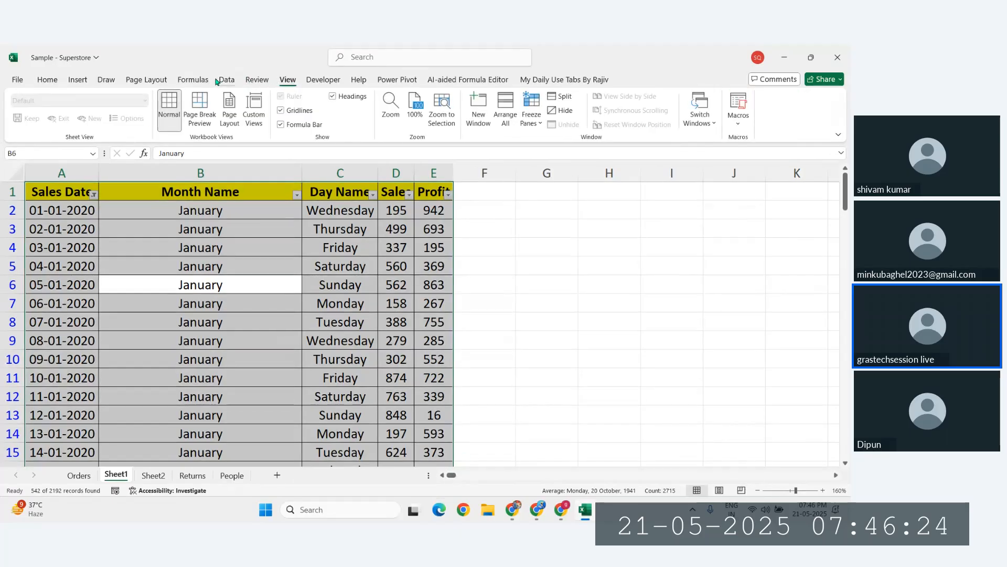
click(225, 80)
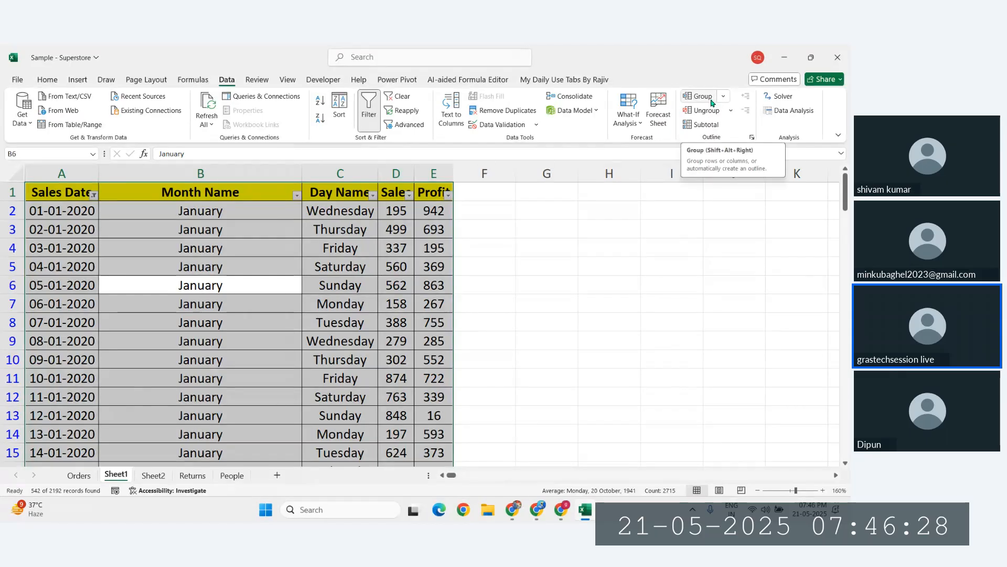
click(703, 124)
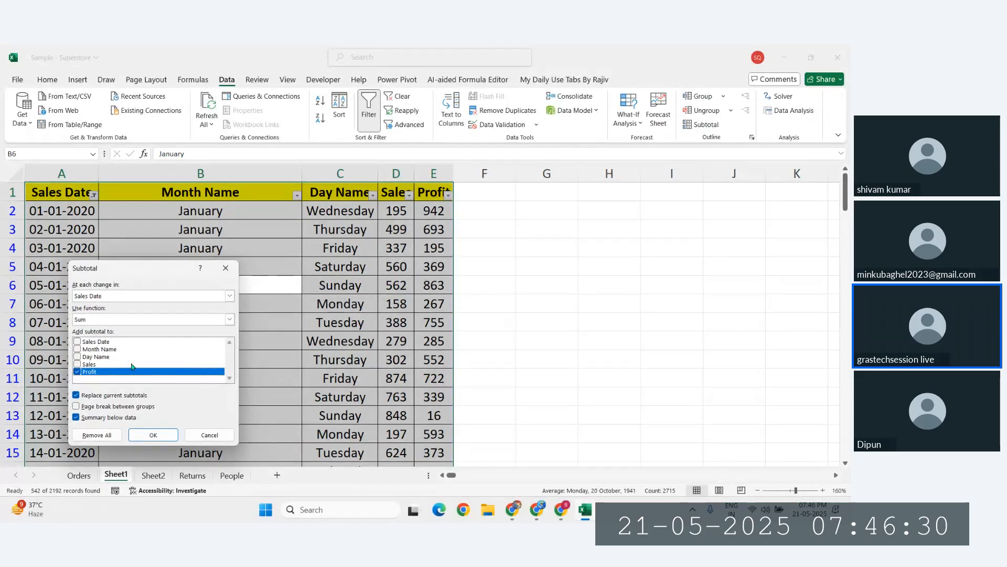
click(82, 364)
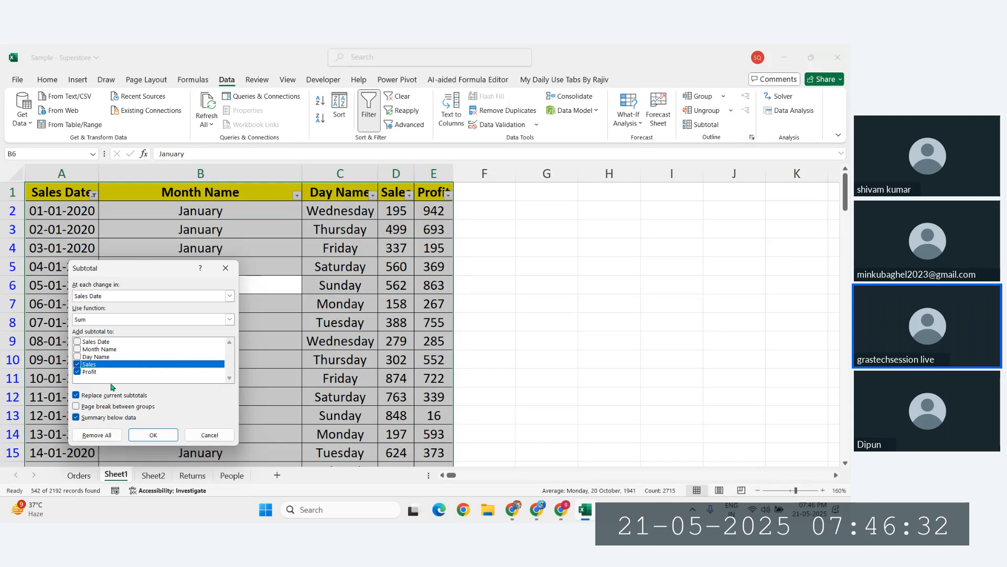
click(78, 341)
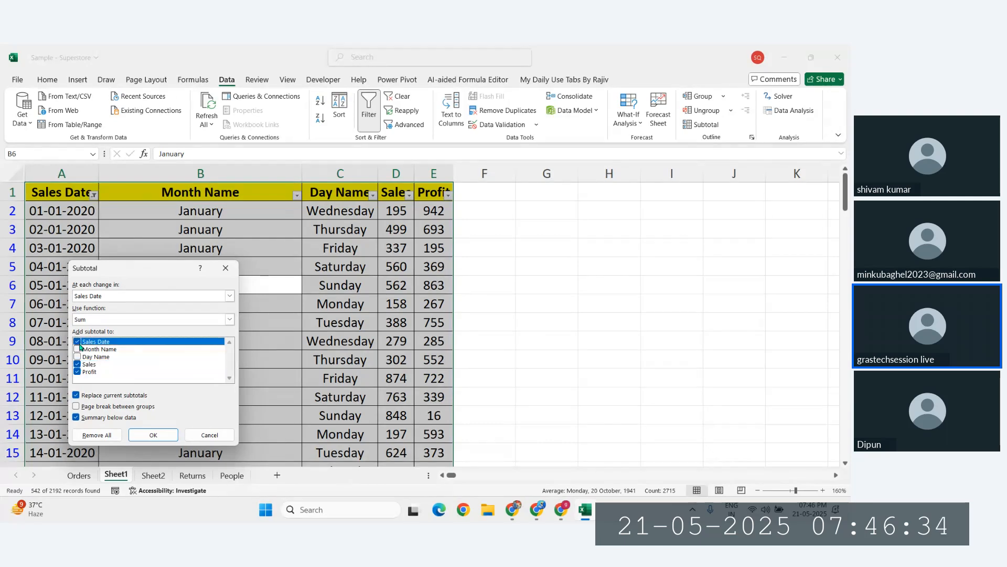
click(79, 349)
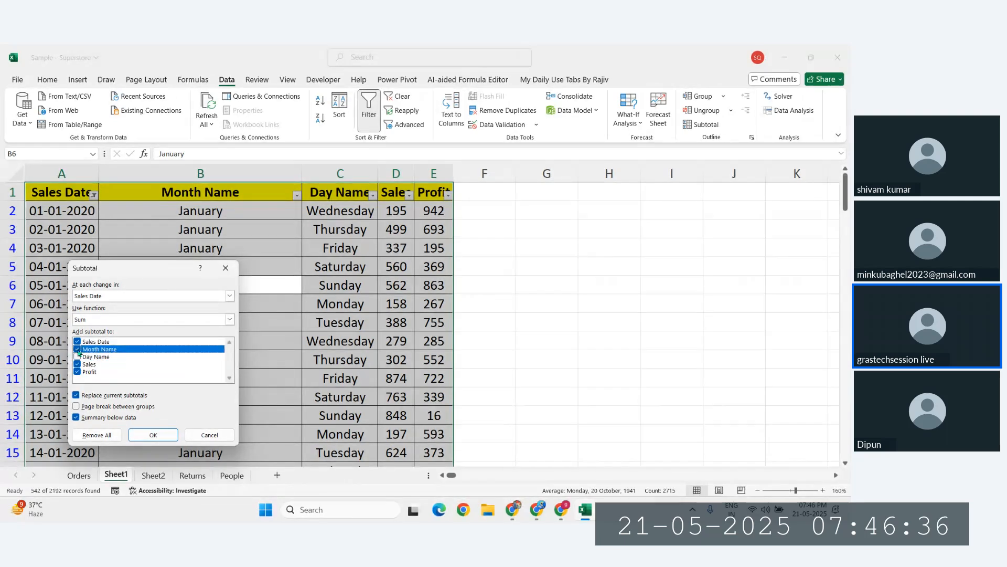
click(77, 342)
click(78, 350)
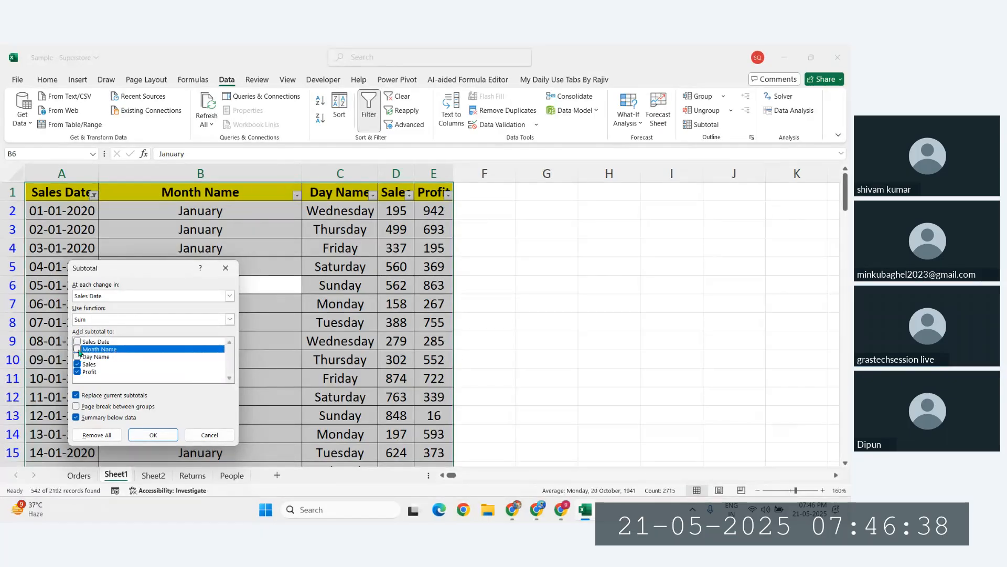
click(163, 434)
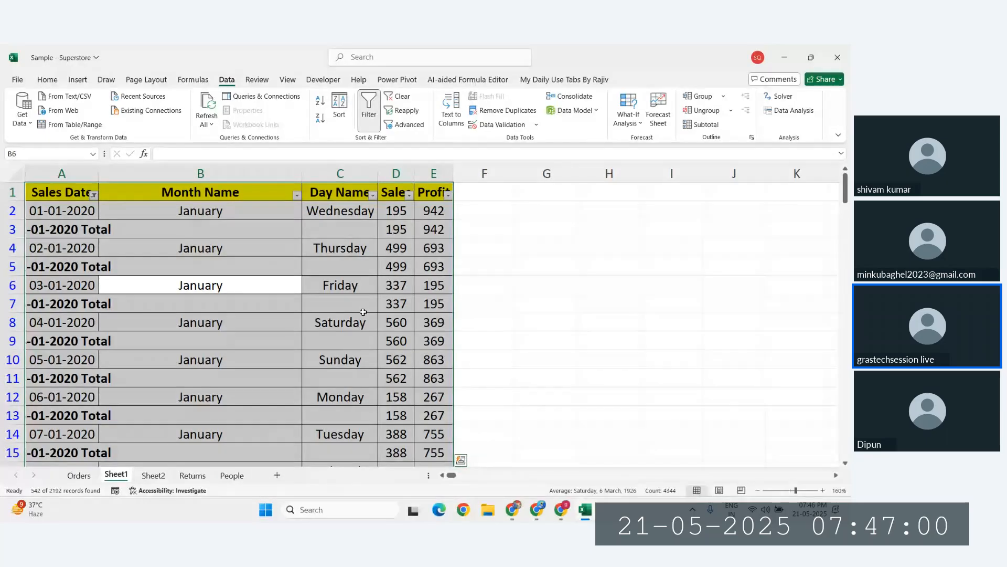
Undo the subtotals and clear the Quarter 1 filter from the Sales Date column
click(435, 284)
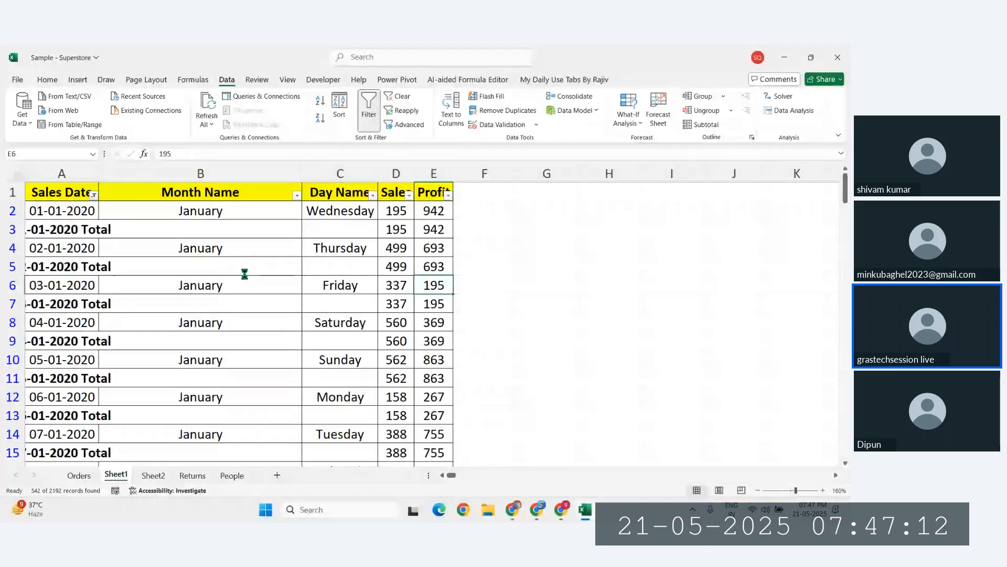
click(262, 251)
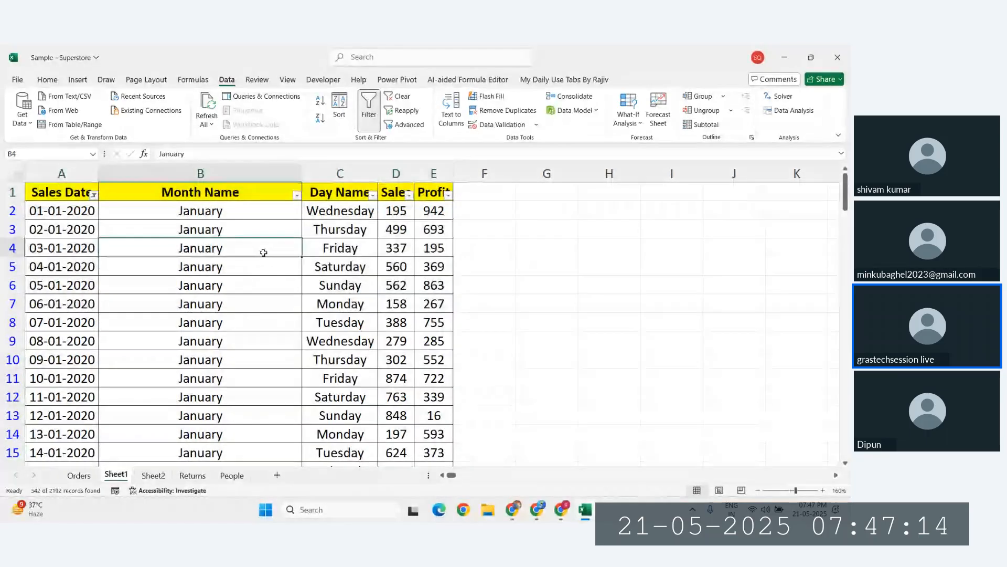
click(94, 196)
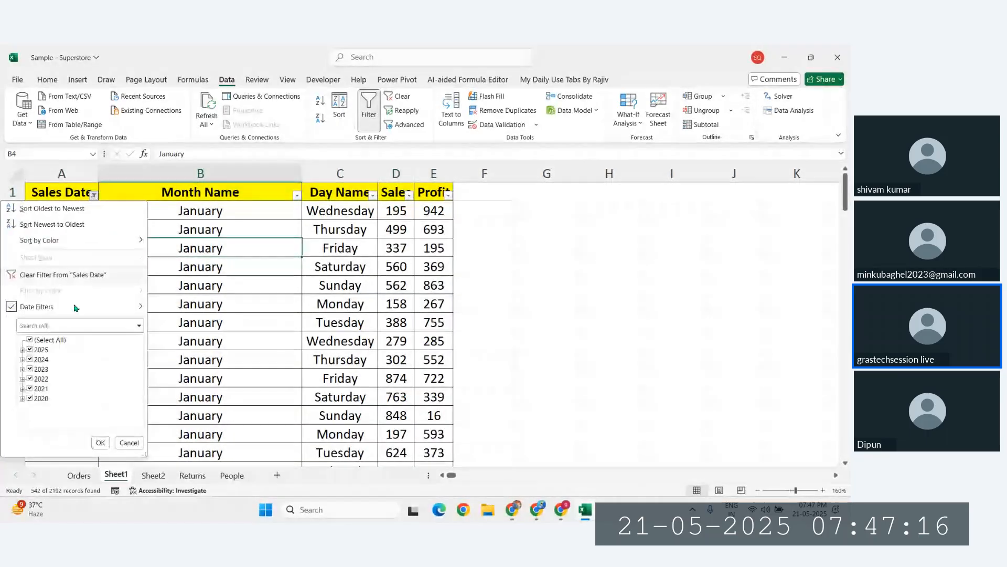
click(74, 275)
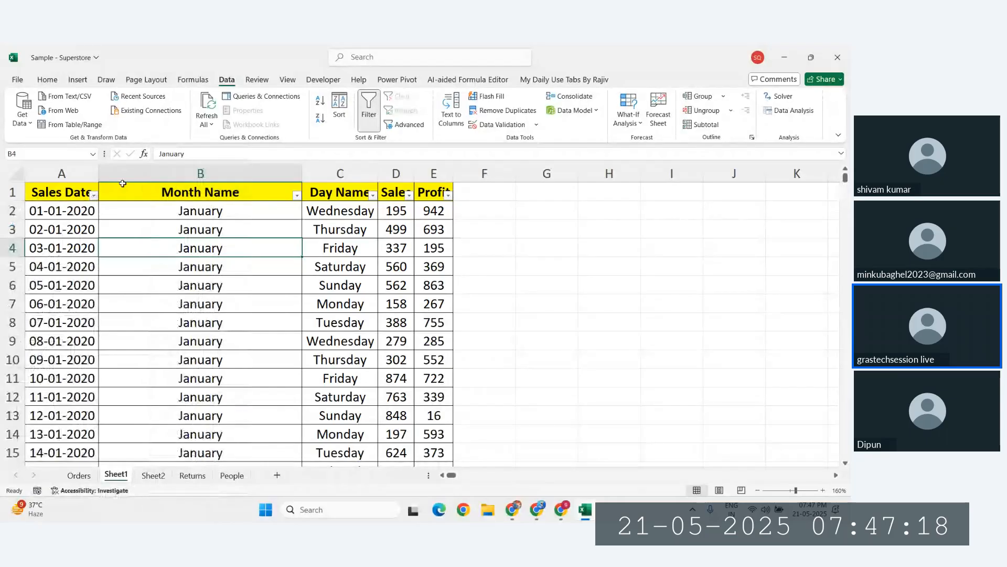
Review the date filter options for Sales Date and the number filter options for Sales, and glance at the Orders sheet
click(94, 196)
mouse_move(73, 307)
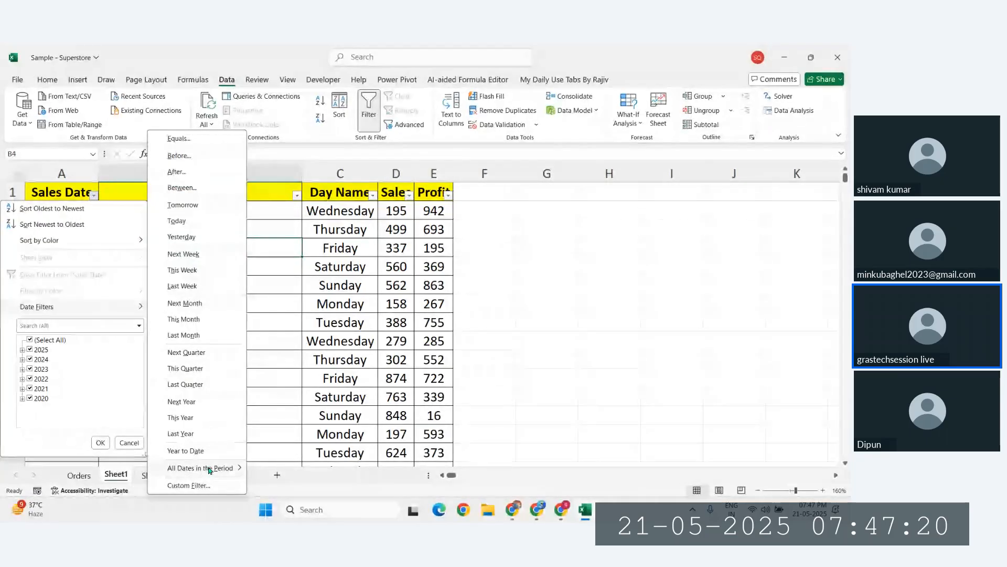
mouse_move(209, 470)
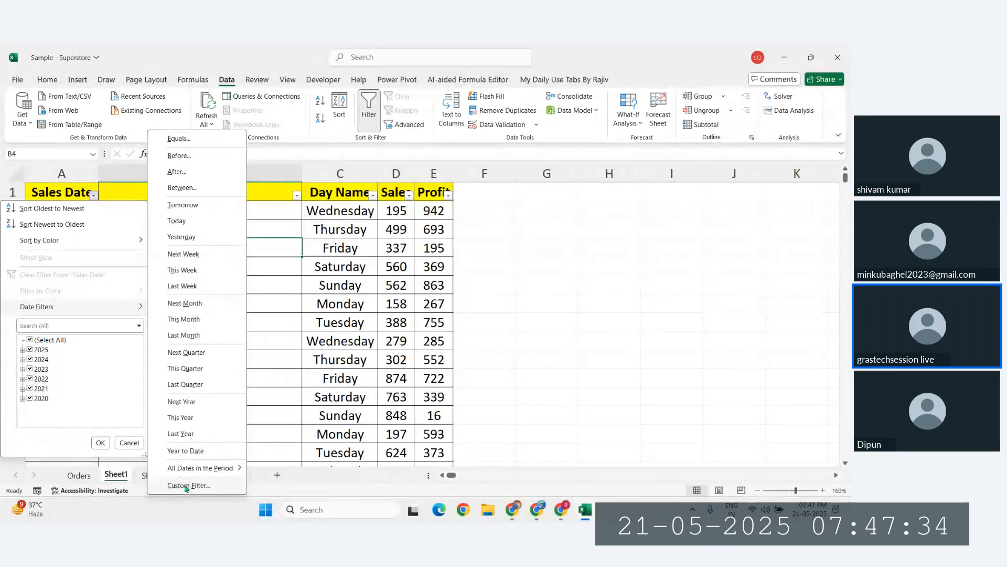
click(410, 349)
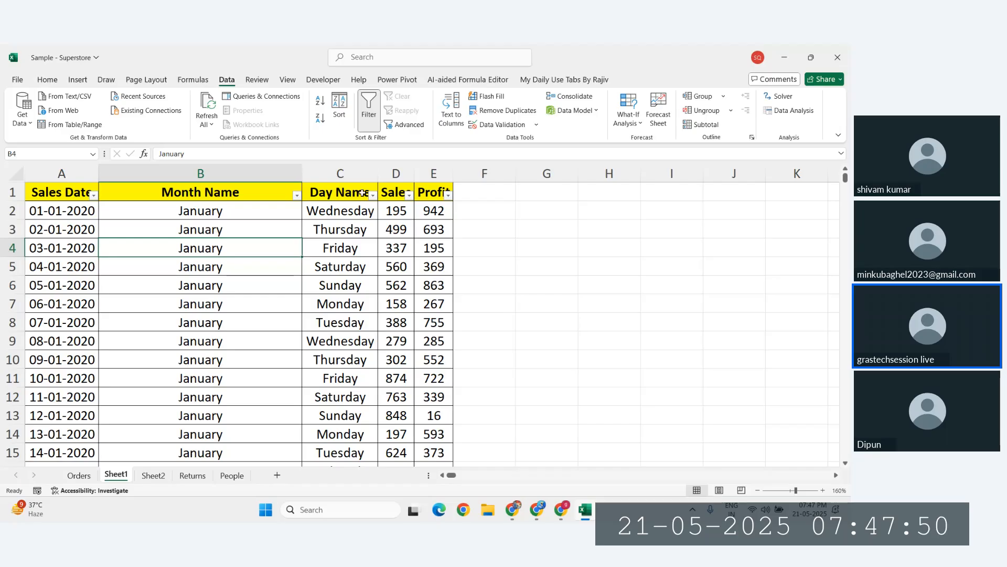
click(409, 195)
mouse_move(346, 310)
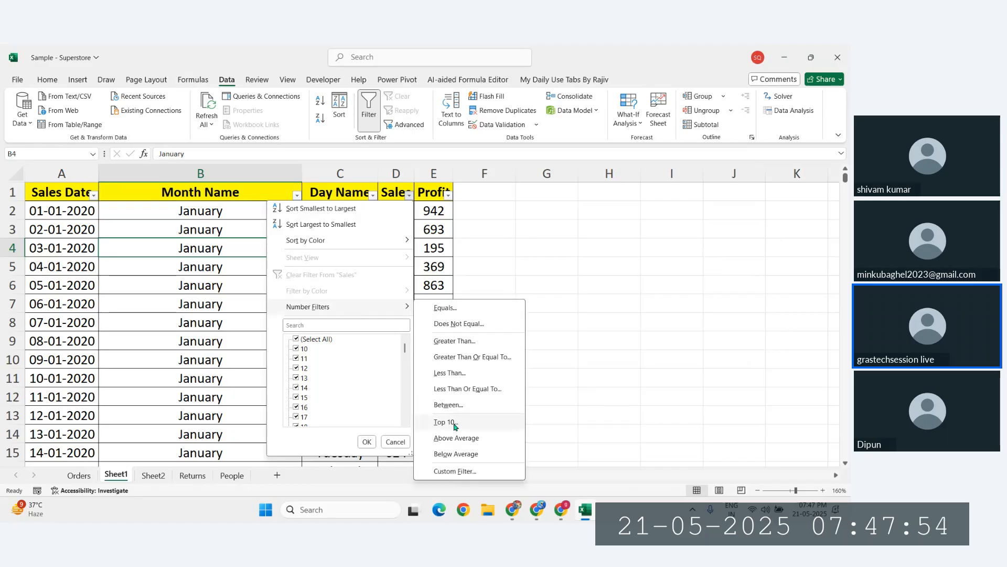
click(168, 324)
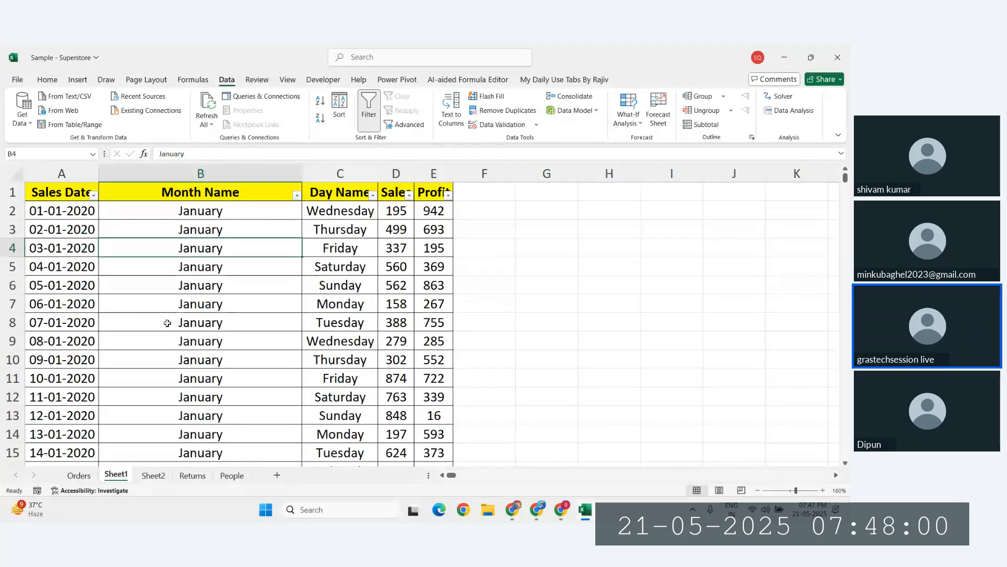
click(79, 475)
click(117, 479)
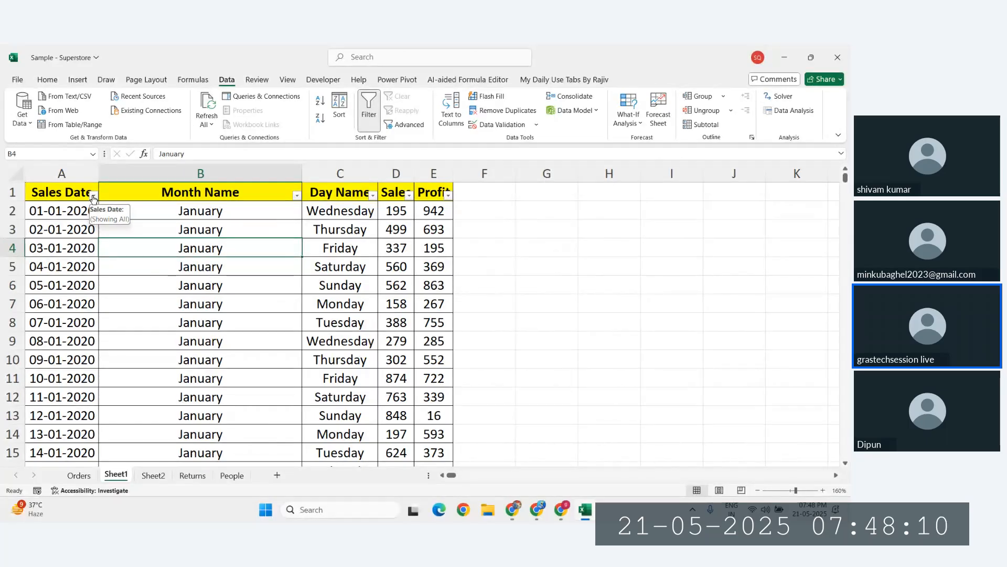
Copy the whole sales table from Sheet1 and paste it into a new worksheet
click(47, 80)
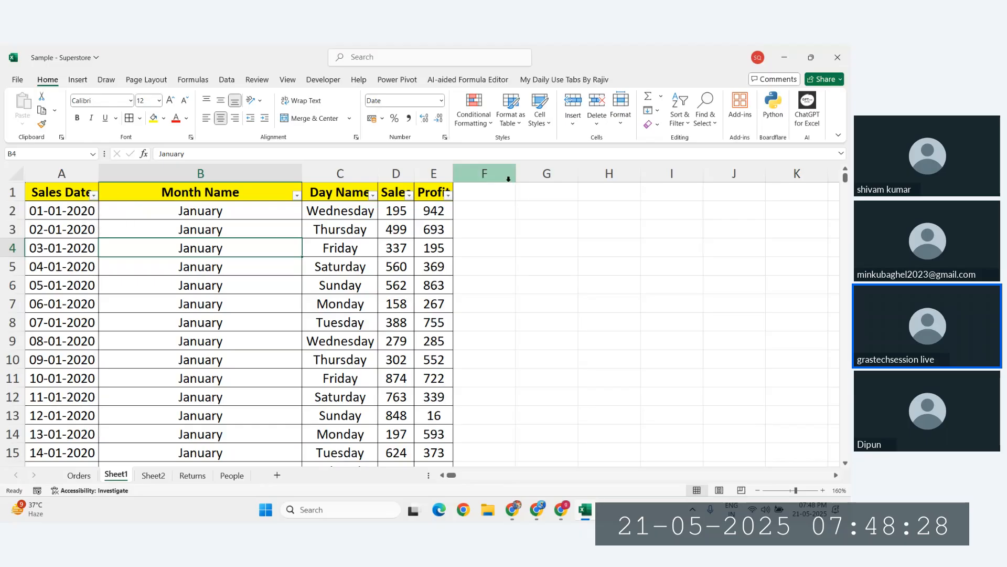
click(482, 211)
click(94, 242)
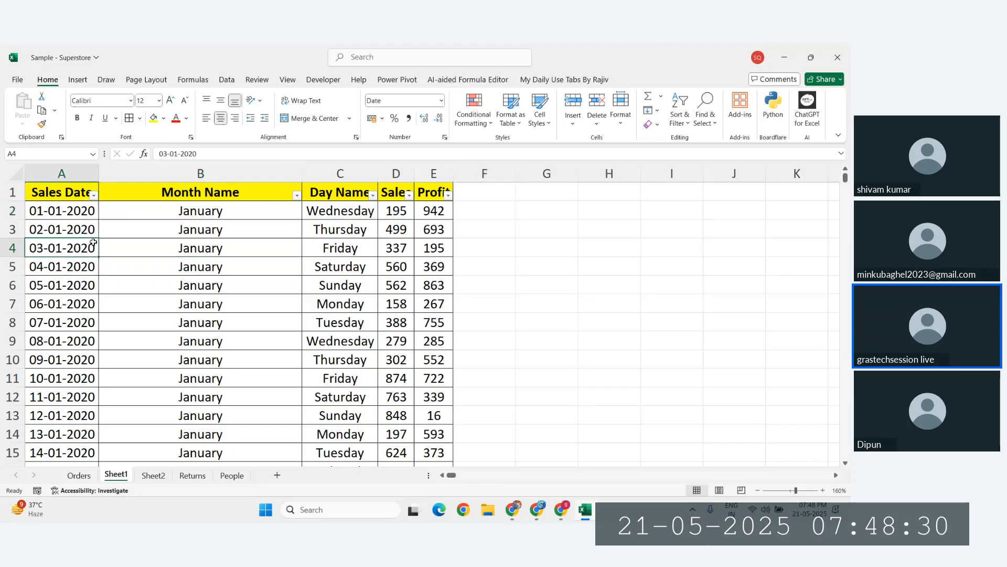
key(ctrl+a)
key(ctrl+c)
click(156, 249)
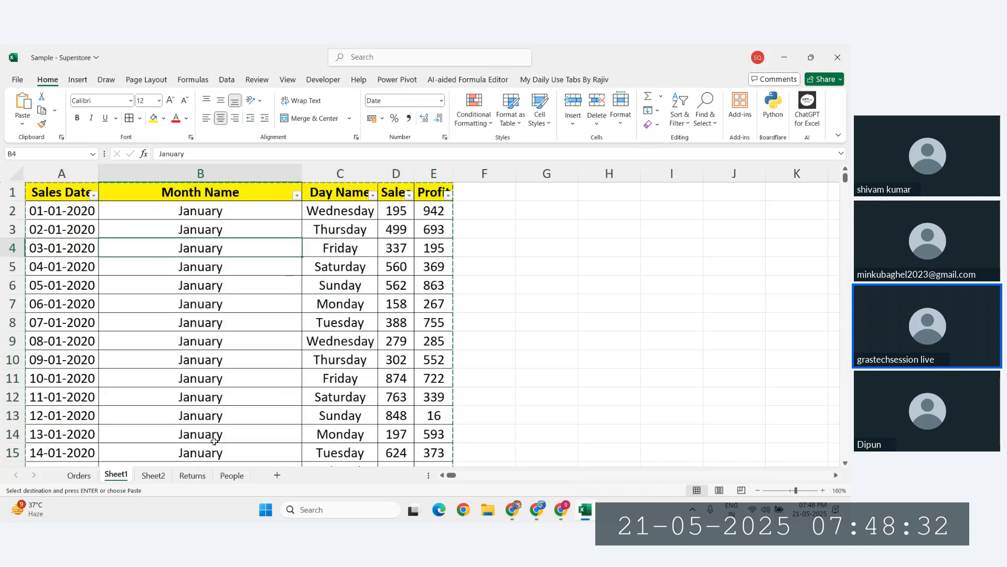
click(277, 475)
key(ctrl+v)
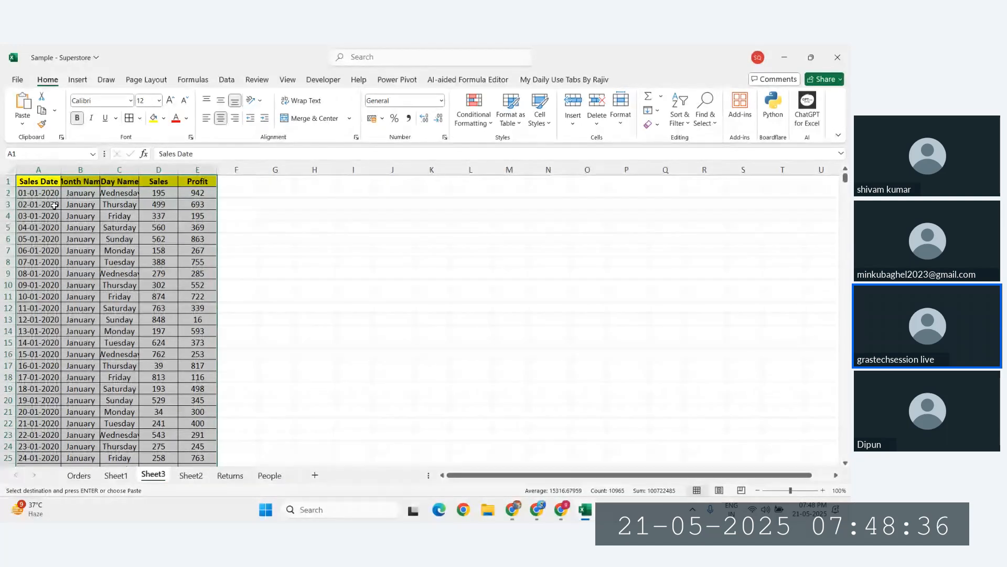
click(51, 195)
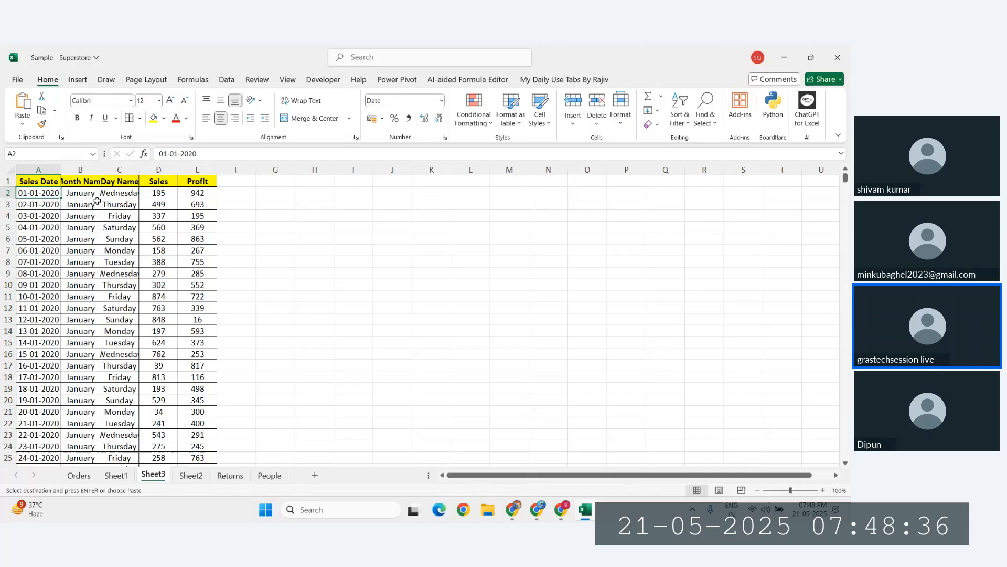
double_click(57, 192)
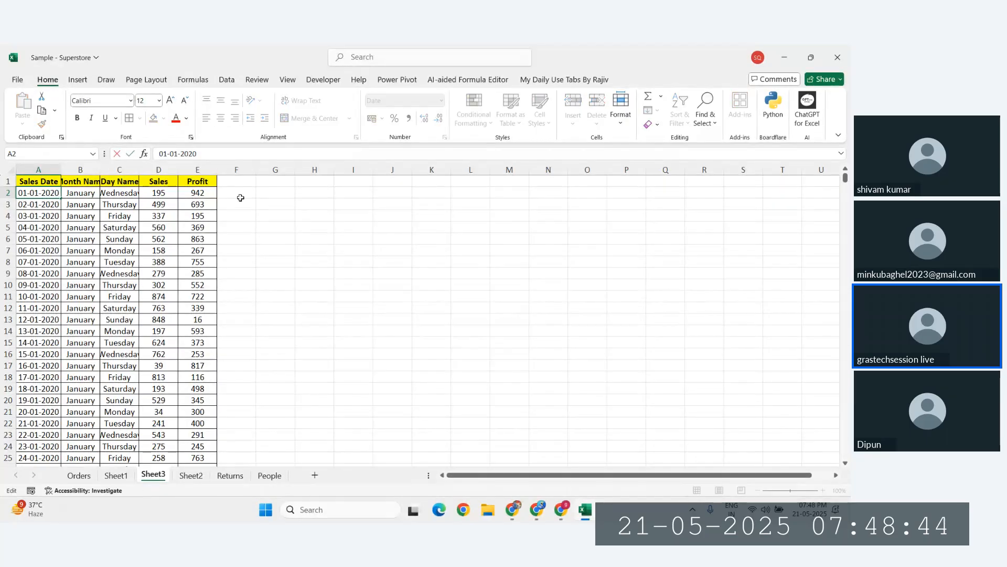
key(Escape)
click(132, 251)
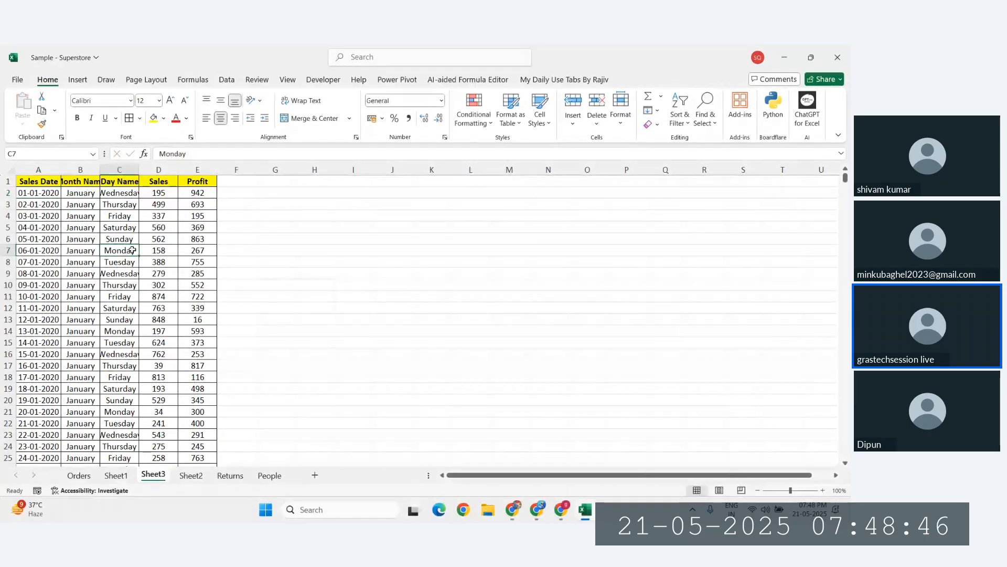
double_click(55, 193)
click(105, 206)
Apply the custom number format dd-mm-yyyy hh:mm to the first sales date in cell A2
click(53, 193)
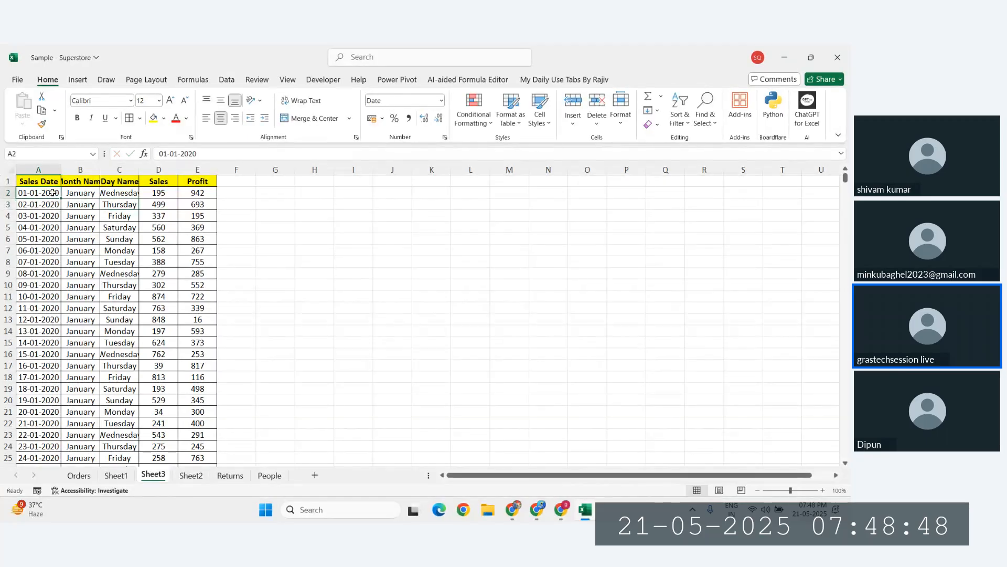
click(445, 137)
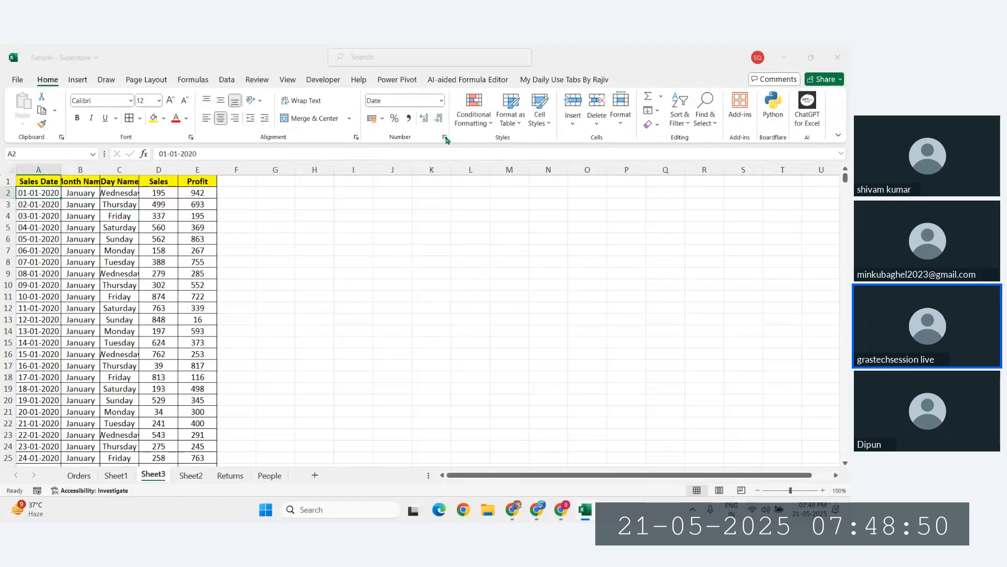
scroll(161, 337, down, 2)
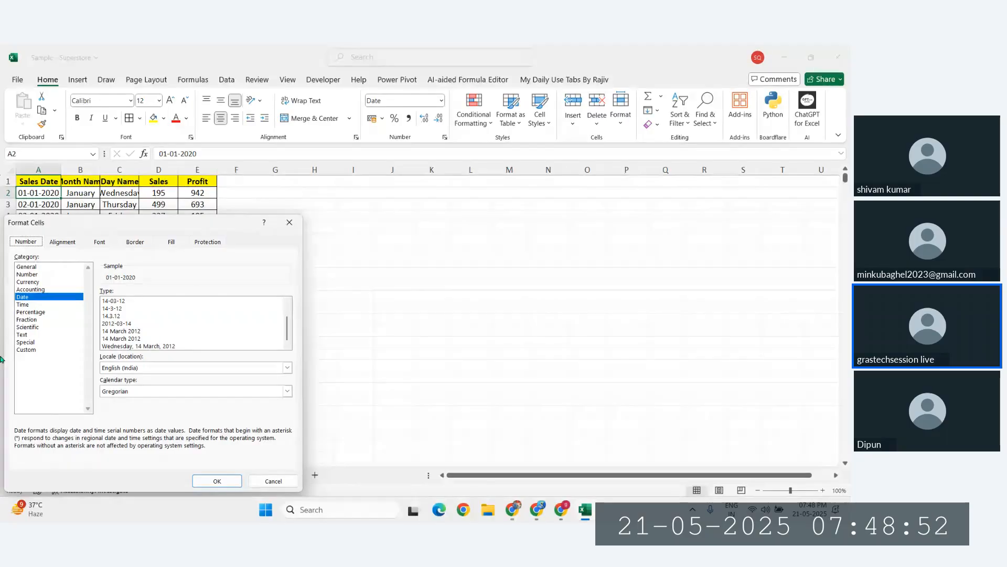
click(26, 349)
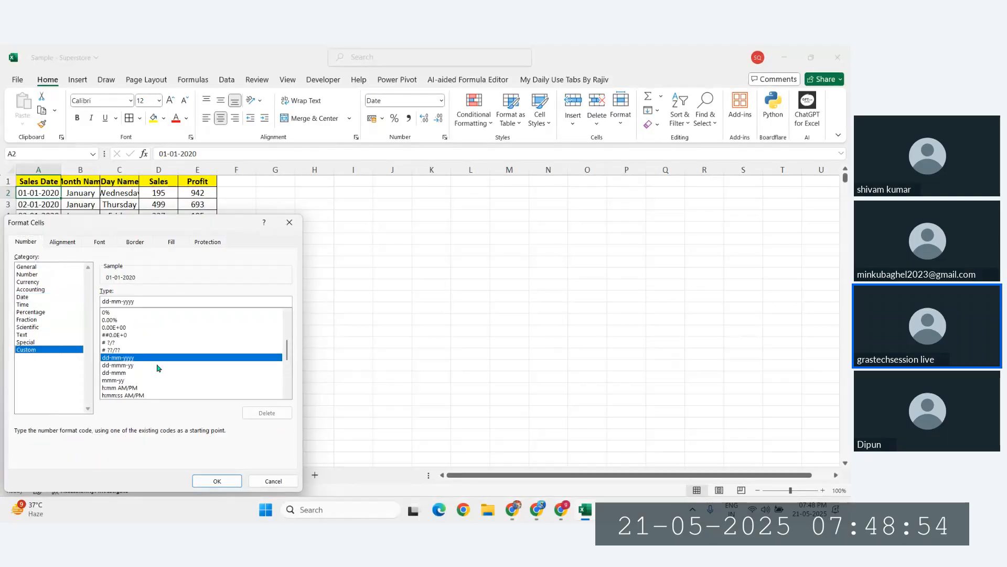
mouse_move(288, 358)
mouse_down()
mouse_move(288, 339)
mouse_move(290, 379)
mouse_up()
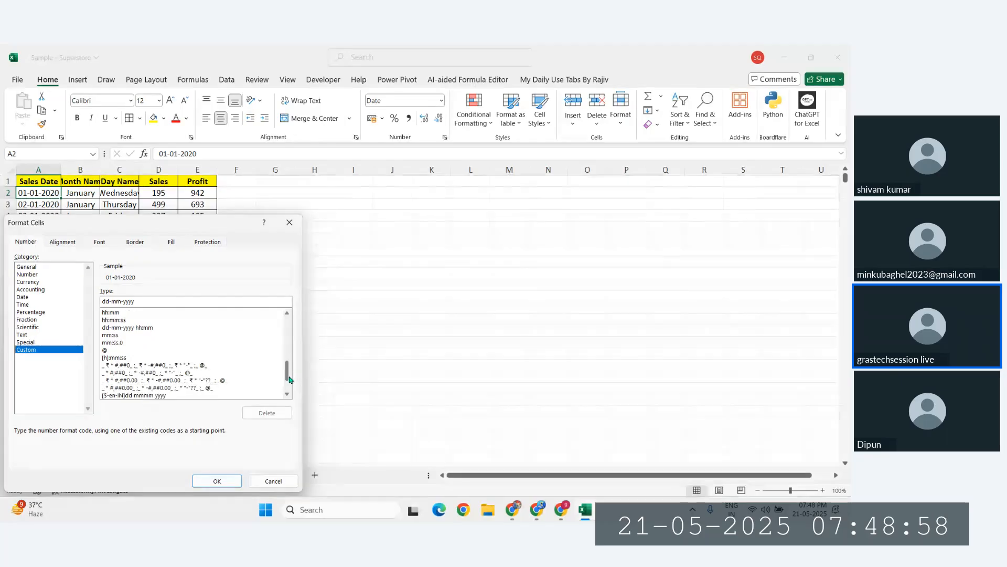
click(120, 327)
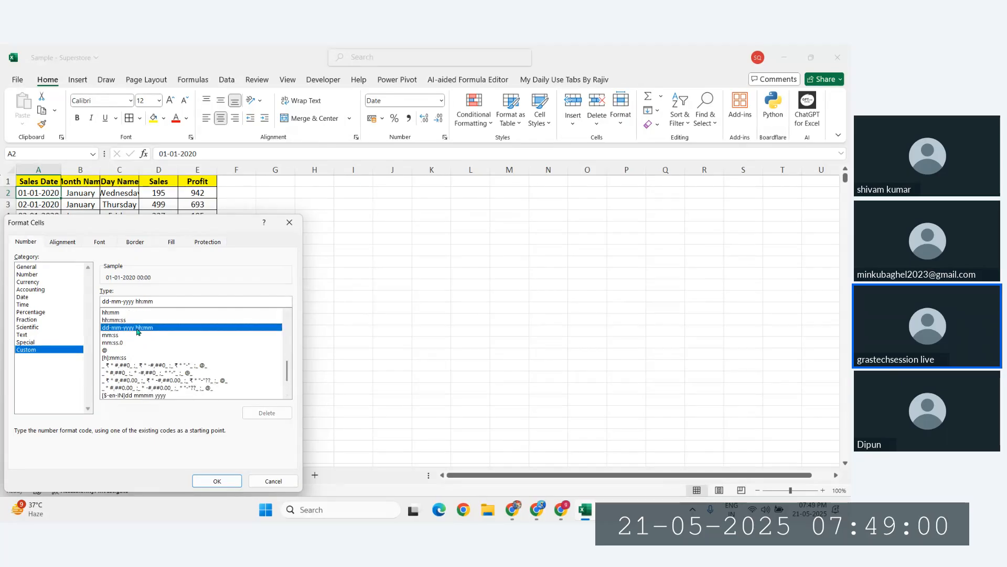
click(217, 481)
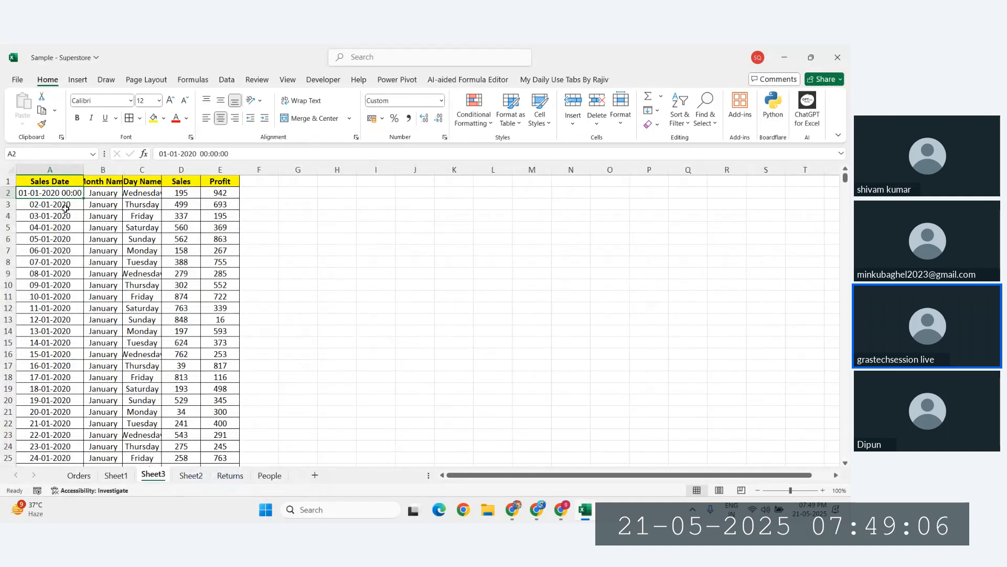
Fill cell A2 down the Sales Date column to give every date the date-and-time format
double_click(83, 196)
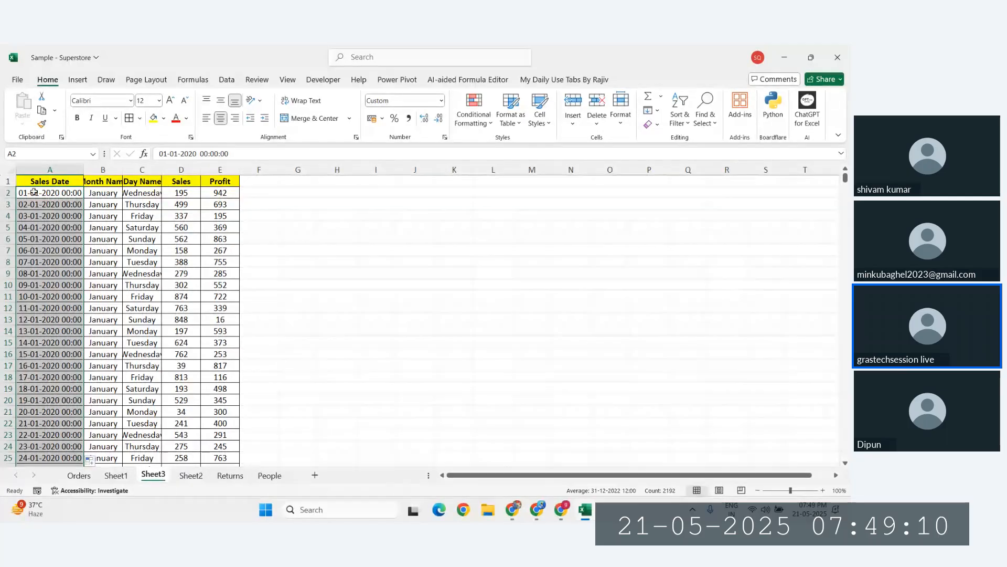
scroll(82, 406, down, 13)
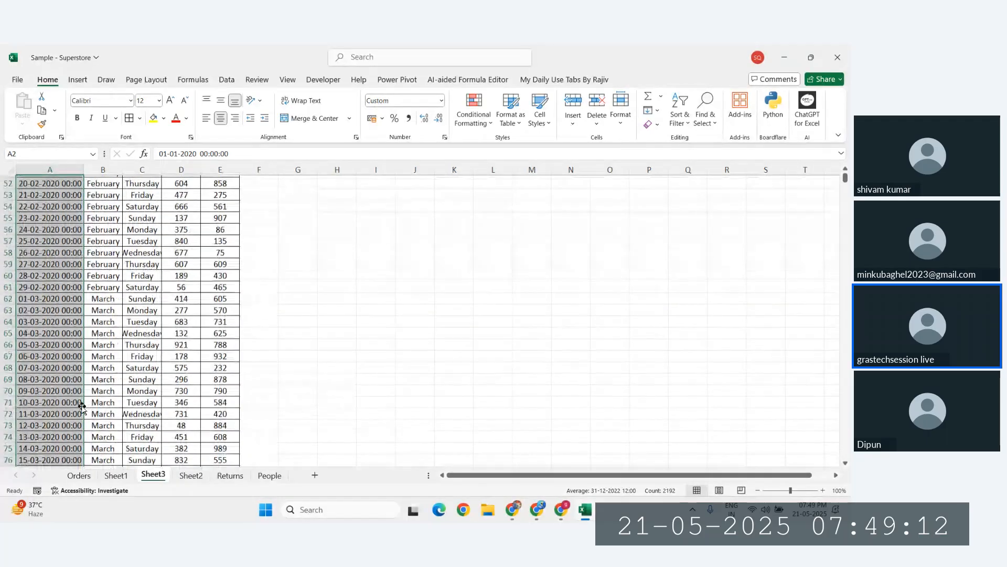
scroll(91, 223, up, 13)
Set the time of the first sales date in cell A2 to 12:50:55
click(77, 193)
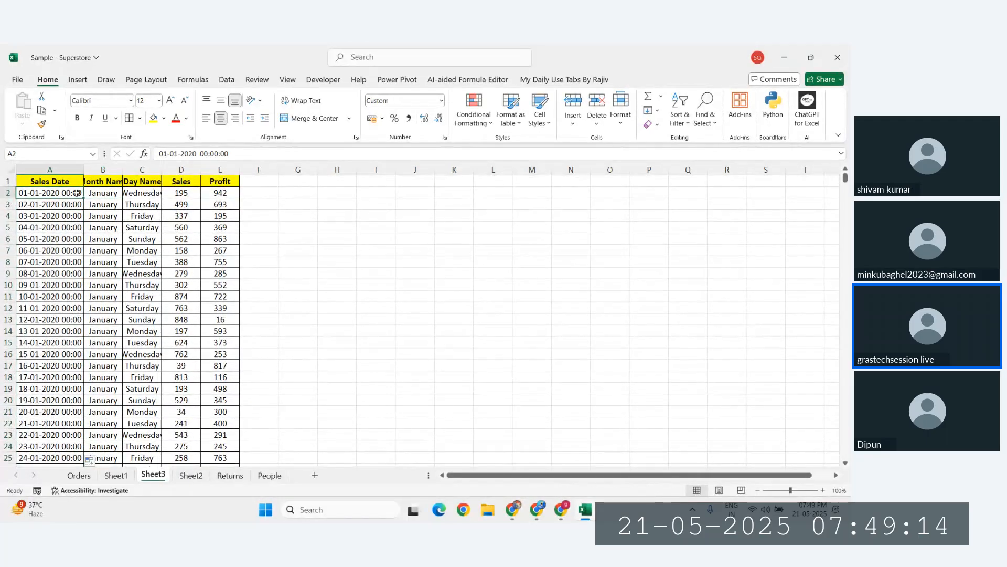
click(207, 155)
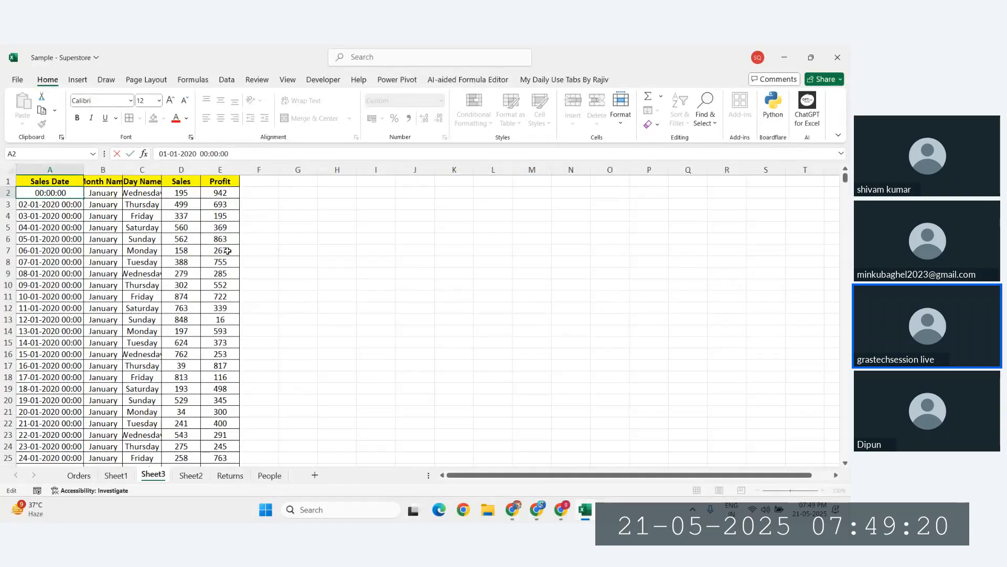
key(BackSpace)
key(BackSpace)
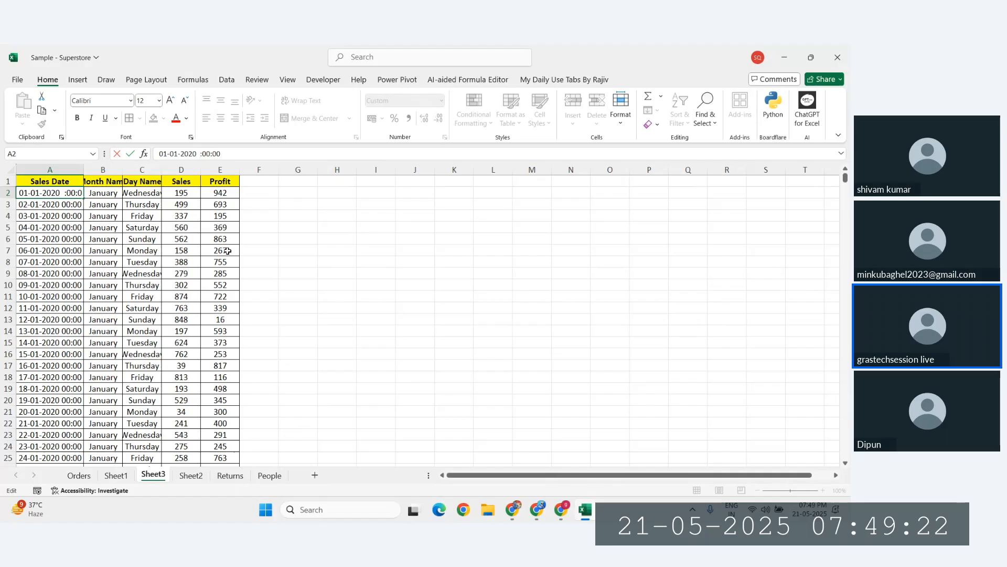
text(12)
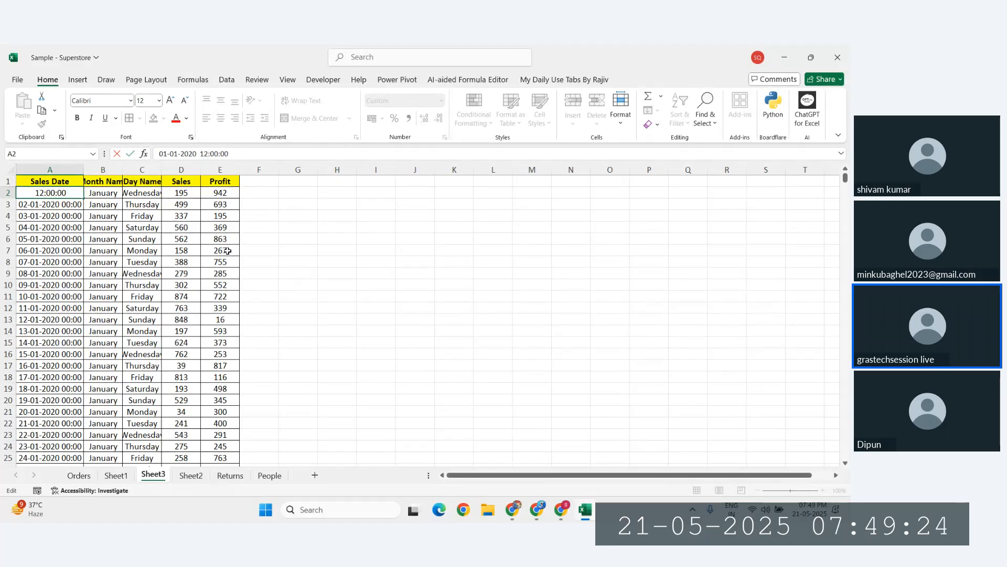
key(Right)
key(Right)
key(Right)
key(BackSpace)
key(BackSpace)
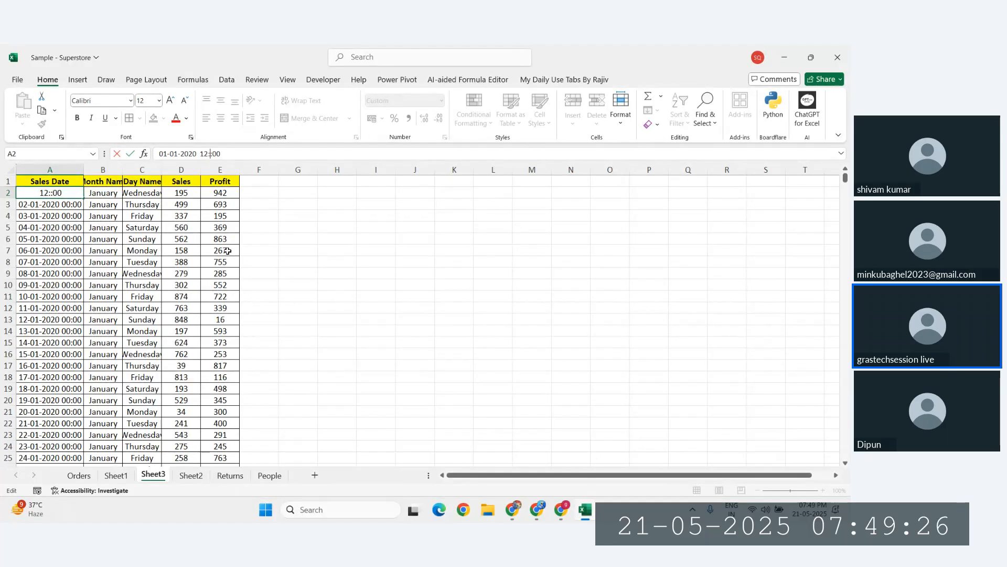
text(50)
key(BackSpace)
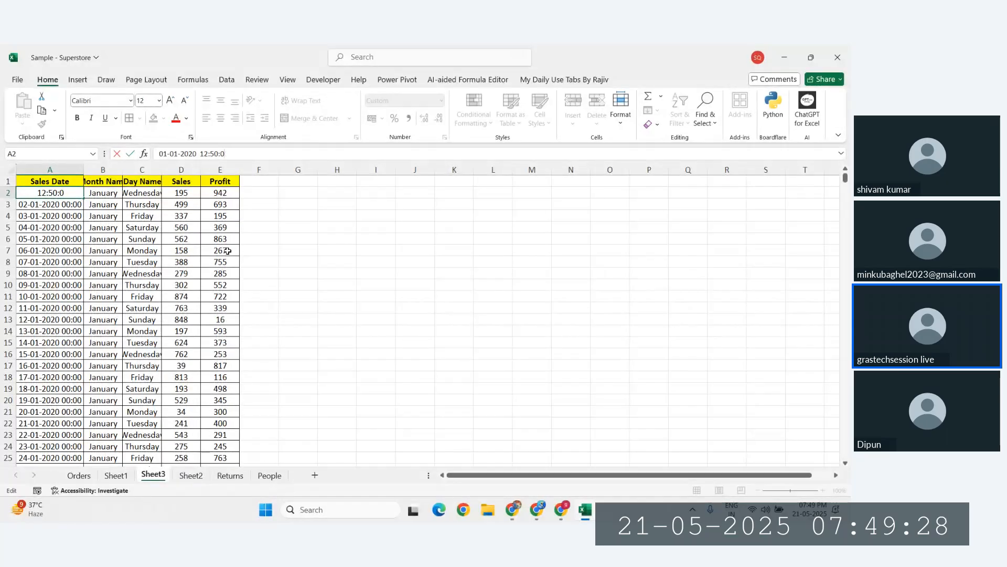
text(00)
key(Return)
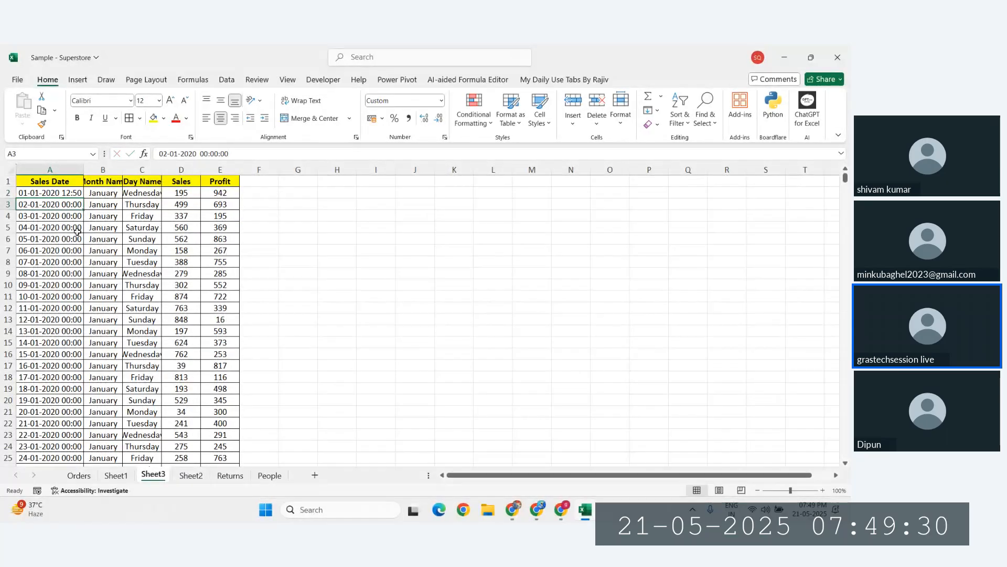
Set the time of the second sales date in cell A3 to 10:40:45
click(208, 154)
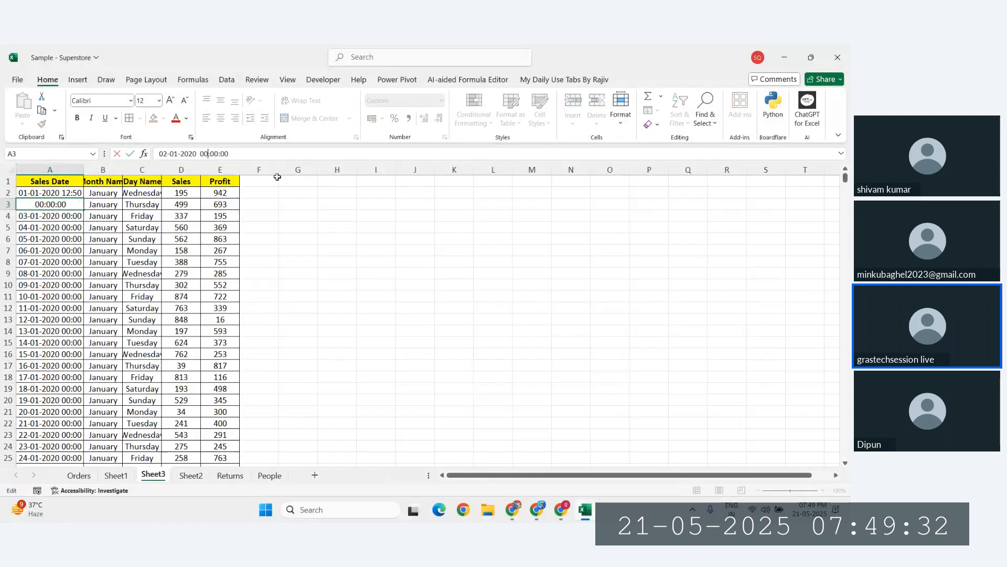
key(BackSpace)
key(BackSpace)
text(10)
key(Right)
key(Right)
key(BackSpace)
text(4)
key(End)
key(BackSpace)
key(BackSpace)
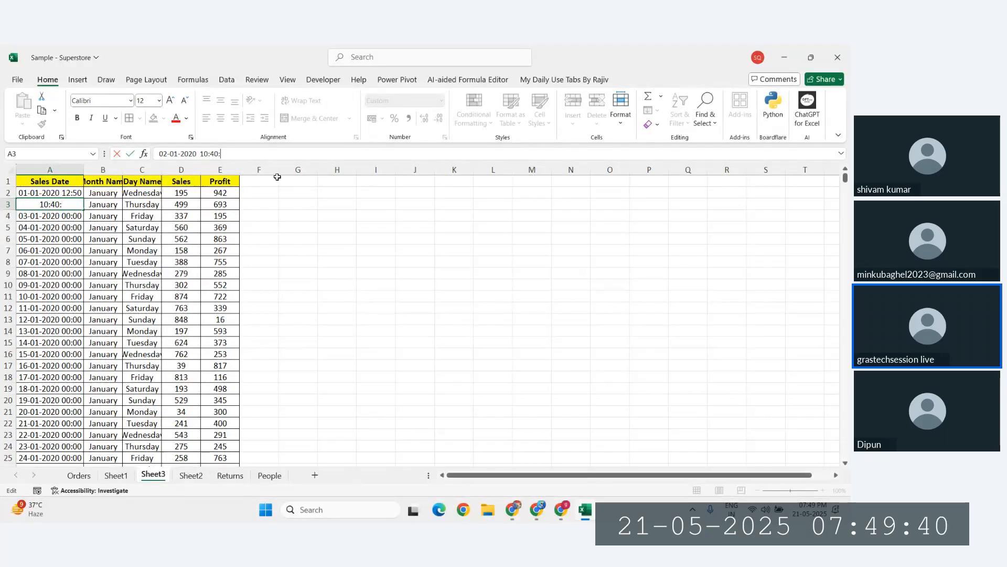
key(Return)
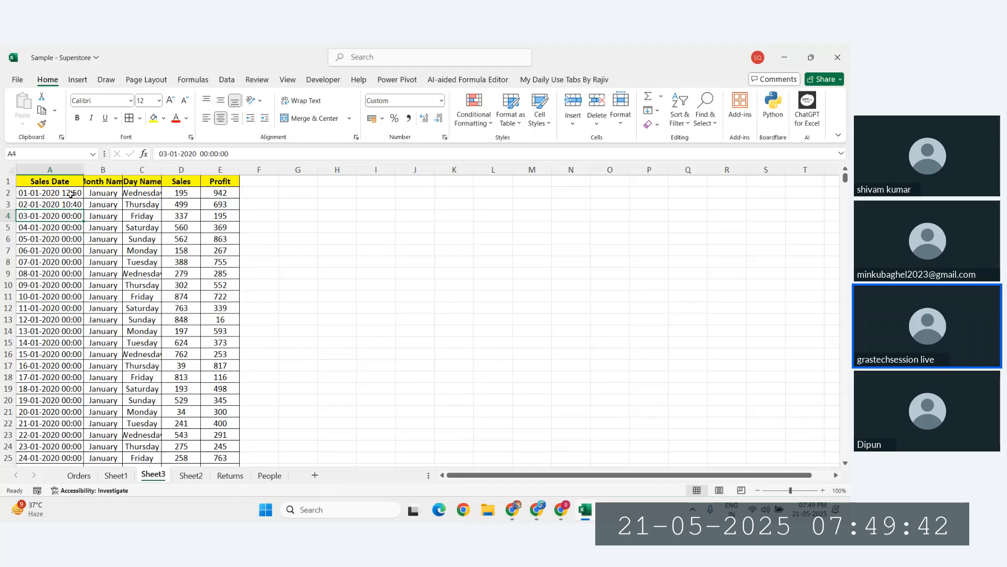
Fill the date-time series from cells A2 and A3 down the whole Sales Date column
click(71, 194)
drag(82, 197, 78, 202)
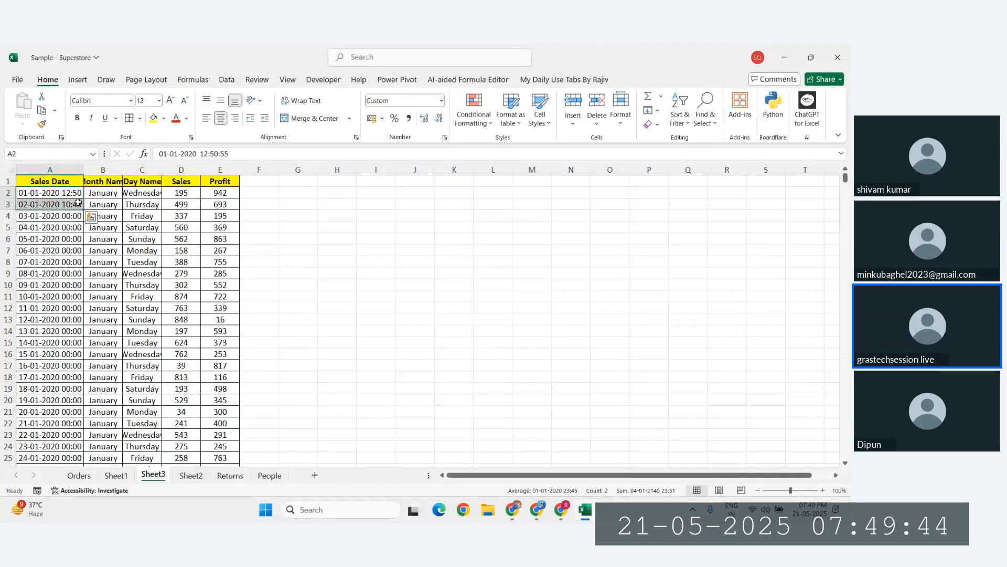
double_click(83, 210)
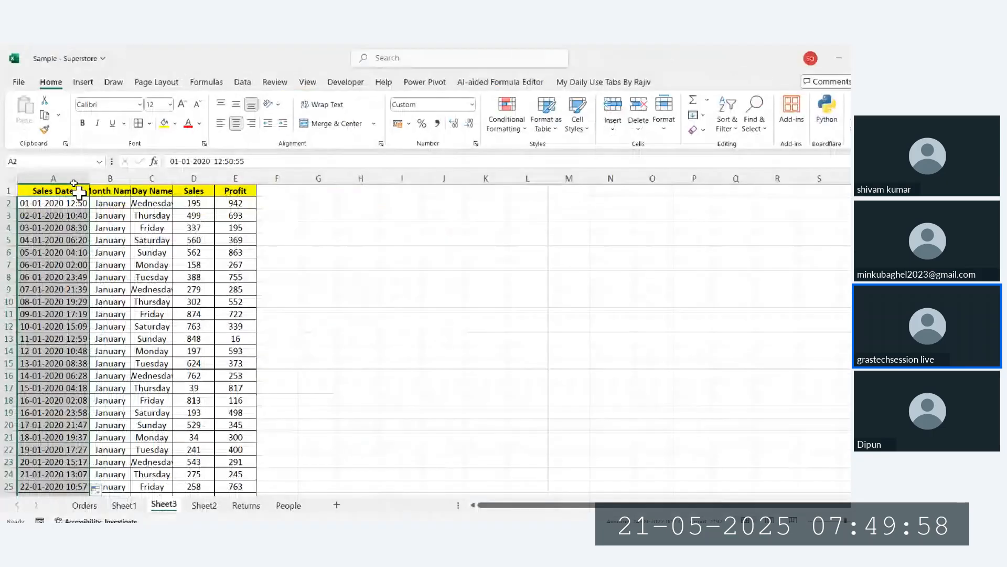
Rename the Sales Date column header to "Sales Date/Time"
click(104, 206)
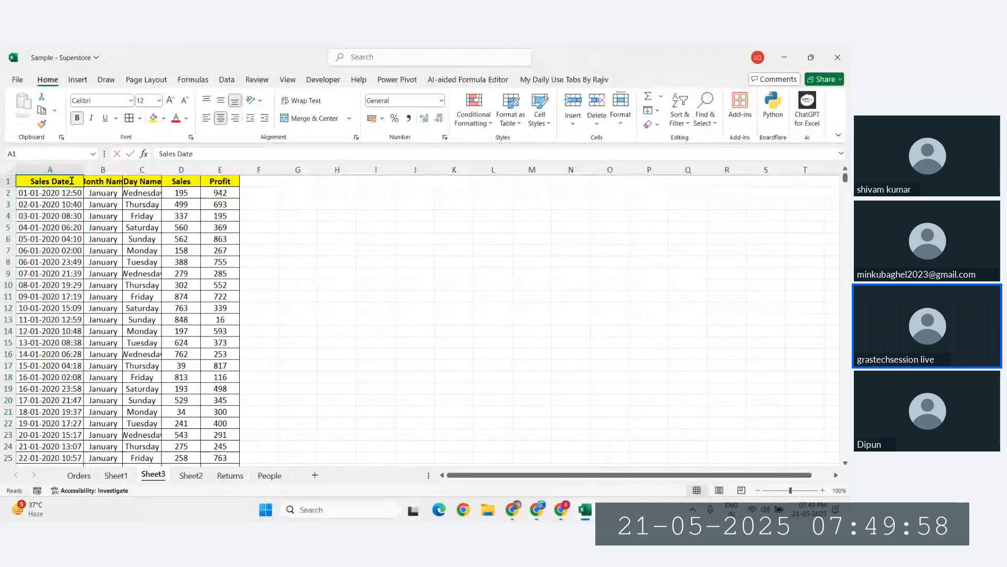
text(/Time)
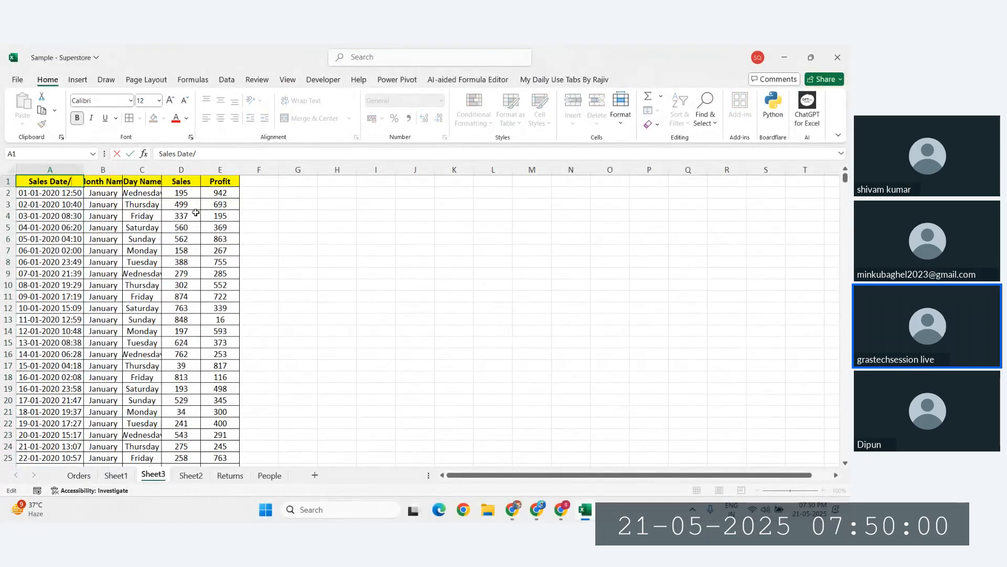
key(Return)
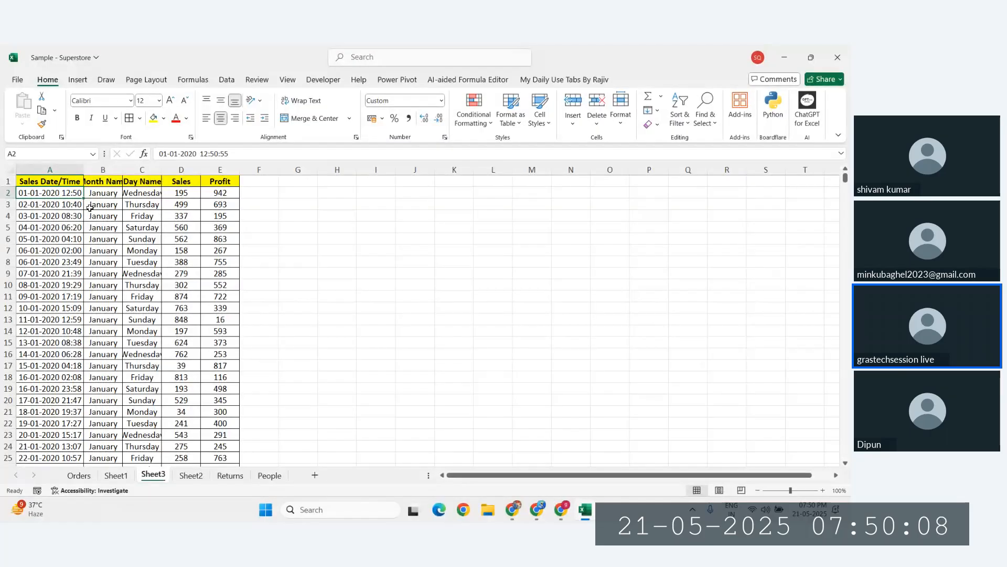
Turn on filtering for the Sheet3 table and review the date filter options for Sales Date/Time
click(72, 216)
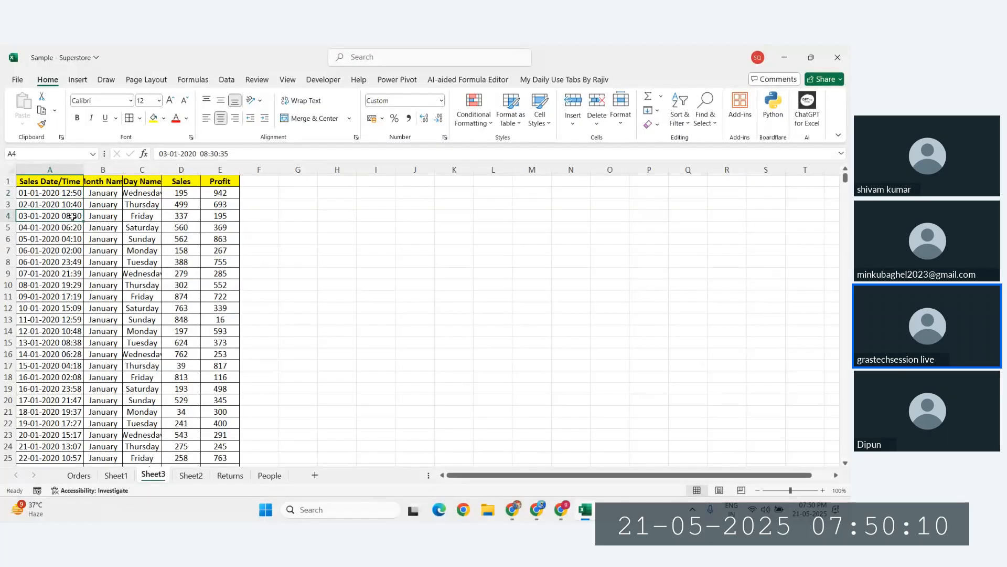
key(ctrl+shift+l)
click(79, 181)
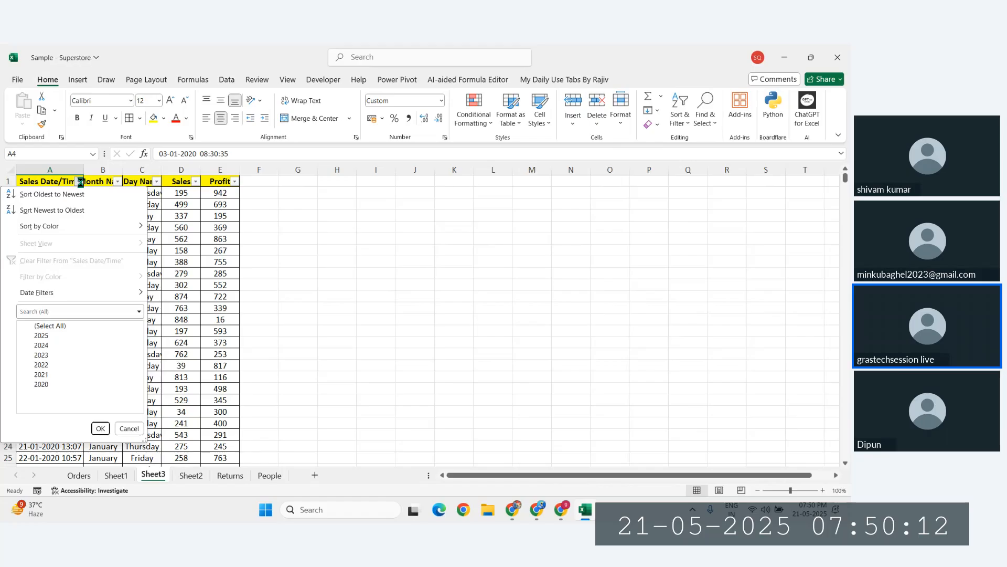
mouse_move(61, 299)
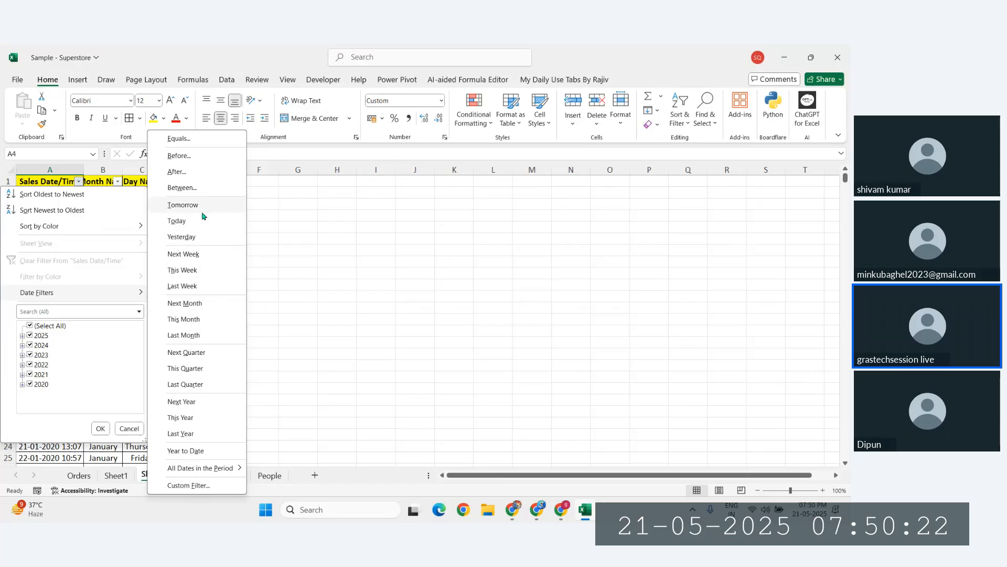
click(304, 250)
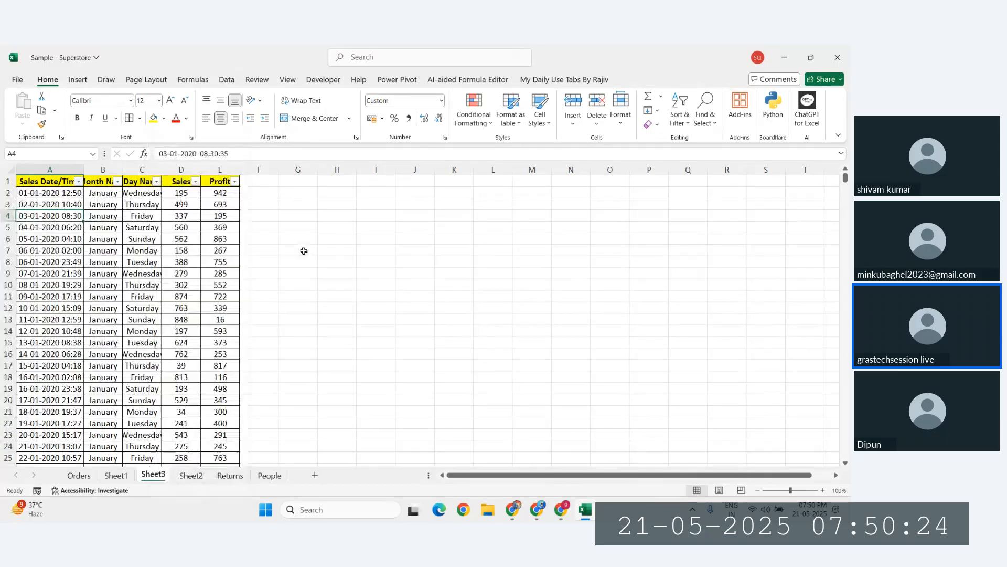
Review the number format options offered for the first date-time value in cell A2
click(61, 192)
click(61, 182)
click(62, 192)
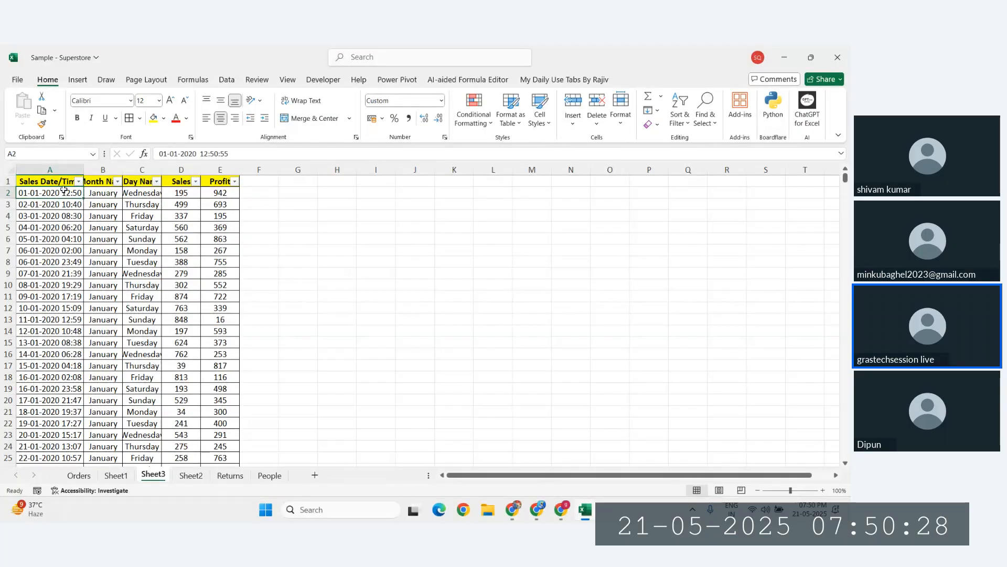
click(64, 184)
click(64, 191)
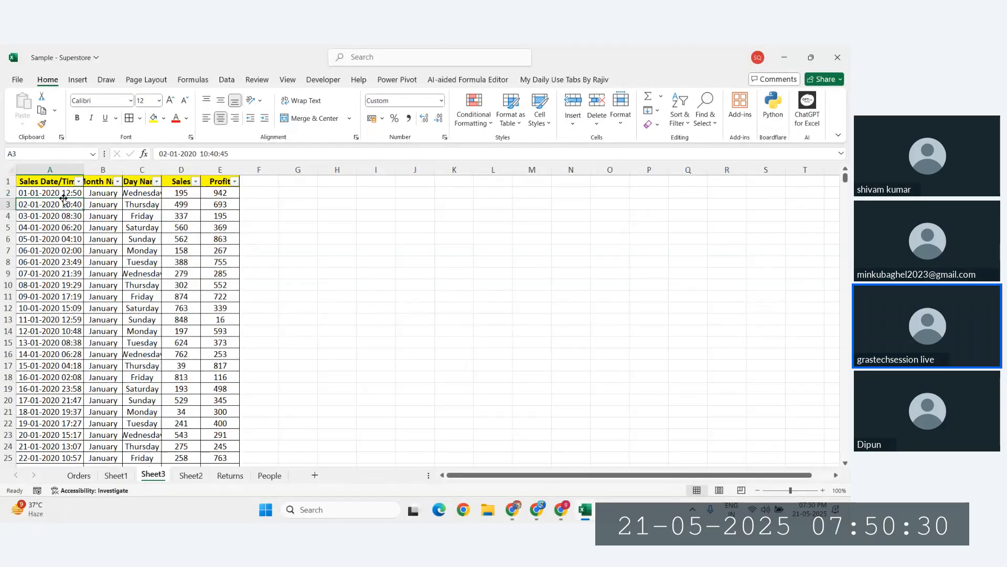
click(441, 101)
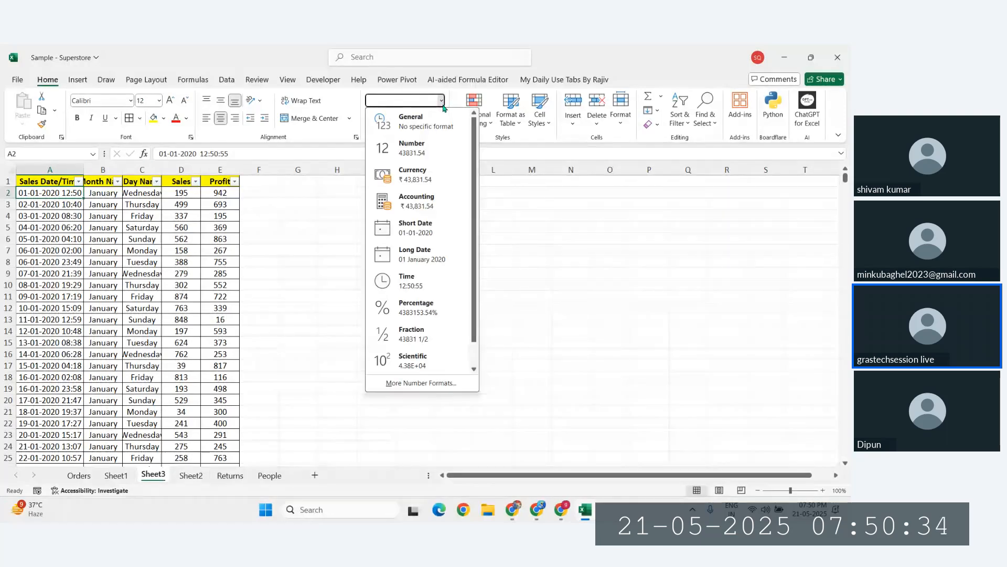
click(330, 300)
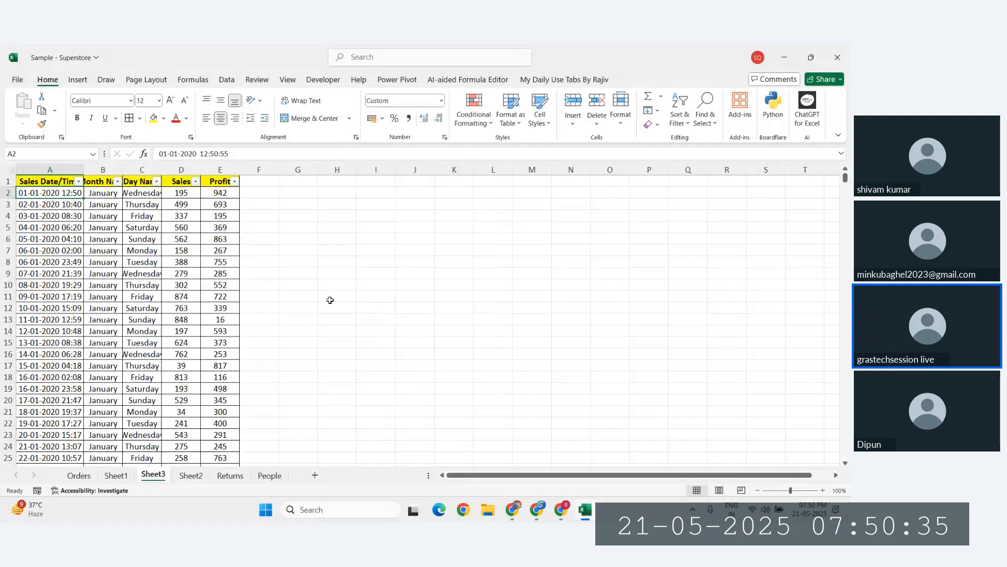
Insert a blank column before the month name column in the Sheet3 table
click(105, 169)
key(ctrl+shift+equal)
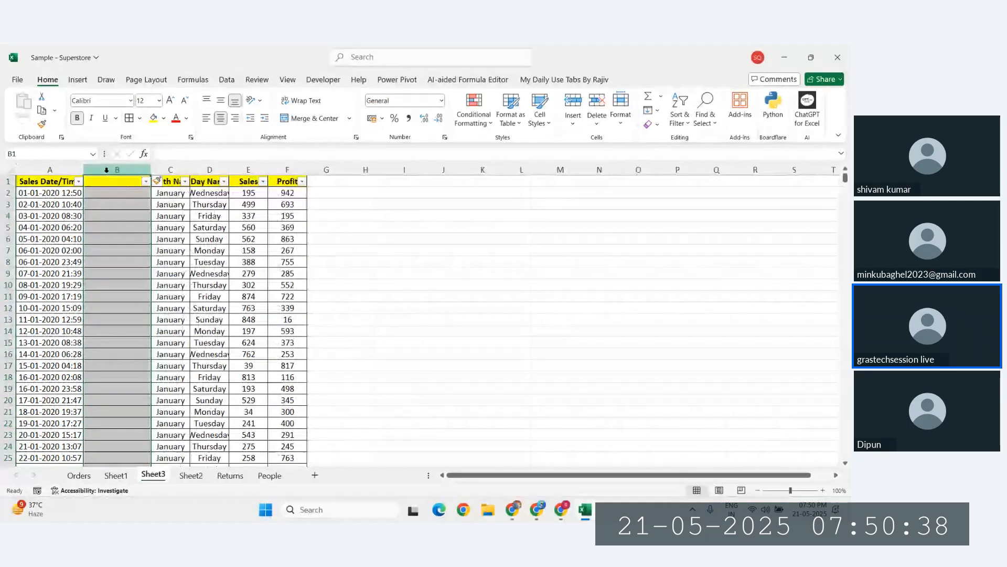
click(94, 197)
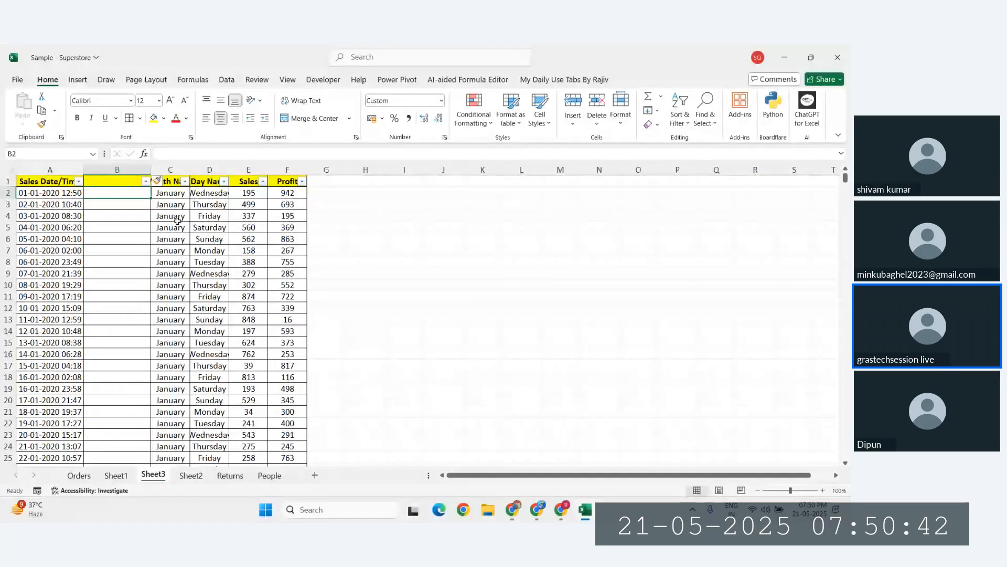
text(12)
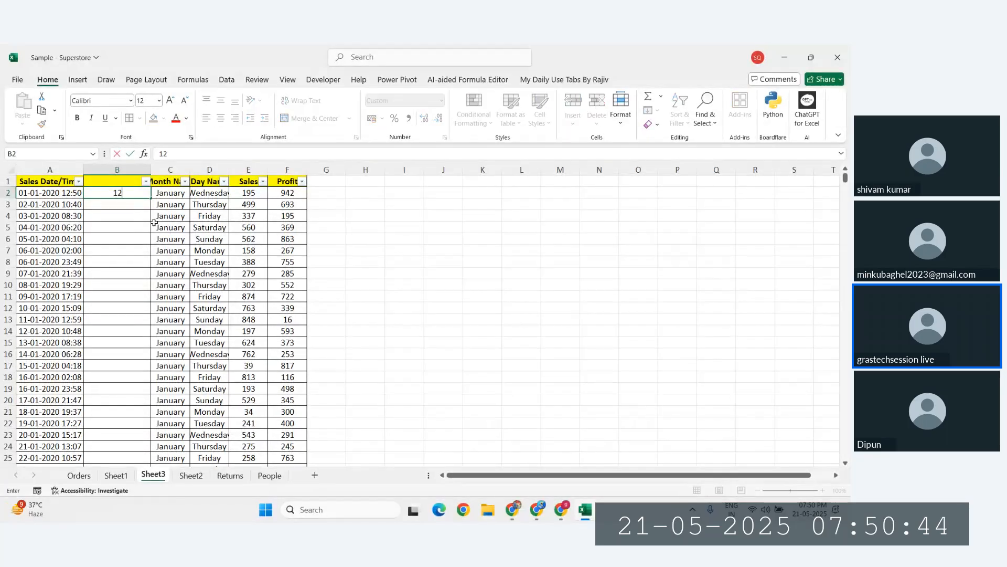
text(:50)
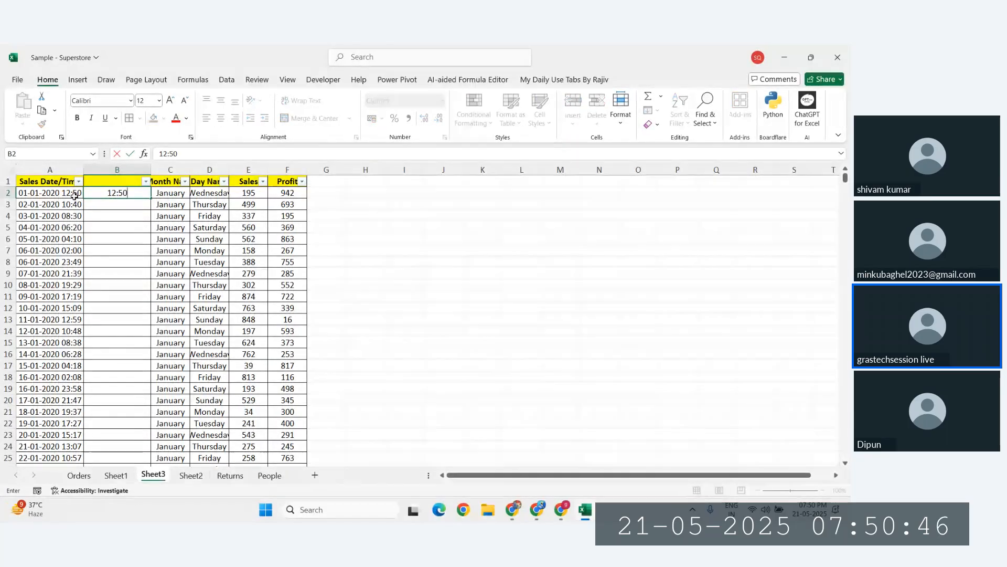
key(Escape)
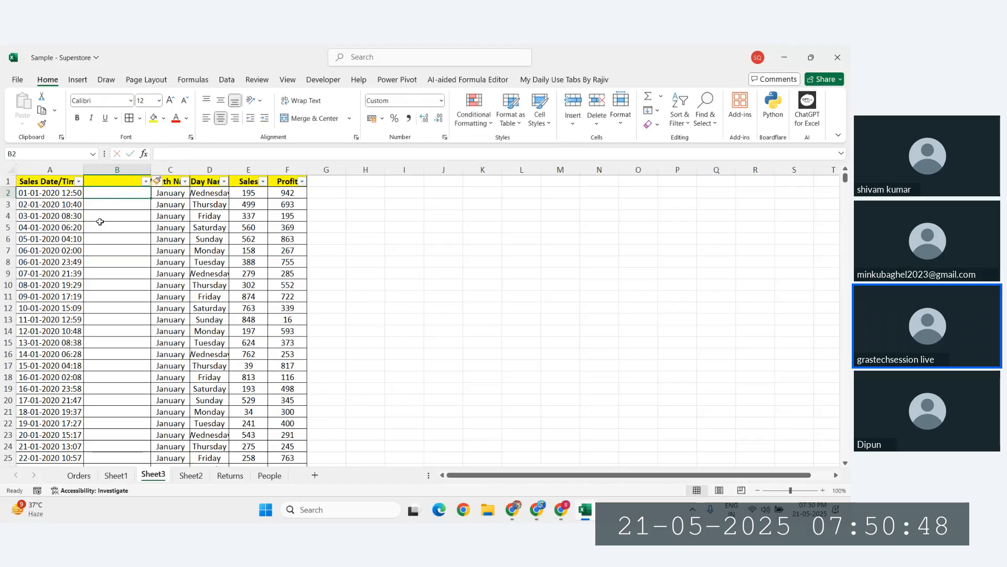
Enter the formula =A2 in cell B2 and fill it down the whole new column
click(72, 193)
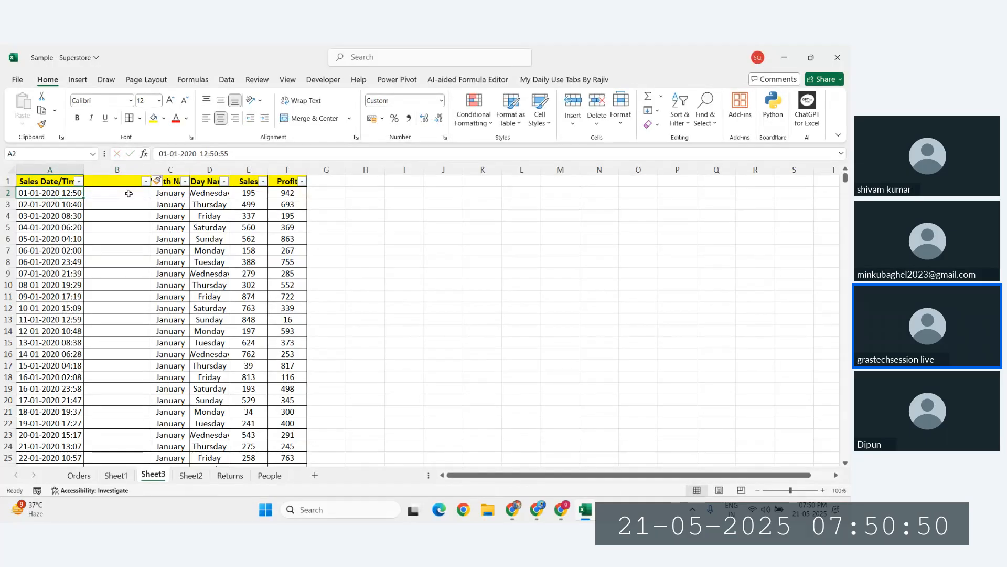
click(107, 191)
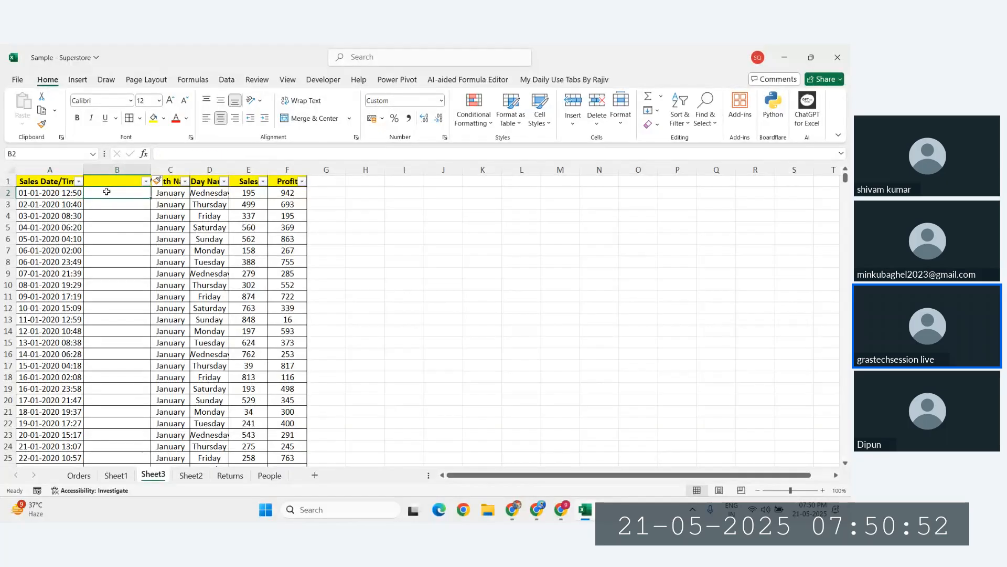
text(=)
click(68, 194)
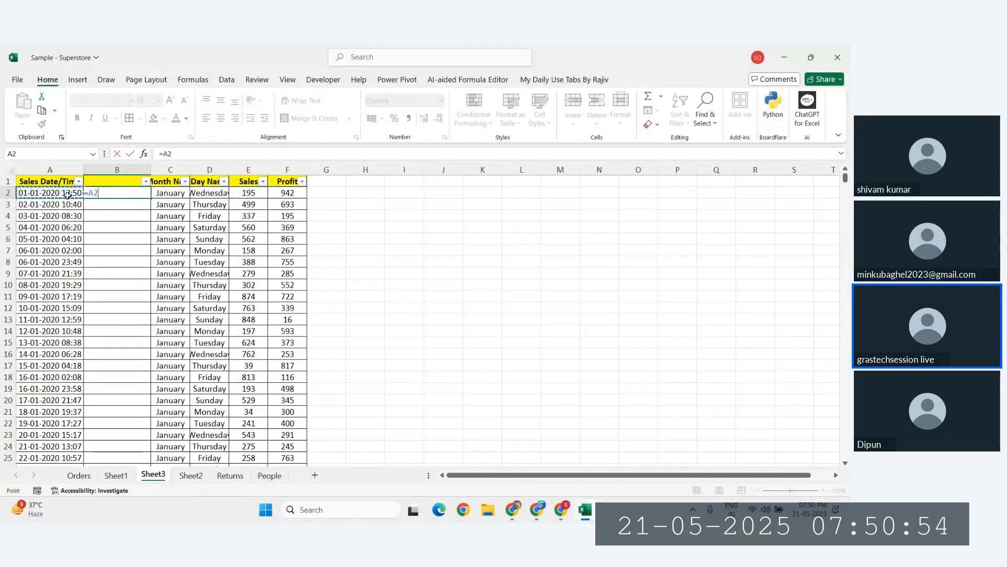
key(Return)
click(120, 192)
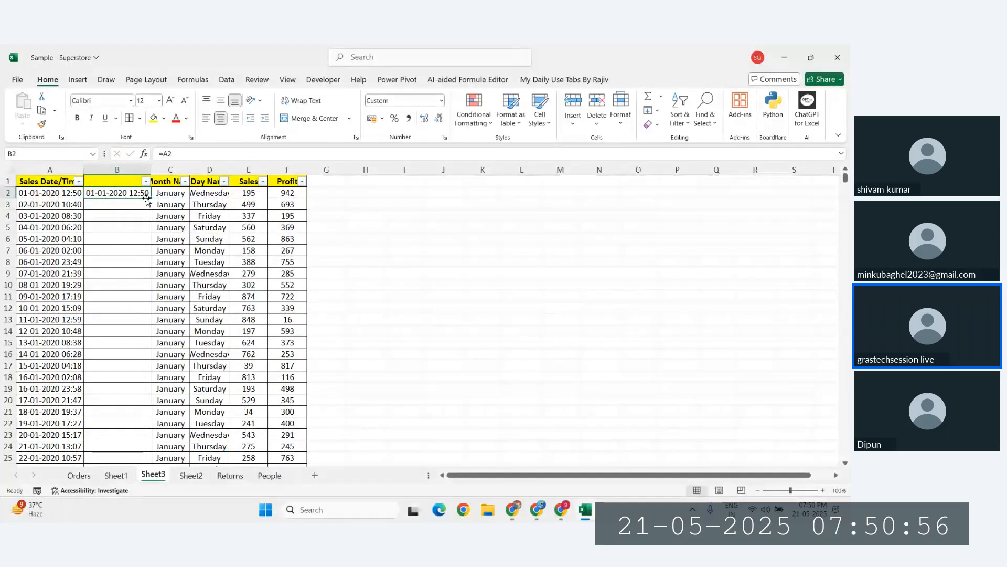
double_click(150, 197)
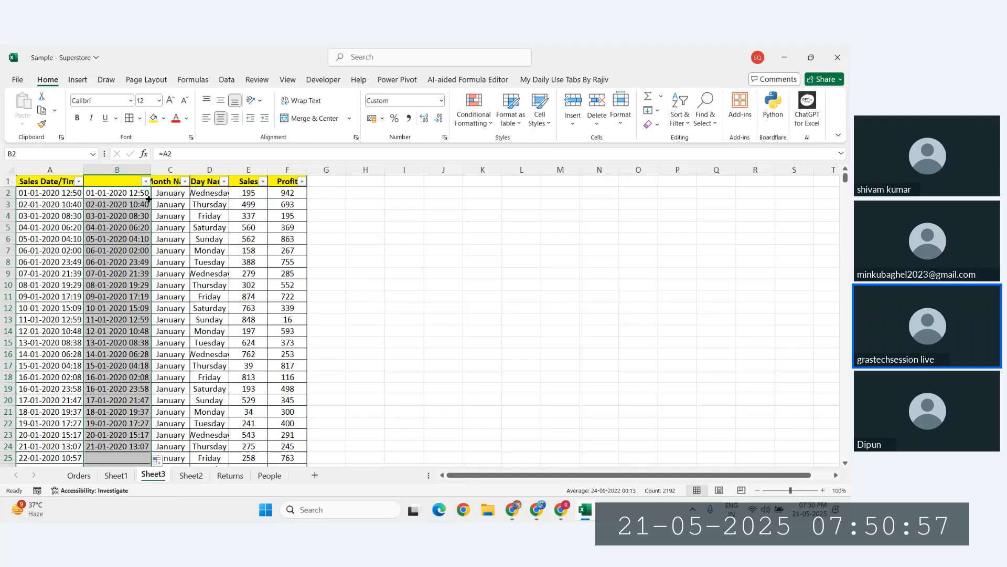
Apply the custom number format hh:mm:ss to the filled date-time values in column B
click(445, 137)
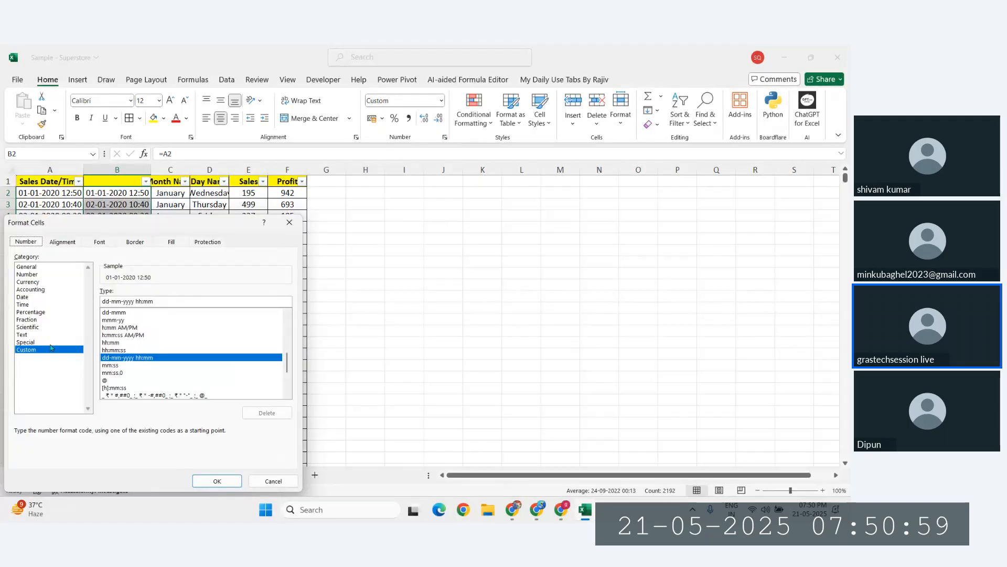
click(120, 343)
click(151, 350)
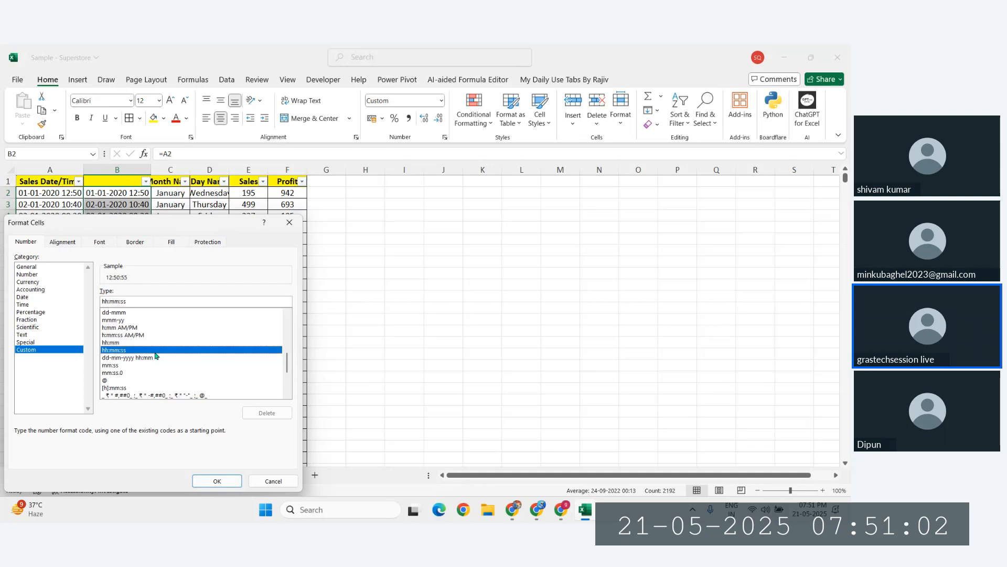
key(Return)
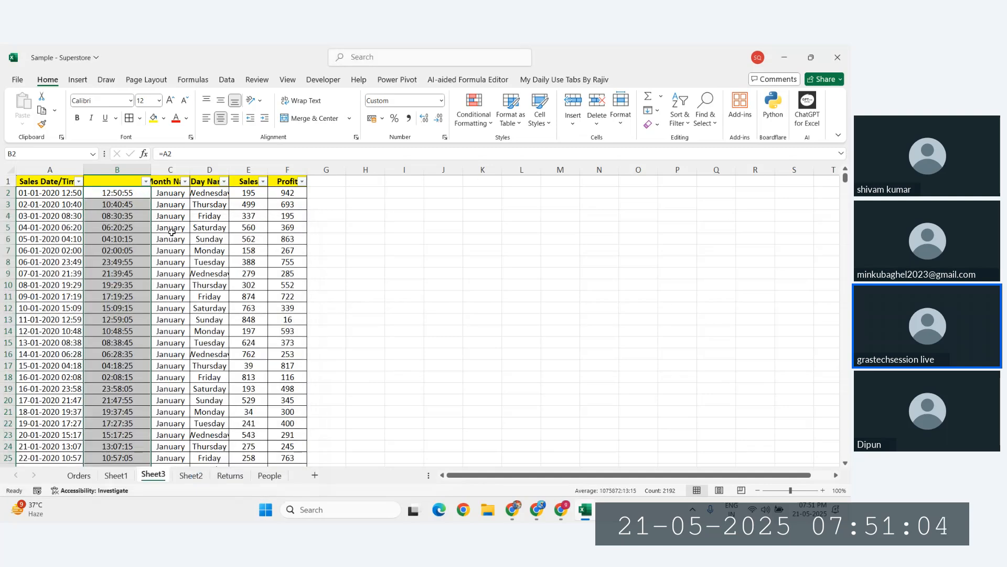
Enter "Time" as the header of the new column in cell B1
click(119, 180)
text(T)
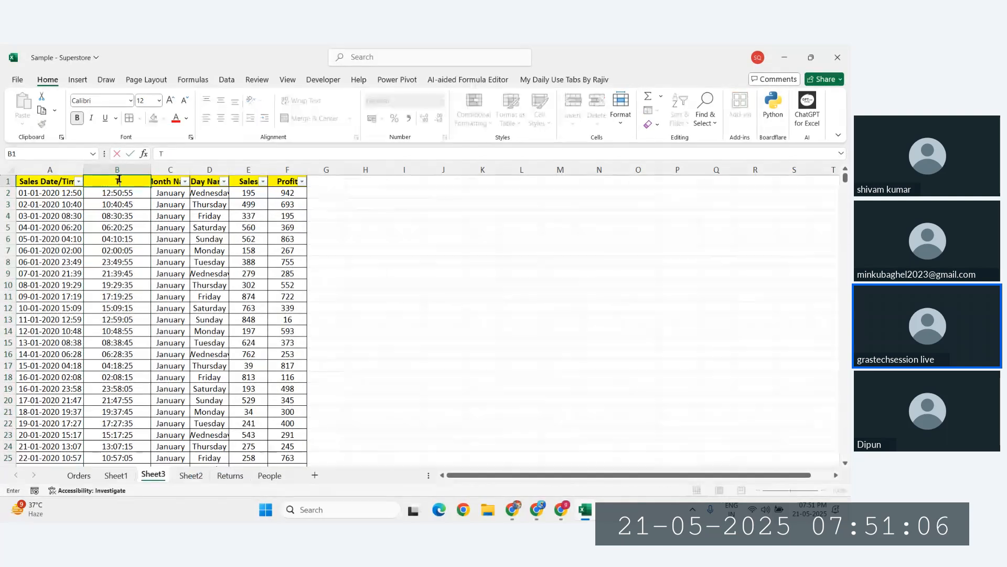
text(ime)
key(Return)
Review the number filter options offered for the Time column
click(119, 181)
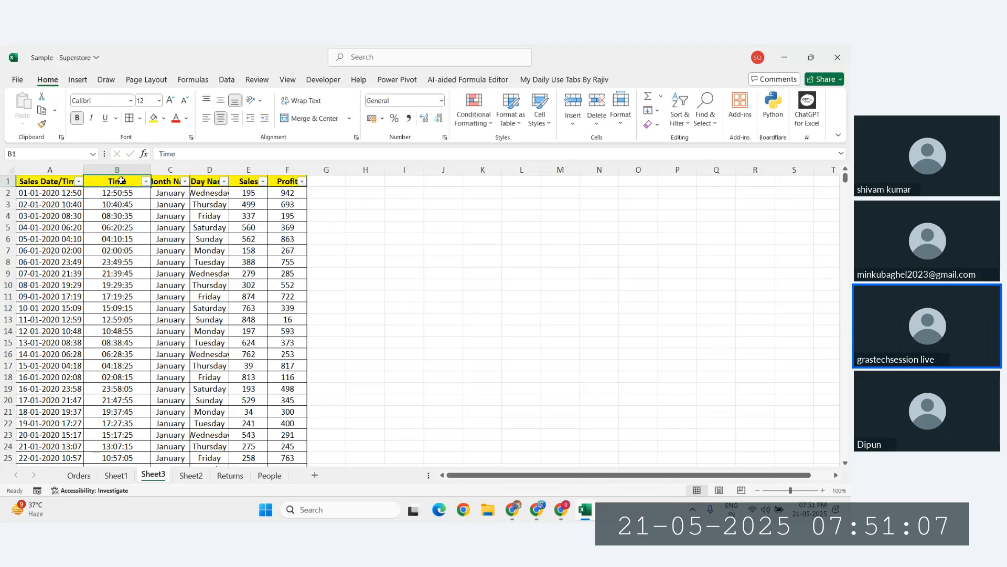
click(145, 181)
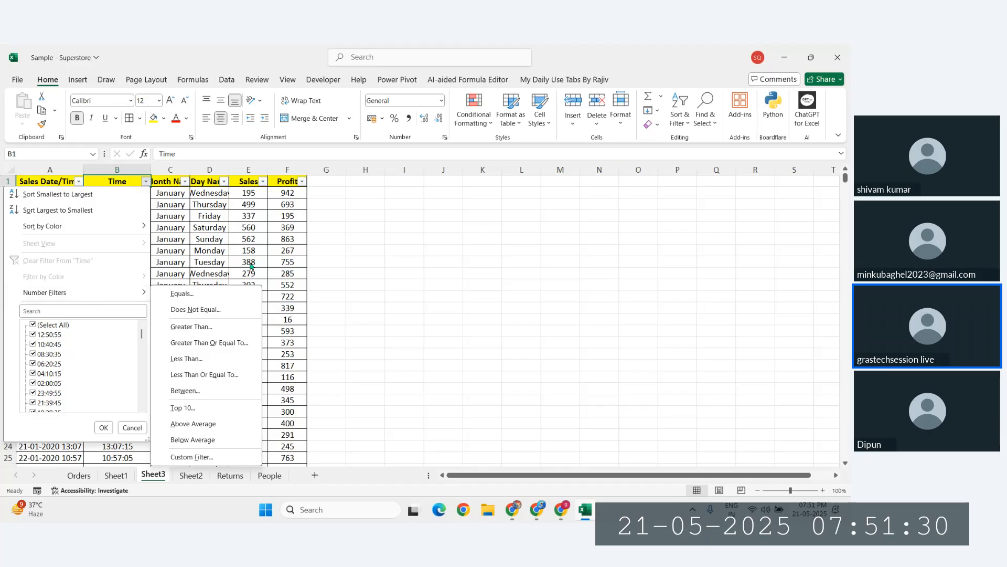
click(235, 247)
Apply the built-in Time number format to all values in the Time column
mouse_move(137, 192)
mouse_down()
mouse_move(139, 215)
mouse_move(137, 194)
mouse_up()
key(ctrl+shift+Down)
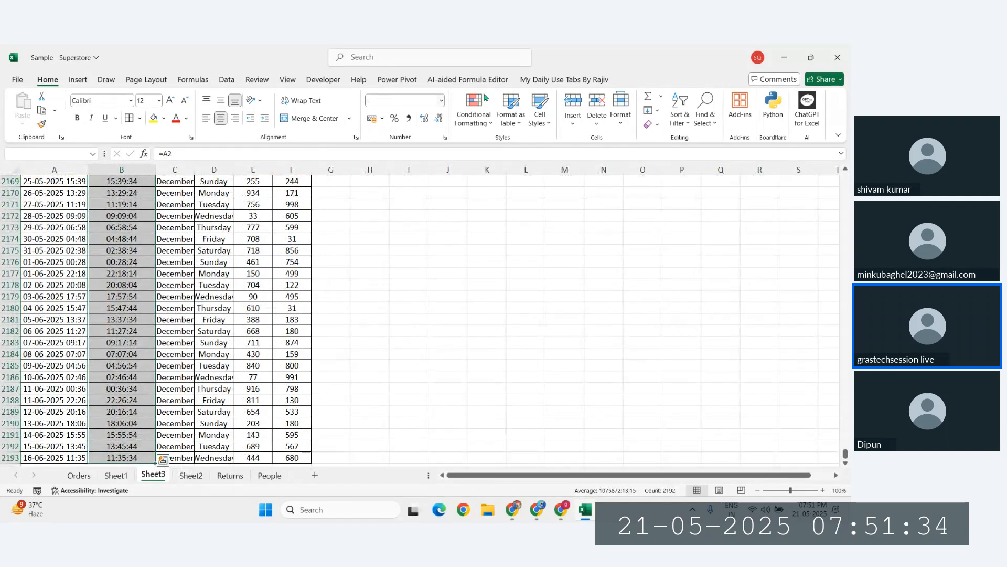
click(442, 100)
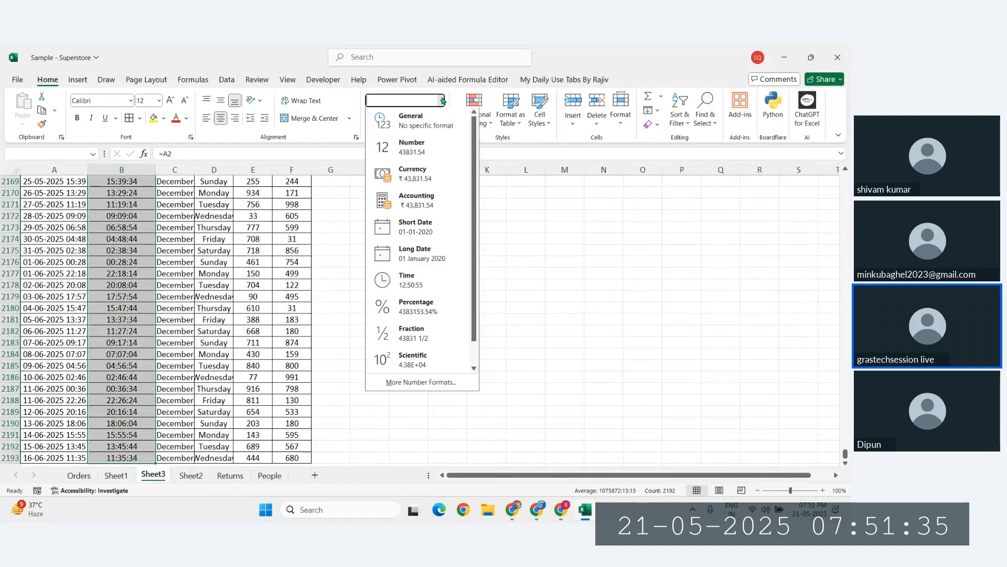
click(409, 283)
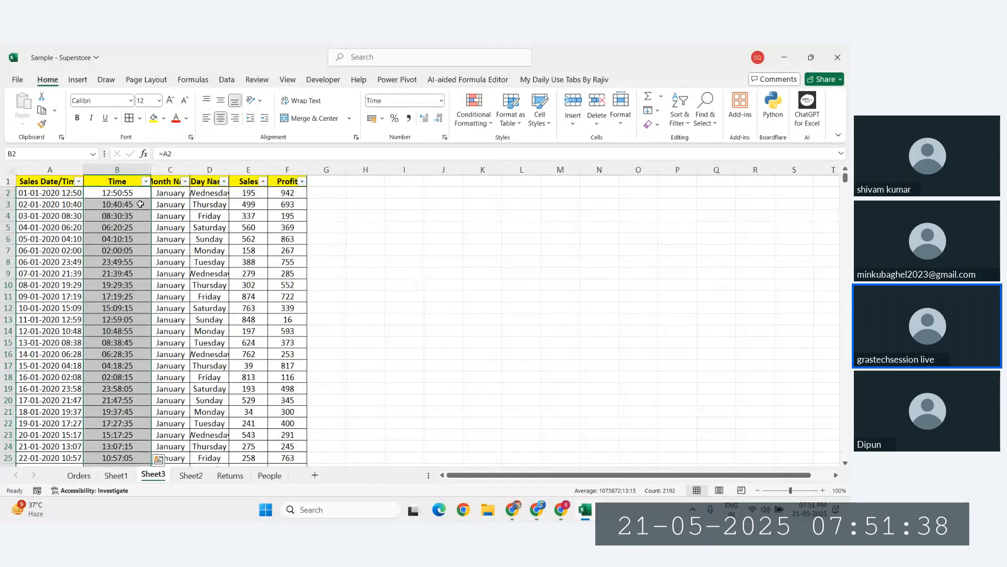
Spot-check the formatted cells of the Time column and the column's extent
click(120, 203)
click(137, 250)
click(117, 308)
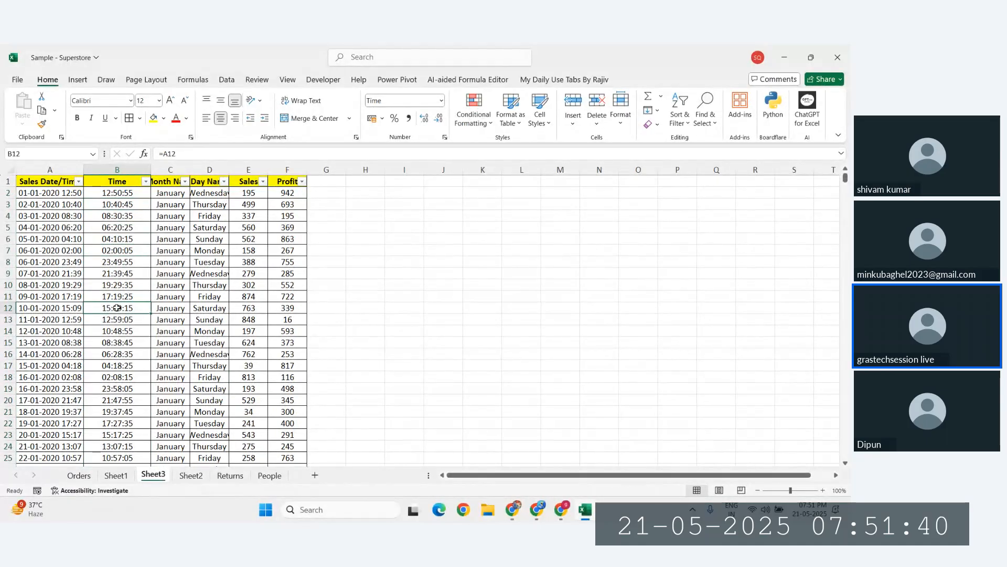
click(128, 243)
click(123, 196)
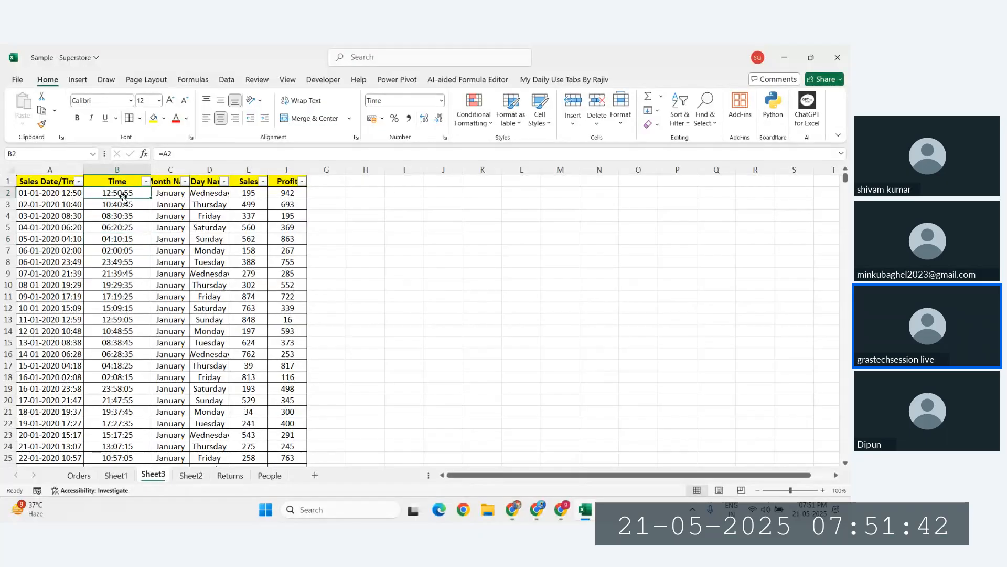
key(ctrl+shift+Down)
key(ctrl+Up)
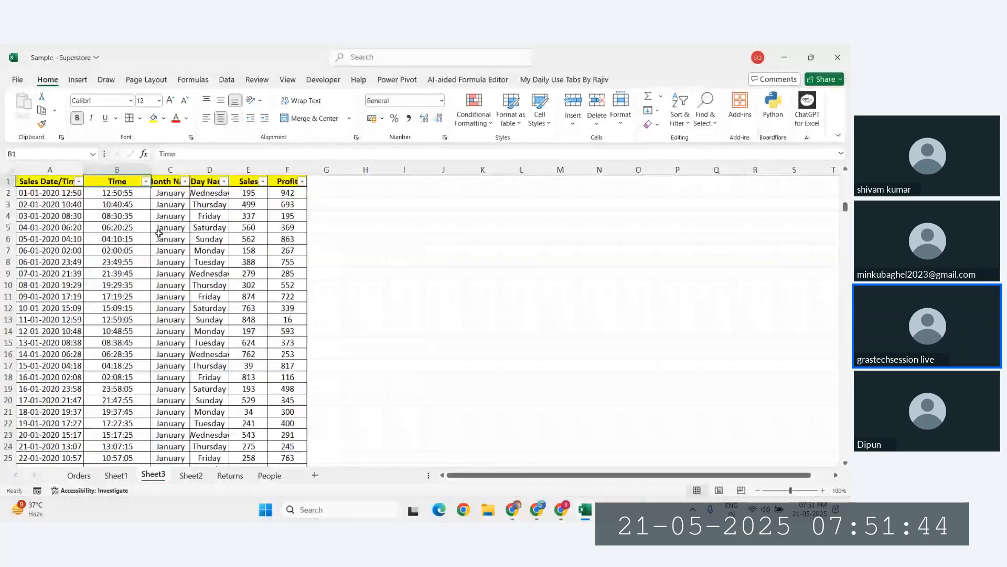
Examine the Time column's filter choices, including the Equals custom filter, without applying any filter
click(145, 181)
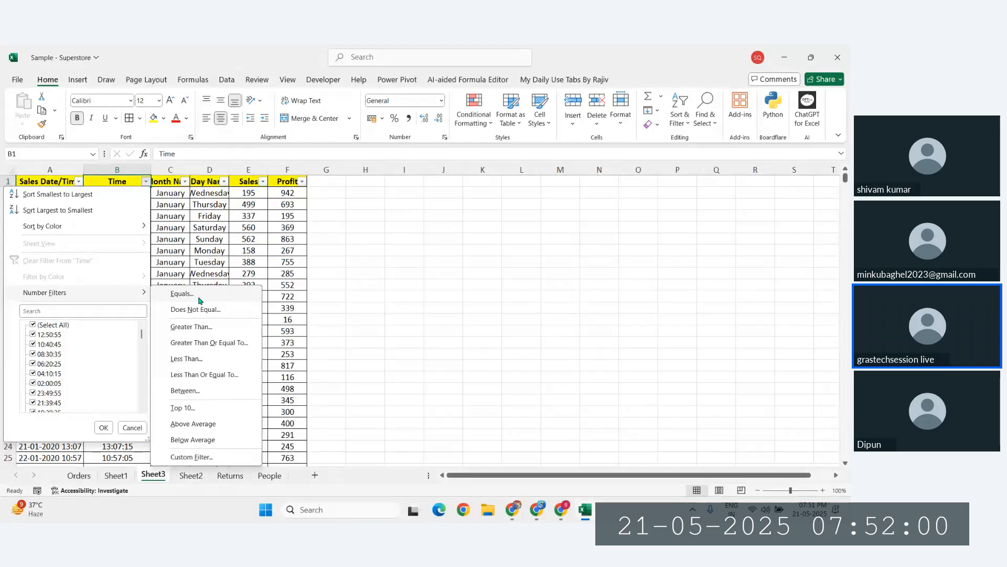
click(200, 298)
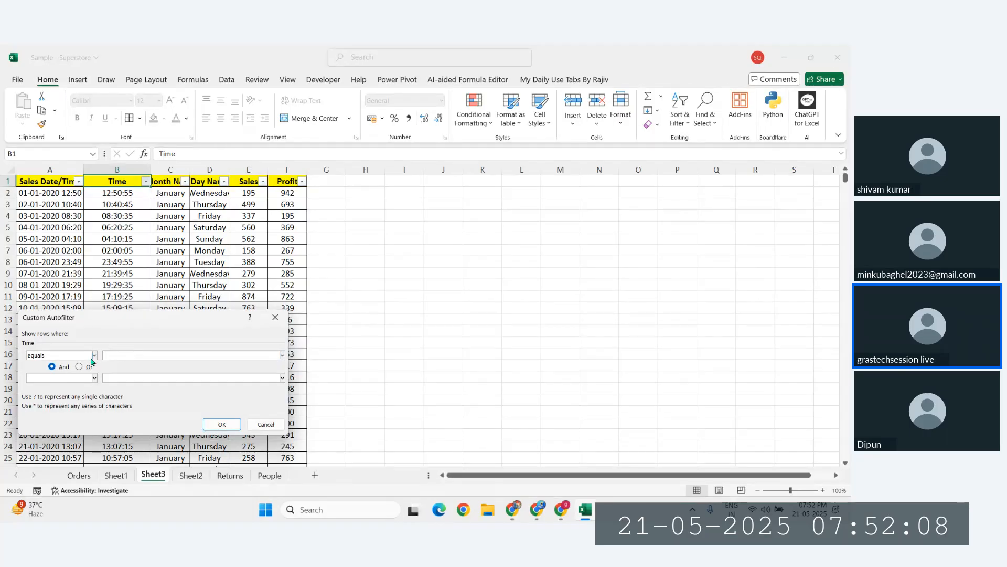
click(266, 424)
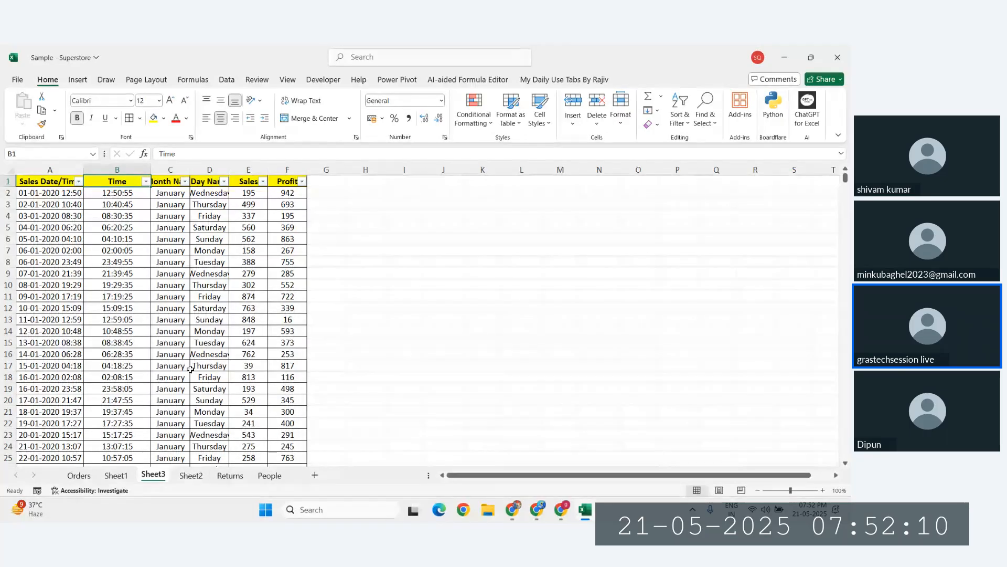
scroll(125, 302, down, 4)
scroll(123, 307, up, 4)
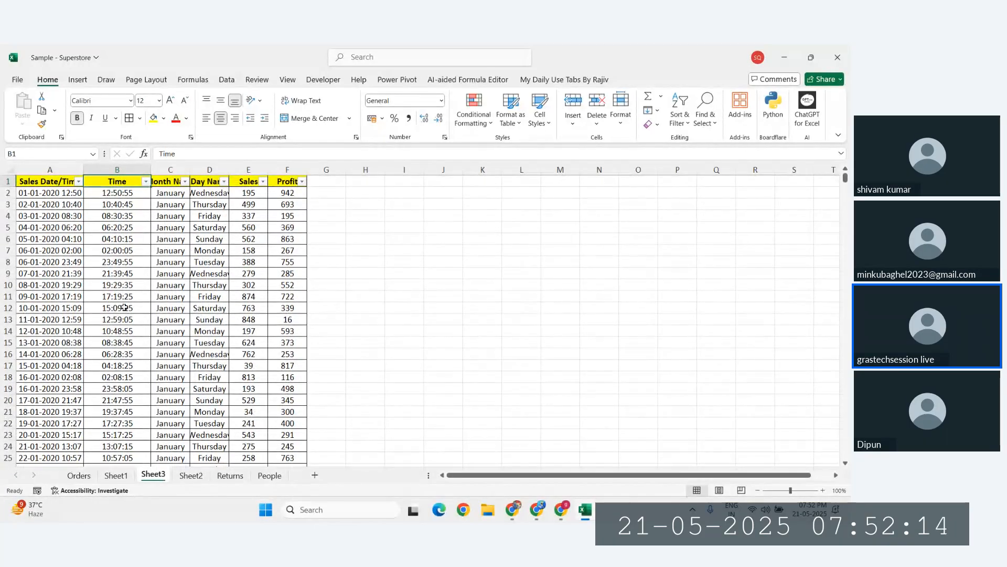
click(145, 182)
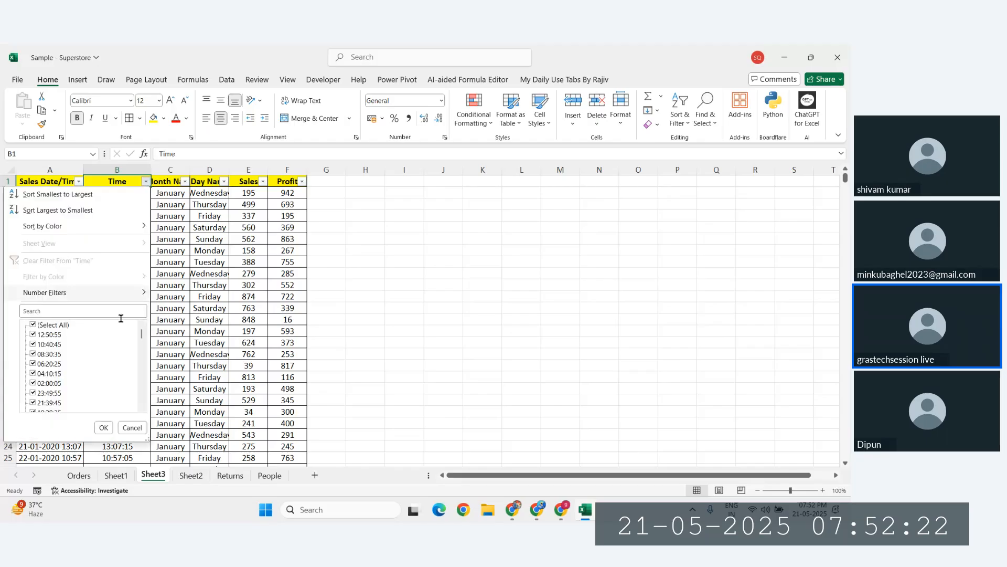
click(140, 428)
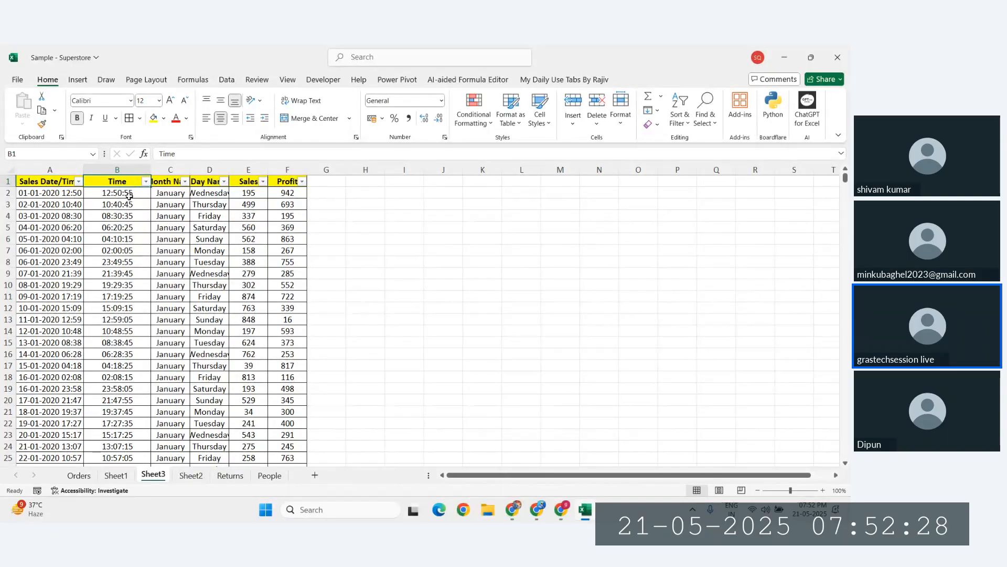
Inspect the first values of the Time column up close, including cells B2, B8 and B9
scroll(129, 196, up, 8)
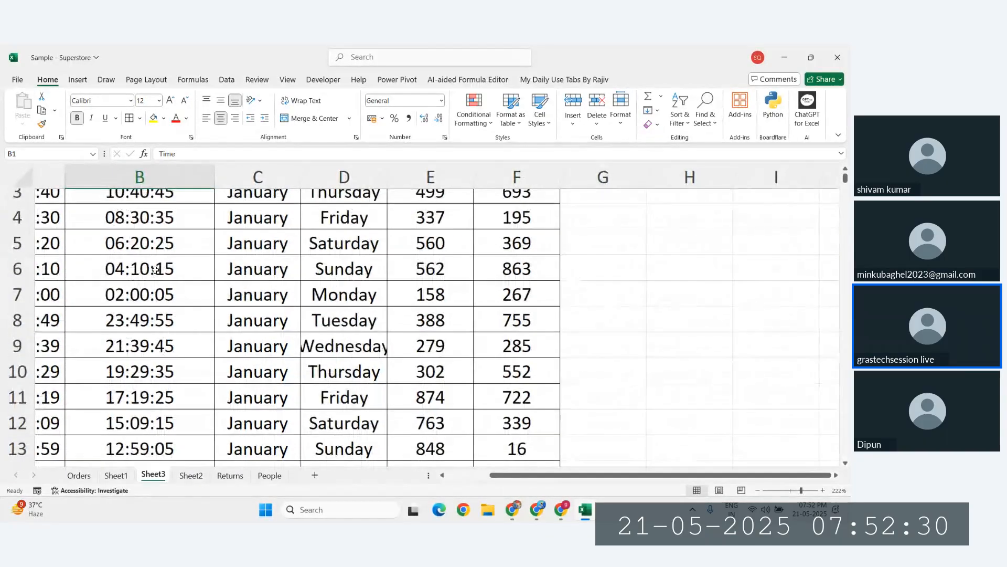
click(122, 236)
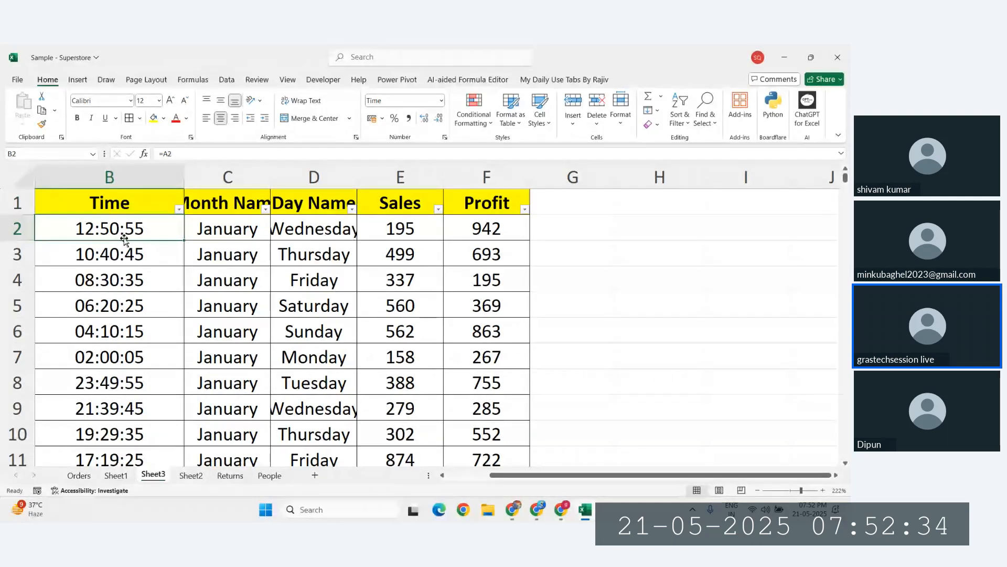
scroll(102, 368, down, 1)
drag(101, 381, 95, 361)
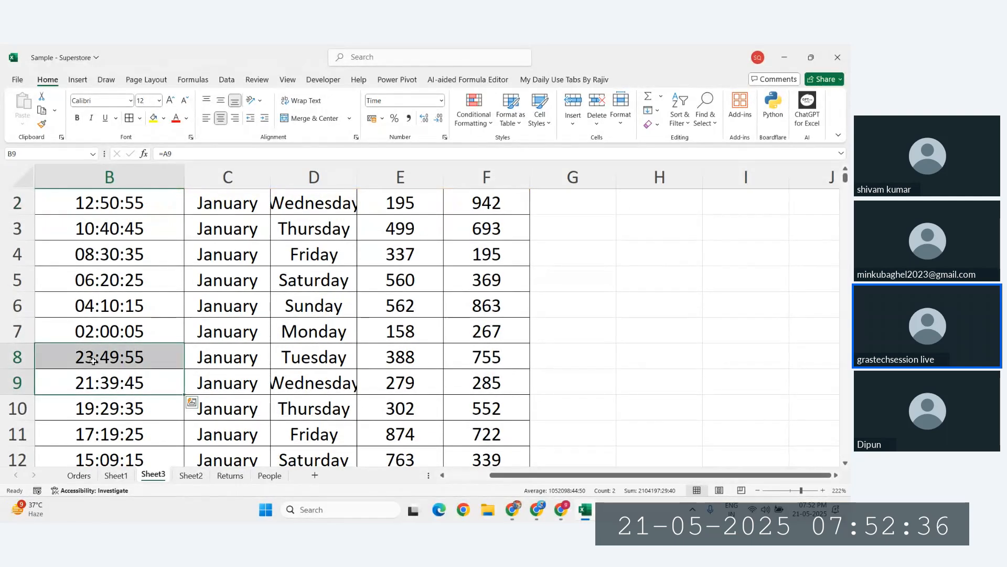
click(121, 354)
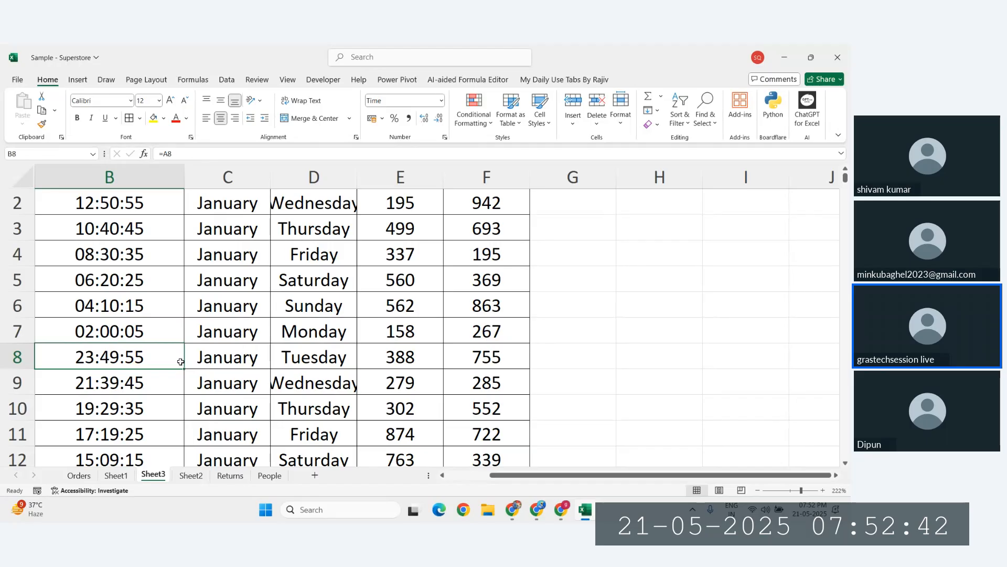
scroll(180, 362, down, 8)
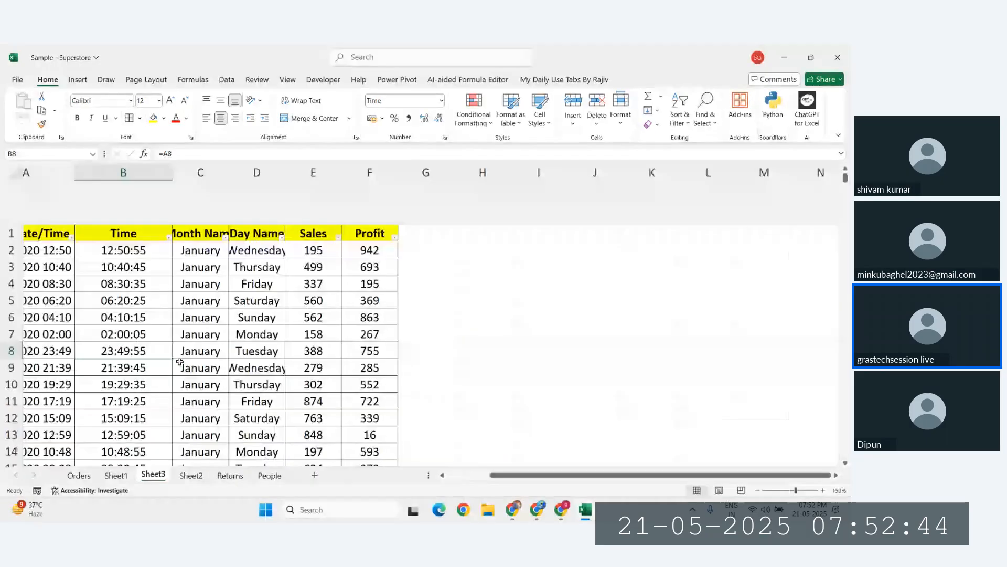
Try to filter the Time column for values between 08:00:00 and 10:00, and undo the filter
scroll(118, 204, left, 2)
click(170, 205)
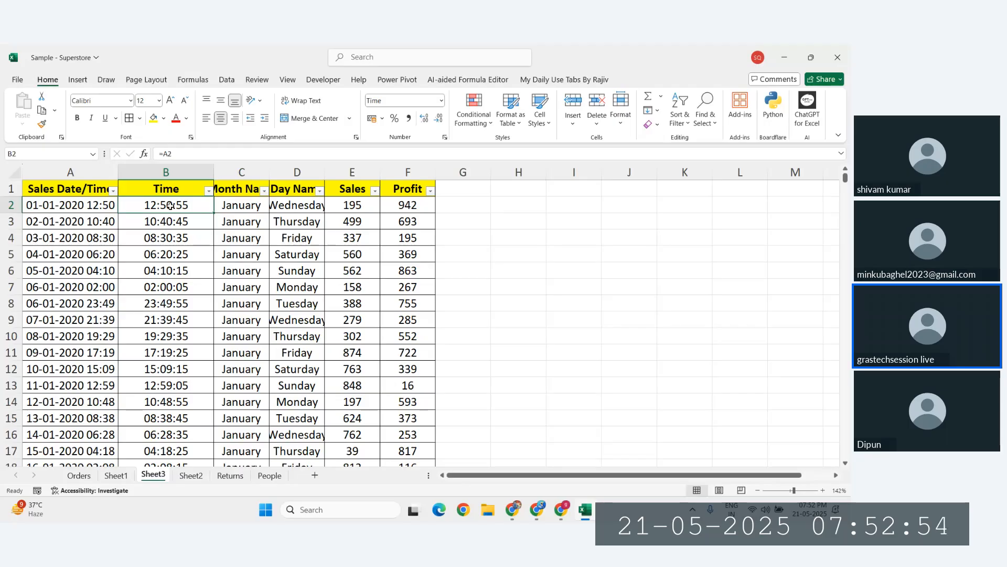
click(209, 190)
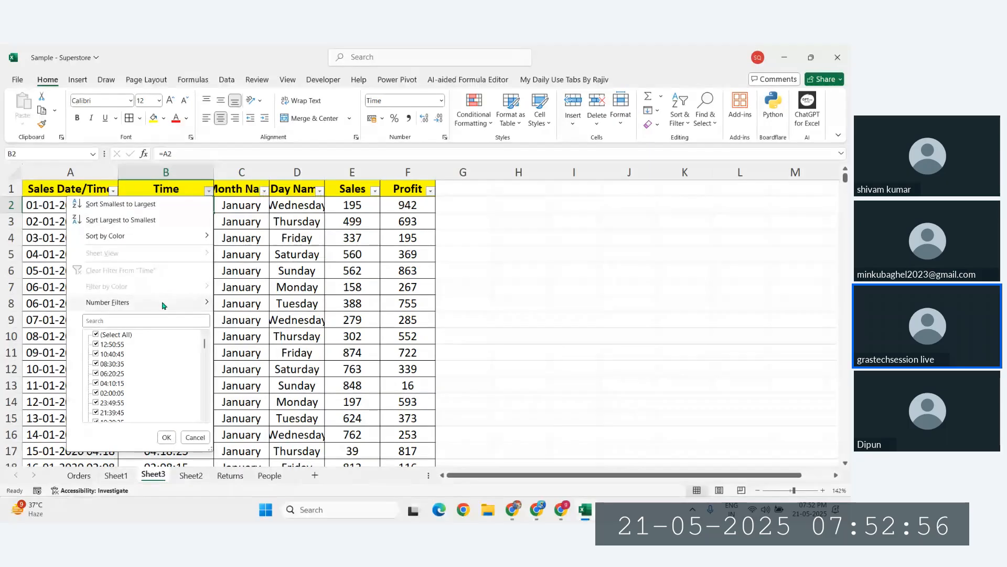
mouse_move(173, 302)
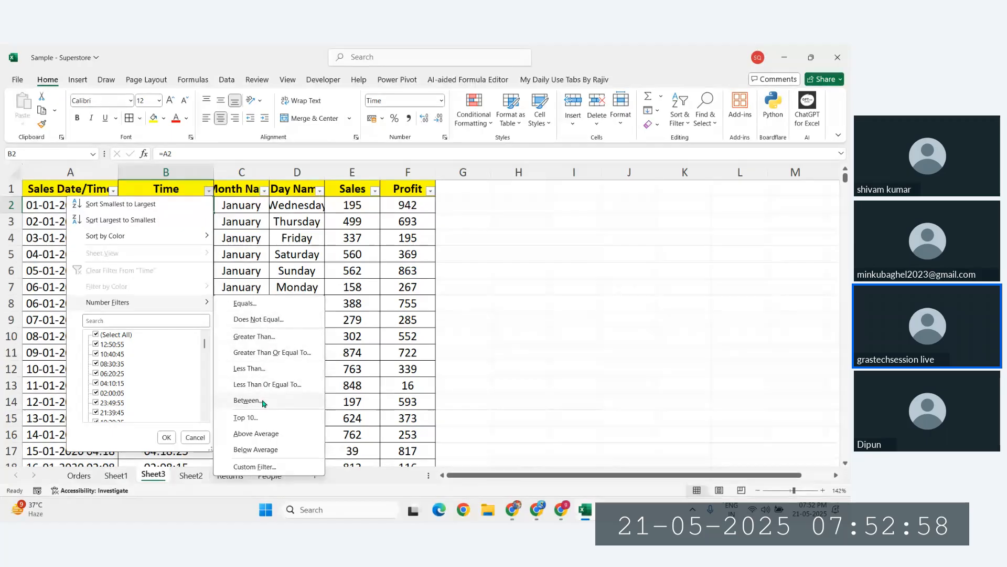
click(250, 400)
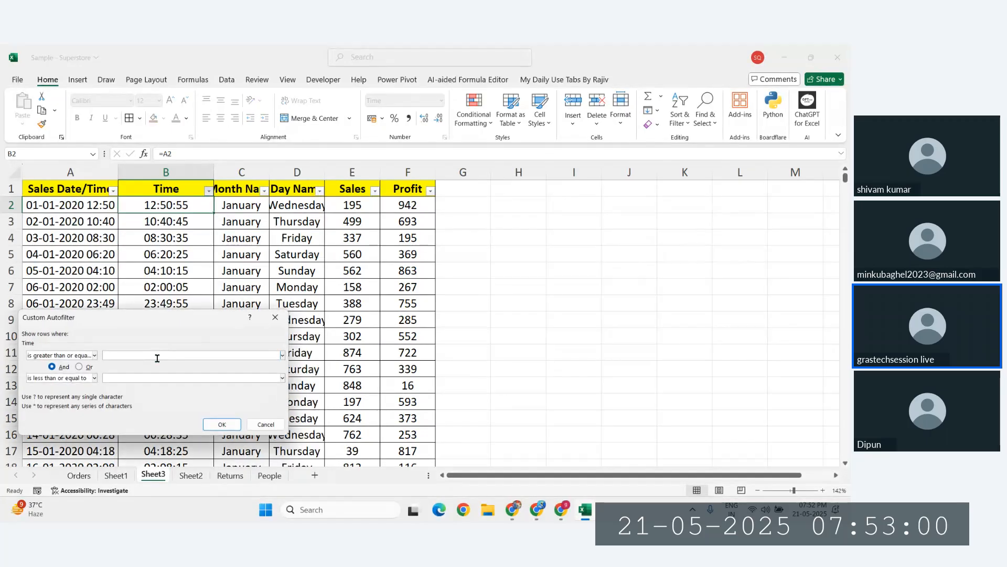
text(08:00:00)
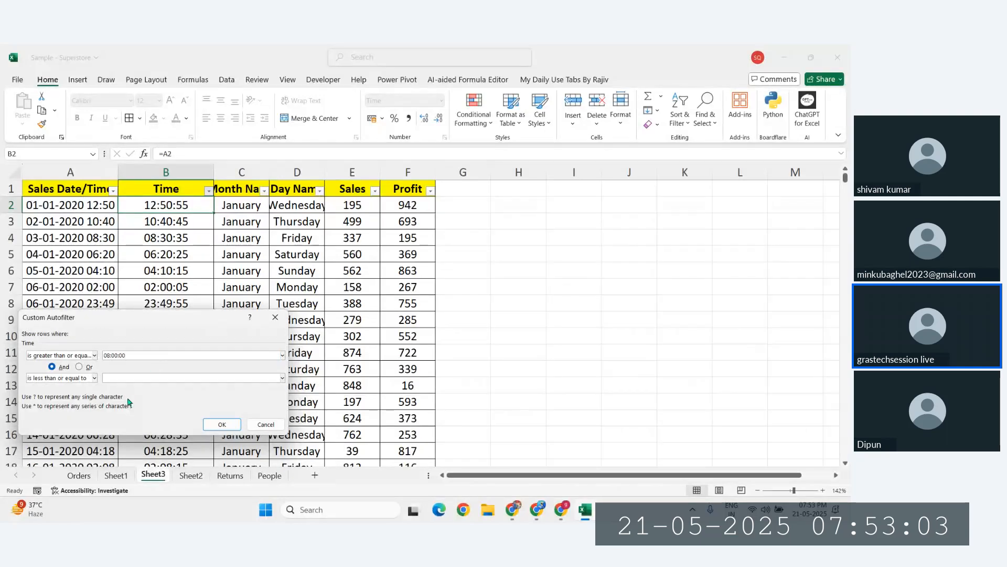
click(122, 378)
text(10:00:)
click(222, 424)
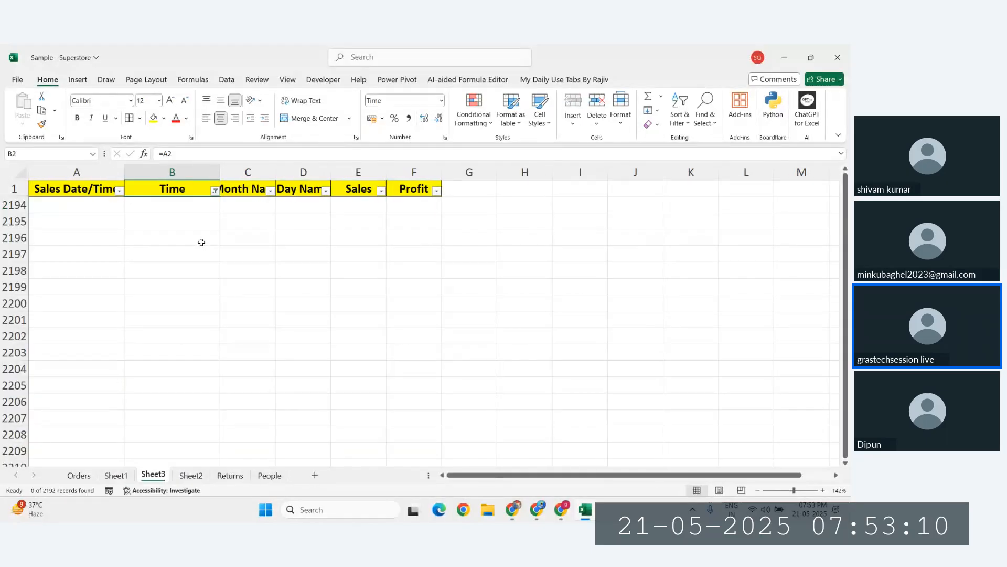
key(ctrl+z)
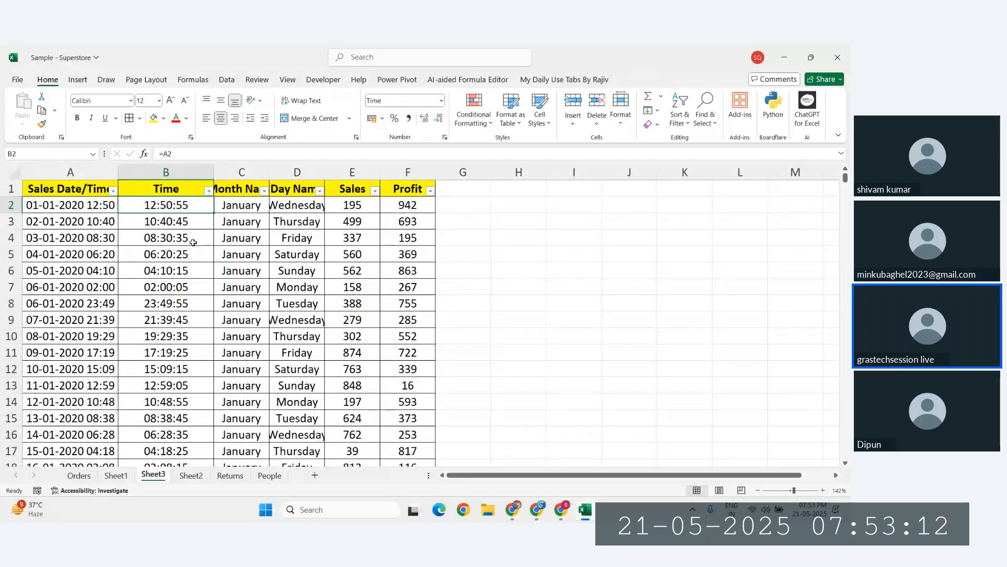
Try a Between filter on the Time column with only a lower limit of 10:30, and undo it
click(185, 226)
click(173, 239)
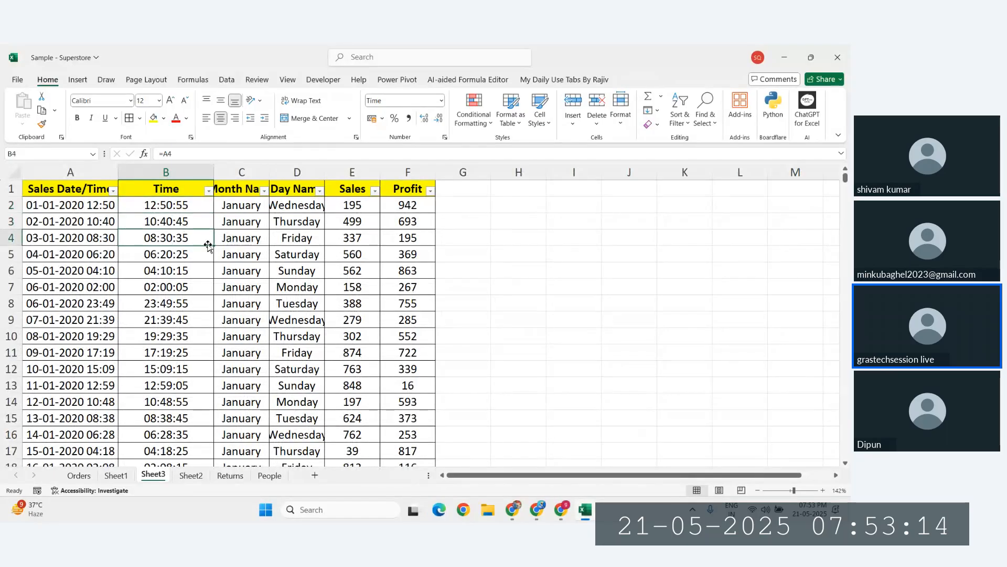
click(164, 256)
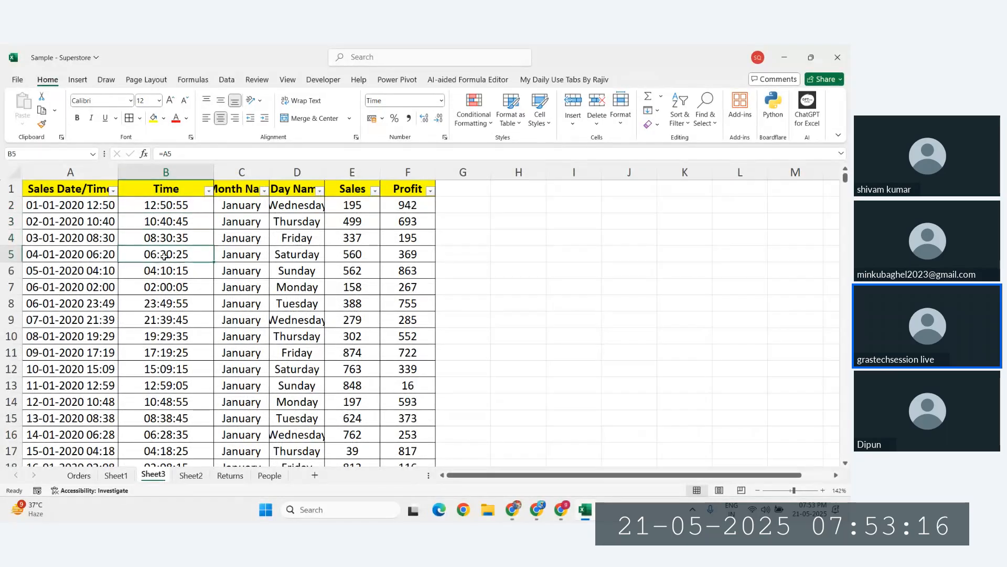
key(Up)
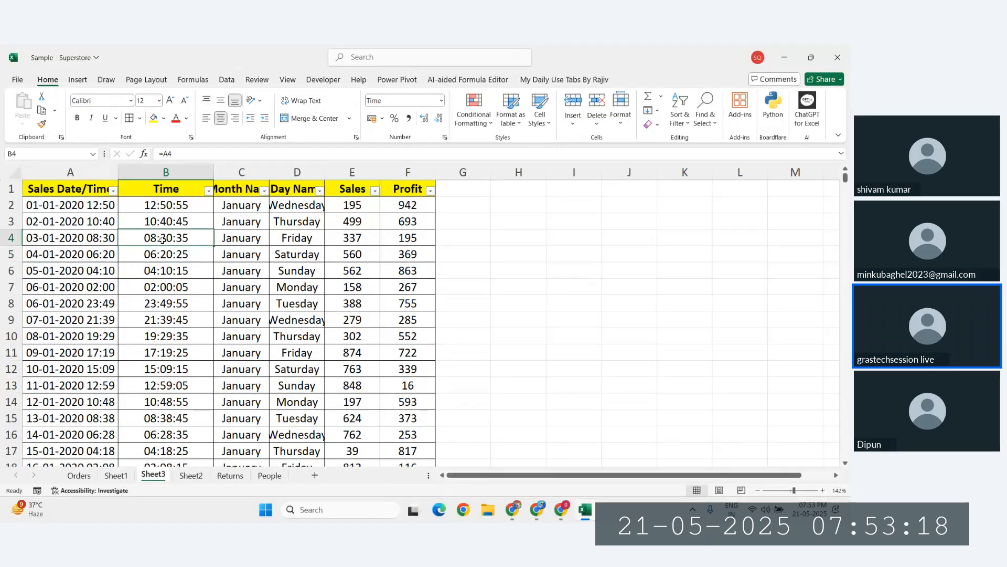
click(209, 190)
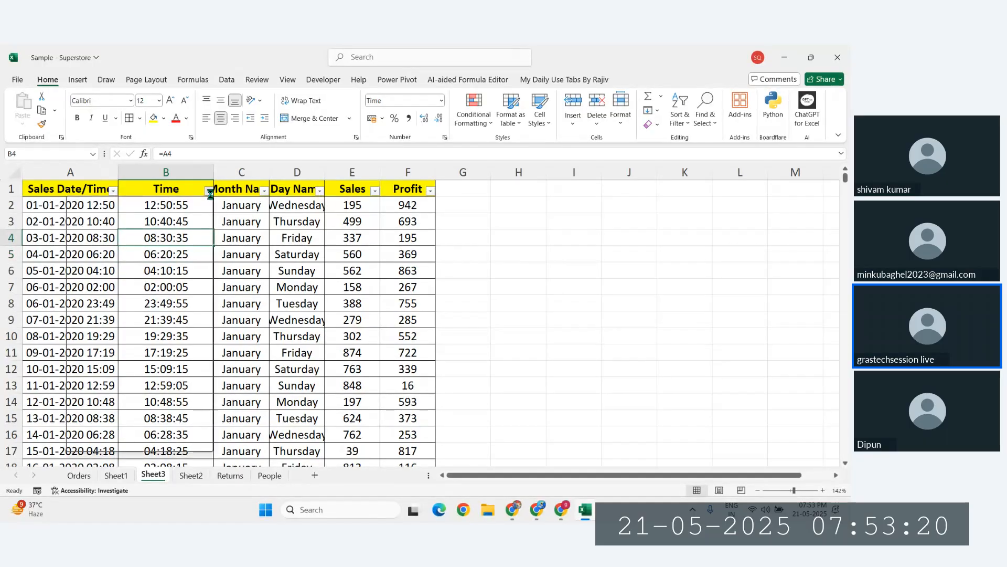
mouse_move(125, 303)
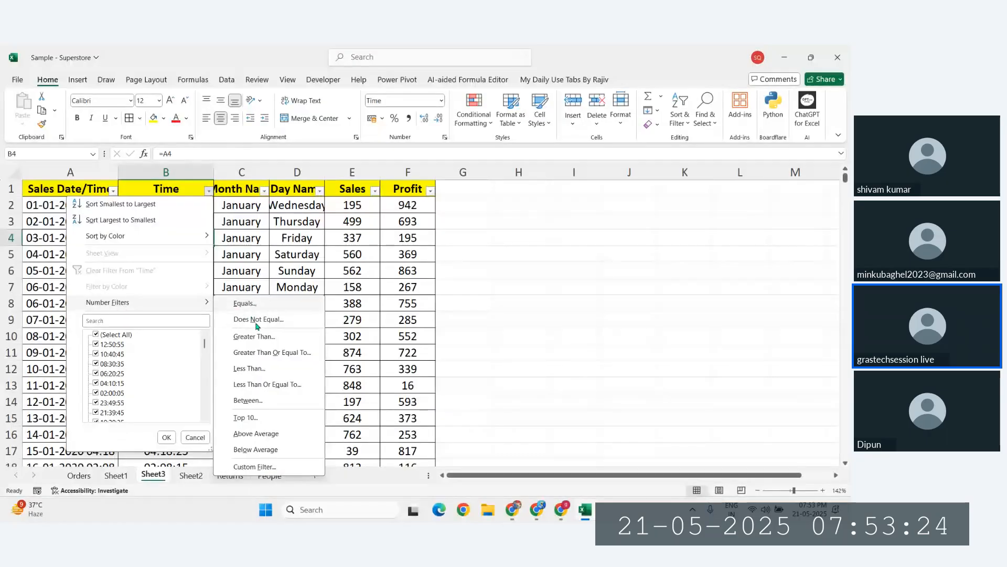
click(255, 400)
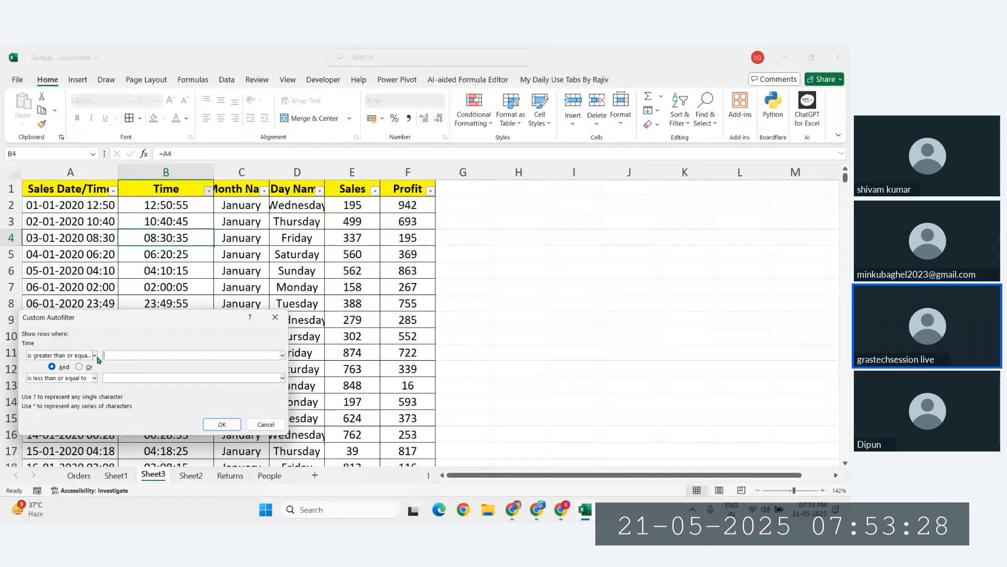
click(97, 357)
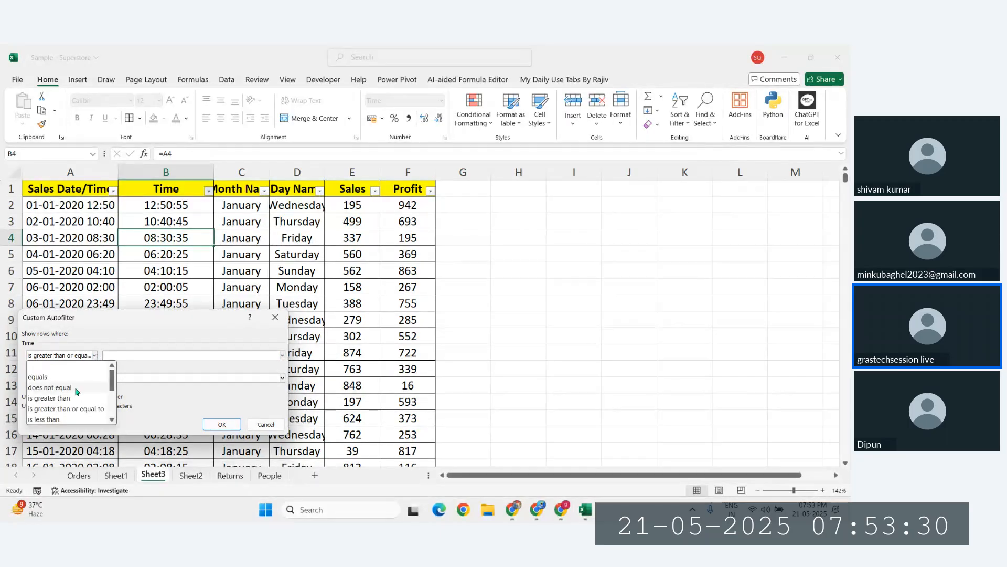
click(168, 370)
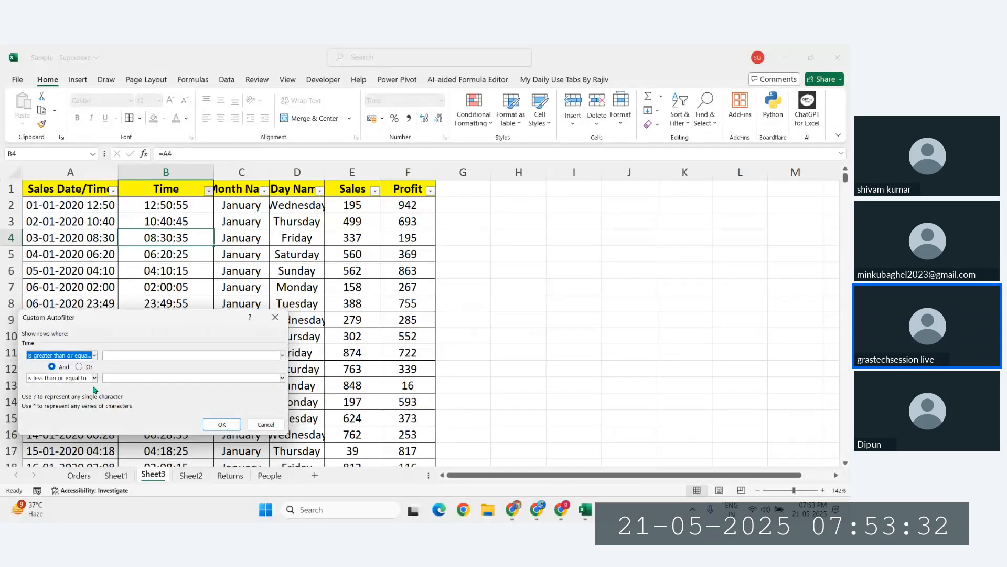
click(138, 355)
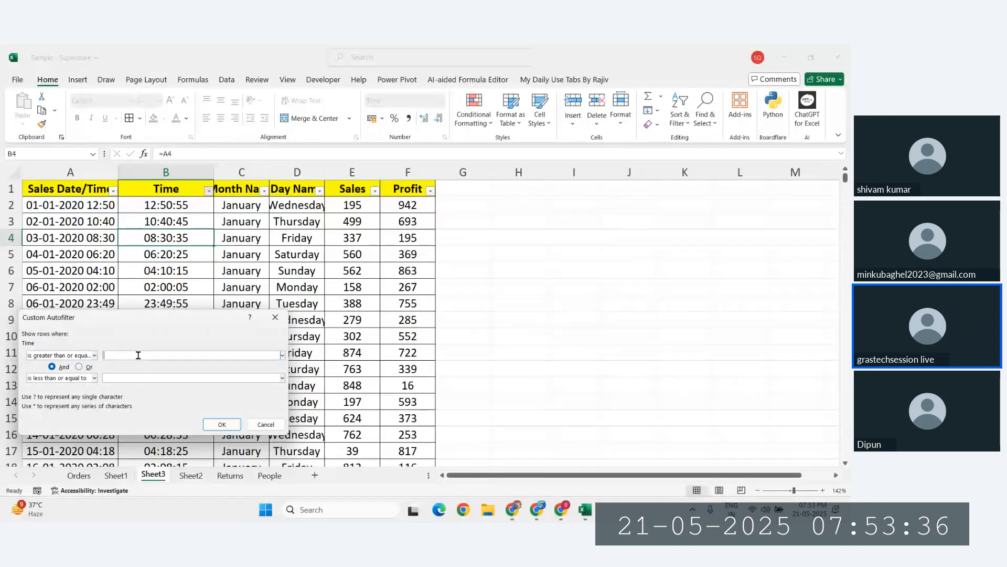
text(10:30)
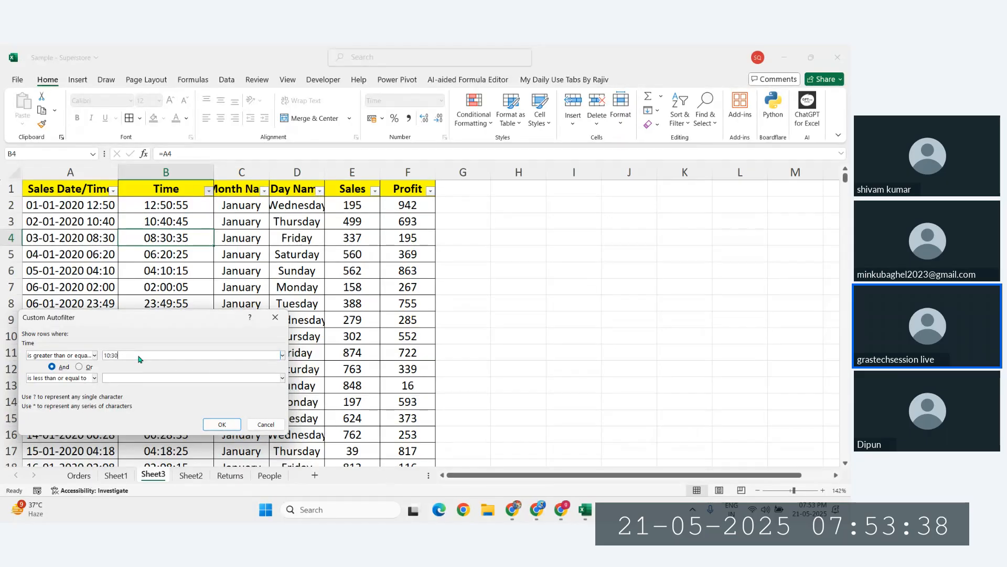
key(Return)
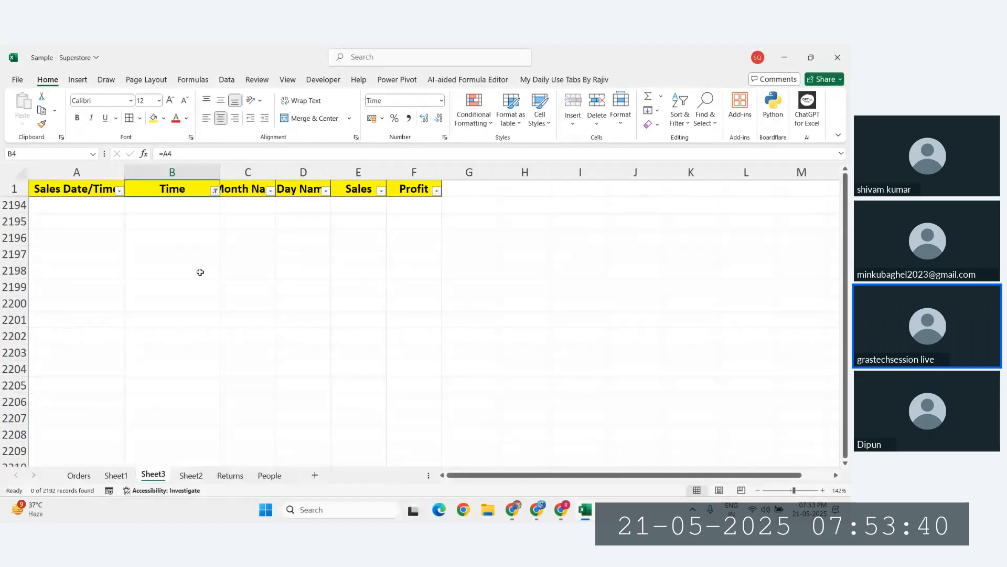
key(ctrl+z)
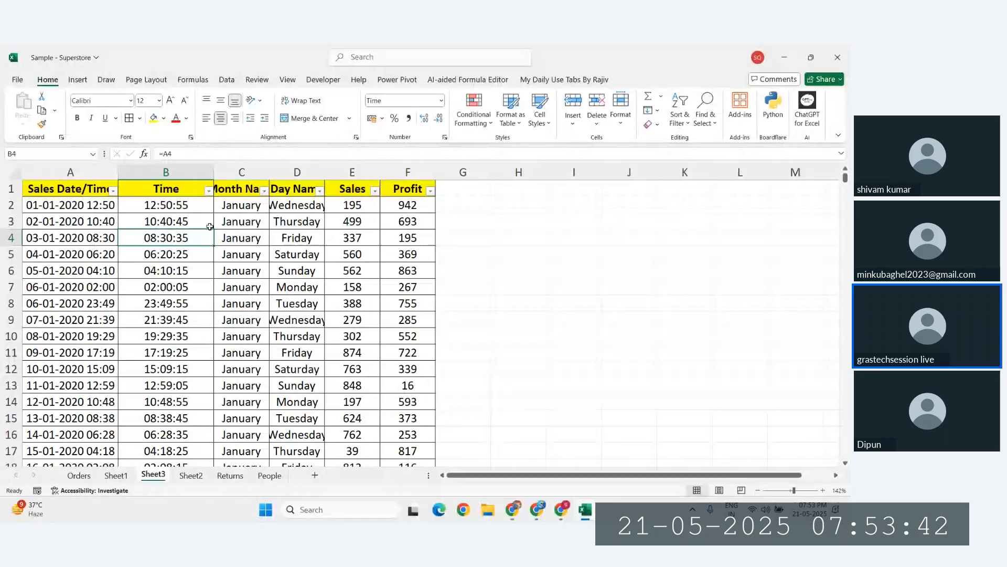
Try a Between filter on the Time column with only 12 as the lower limit, and undo it
click(208, 190)
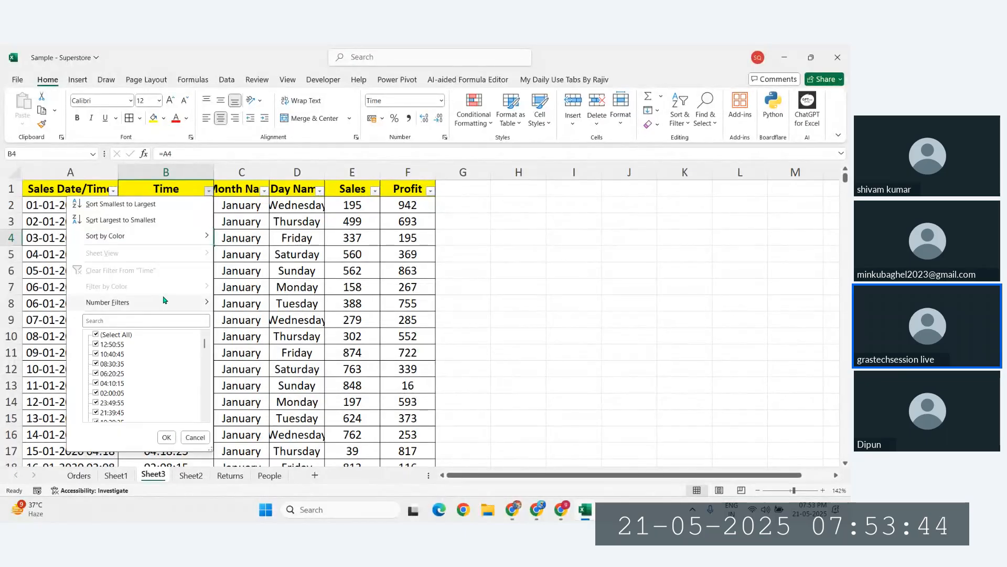
mouse_move(165, 303)
click(248, 401)
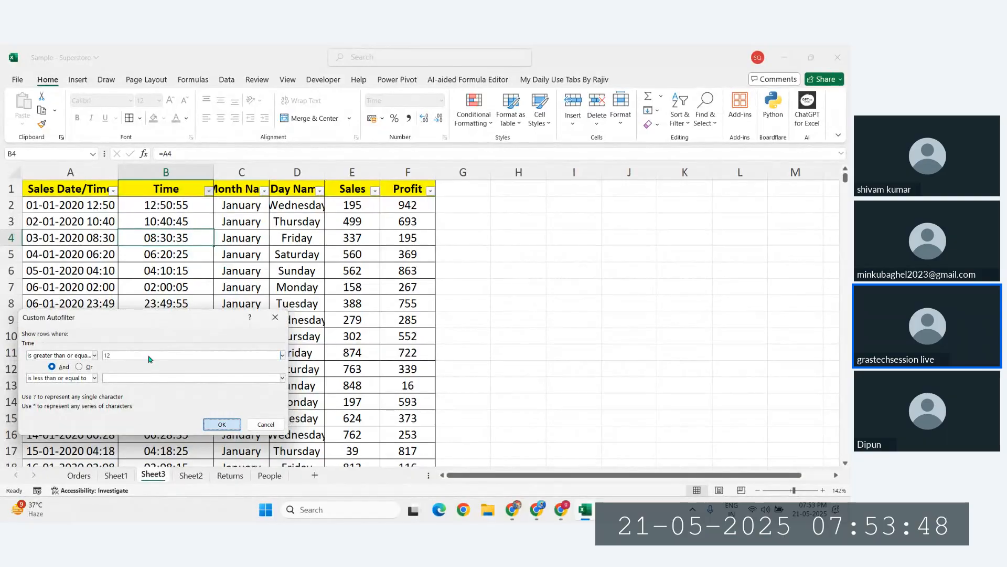
key(Return)
key(ctrl+z)
Filter the Time column with a custom filter for values equal to 12:50:55, and undo the filter
click(190, 216)
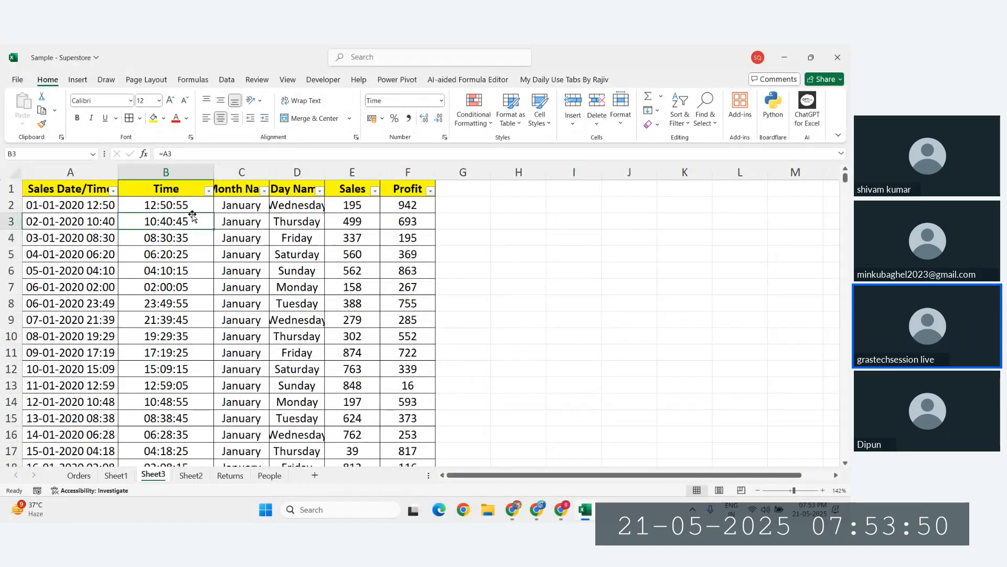
click(178, 205)
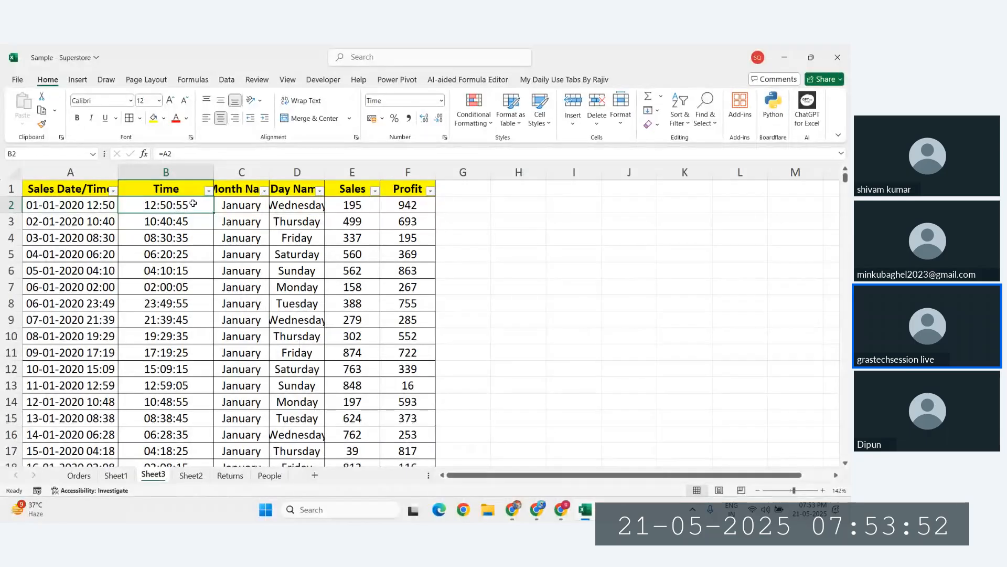
click(209, 191)
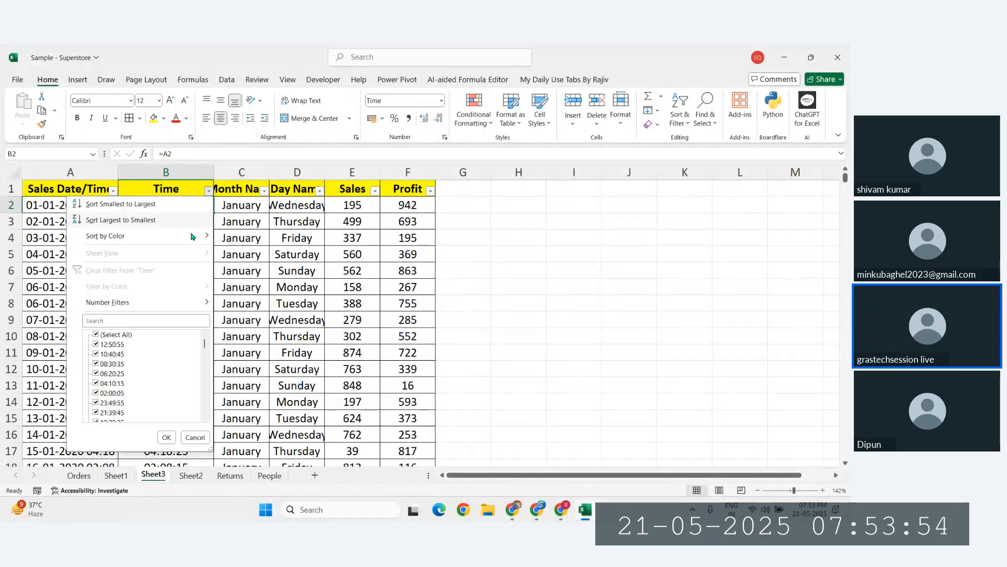
mouse_move(138, 307)
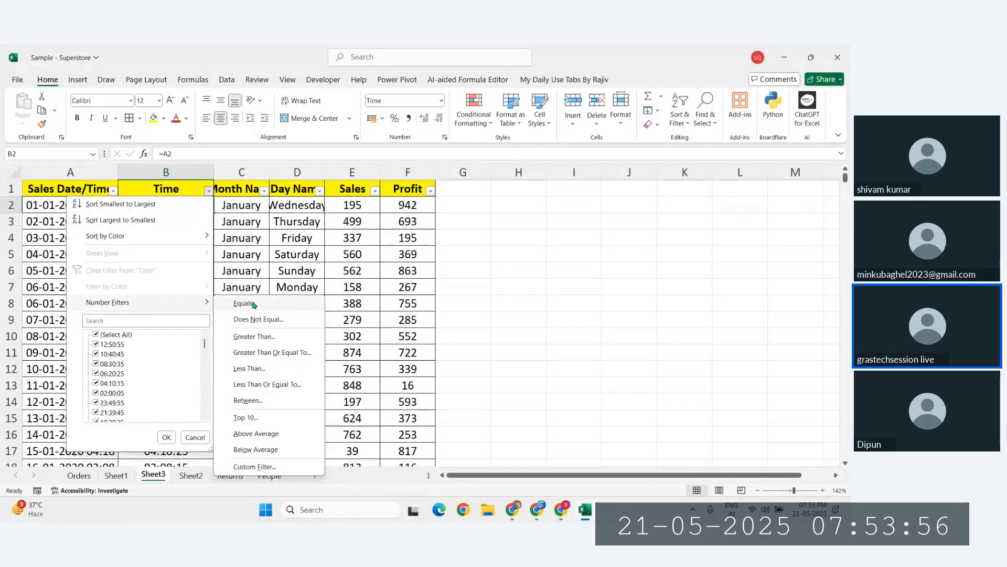
click(255, 466)
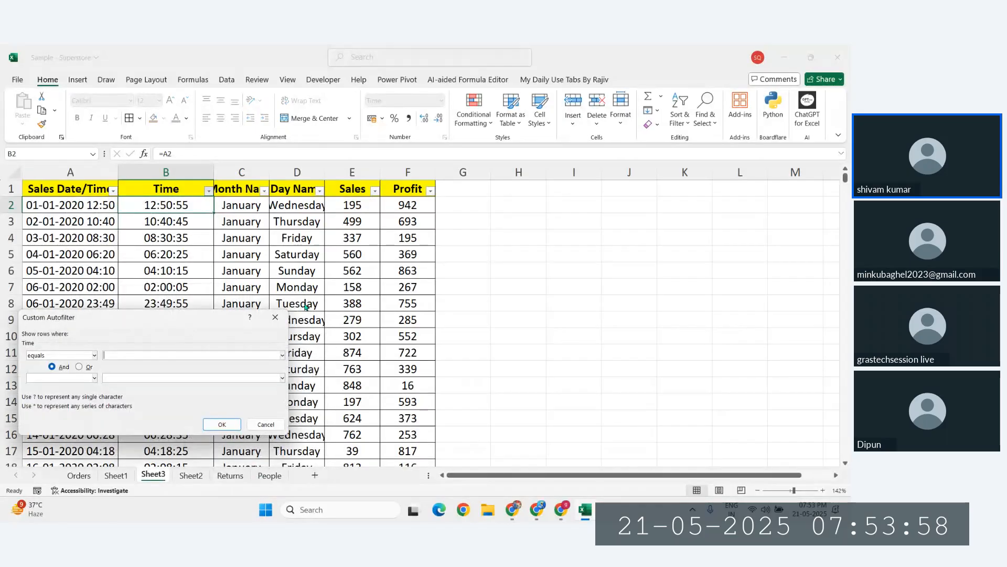
click(116, 355)
text(12:50:55)
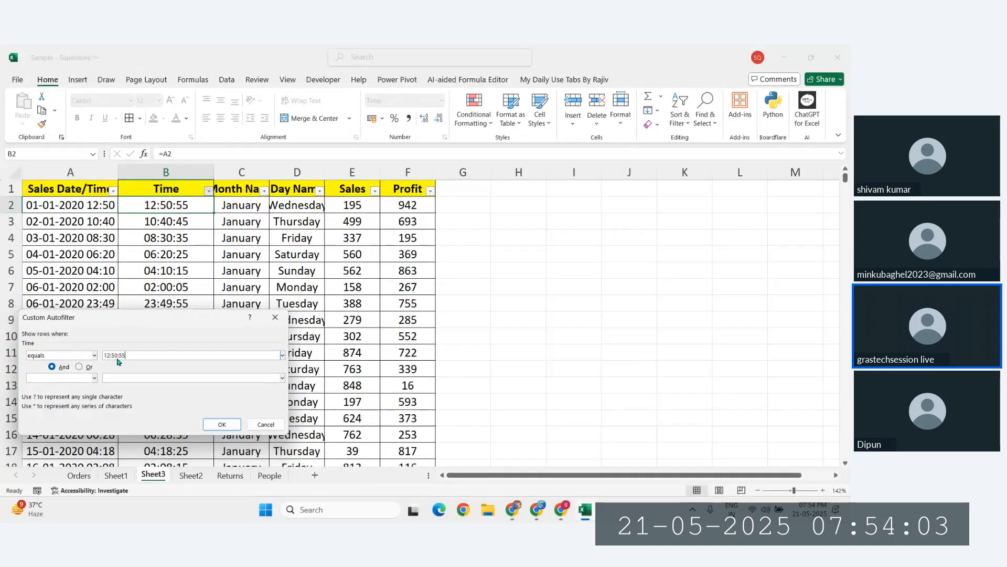
key(Return)
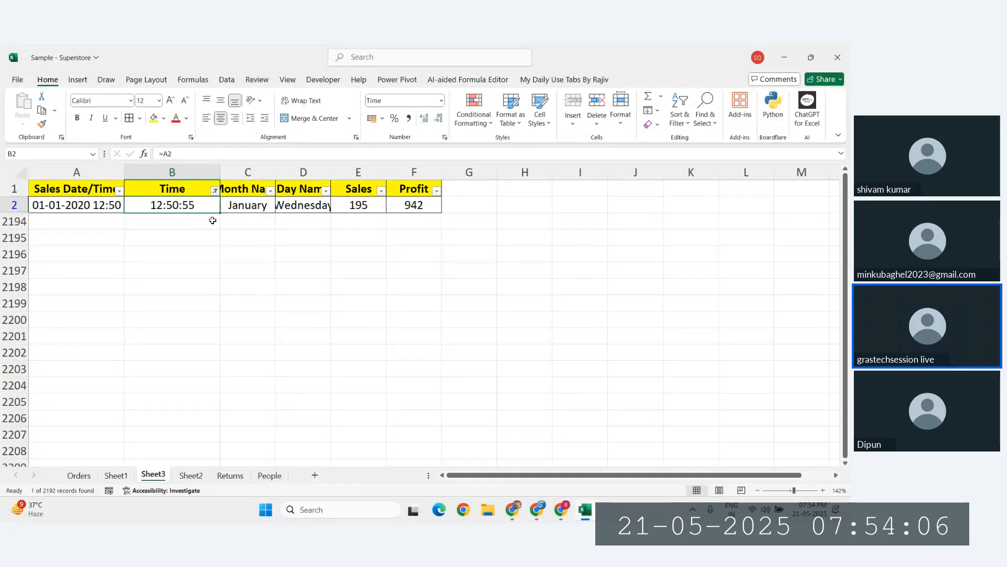
key(ctrl+z)
Start a custom filter on the Time column with the first condition is greater than or equal to 10:20:30
click(209, 191)
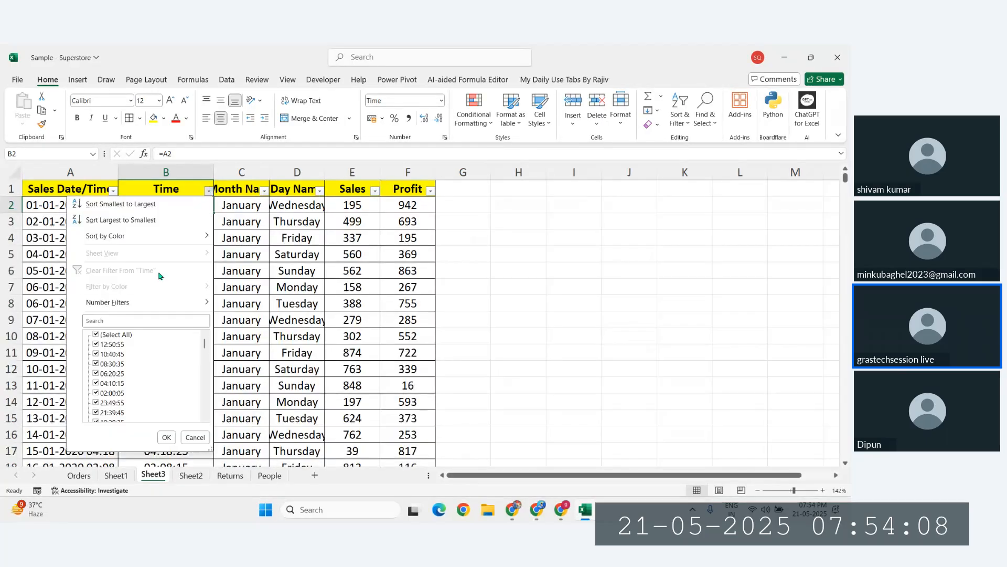
mouse_move(130, 303)
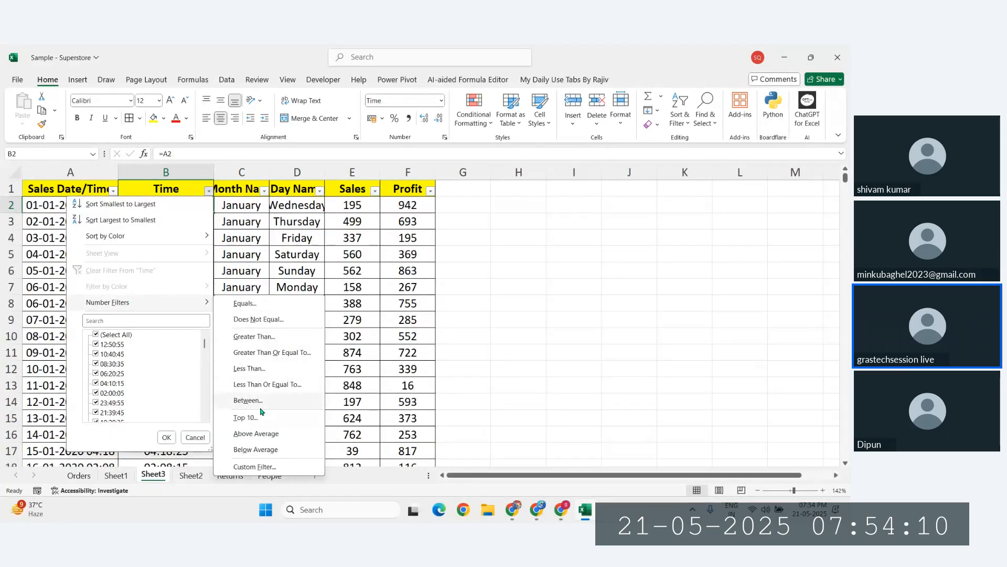
click(254, 467)
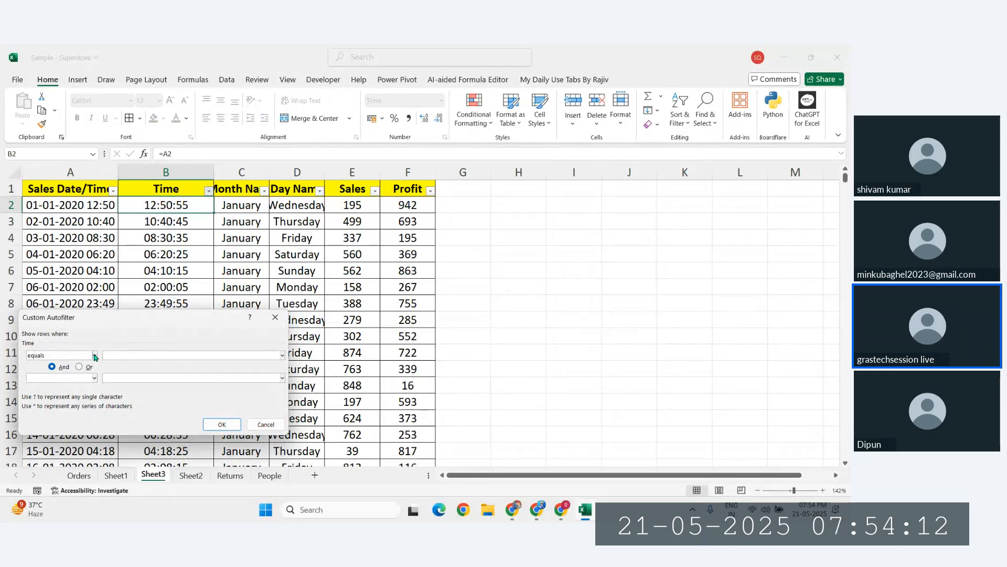
click(95, 356)
scroll(73, 406, down, 2)
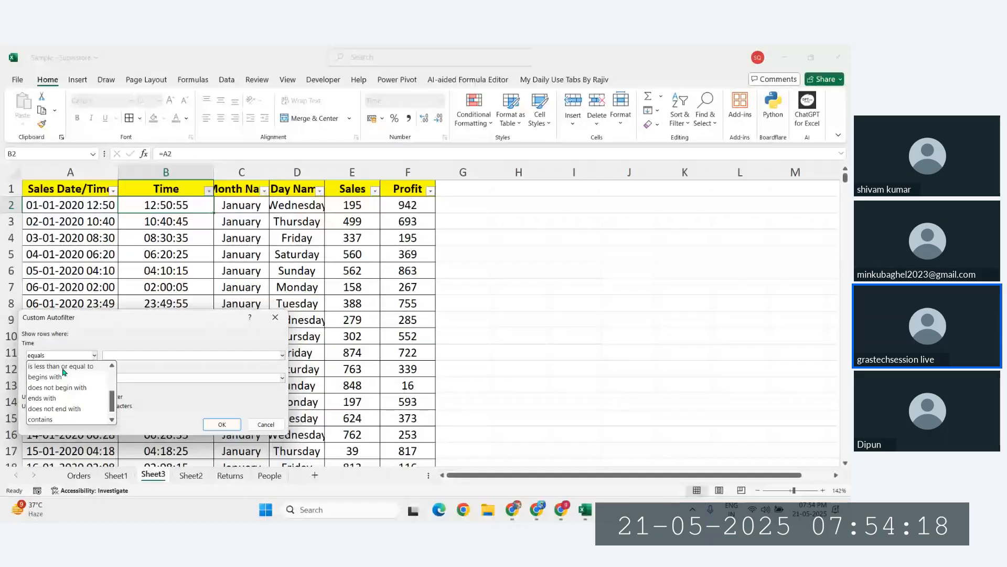
scroll(64, 372, up, 2)
click(75, 409)
click(116, 354)
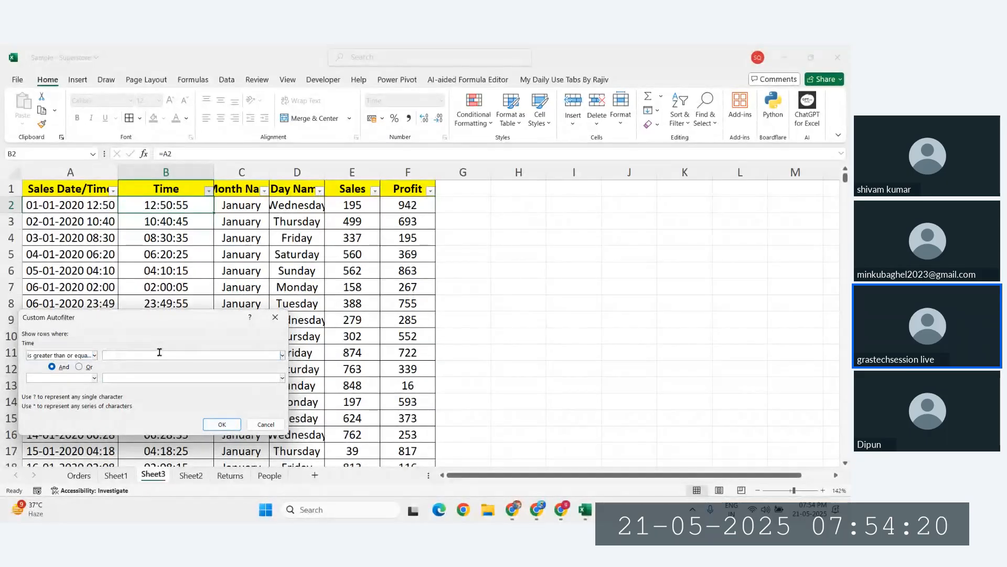
text(10:20:30)
Add the second condition is less than or equal to 12:20:30 to the Time custom filter, apply it, and undo it
click(136, 377)
click(95, 378)
scroll(68, 405, down, 2)
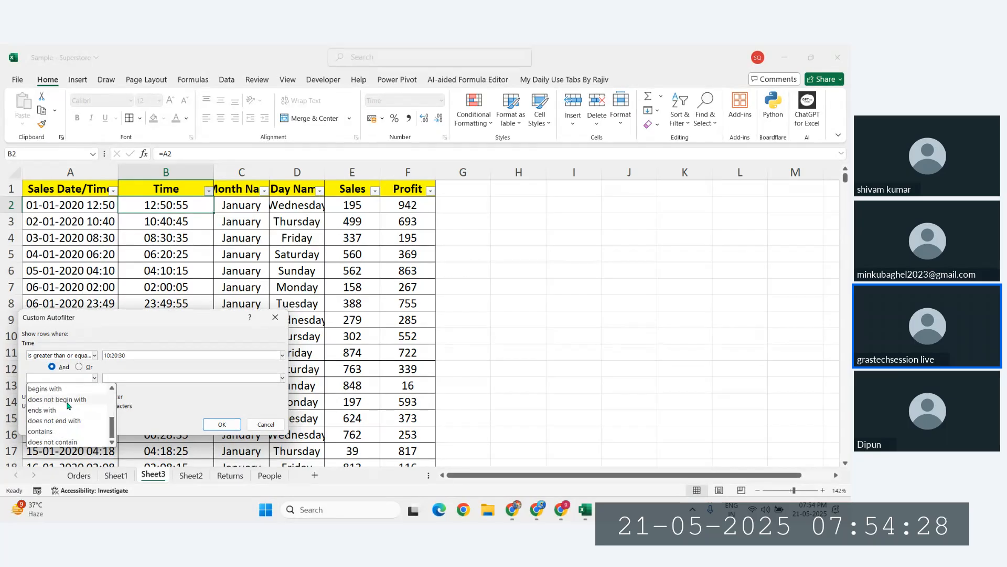
scroll(68, 401, up, 2)
click(69, 413)
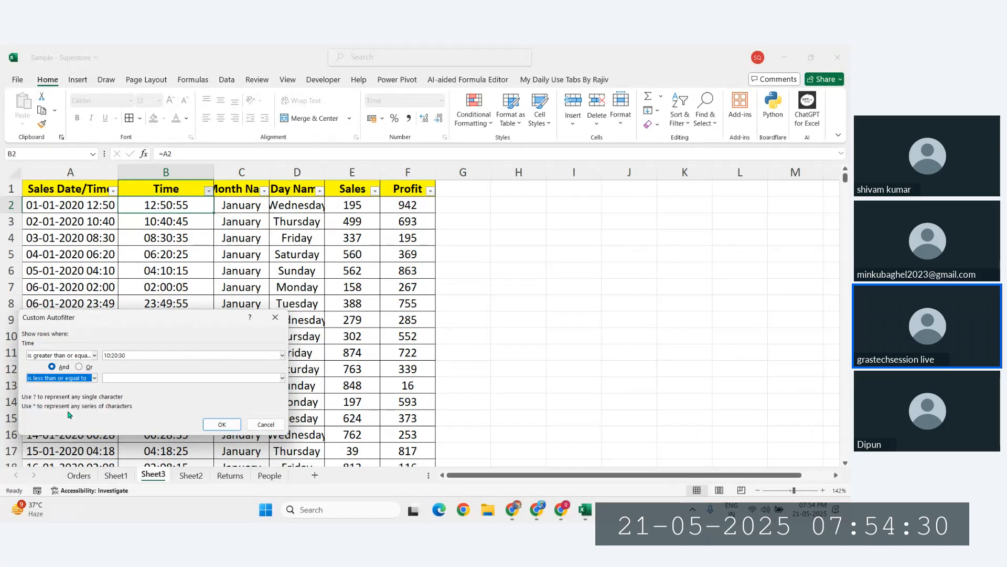
click(131, 378)
text(12:2)
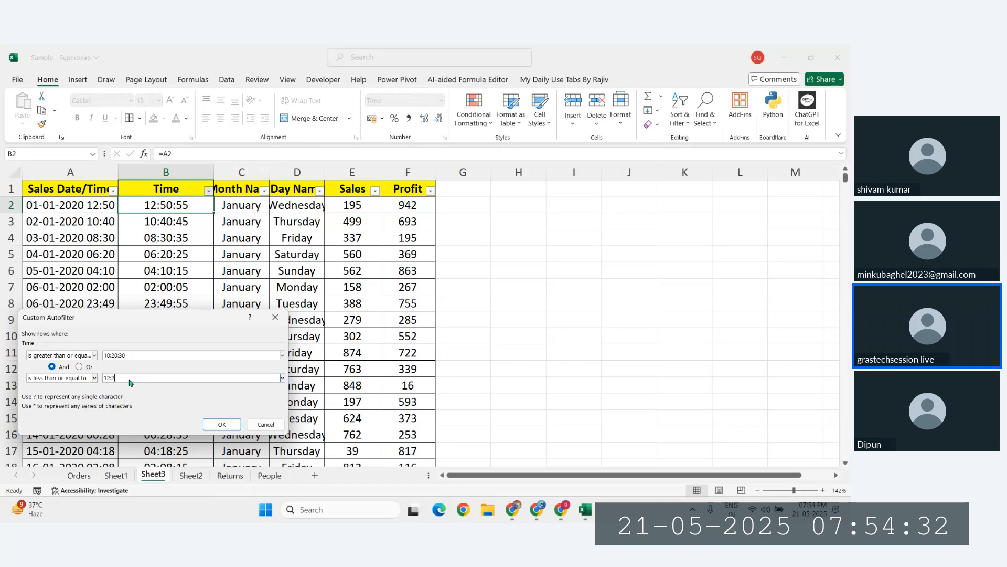
text(0:30)
click(222, 424)
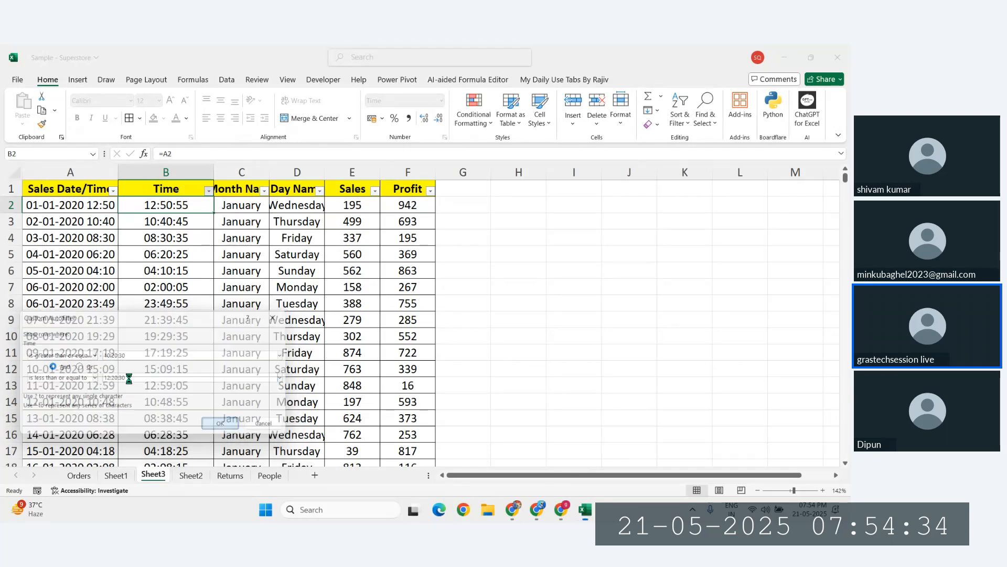
key(ctrl+z)
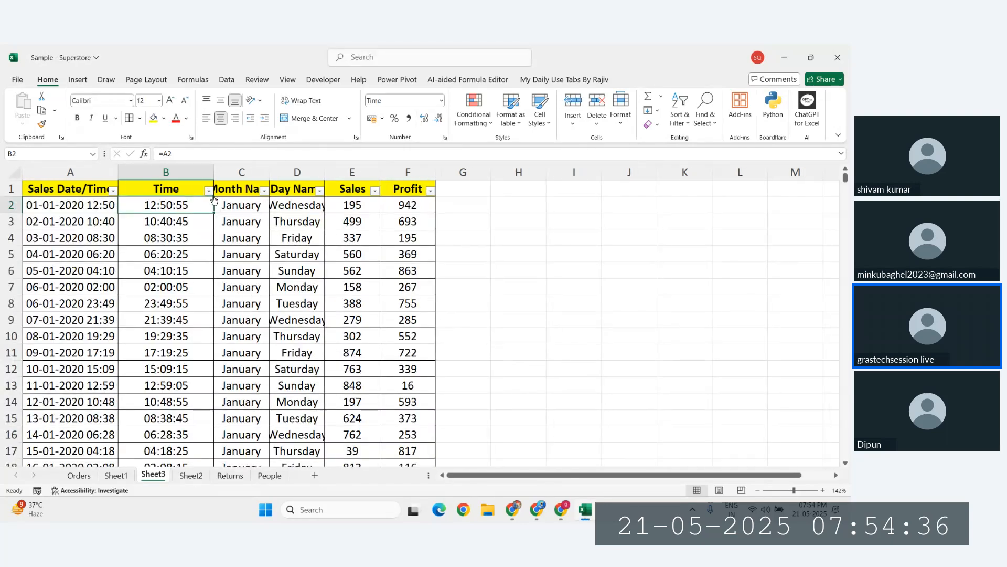
click(209, 191)
mouse_move(131, 308)
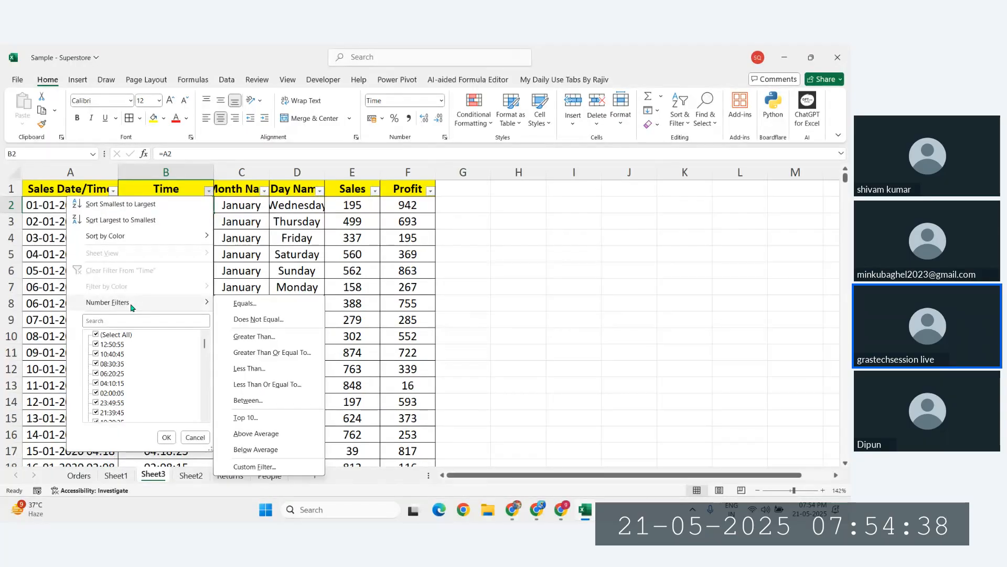
click(255, 466)
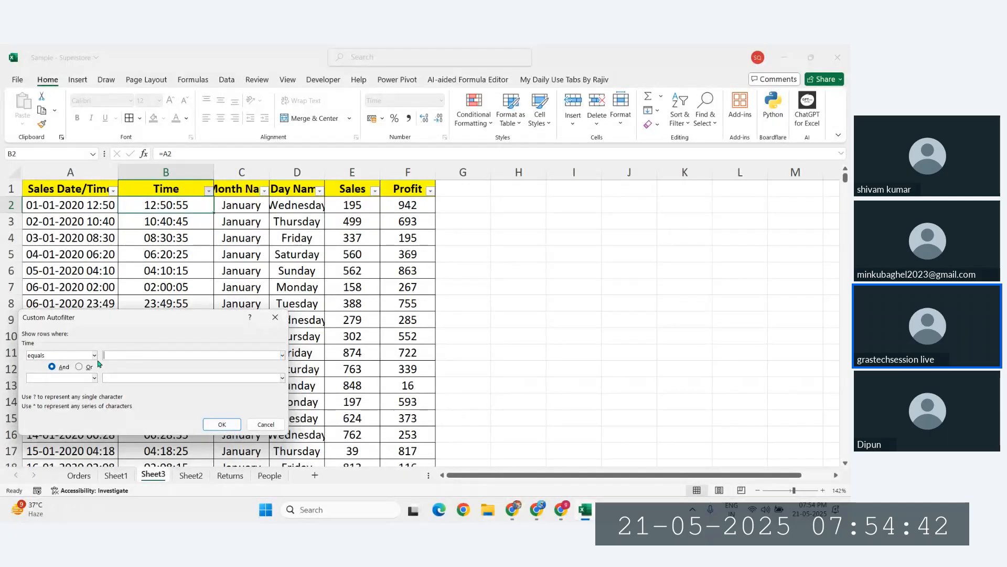
click(267, 425)
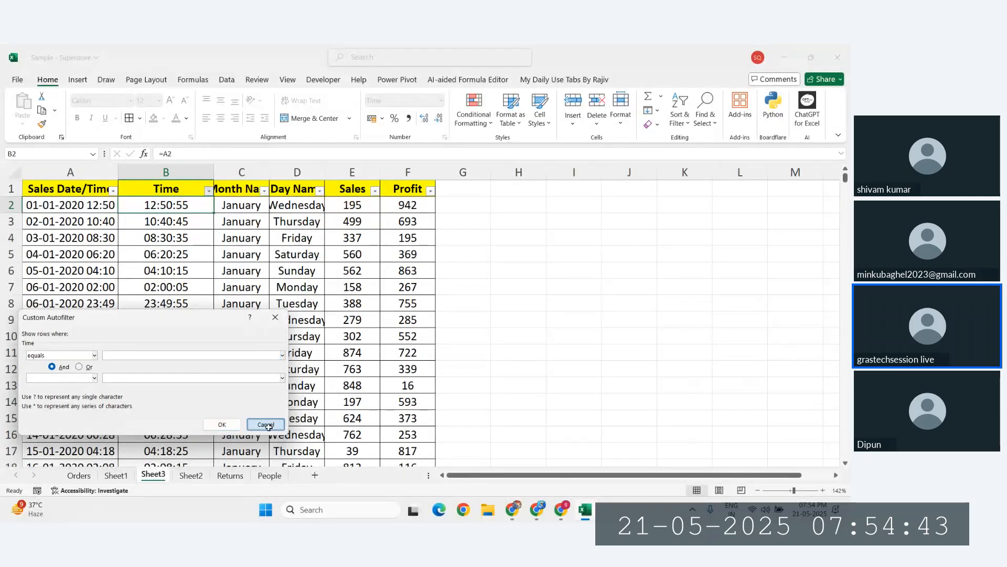
Try a Greater Than filter of 12:30 on the Time column, and remove the filter
click(208, 190)
mouse_move(173, 302)
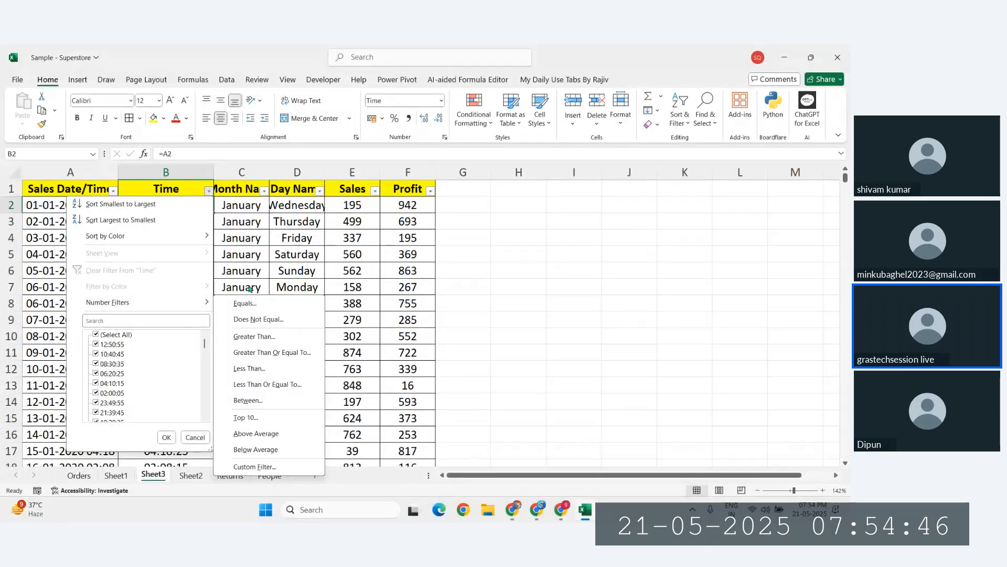
click(256, 335)
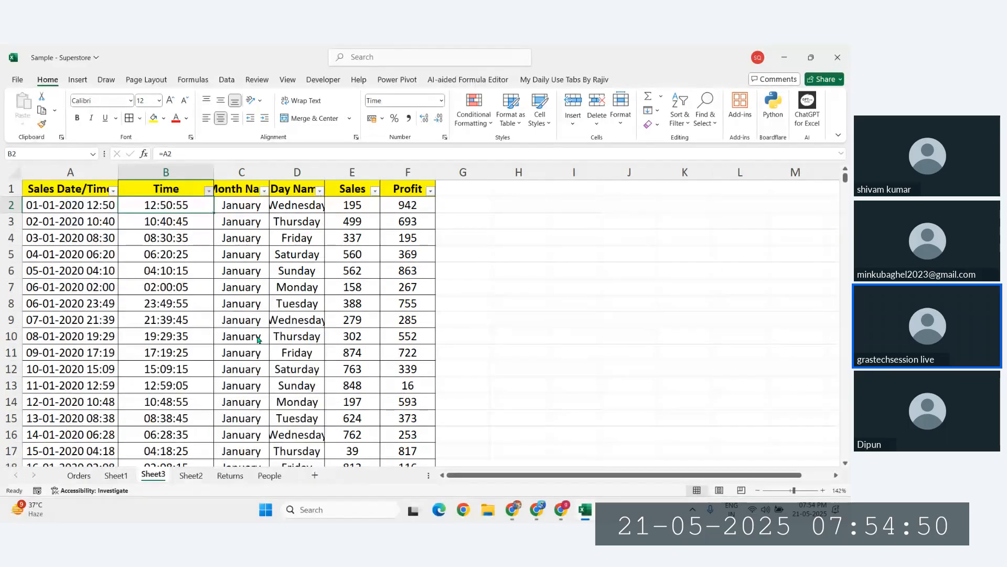
text(12:30)
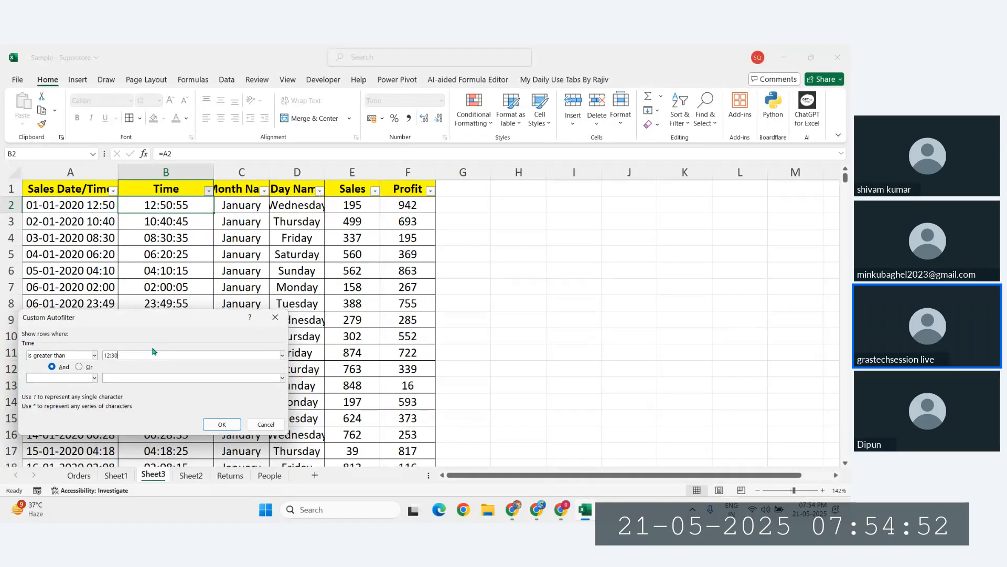
key(Return)
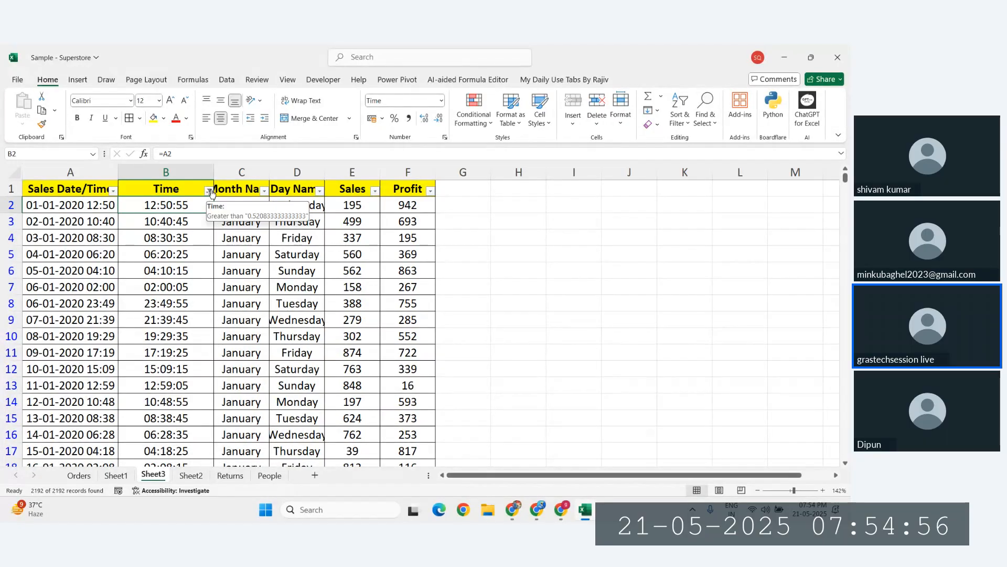
click(209, 194)
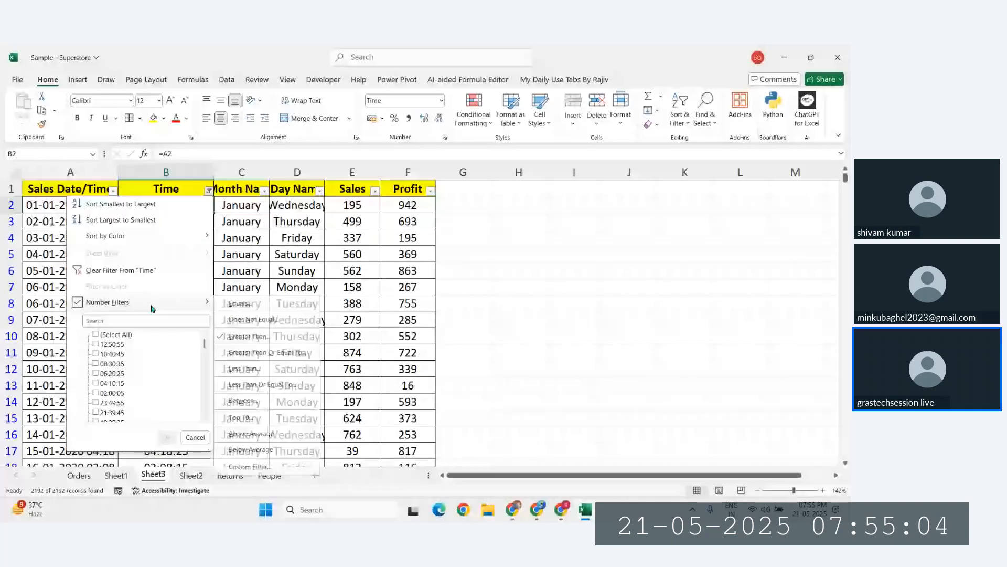
mouse_move(153, 308)
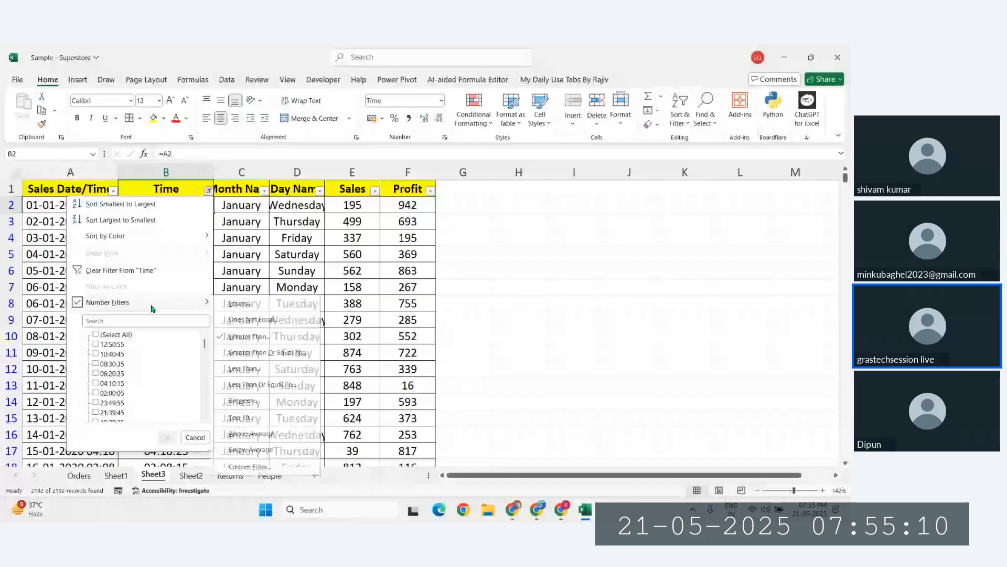
click(209, 191)
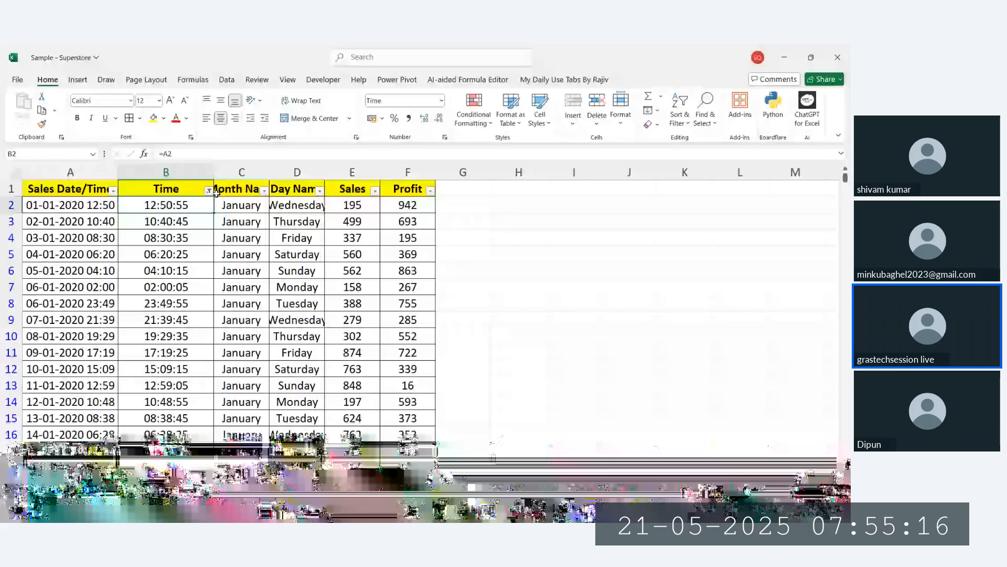
Examine the time values in the Time column and the number format applied to its cells
drag(214, 212, 170, 385)
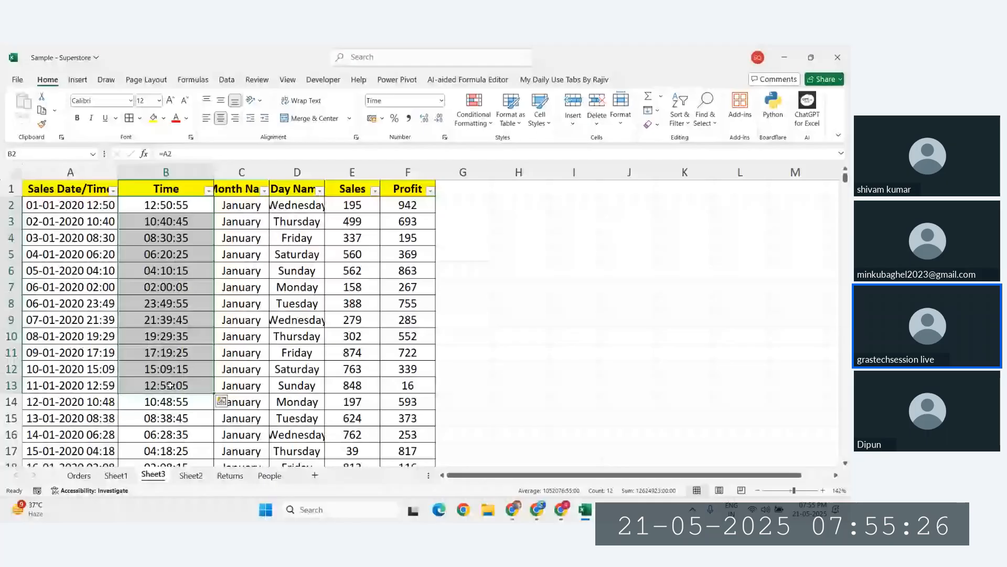
drag(170, 205, 204, 298)
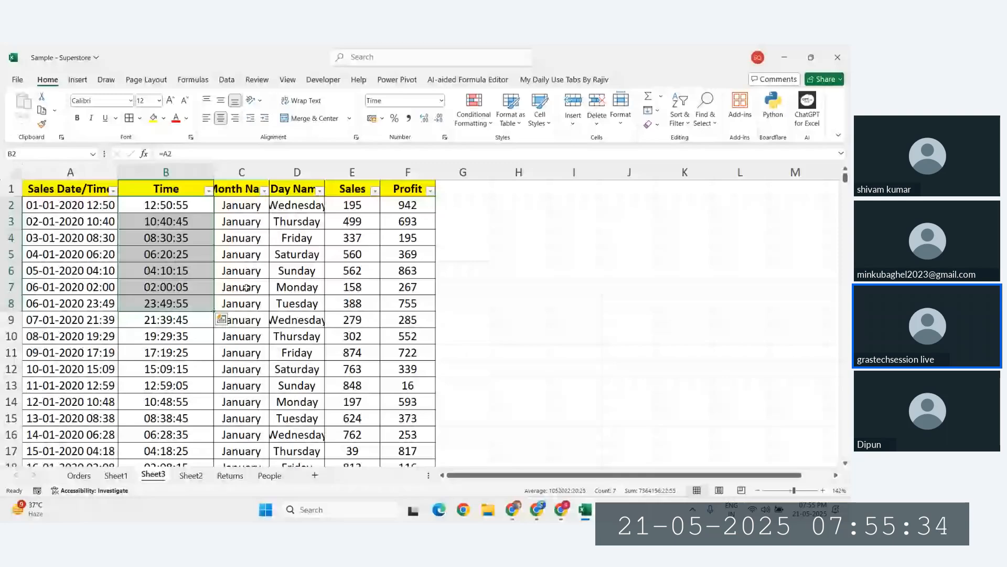
click(241, 249)
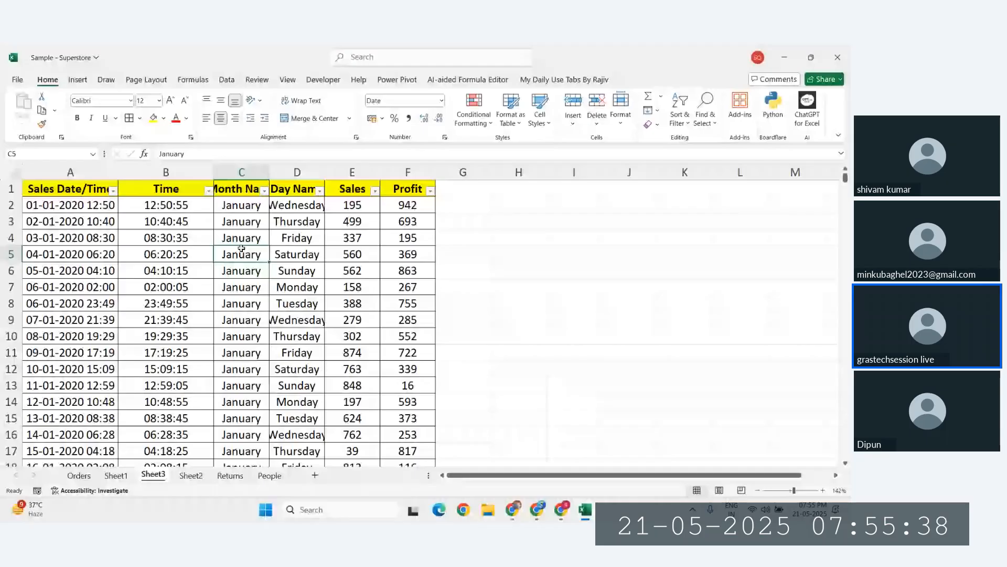
drag(173, 205, 203, 350)
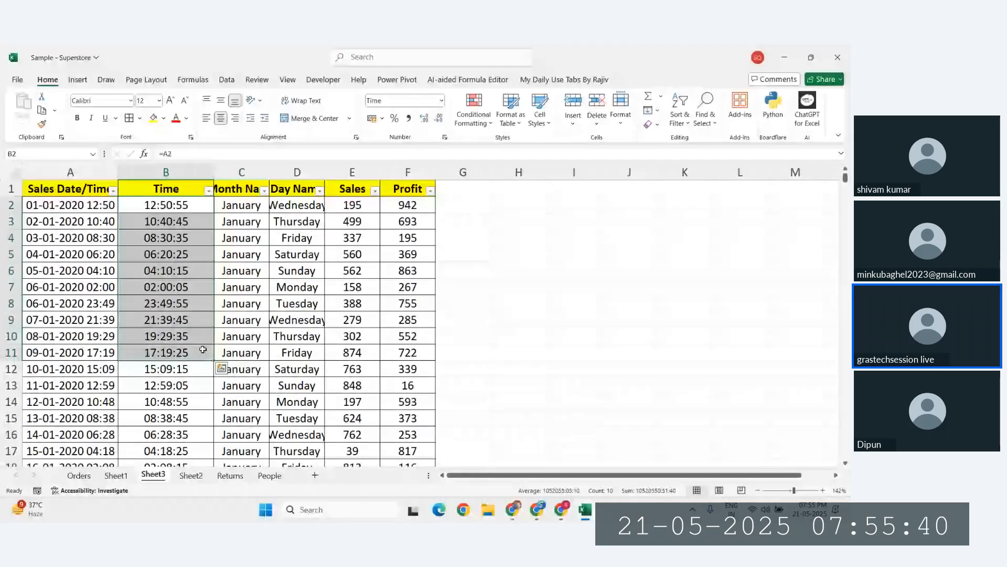
click(241, 221)
drag(174, 205, 178, 384)
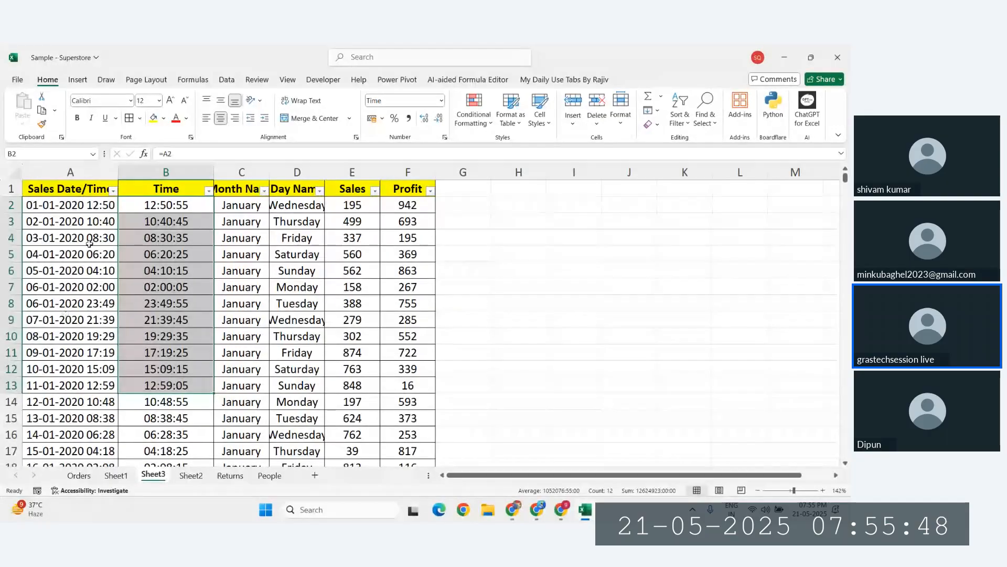
shift+click(158, 329)
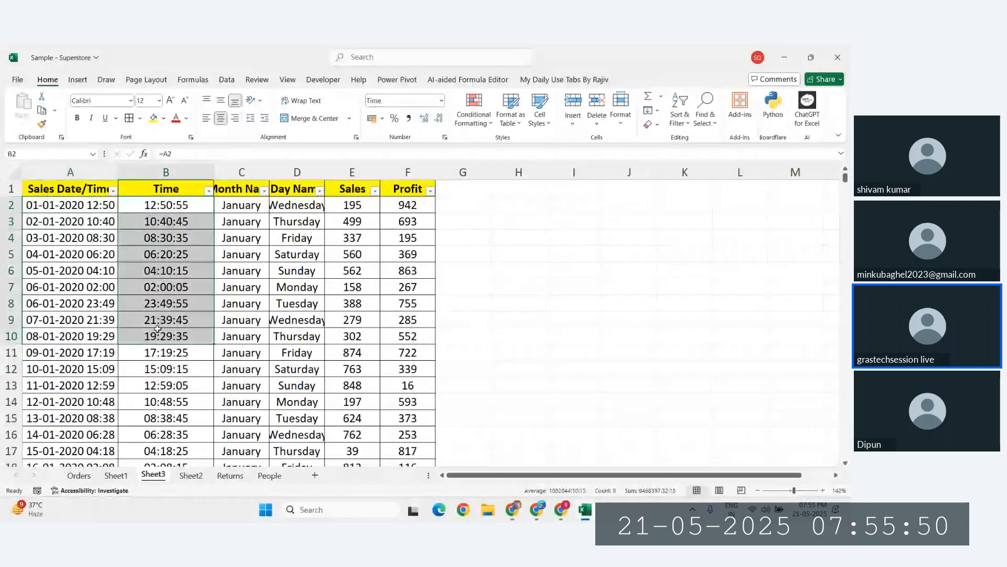
click(247, 259)
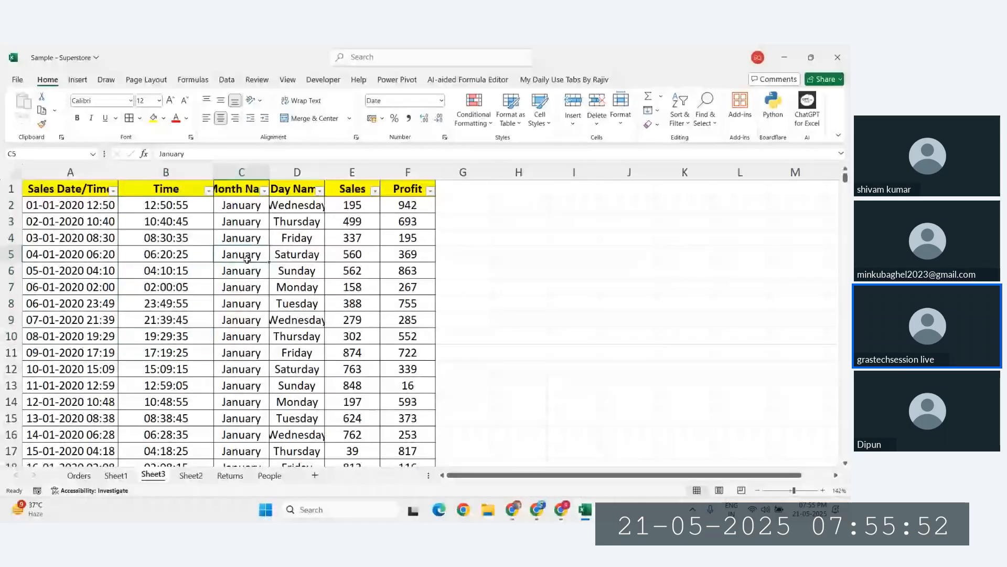
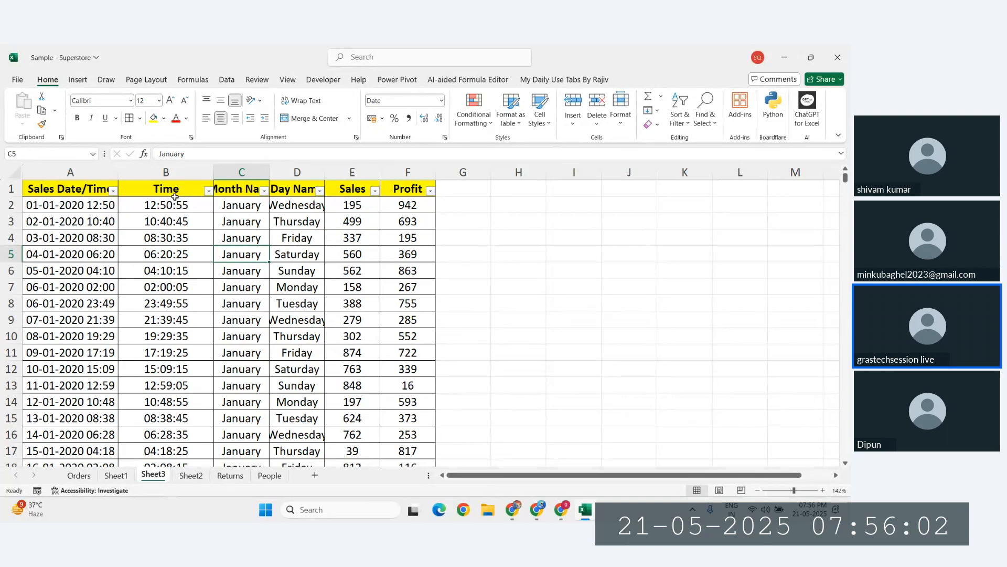
drag(177, 204, 184, 221)
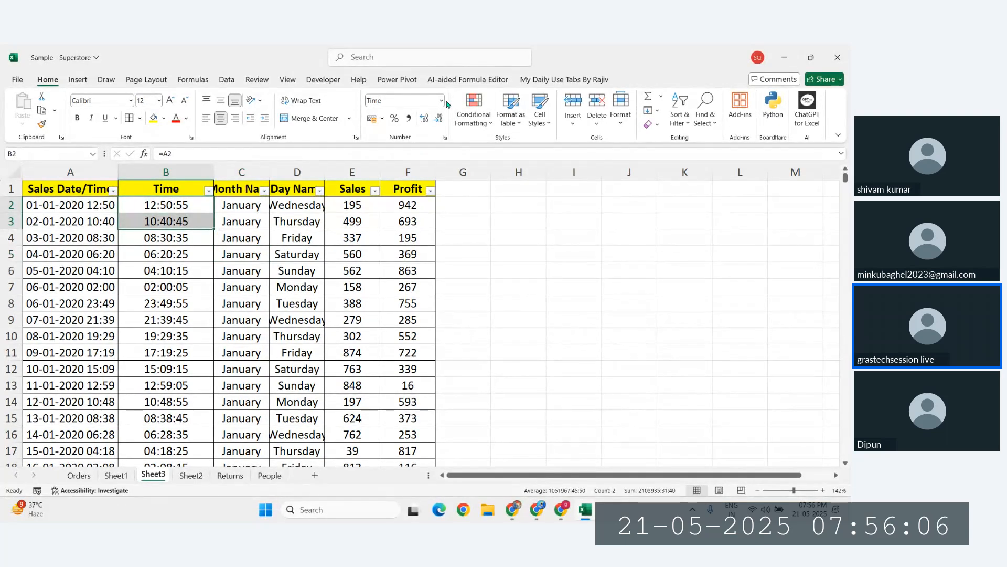
click(180, 238)
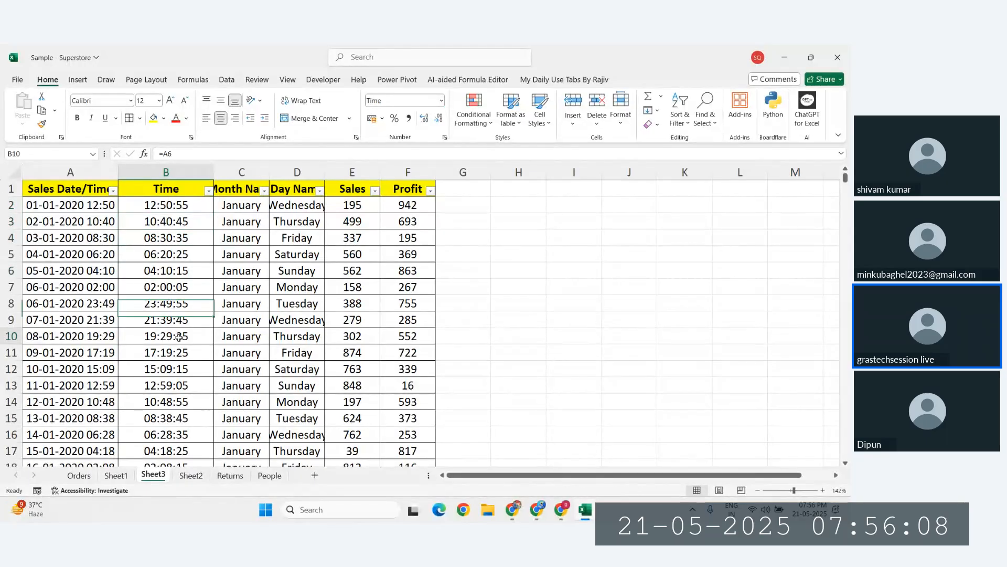
click(174, 284)
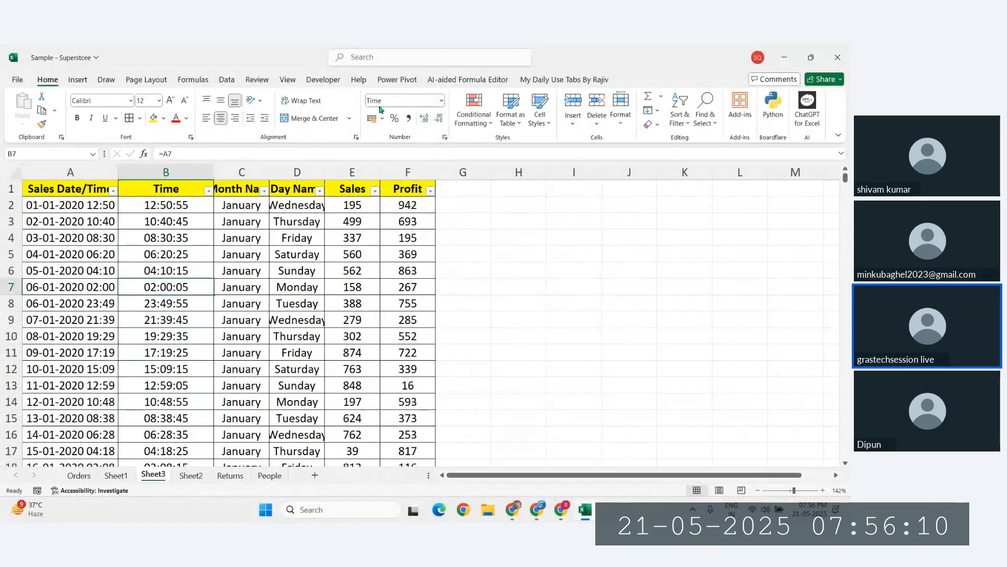
click(205, 384)
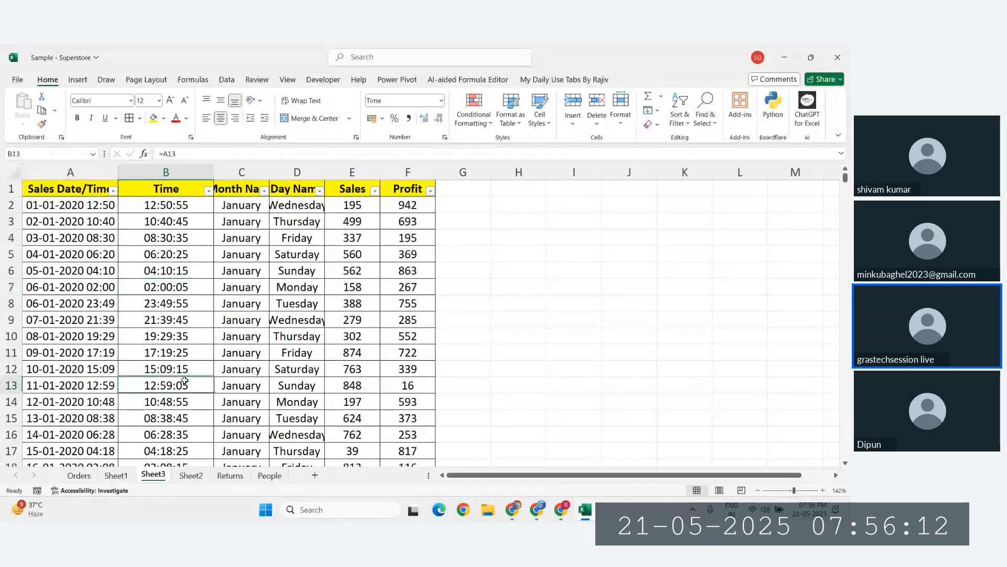
Filter the Sales Date/Time column with the Today date filter, and remove the filter to show all rows again
drag(69, 191, 402, 197)
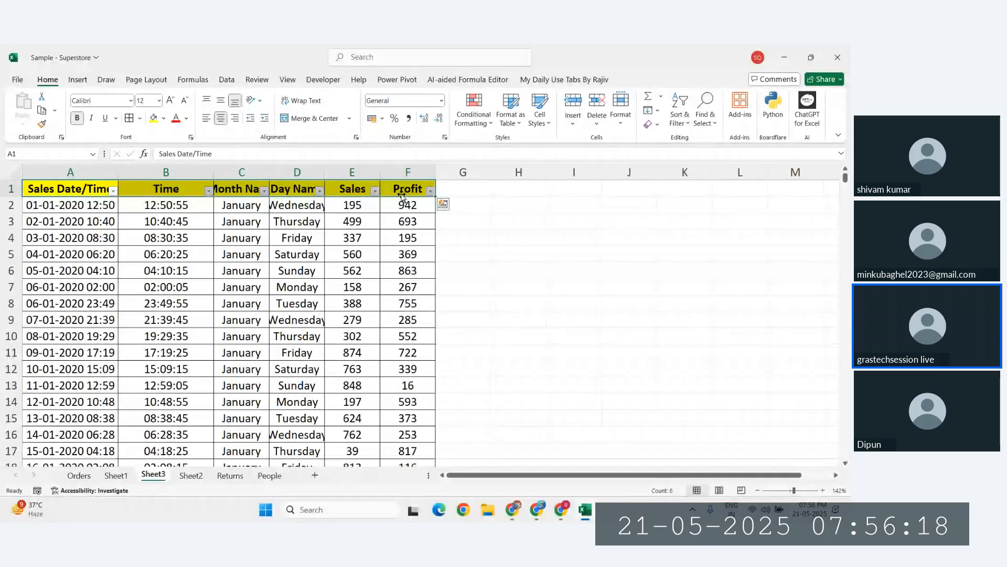
click(113, 191)
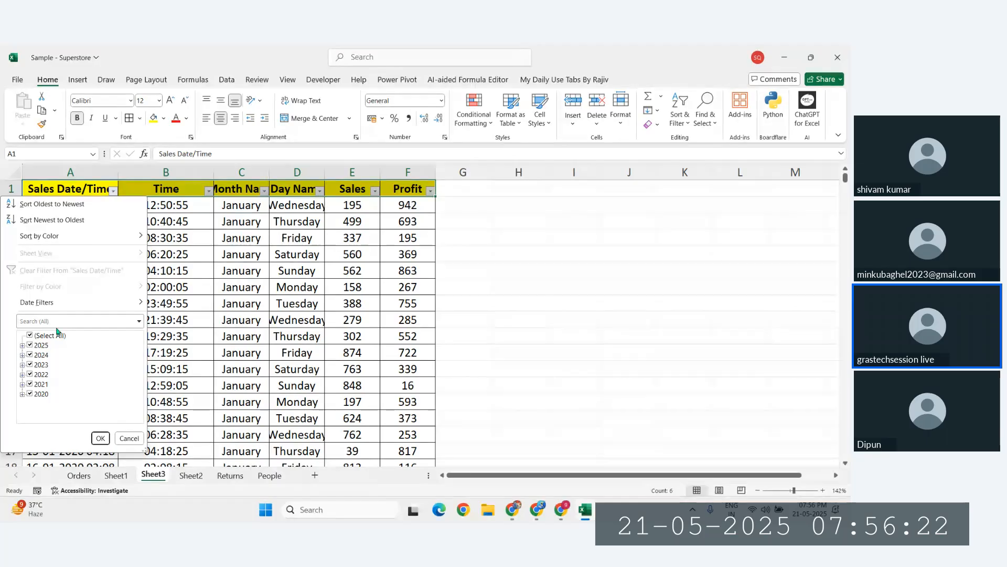
mouse_move(69, 305)
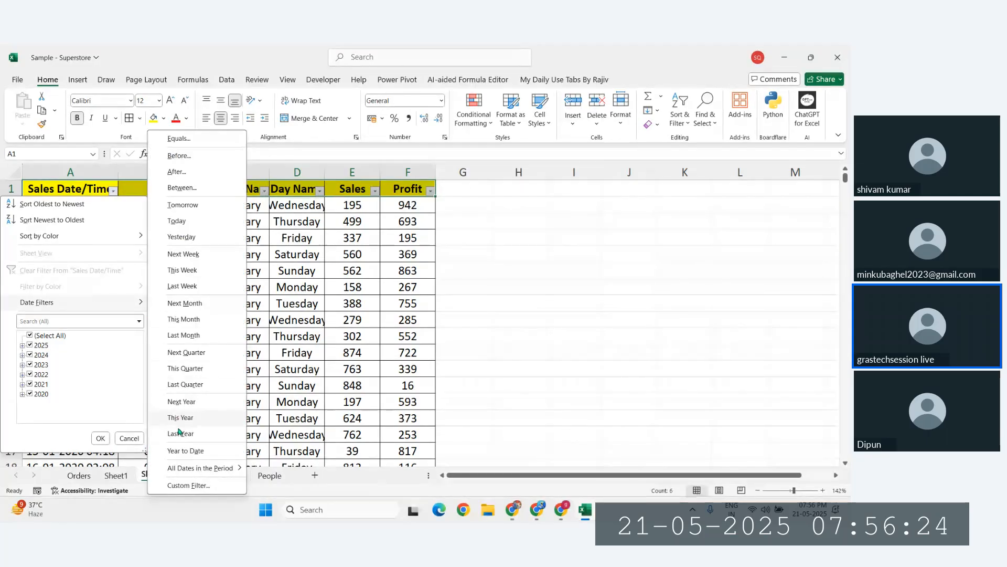
click(181, 221)
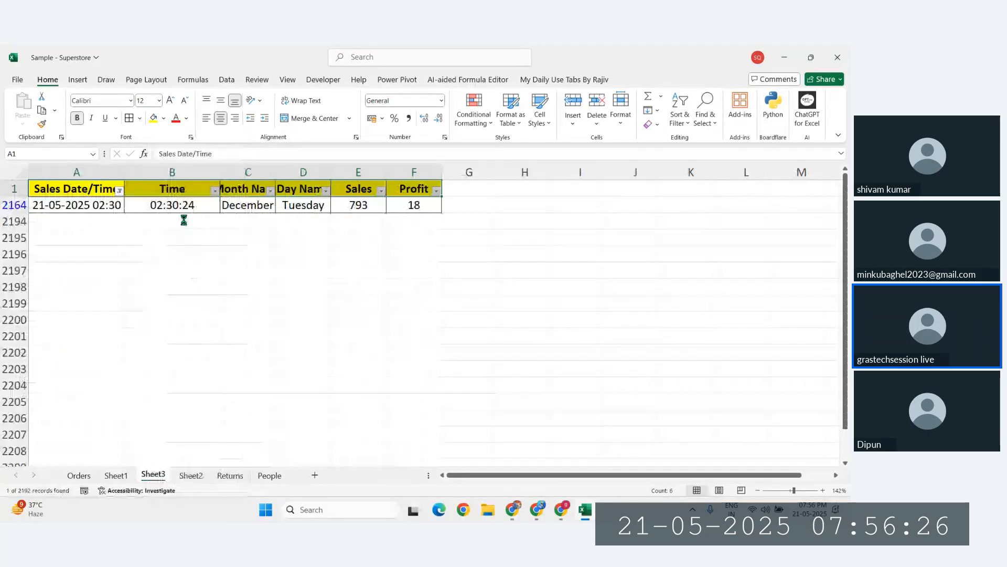
click(201, 207)
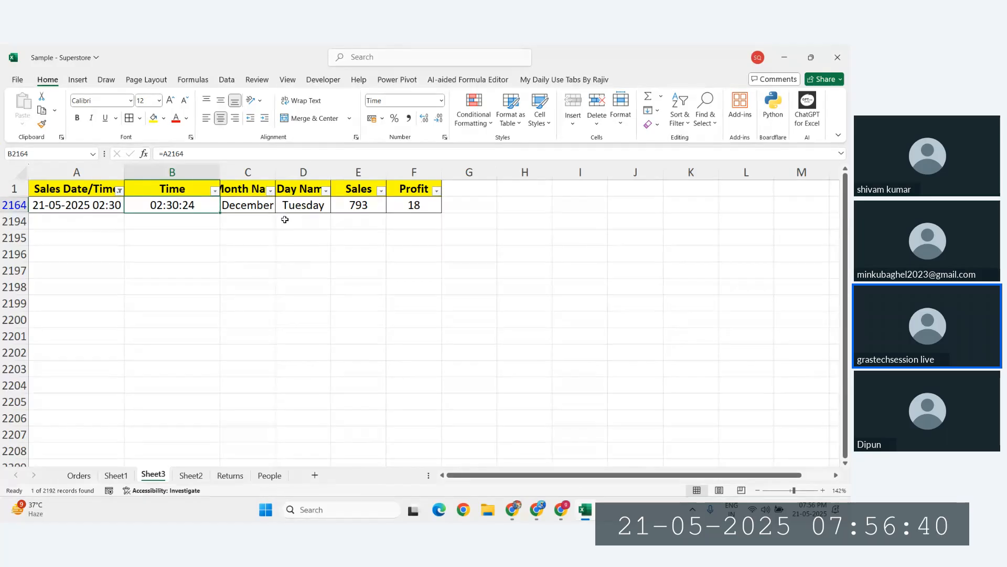
click(308, 205)
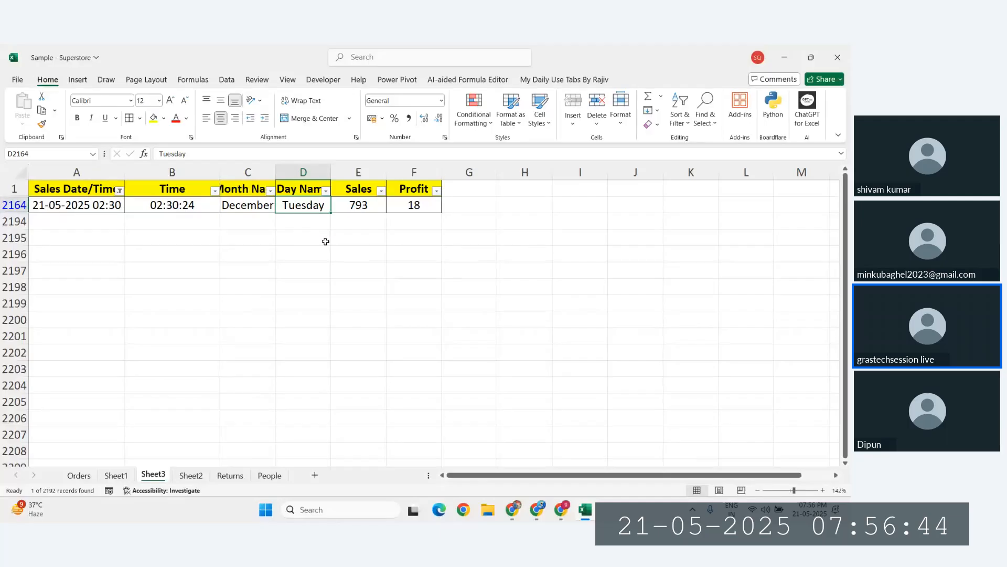
key(ctrl+shift+l)
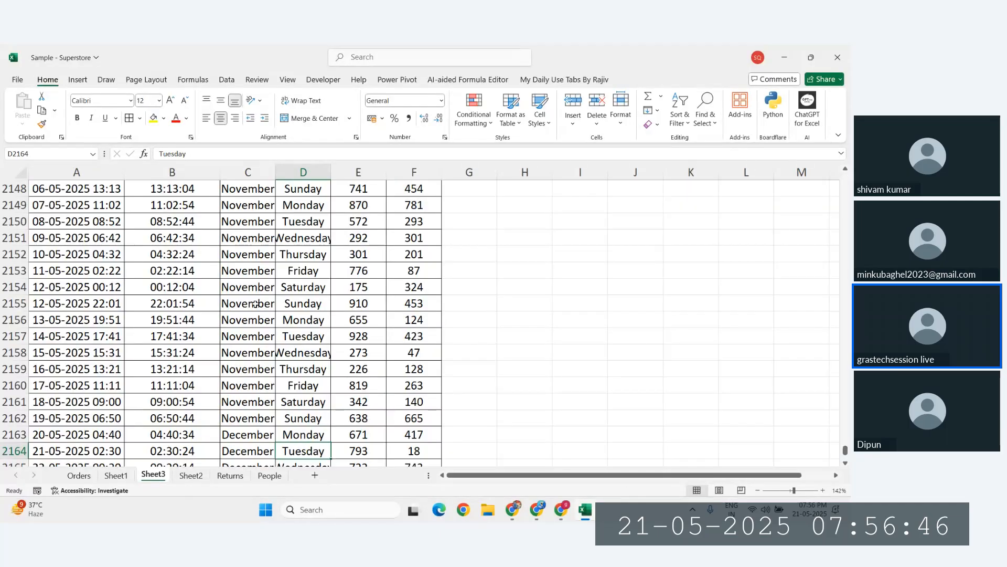
click(256, 304)
key(ctrl+Up)
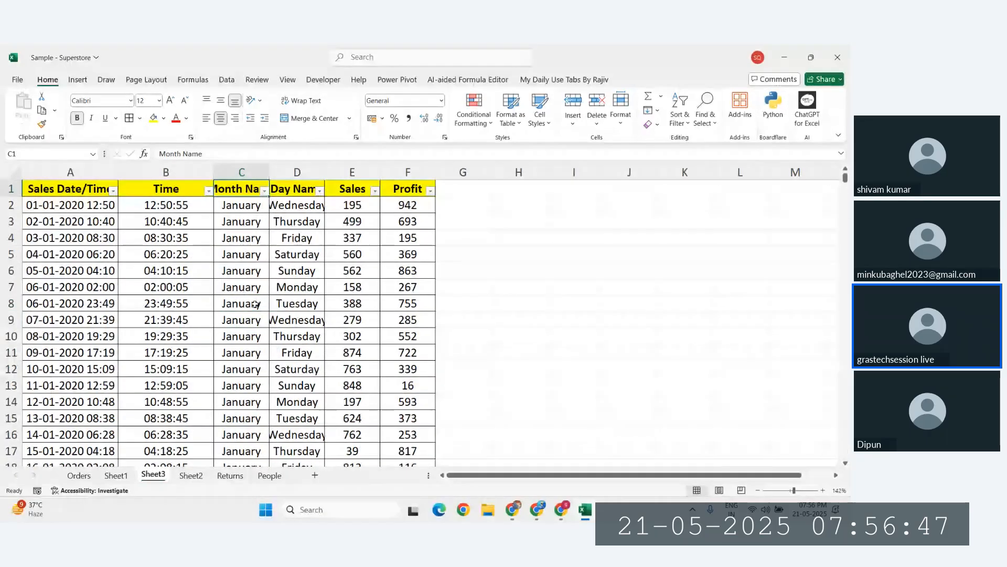
click(112, 190)
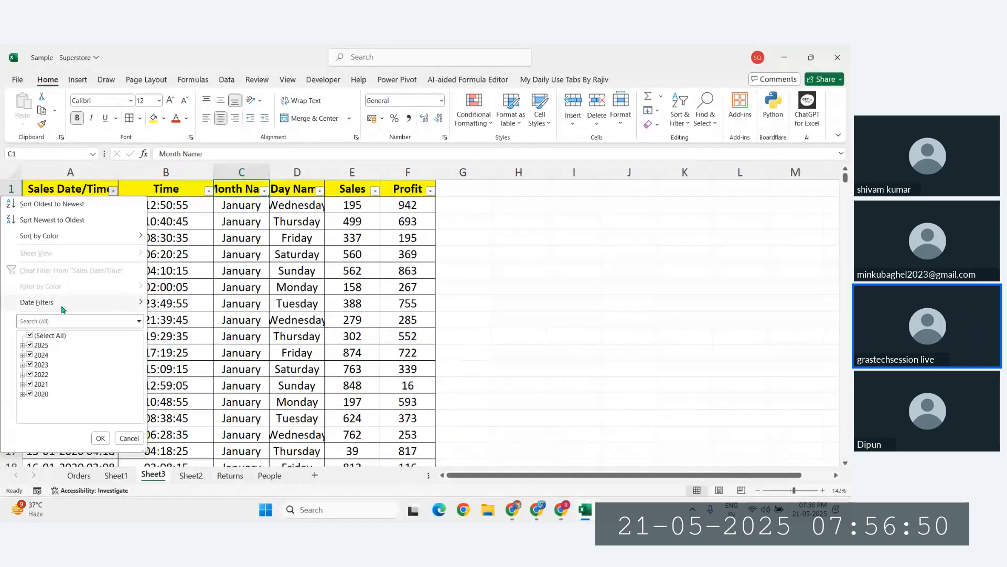
click(291, 294)
click(293, 288)
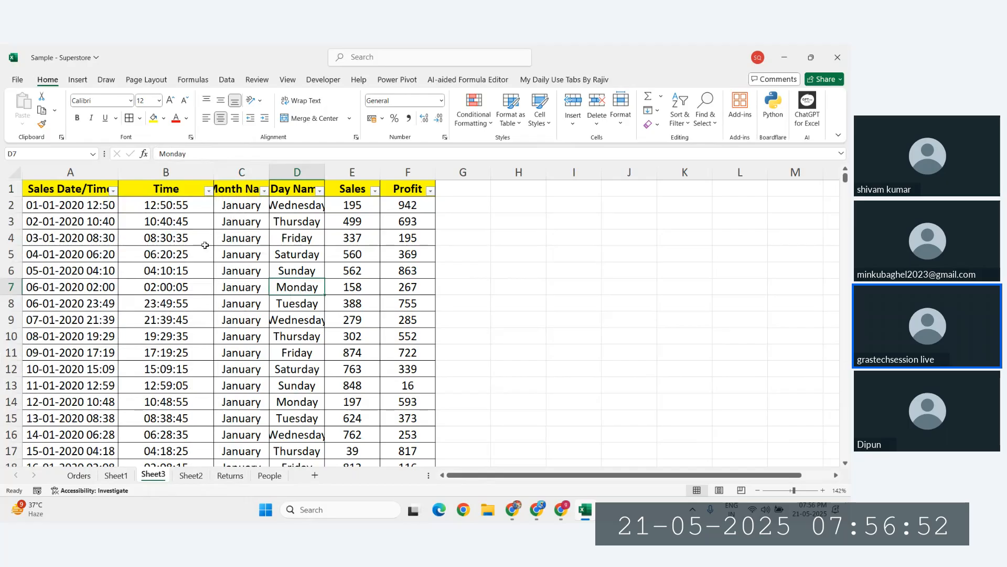
Enter the formula =A2 in the first data cell of both the Month Name and Day Name columns
click(76, 205)
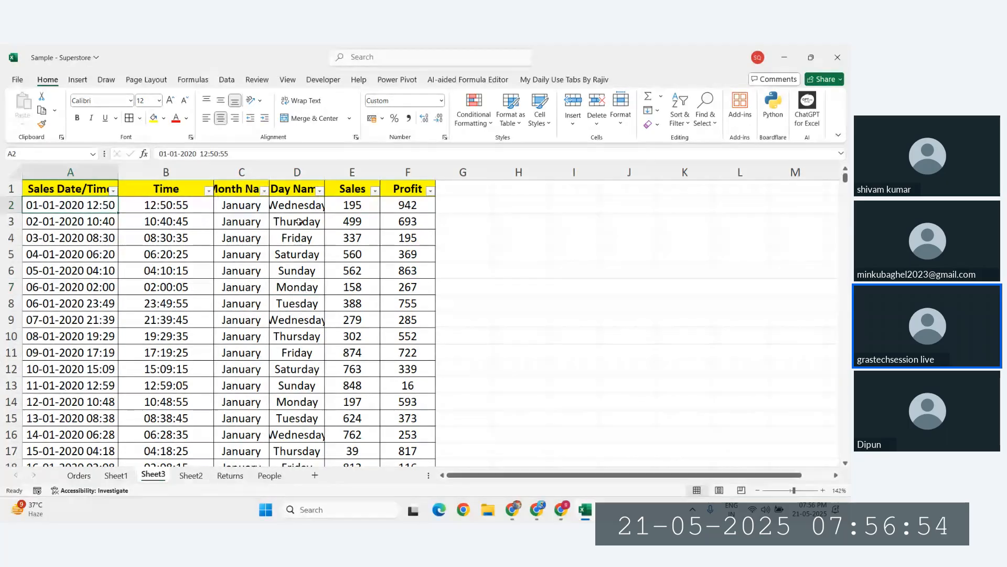
click(291, 207)
key(Left)
key(Right)
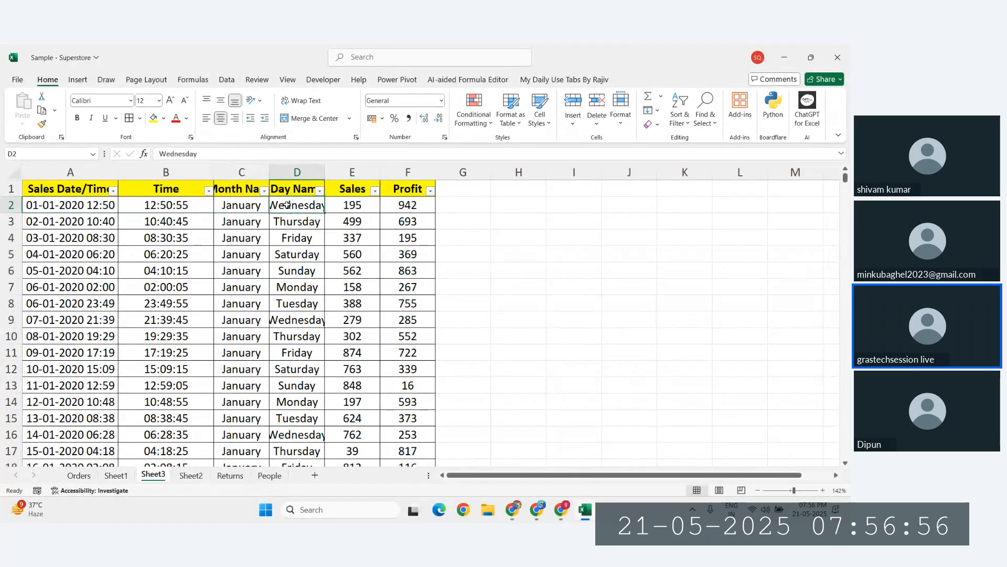
key(Left)
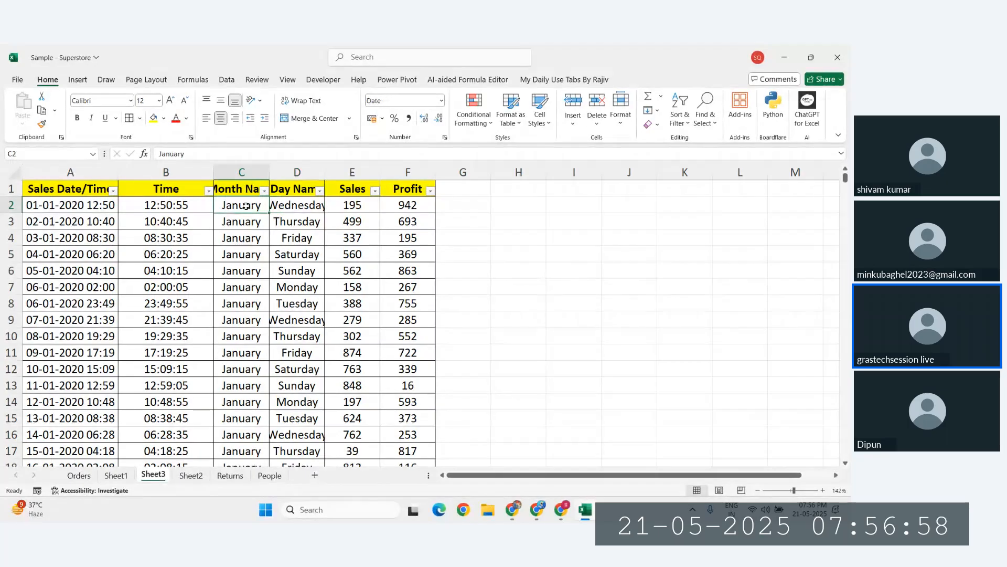
text(=)
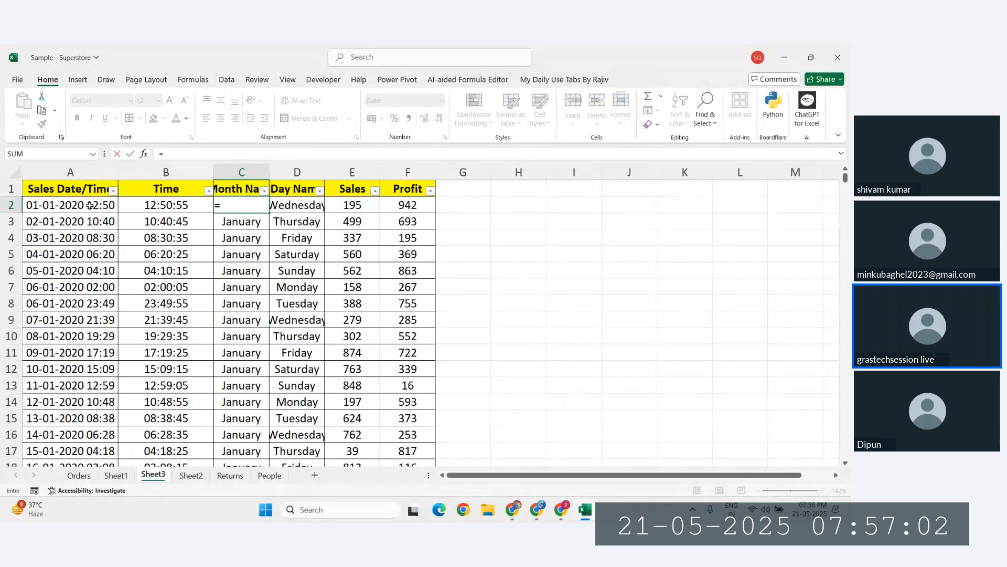
click(75, 204)
key(Tab)
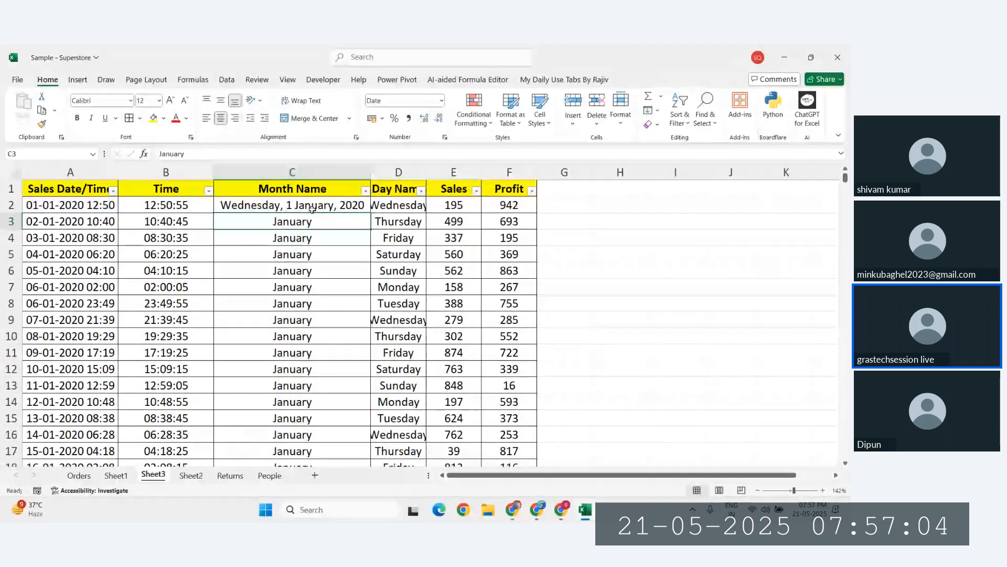
text(=)
click(38, 209)
key(Return)
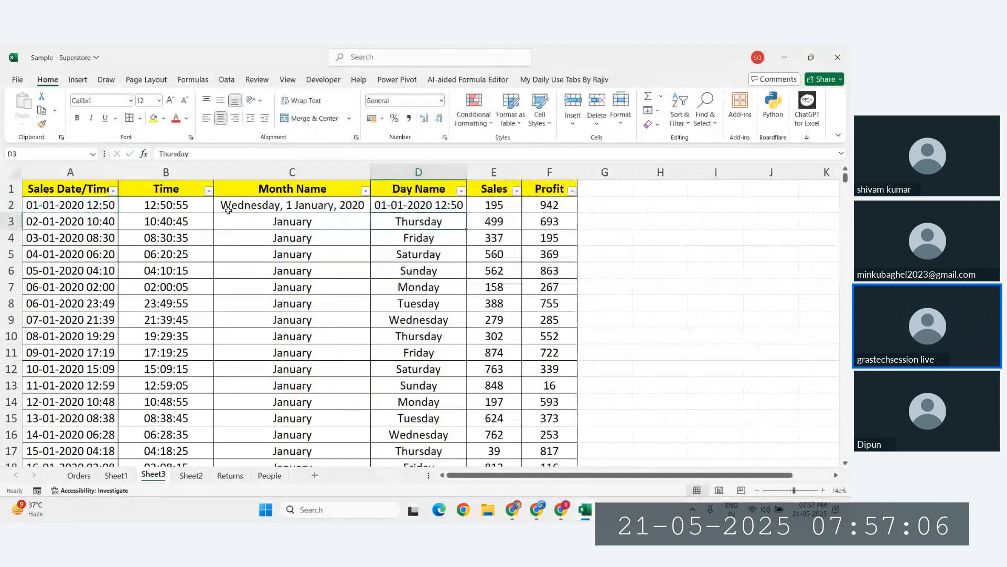
Fill the formulas in C2 and D2 down to the last data row of the Month Name and Day Name columns
click(229, 211)
double_click(371, 212)
click(446, 206)
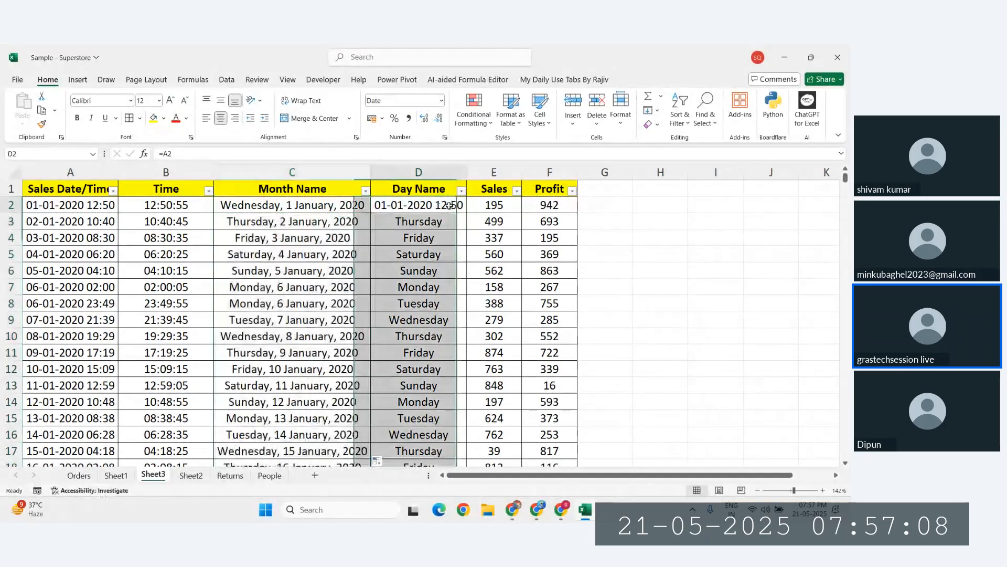
double_click(466, 213)
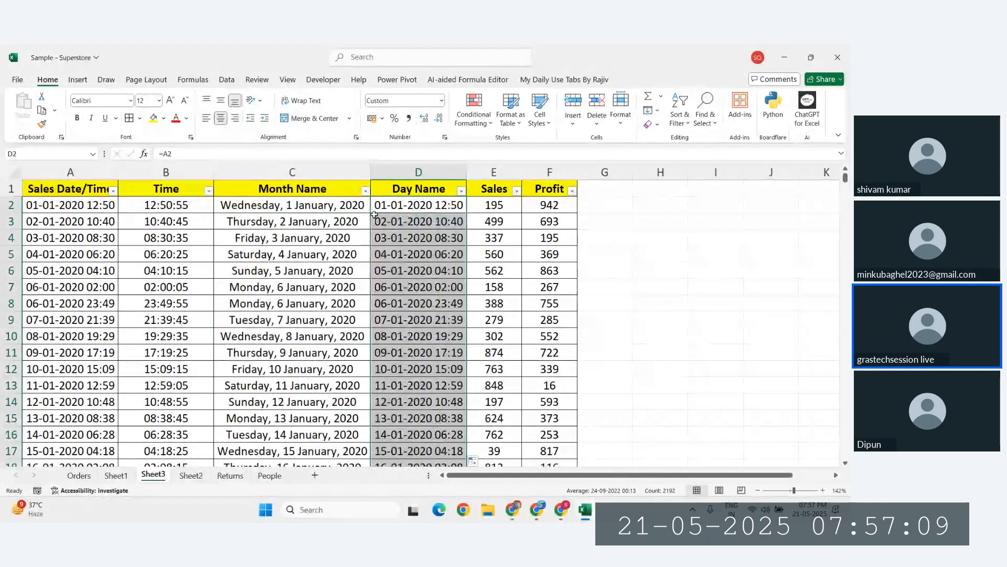
Apply the custom number format mmmm to all Month Name values from C2 down to the last row
click(299, 203)
key(ctrl+shift+Down)
click(445, 137)
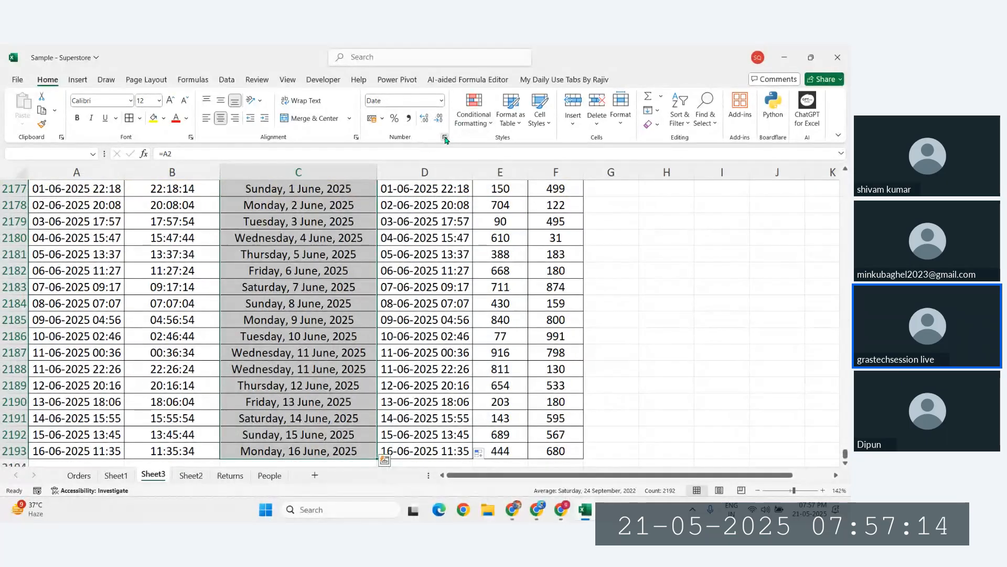
click(26, 350)
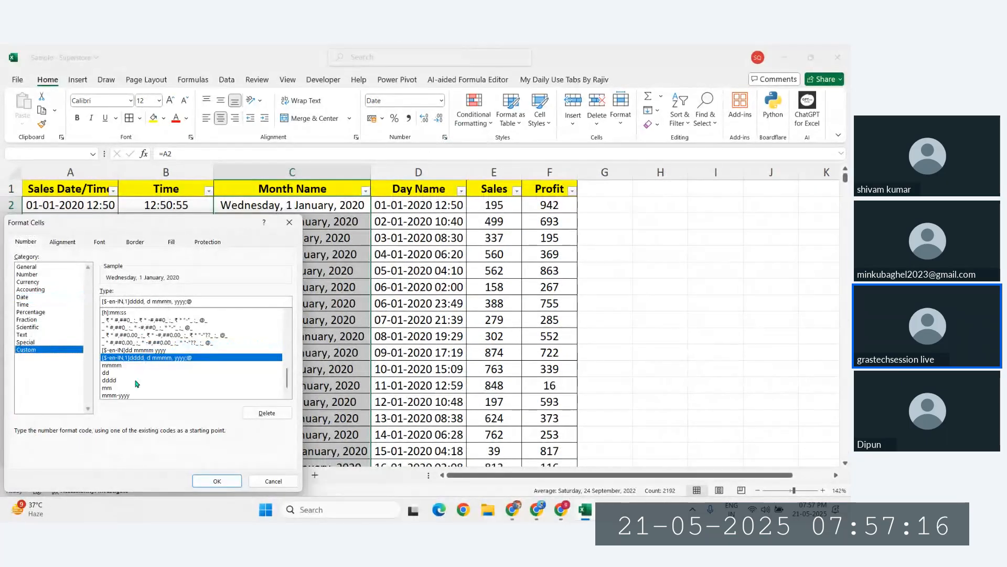
click(117, 387)
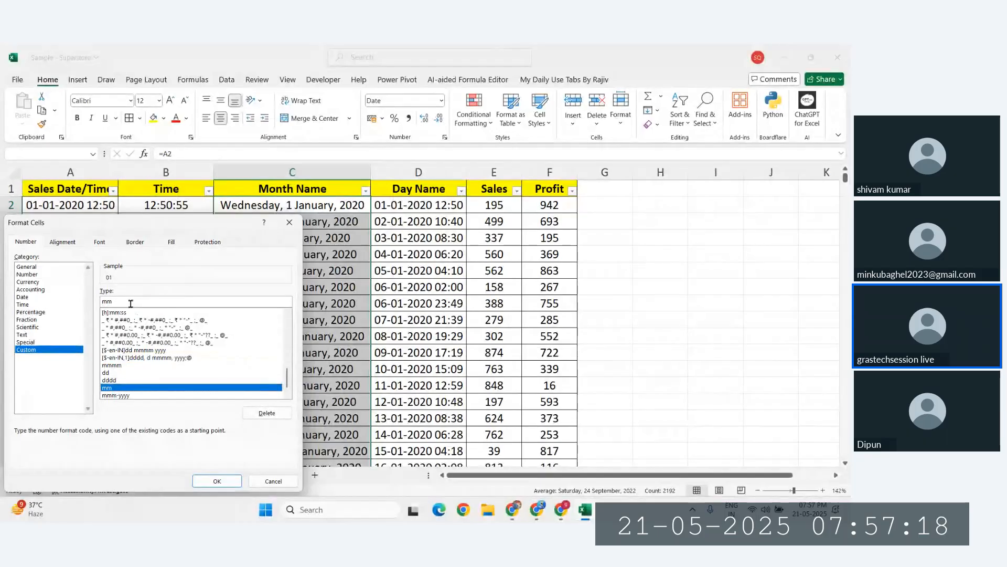
text(mm)
key(Return)
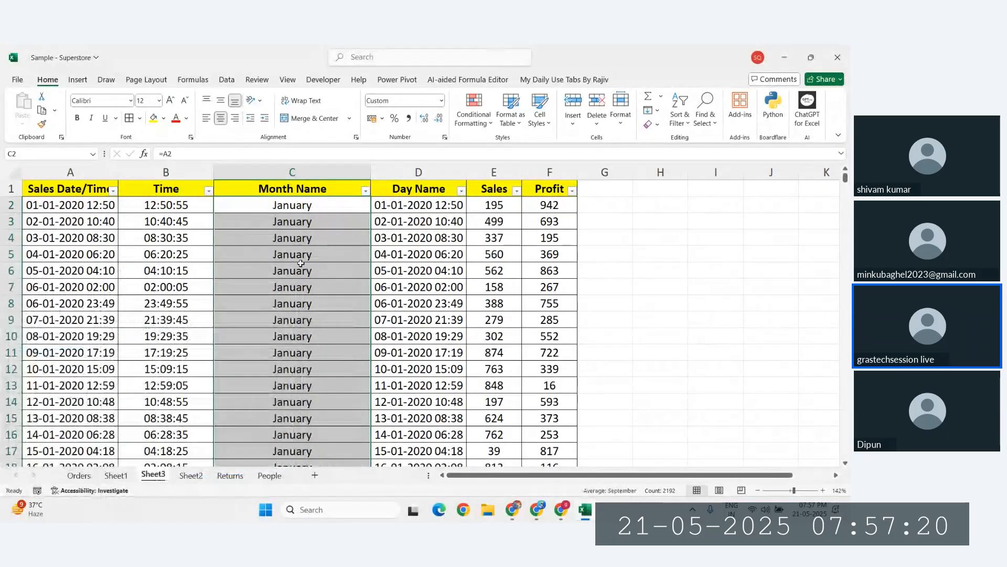
Apply the custom number format dddd to all Day Name values from D2 down to the last row
click(429, 205)
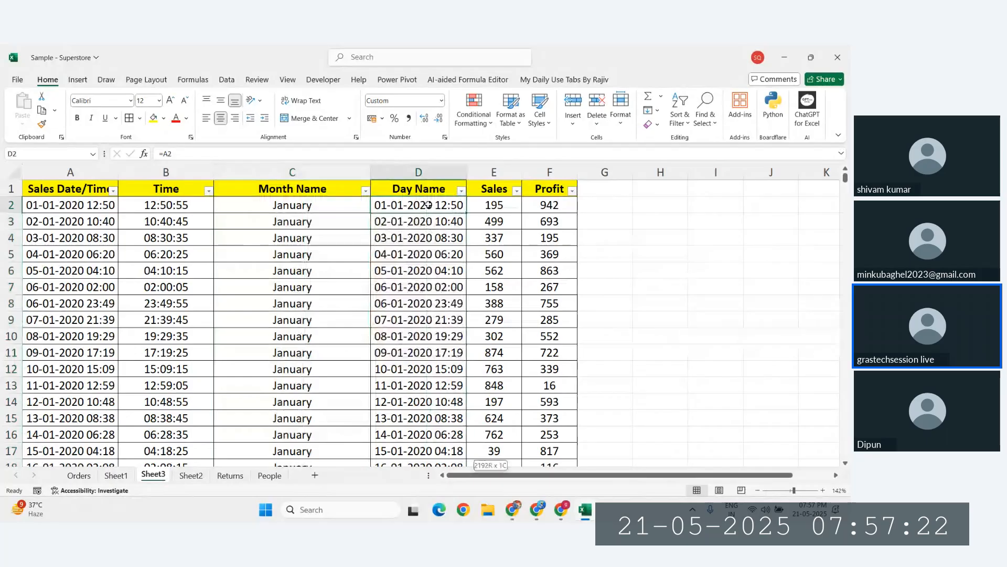
key(ctrl+shift+Down)
key(ctrl+BackSpace)
key(ctrl+1)
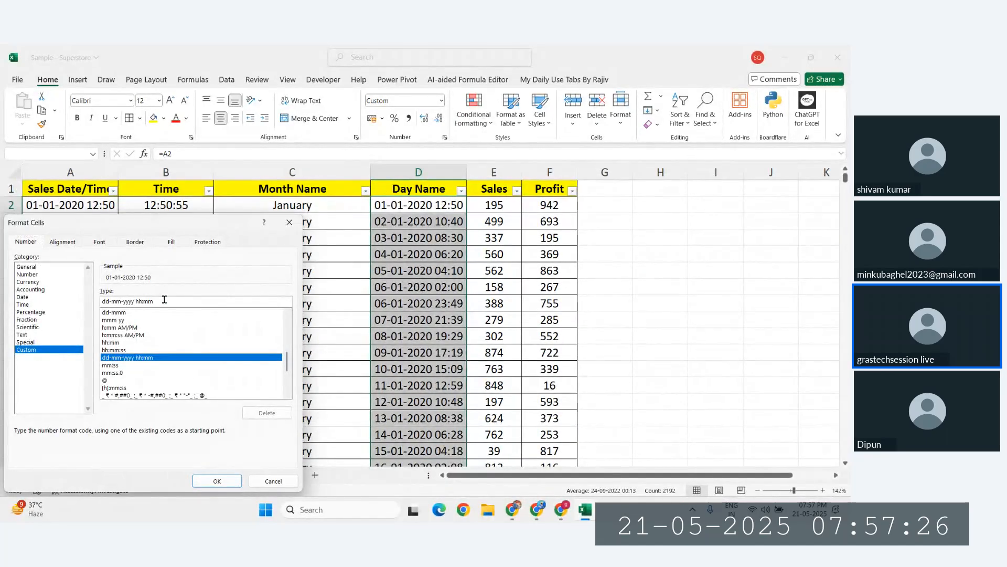
drag(155, 301, 108, 301)
key(Delete)
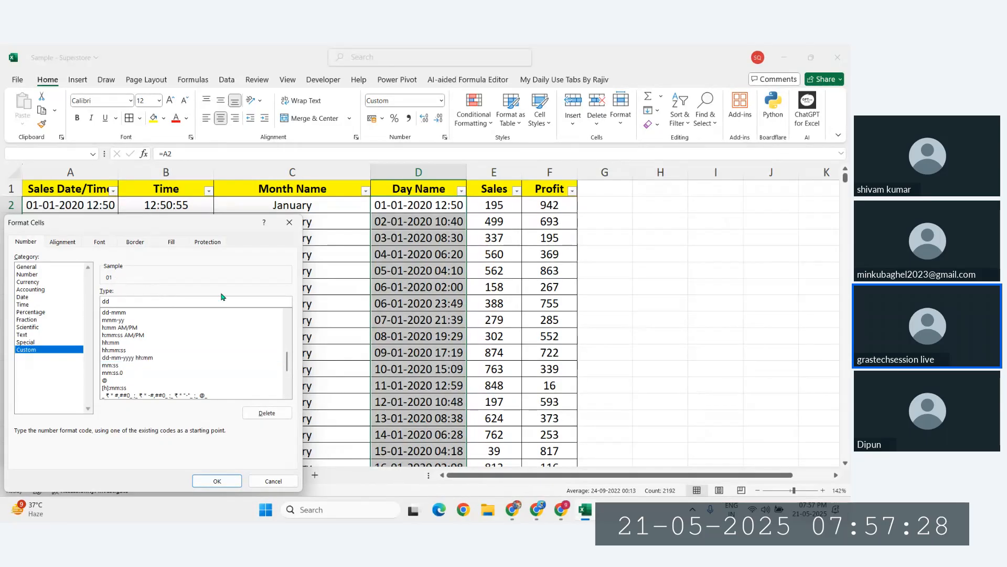
text(dd)
key(Return)
click(307, 248)
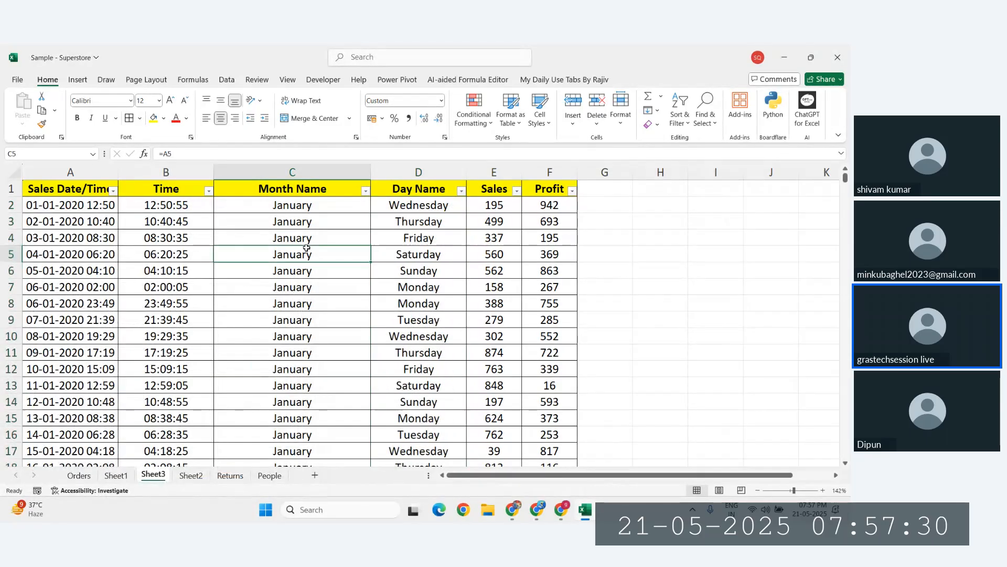
Filter the Sales Date/Time column with the Today date filter and check the month and date cells of the matching row
click(113, 190)
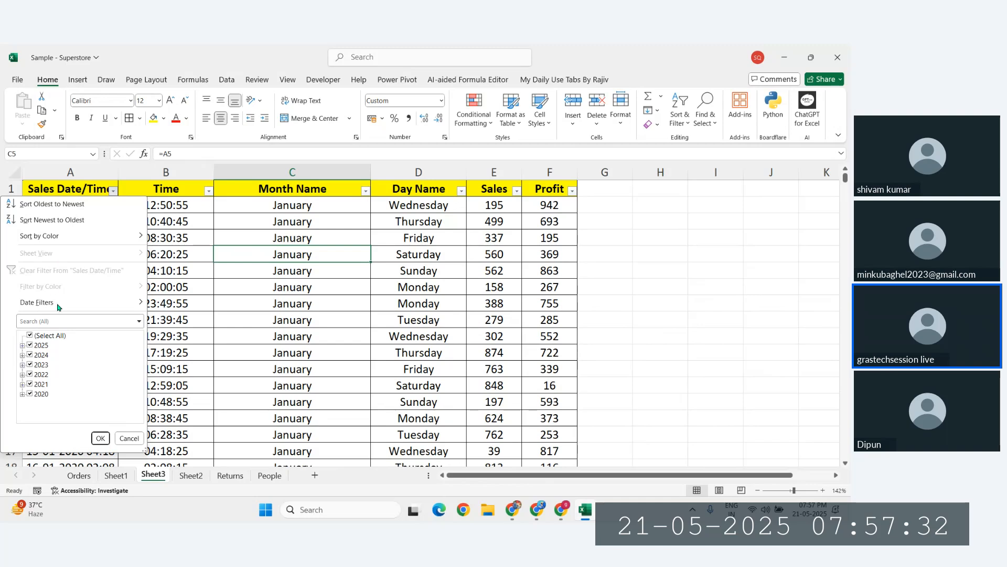
mouse_move(58, 304)
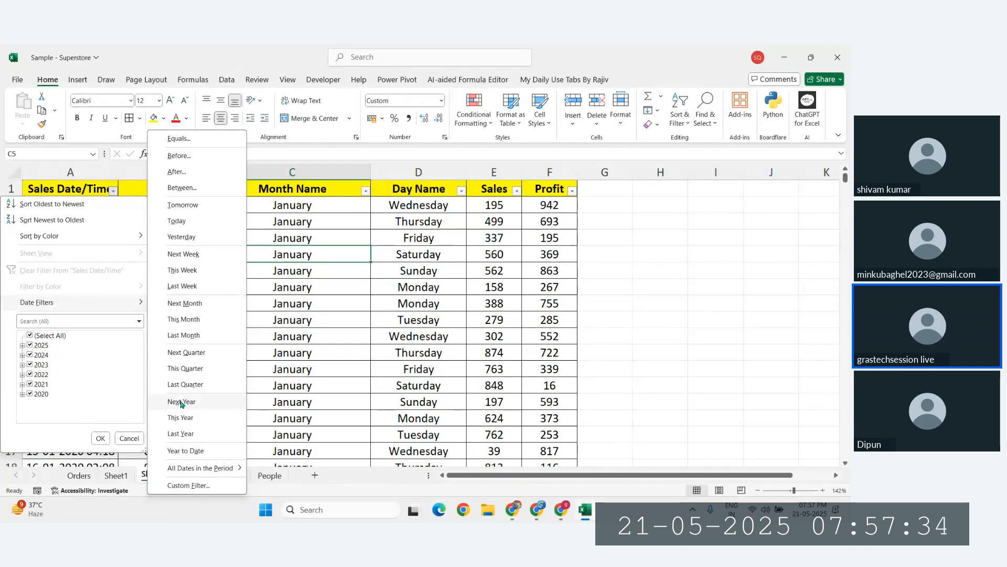
click(176, 221)
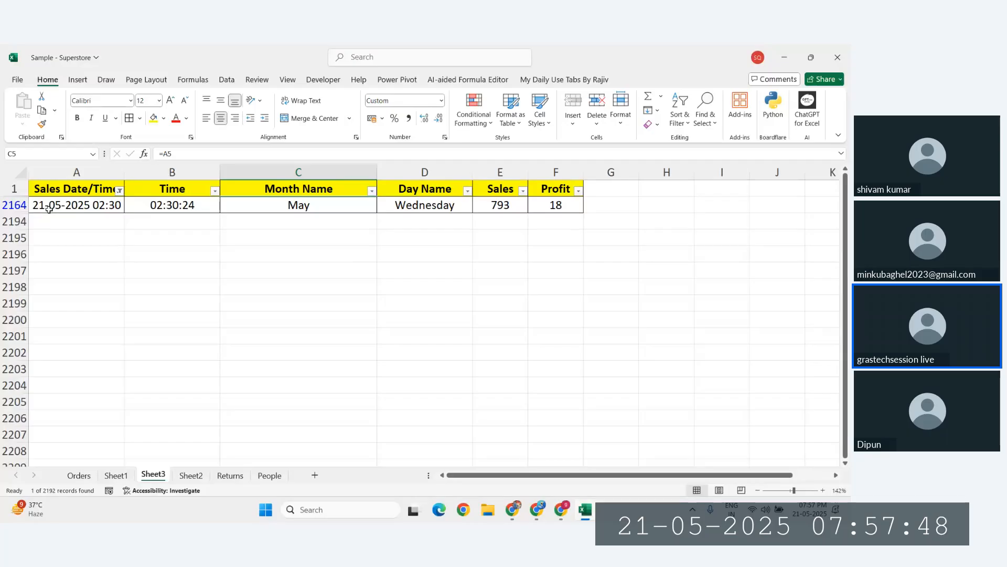
click(290, 199)
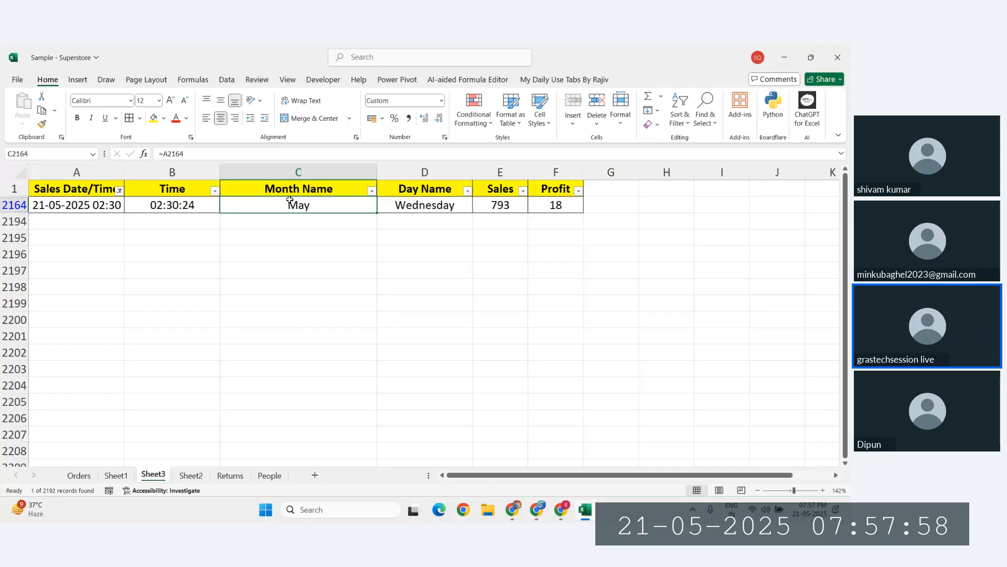
click(107, 206)
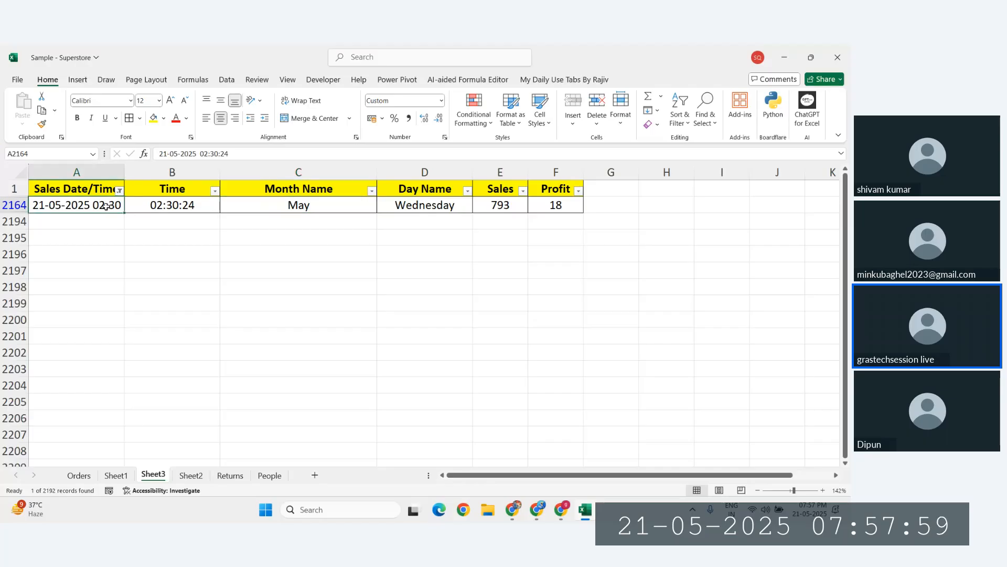
click(565, 513)
click(500, 464)
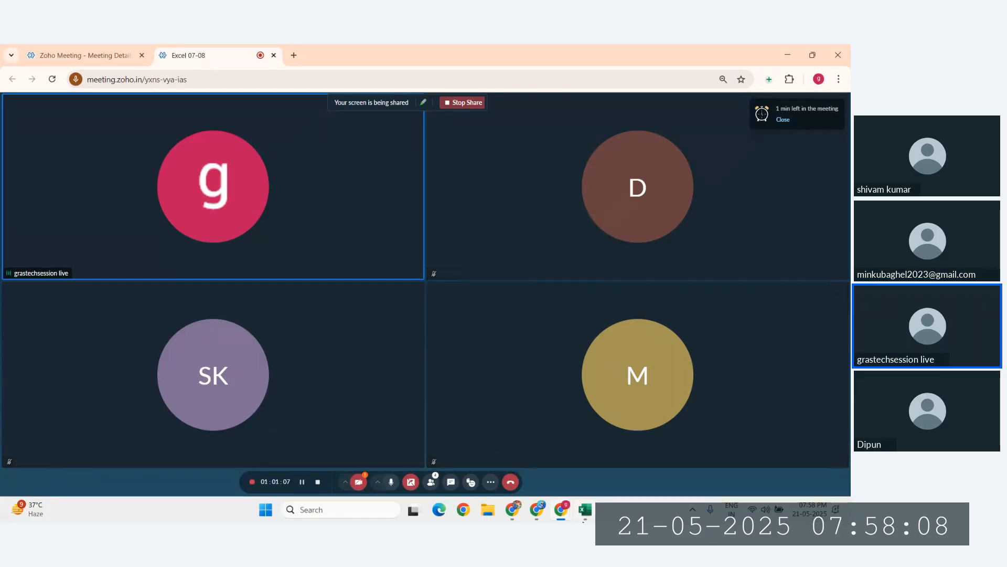
key(alt+Tab)
click(461, 337)
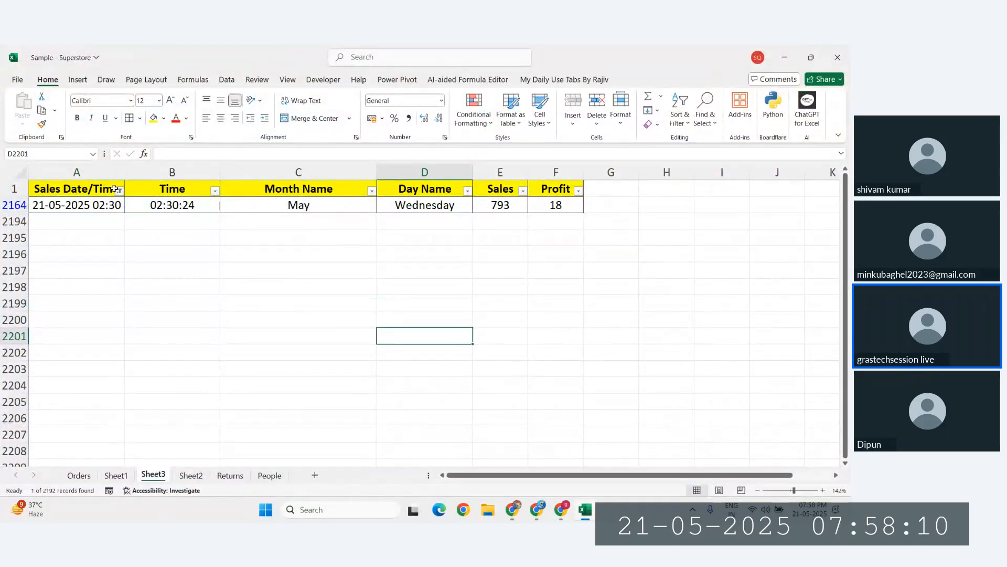
Clear the filter from the Sales Date/Time column
click(120, 189)
click(39, 271)
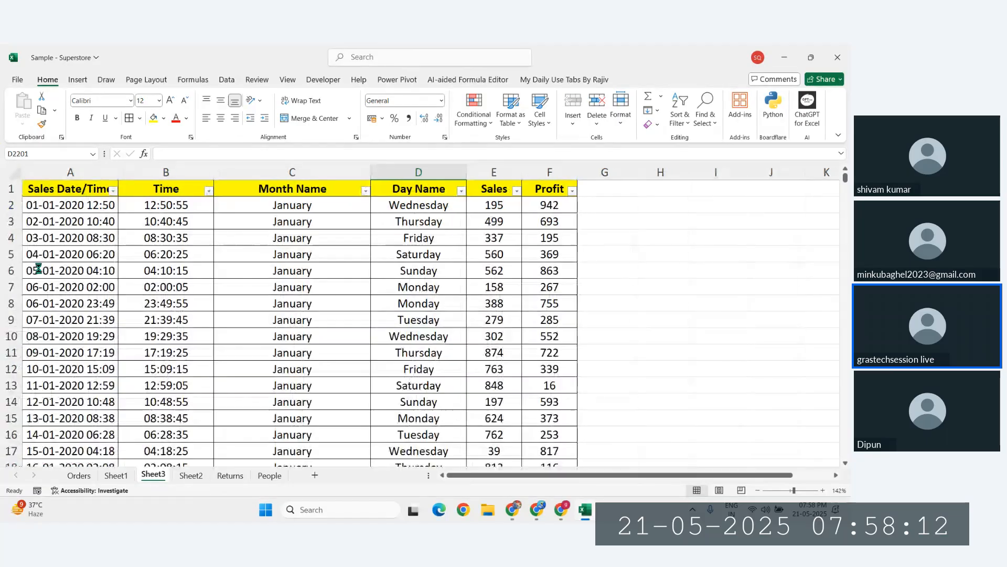
click(236, 243)
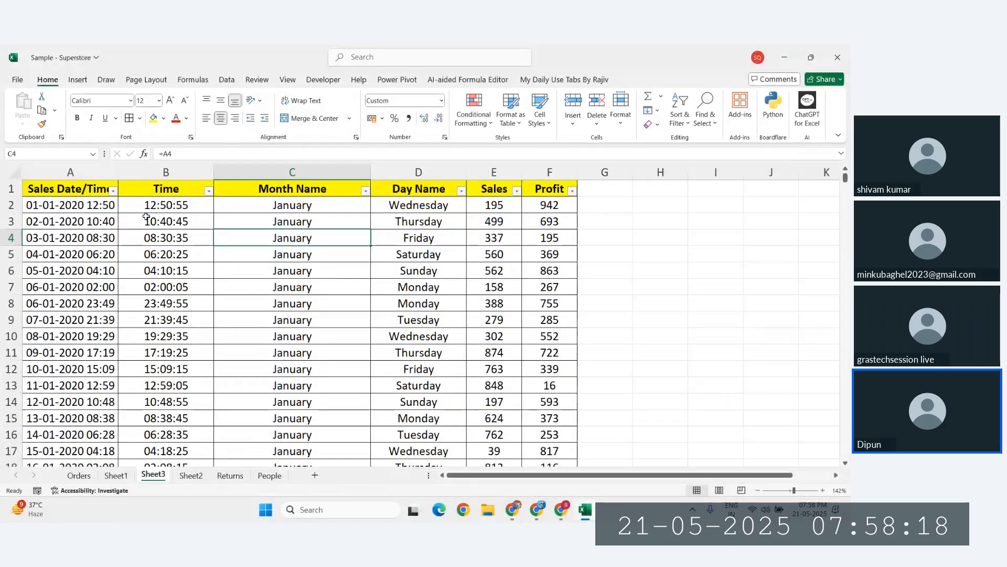
click(157, 206)
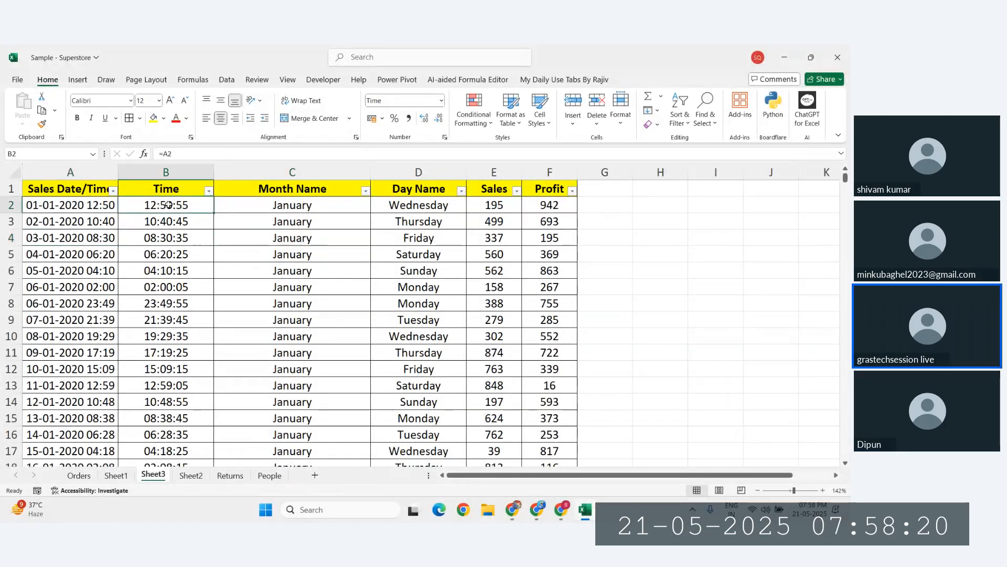
mouse_move(178, 206)
mouse_down()
mouse_move(191, 403)
mouse_move(178, 191)
mouse_up()
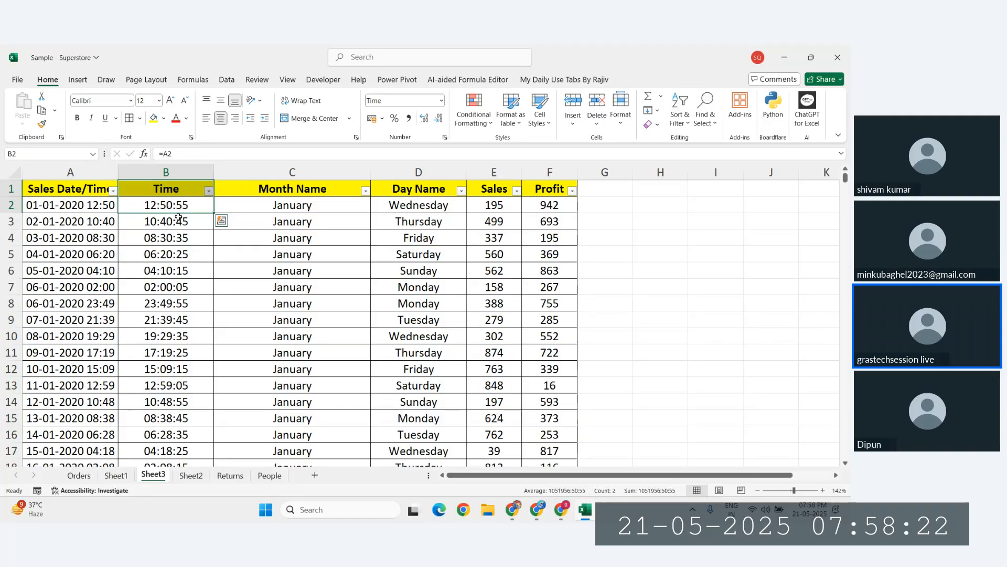
click(165, 205)
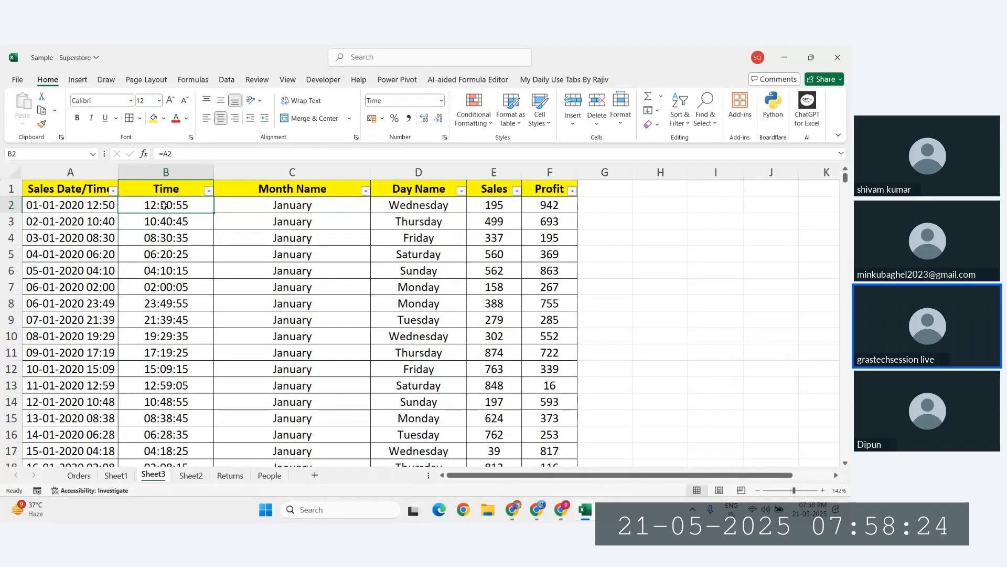
click(561, 510)
click(455, 459)
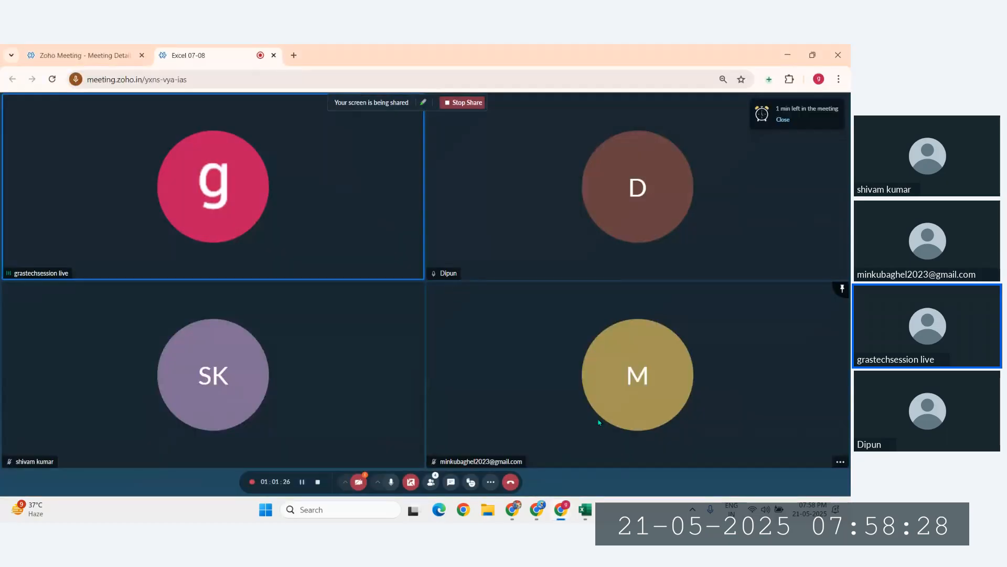
click(585, 510)
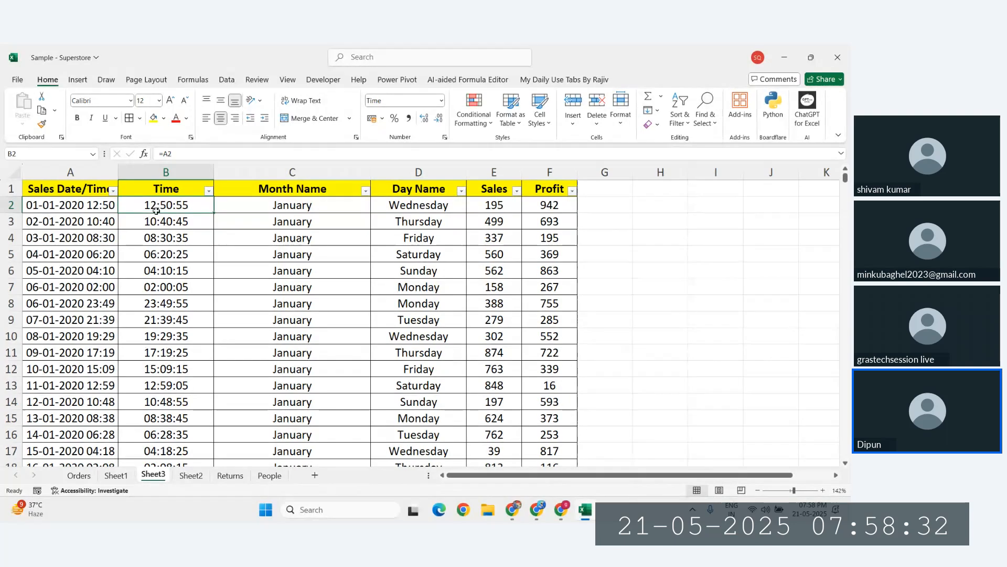
Clear all Time values from B2 down to the last row
mouse_move(156, 210)
mouse_down()
mouse_move(159, 223)
mouse_move(164, 209)
mouse_up()
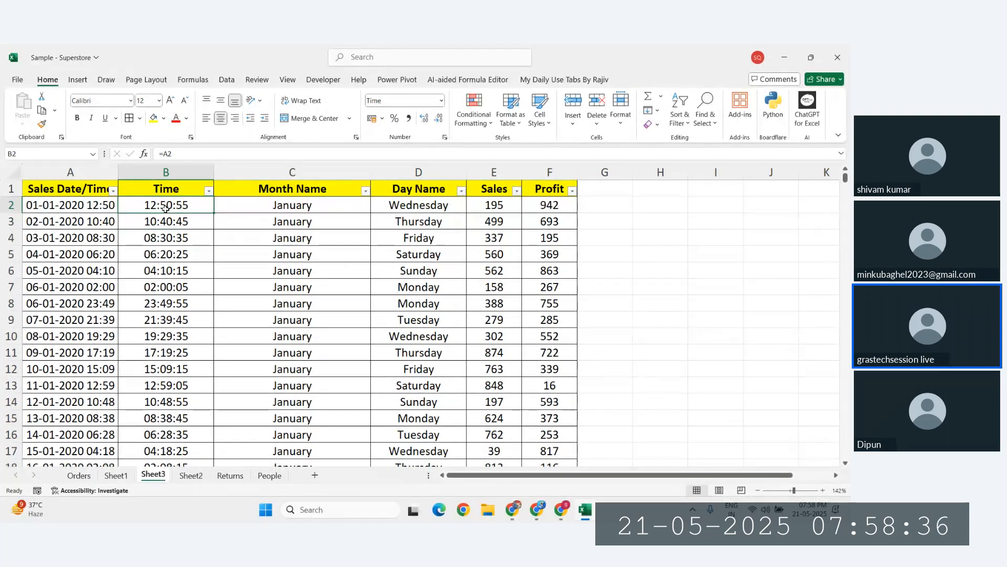
mouse_move(166, 209)
mouse_down()
mouse_move(167, 222)
mouse_move(184, 204)
mouse_up()
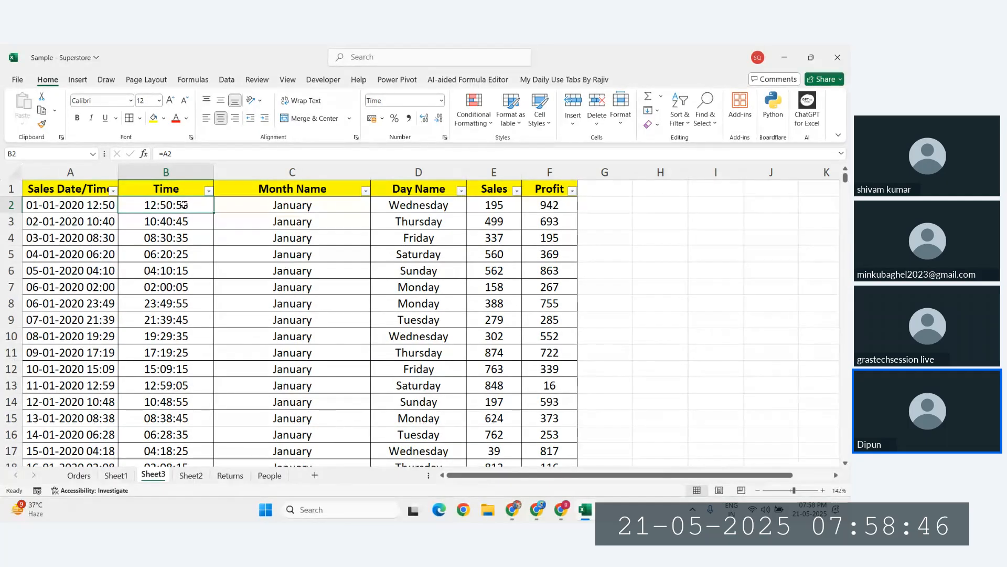
key(ctrl+shift+Down)
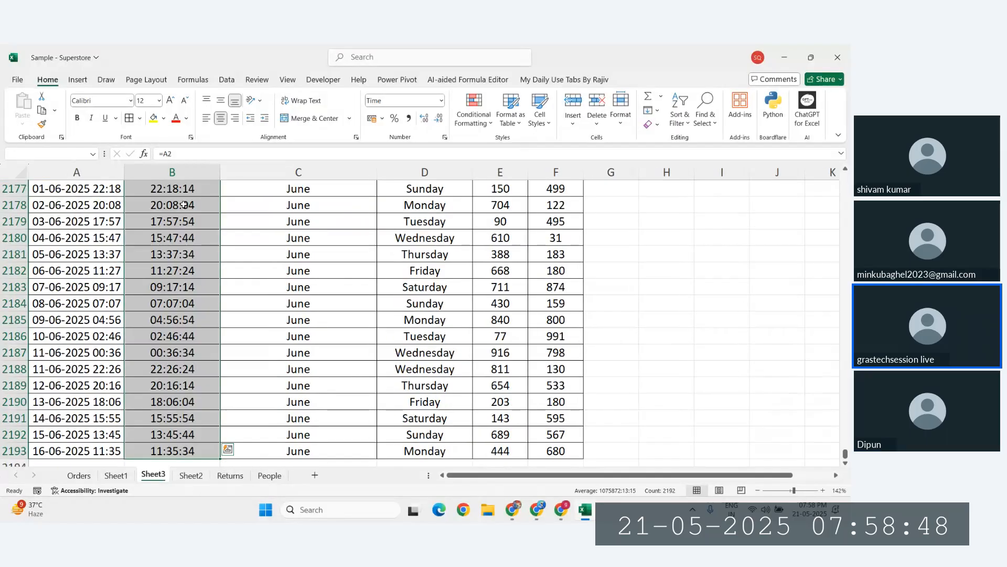
key(Delete)
click(166, 204)
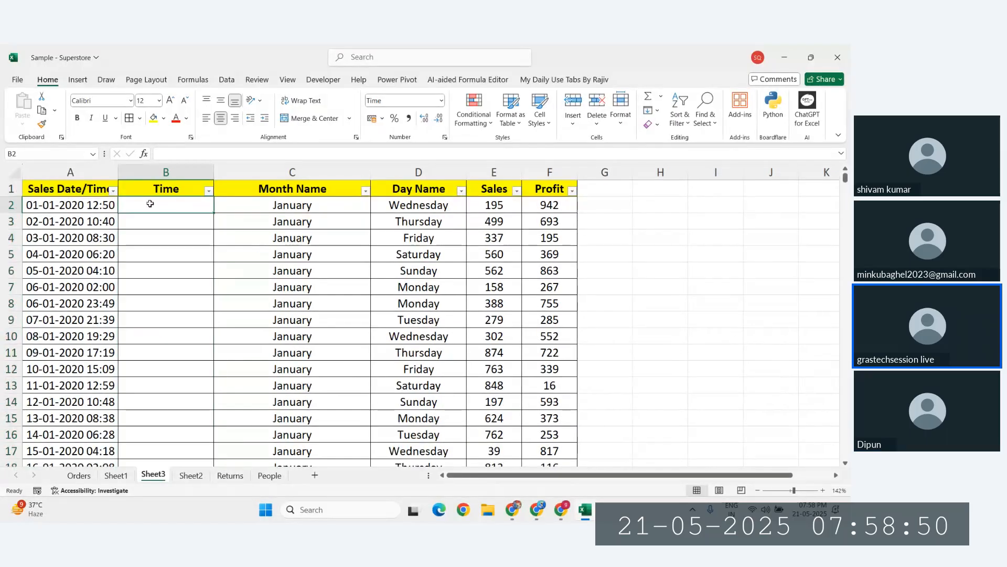
Delete all Sales Date/Time values from A2 down to the last row
click(94, 209)
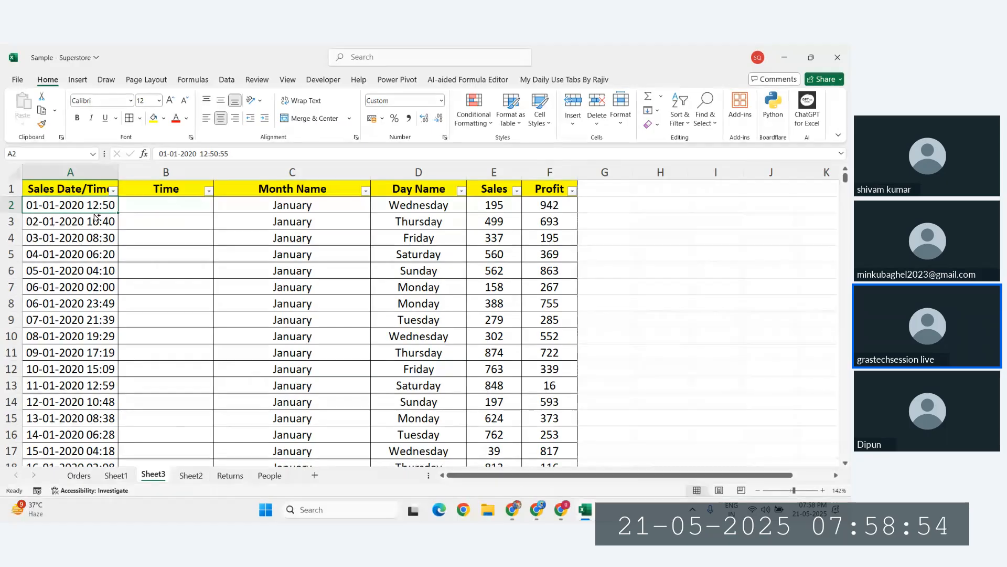
key(ctrl+shift+Down)
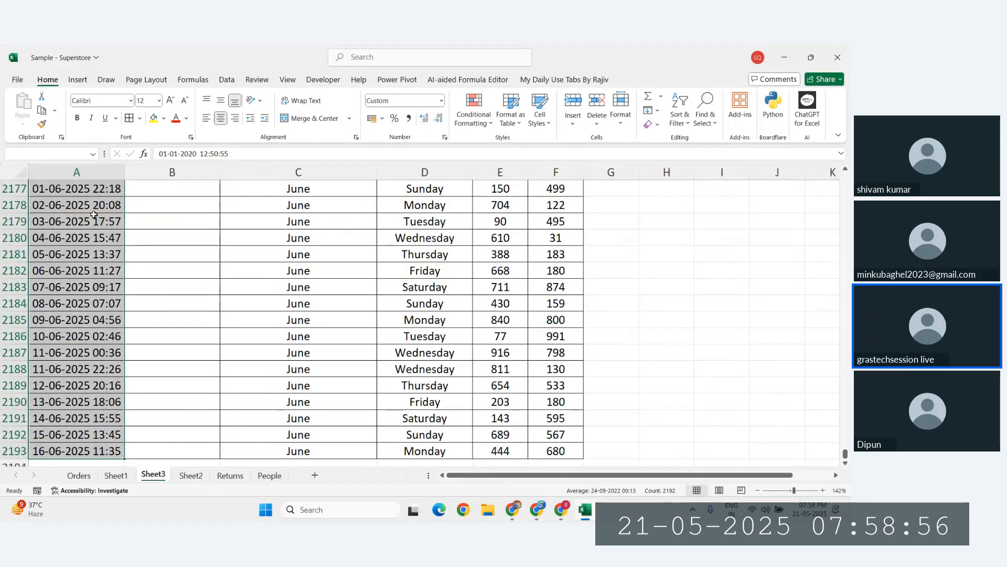
key(Delete)
click(93, 210)
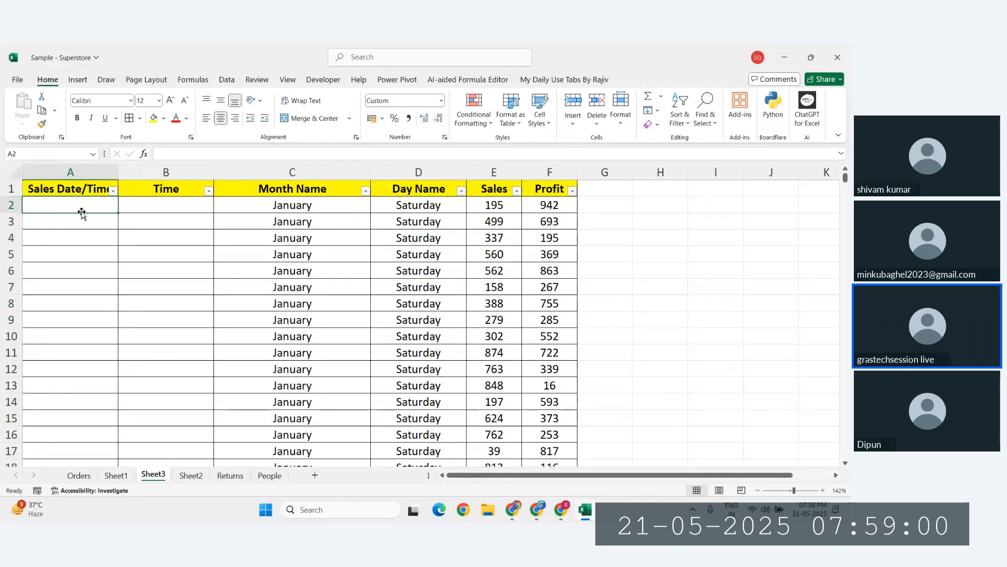
Try the current date 21-05-2025 in A2, and restore the original Sales Date/Time values of the whole column
key(ctrl+semicolon)
key(ctrl+Return)
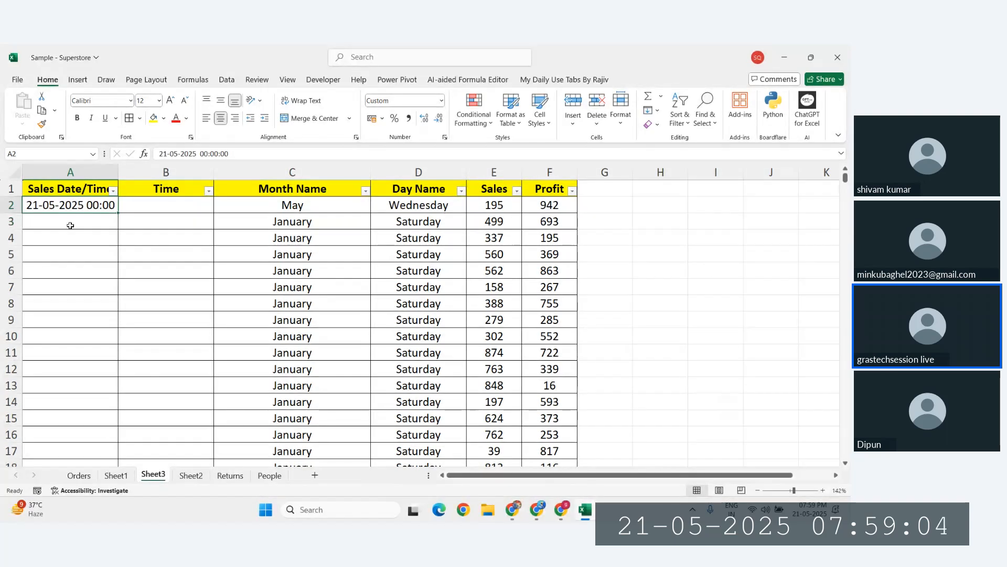
key(Delete)
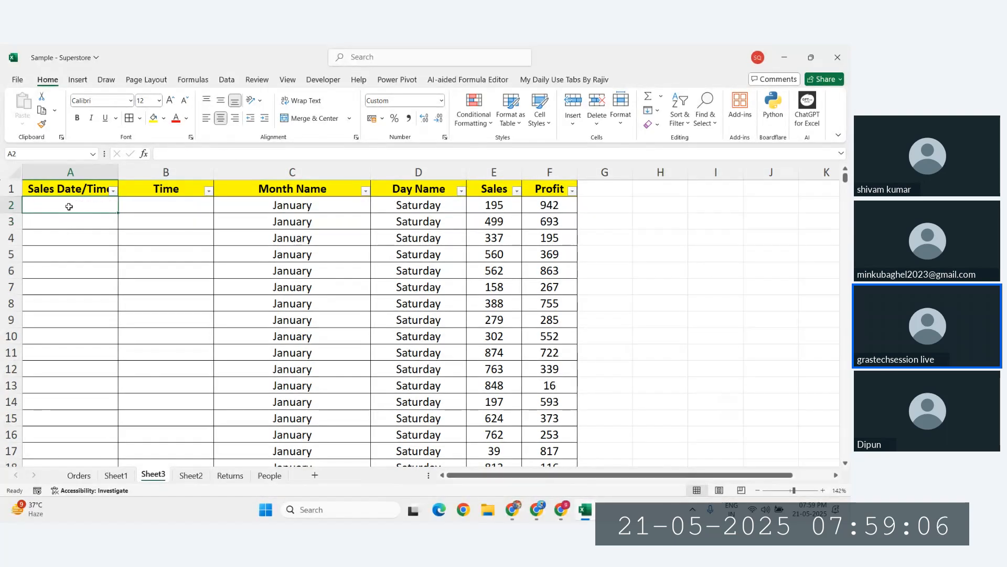
key(ctrl+v)
click(70, 205)
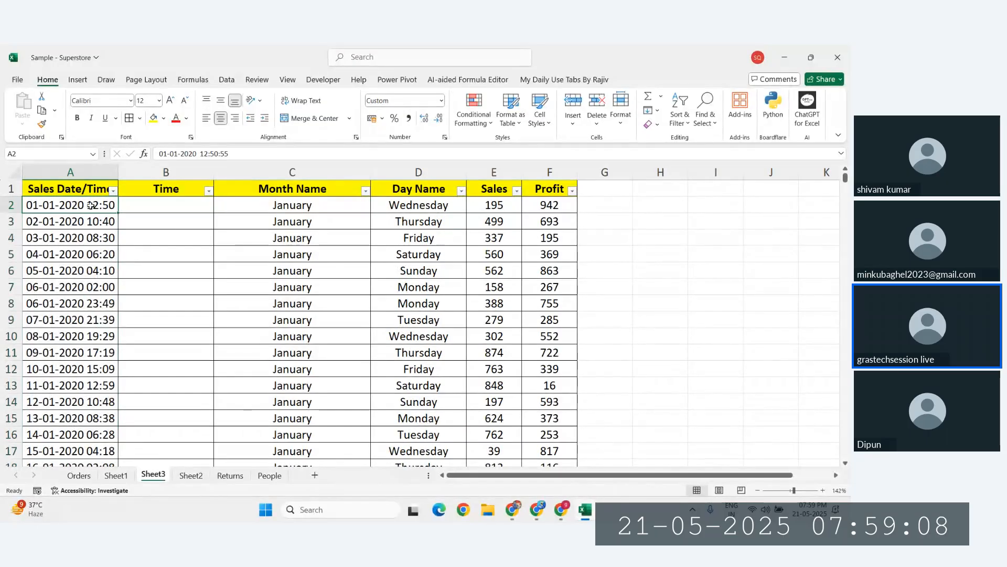
Show A2 in the Short Date format and set it back to the custom format dd-mm-yyyy hh:mm, checking its full value
click(441, 100)
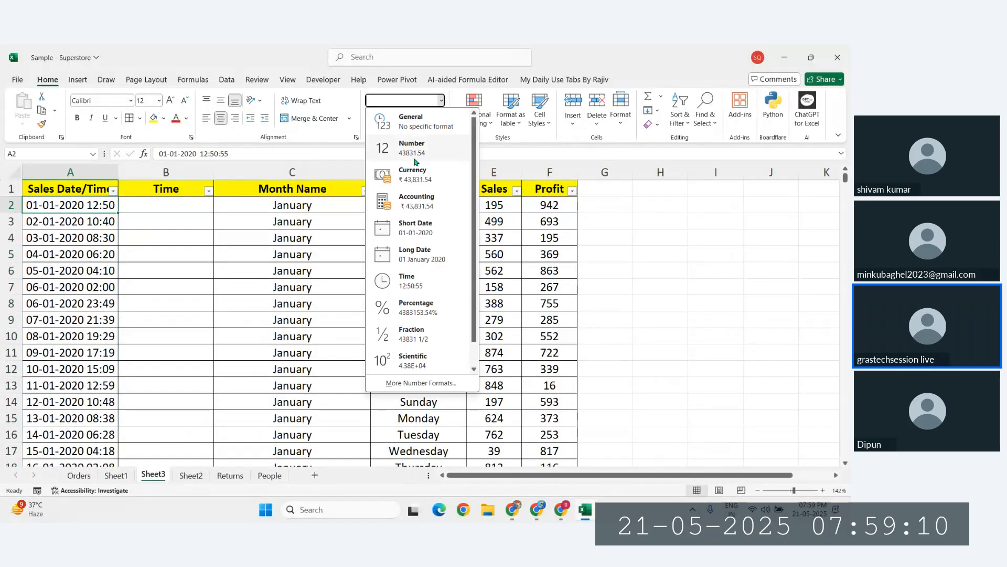
click(412, 232)
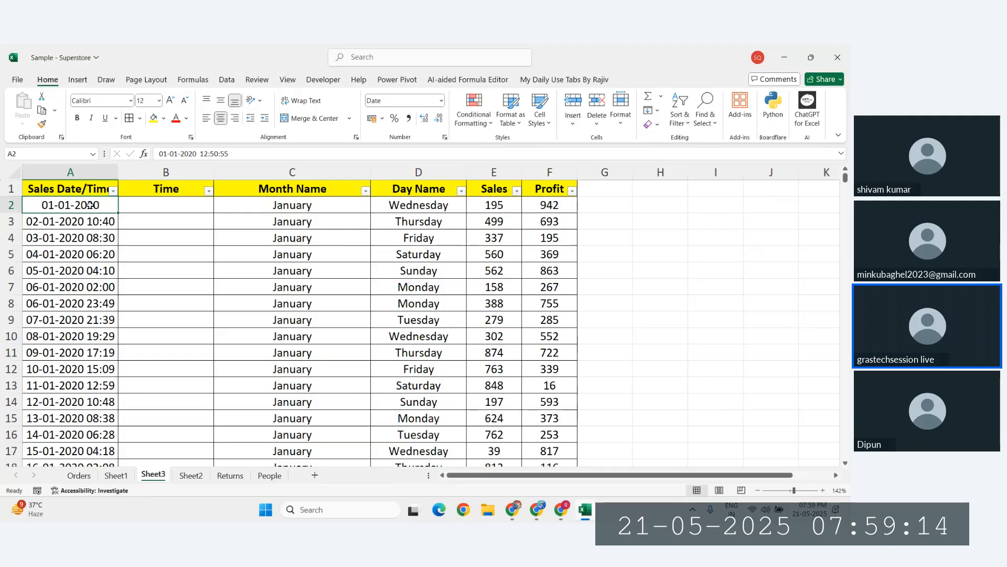
key(ctrl+1)
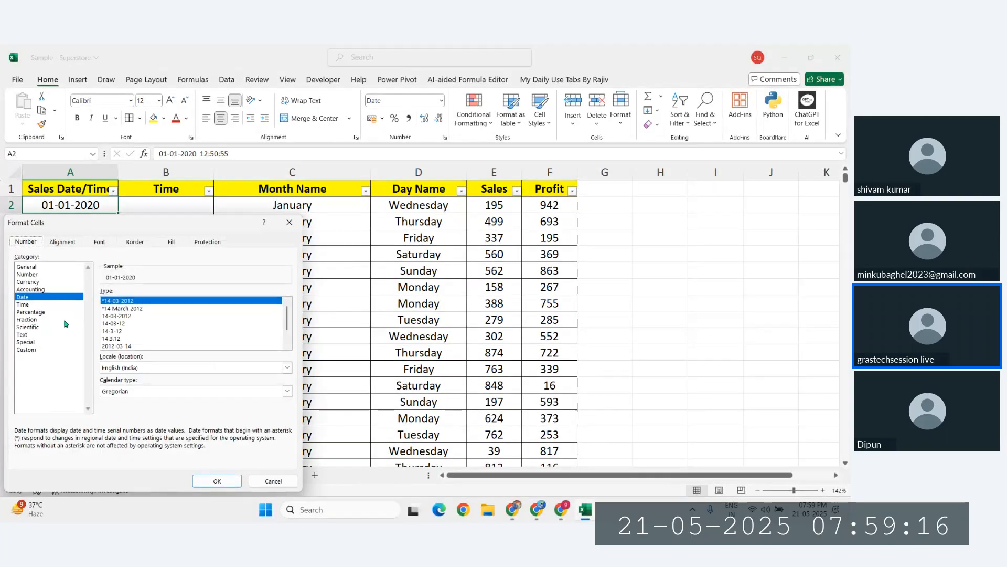
click(38, 350)
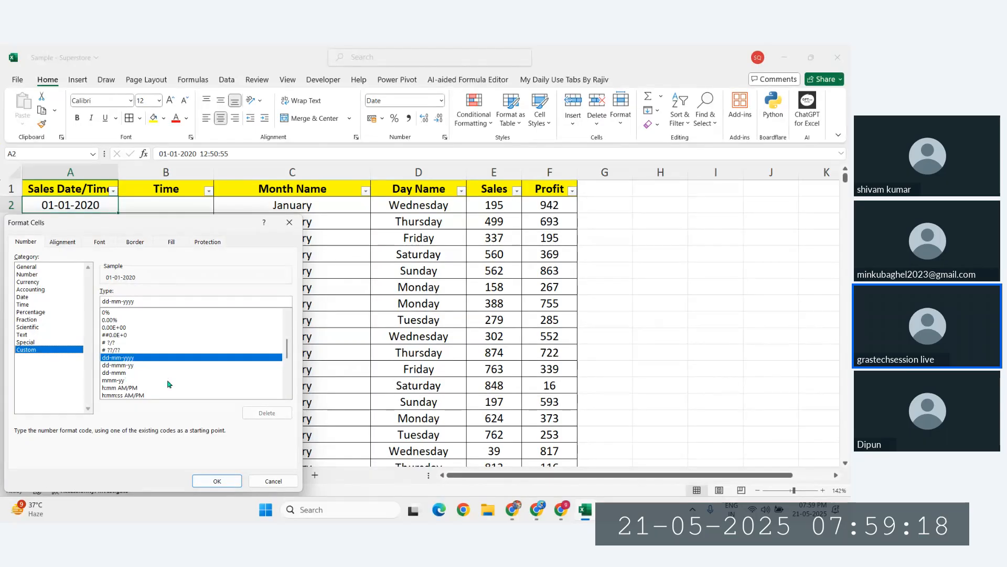
scroll(137, 369, down, 3)
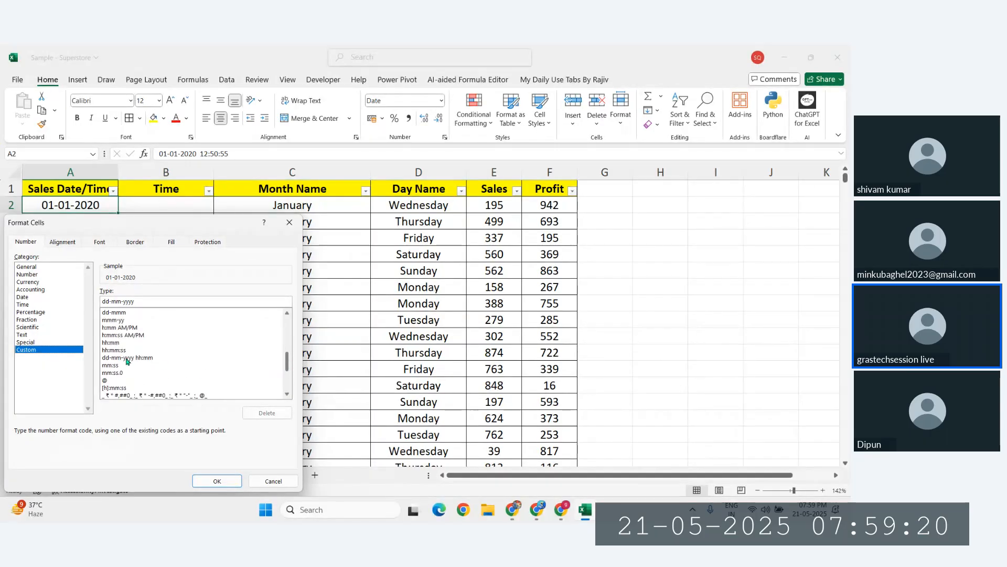
click(127, 358)
click(225, 482)
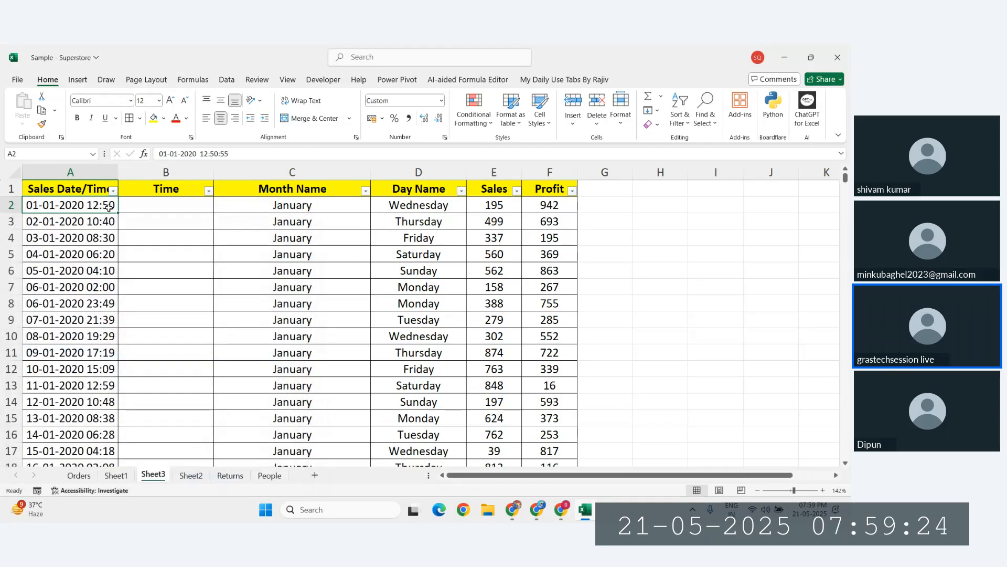
click(211, 153)
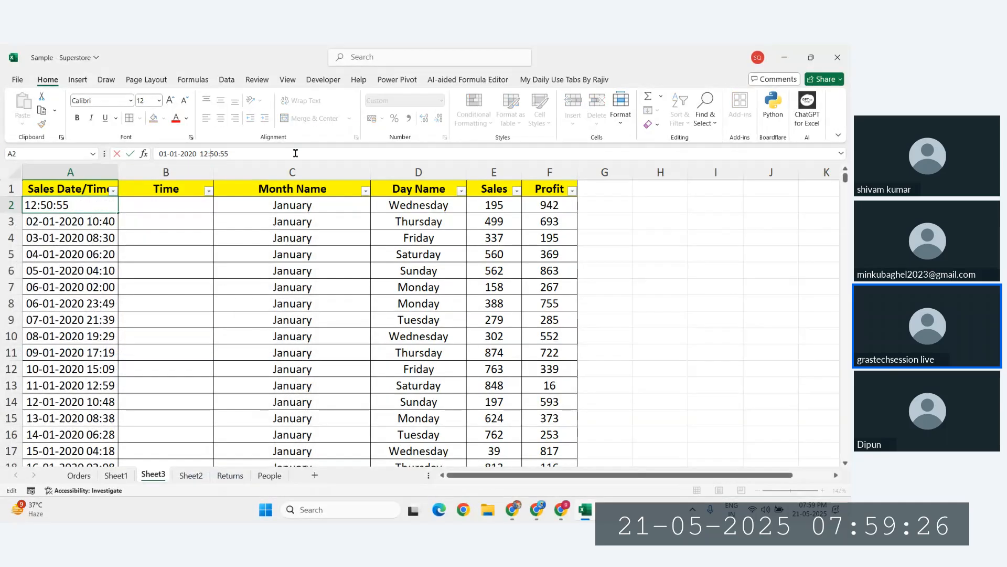
key(Escape)
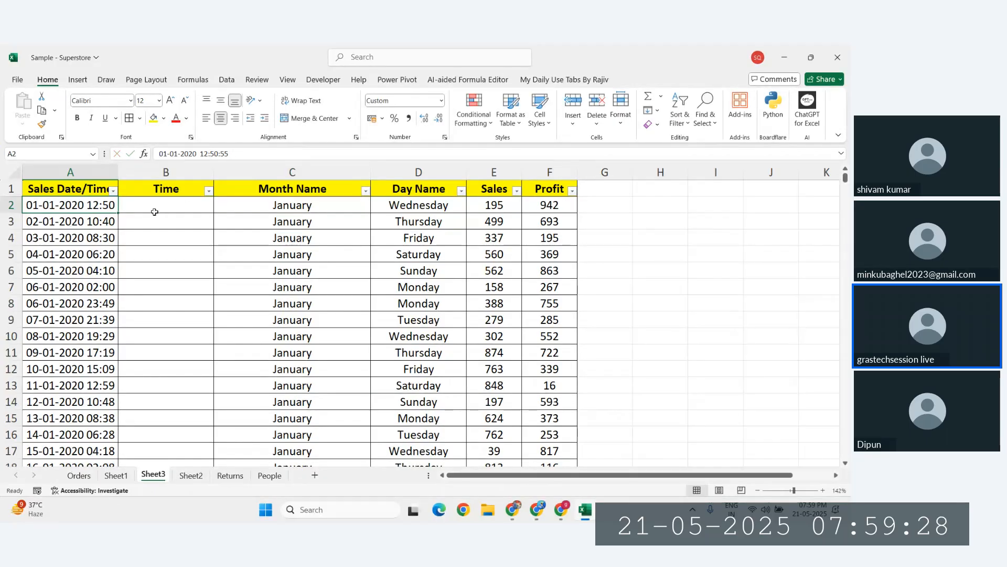
Enter the formula =A2 in B2 and fill it down the whole Time column
click(152, 208)
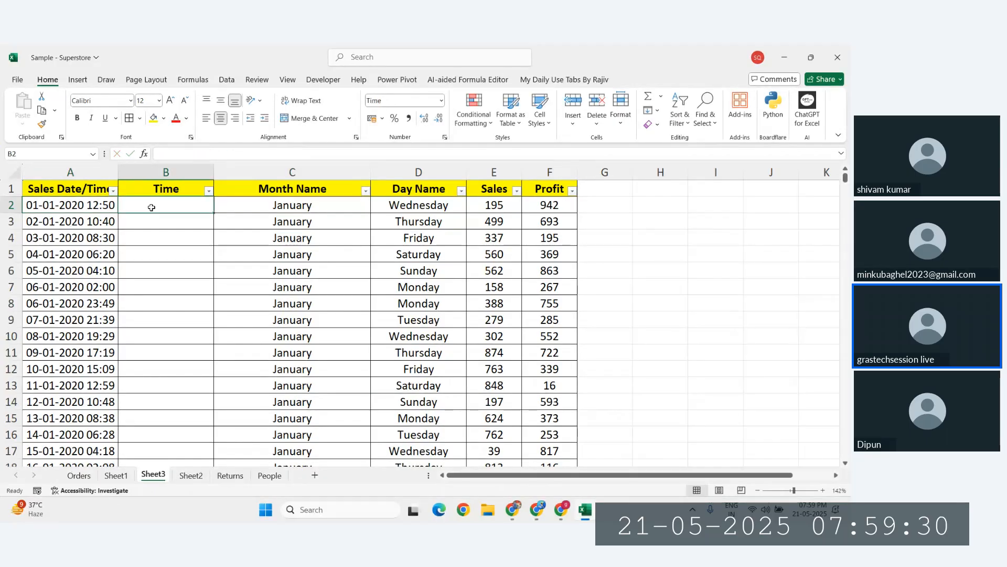
text(=A2)
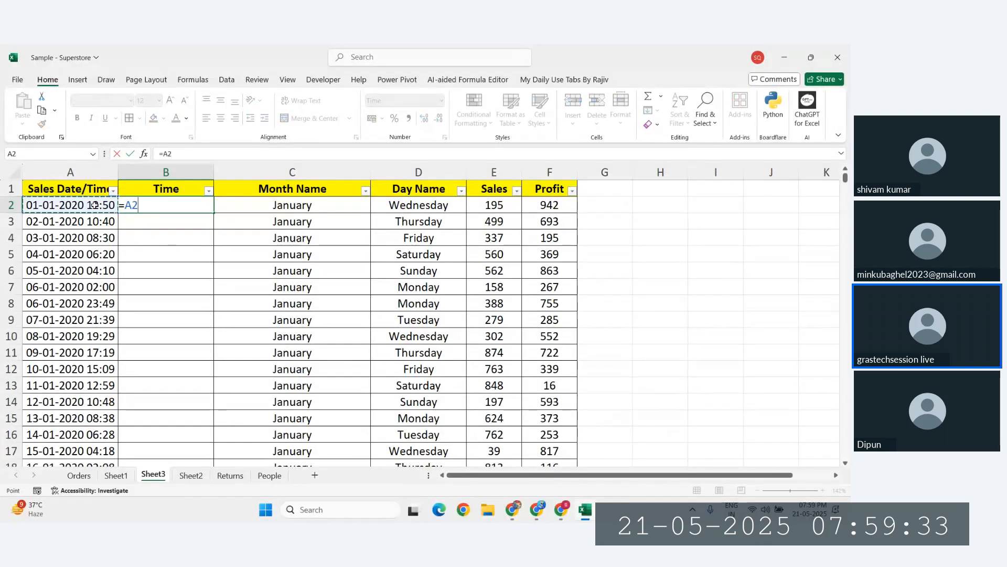
key(Return)
click(169, 208)
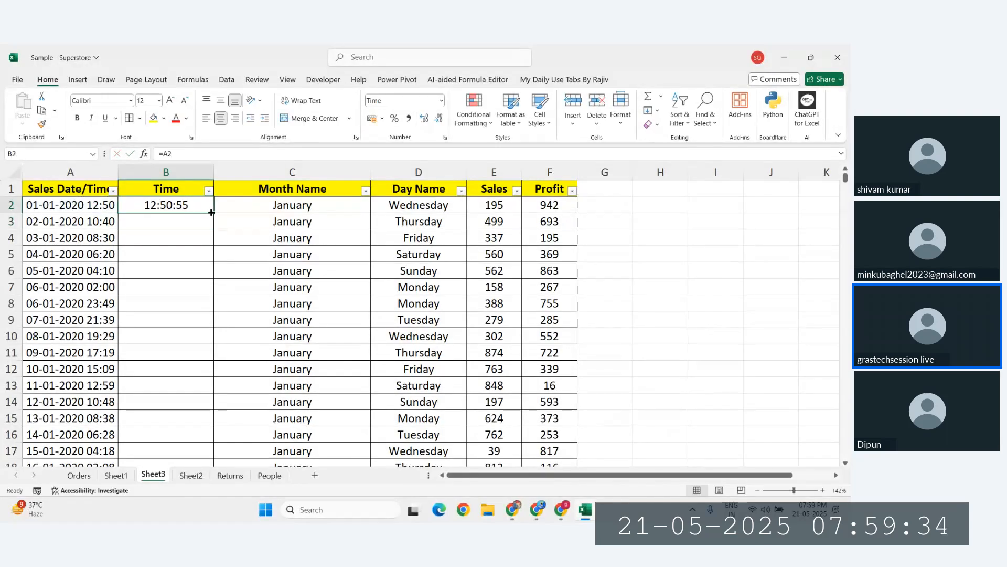
double_click(214, 213)
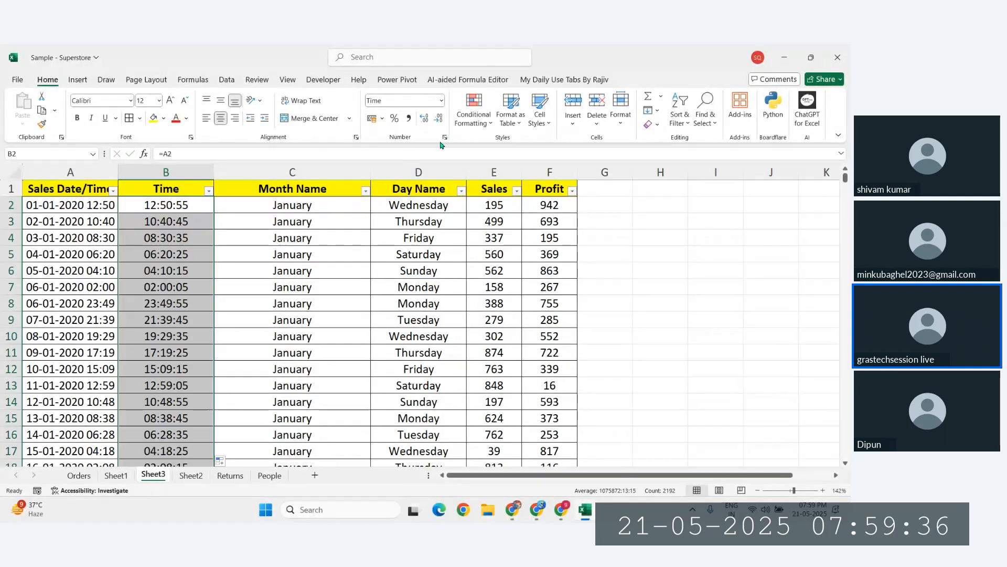
Apply the custom number format hh to all Time values from B2 down to the last row
click(445, 137)
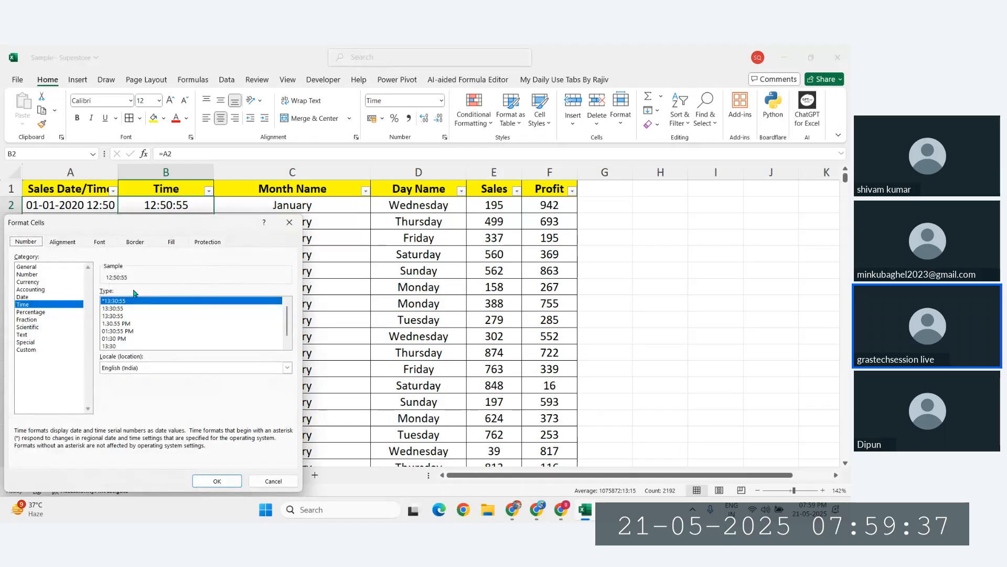
click(73, 350)
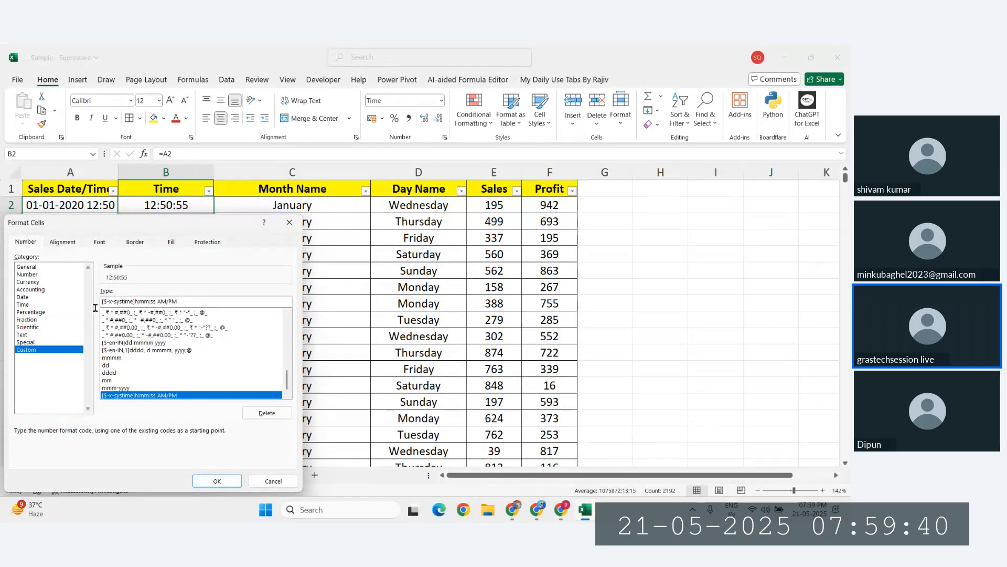
drag(102, 301, 287, 300)
key(BackSpace)
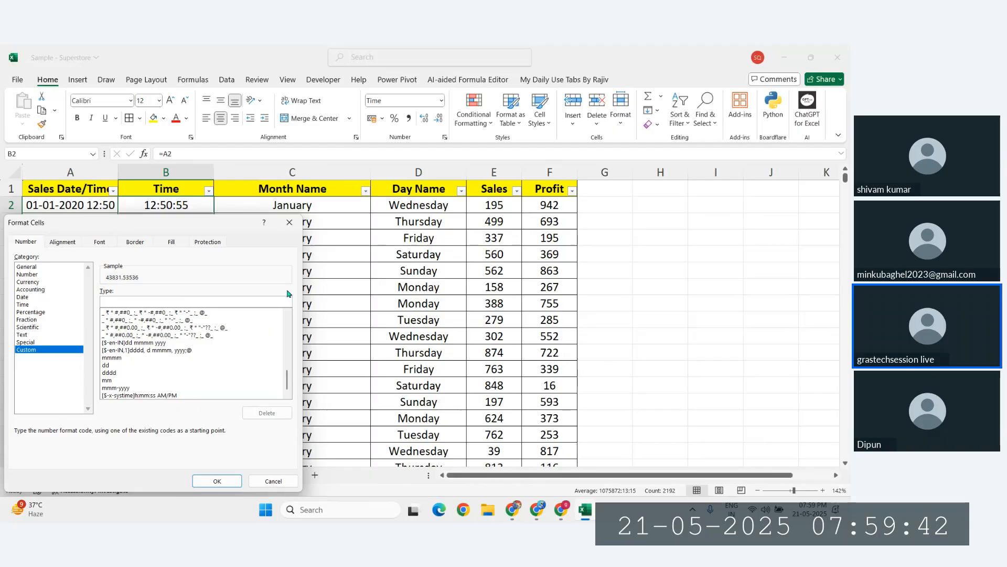
text(hh)
key(Return)
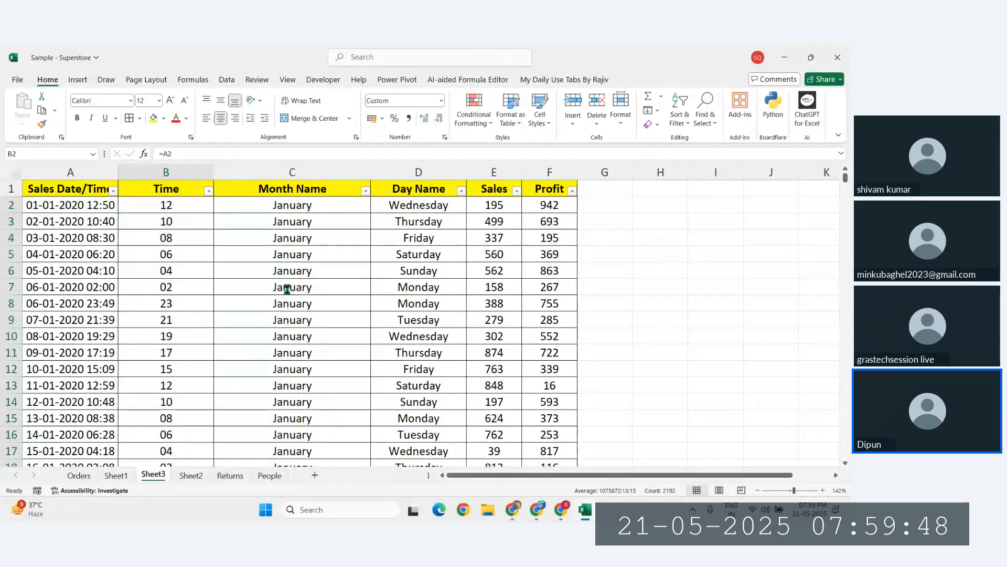
Display the sheet's formulas, check the references in the Time and Month Name columns, and return to the normal value display
key(ctrl+grave)
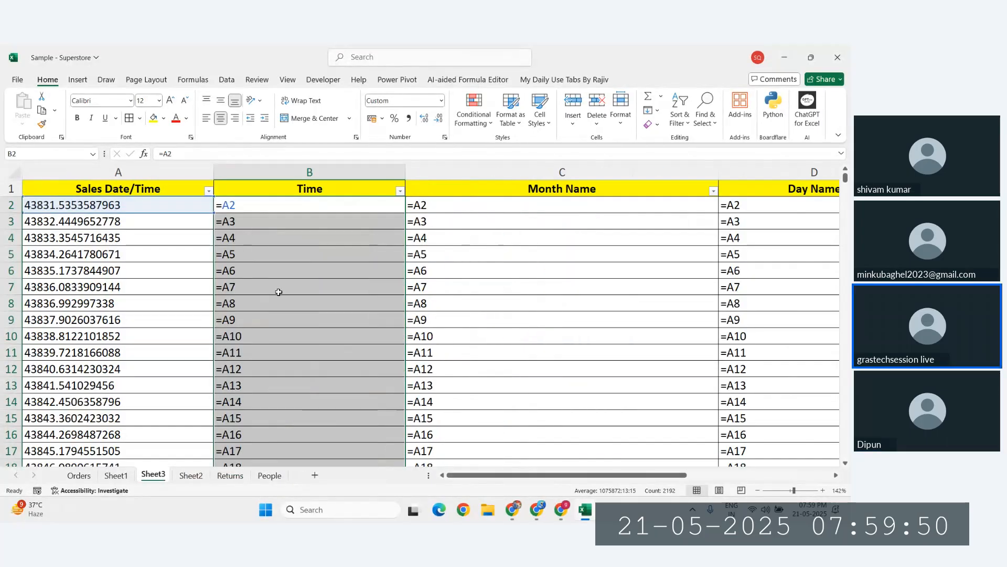
click(323, 254)
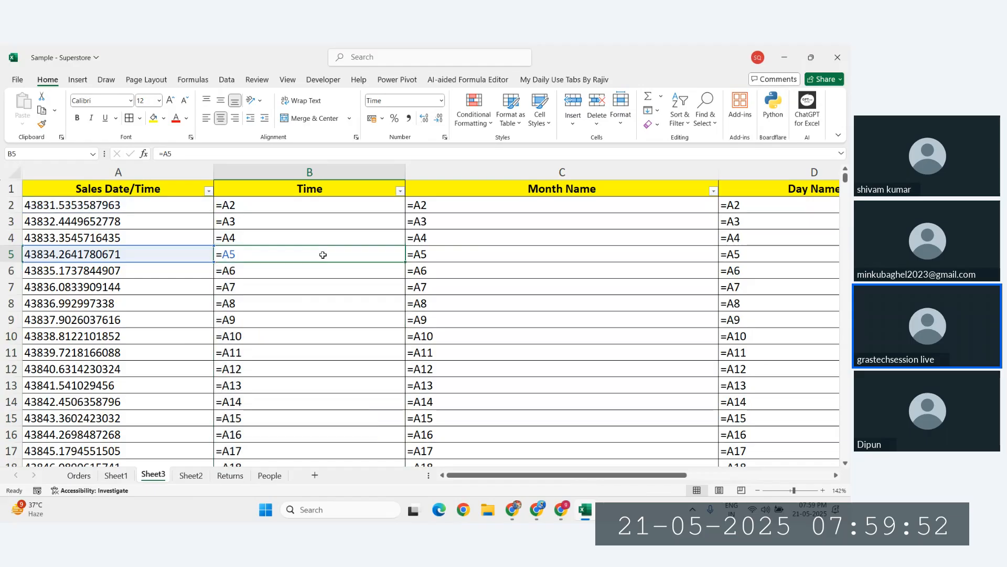
click(571, 203)
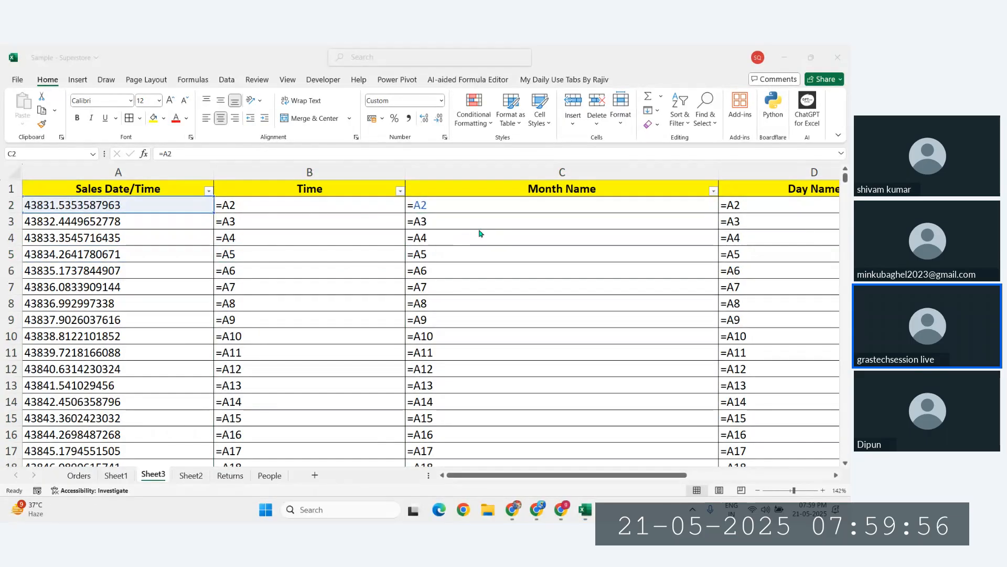
key(super)
click(666, 339)
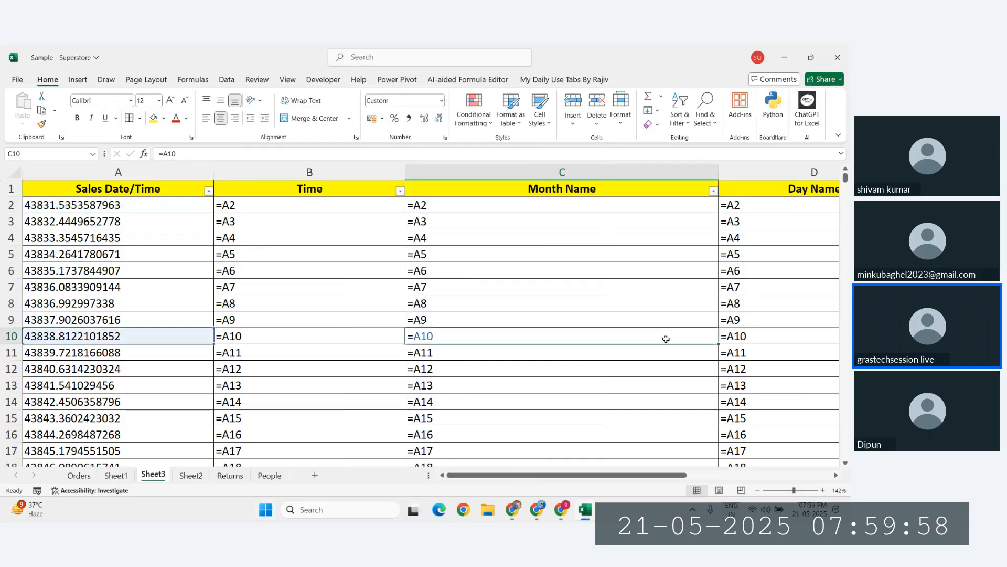
key(ctrl+grave)
click(230, 237)
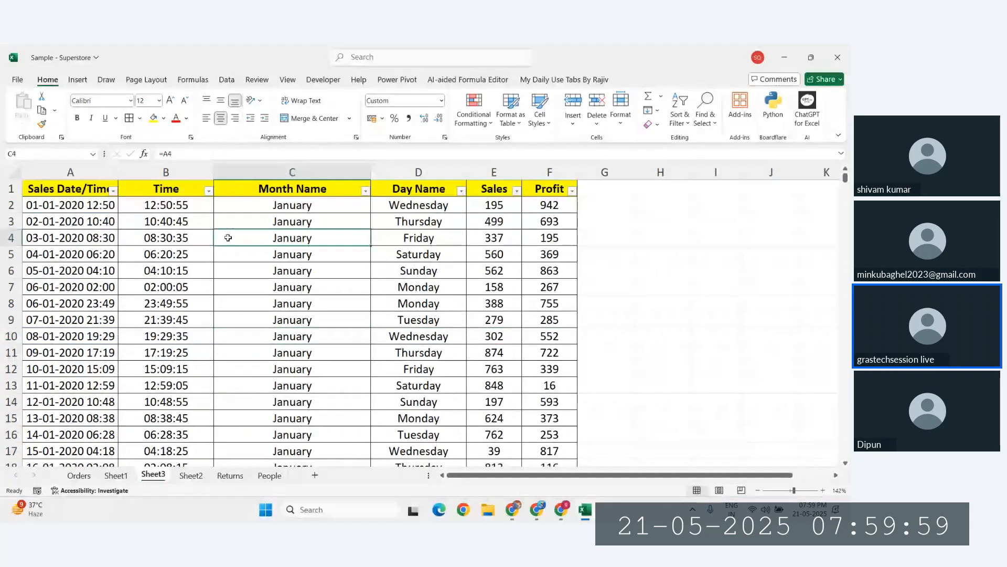
Apply the custom number format hh/mm/ss to all Time values from B2 down to the last row
click(181, 204)
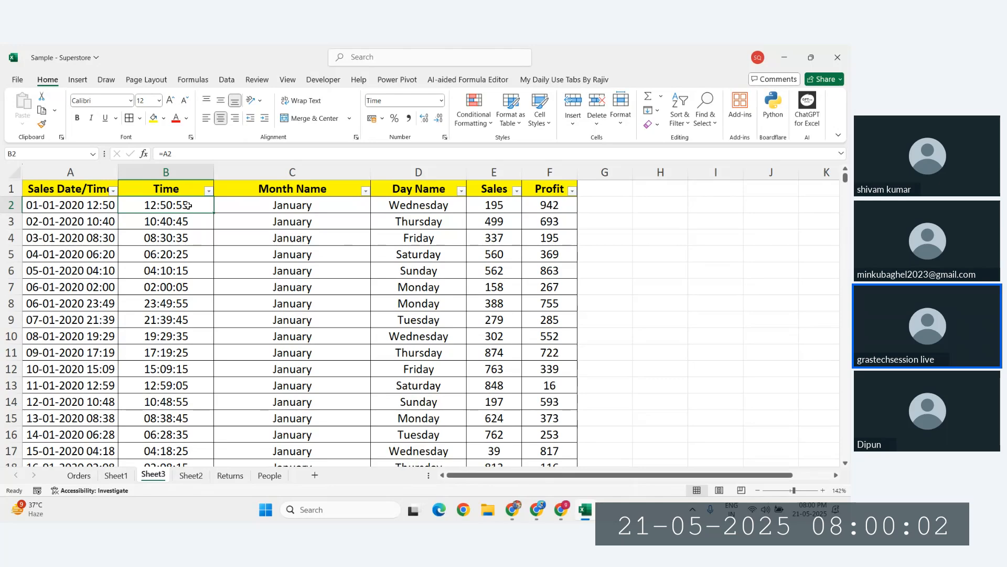
key(ctrl+shift+Down)
click(446, 138)
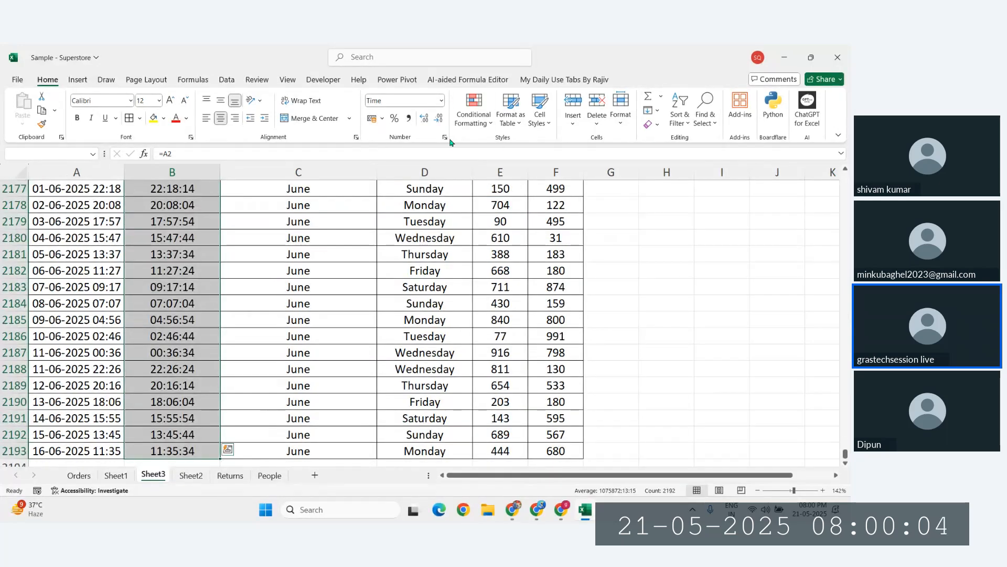
click(26, 349)
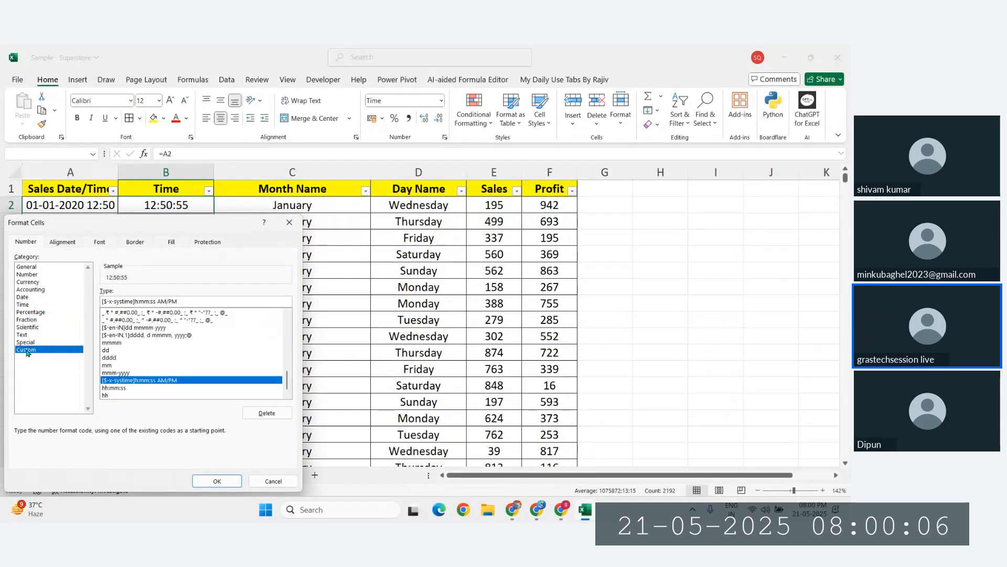
drag(178, 301, 88, 300)
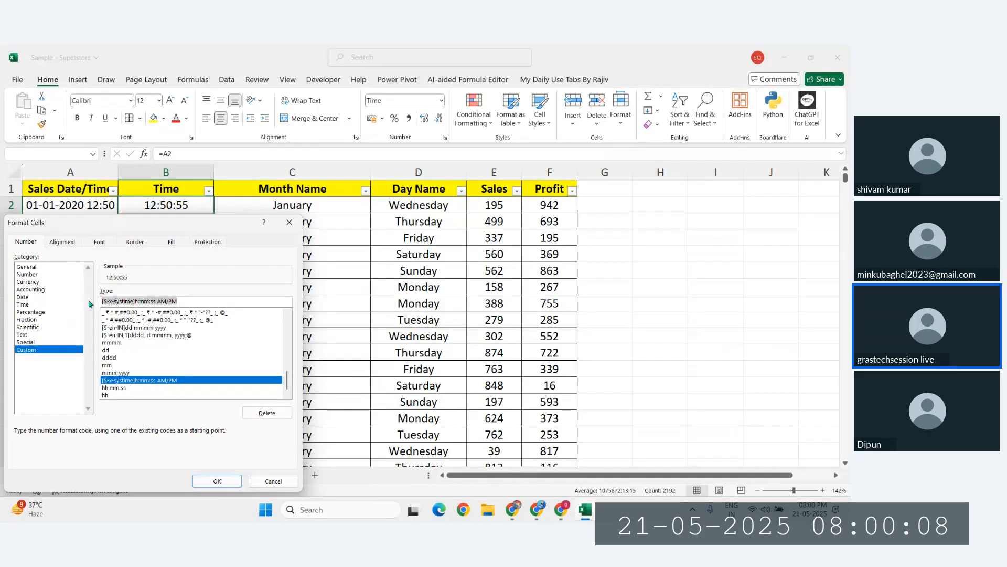
key(BackSpace)
text(hh)
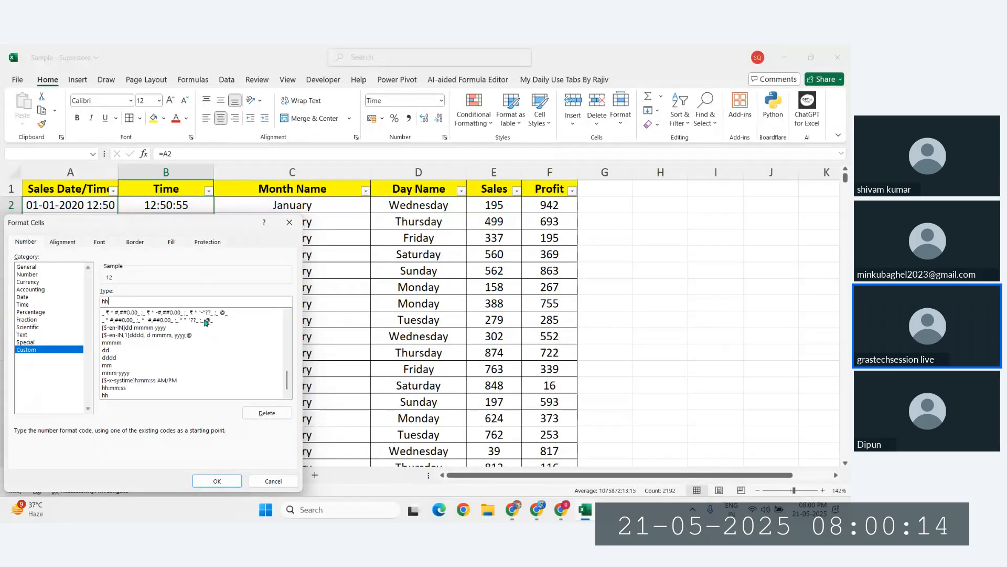
text(/mm/ss)
key(Return)
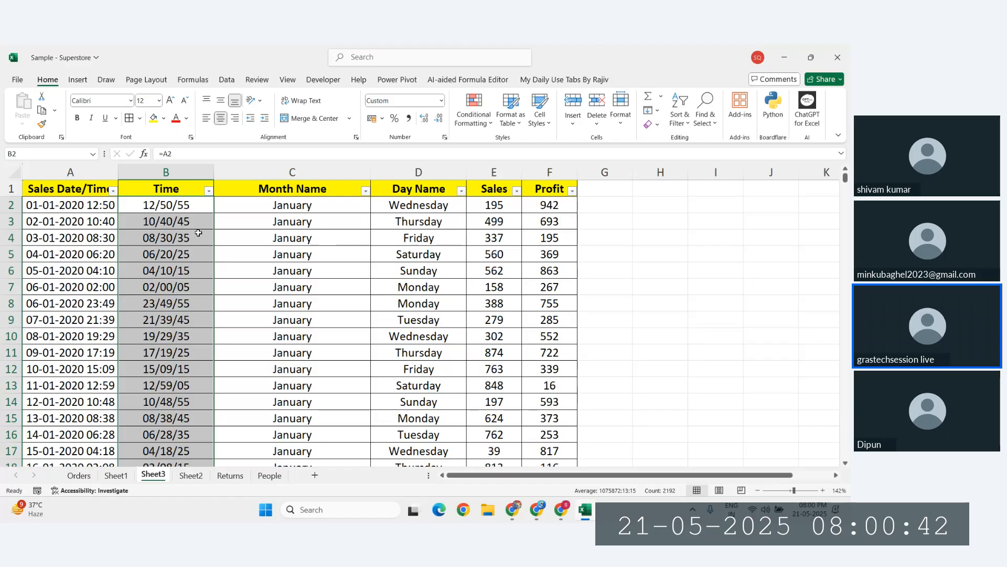
Replace the slashes in the Time column's custom format with colons so it is hh:mm:ss
key(ctrl+1)
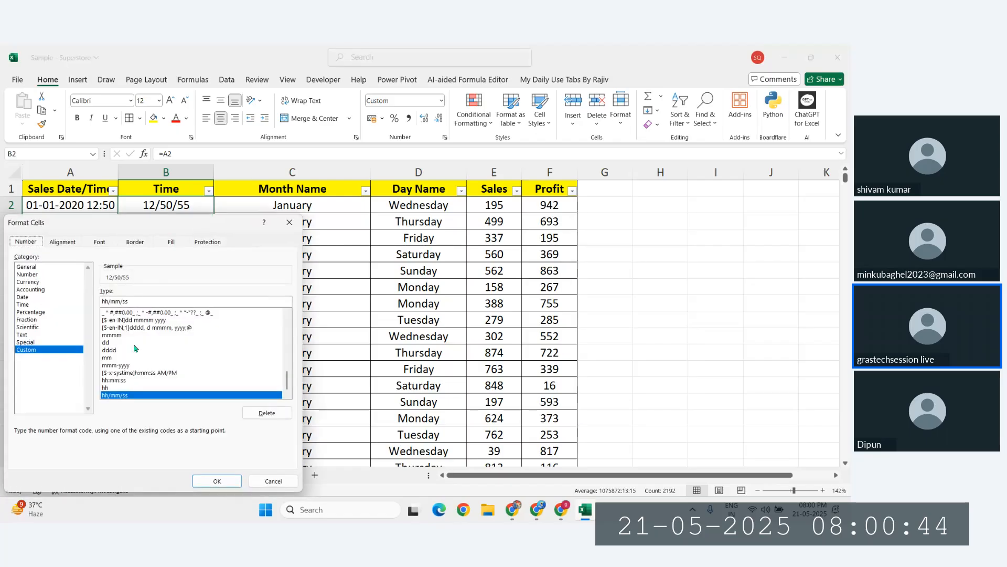
click(123, 302)
key(BackSpace)
text(:)
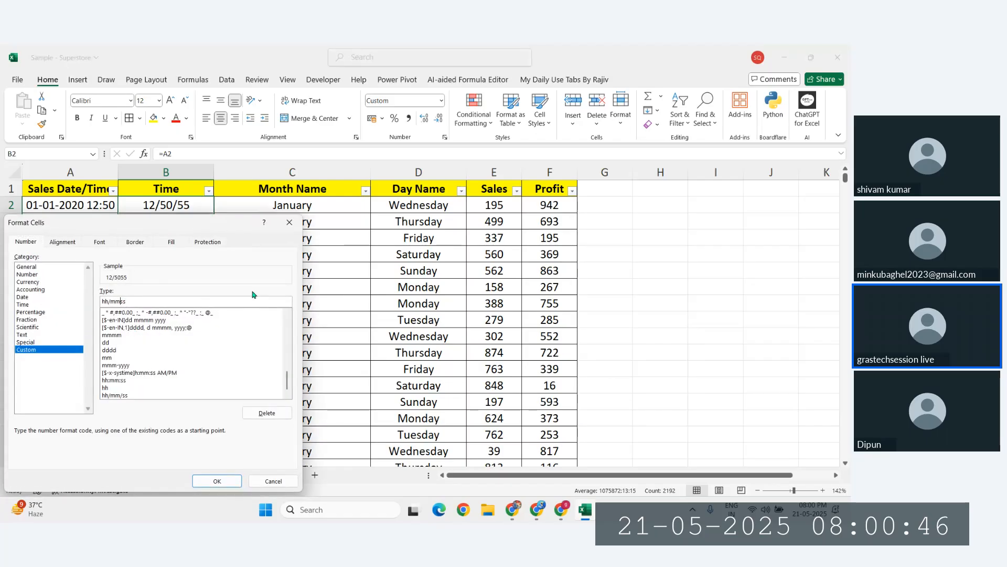
key(Left)
key(Left)
key(Left)
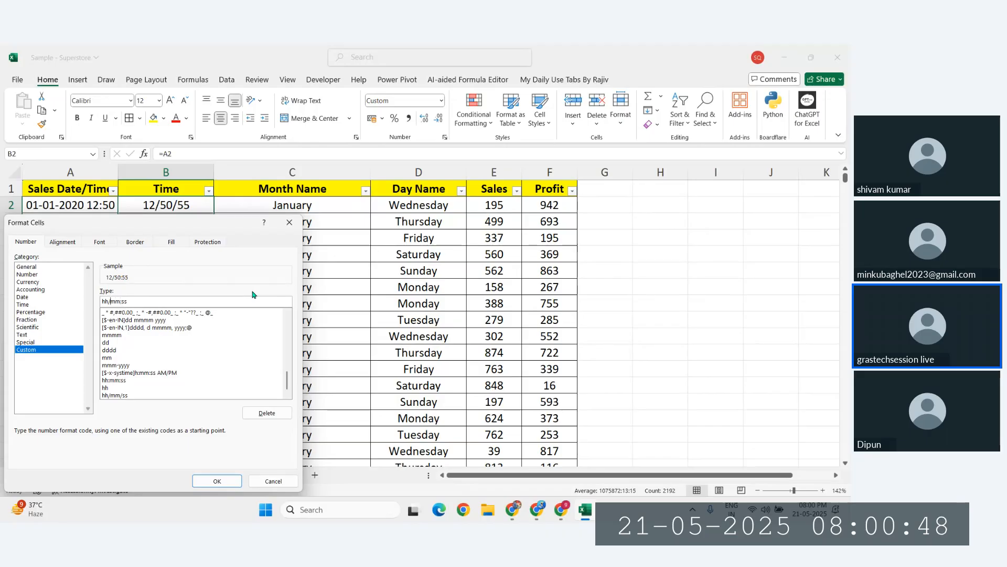
key(BackSpace)
text(:)
key(Return)
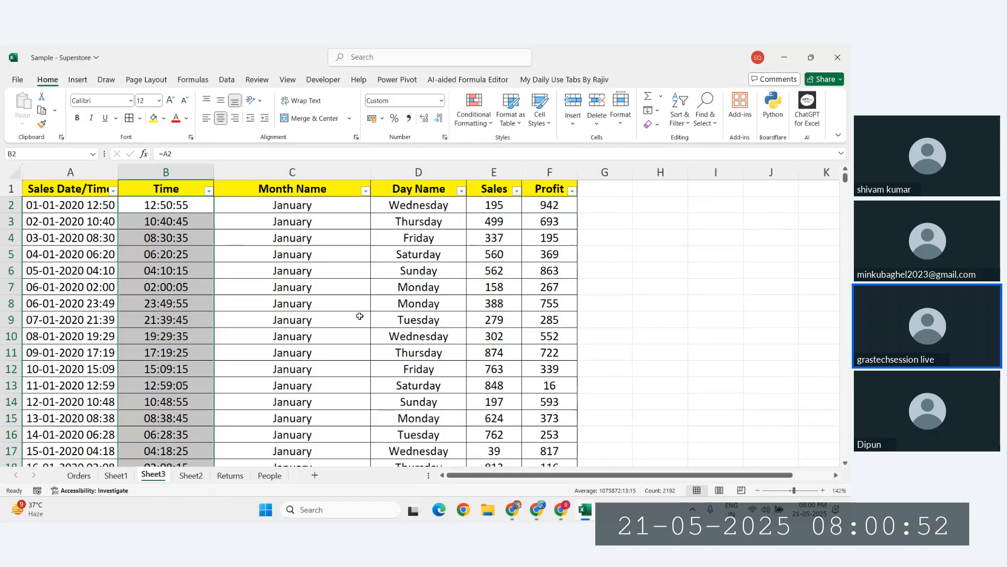
click(397, 322)
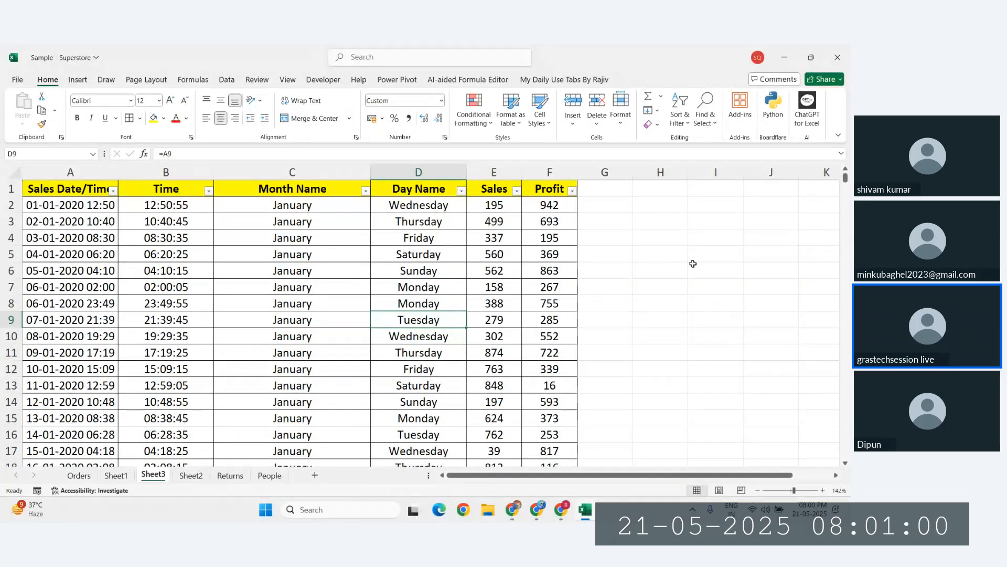
Enter 101 in cell H6 and check the cell's stored value
click(669, 269)
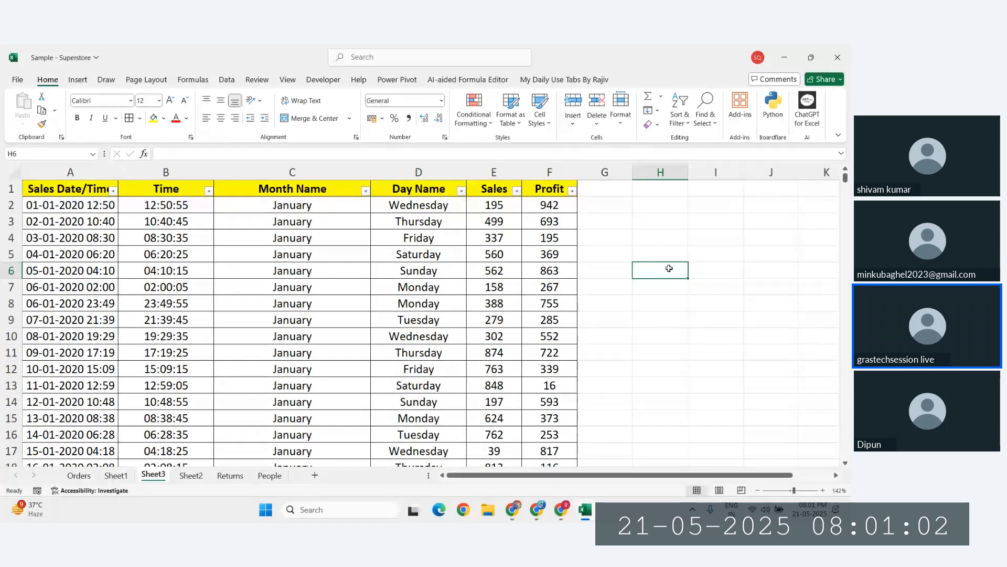
text(101)
key(Return)
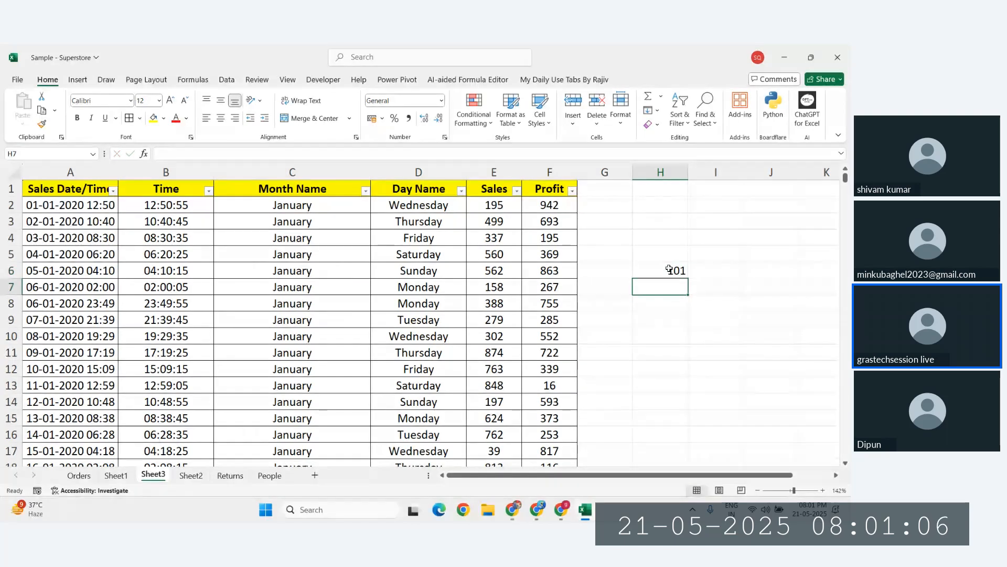
click(669, 269)
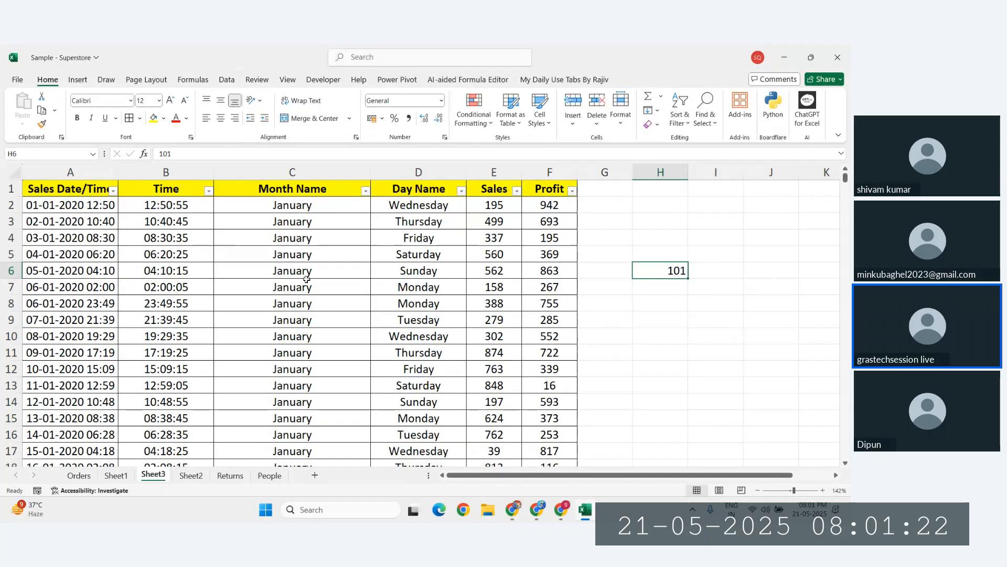
click(291, 305)
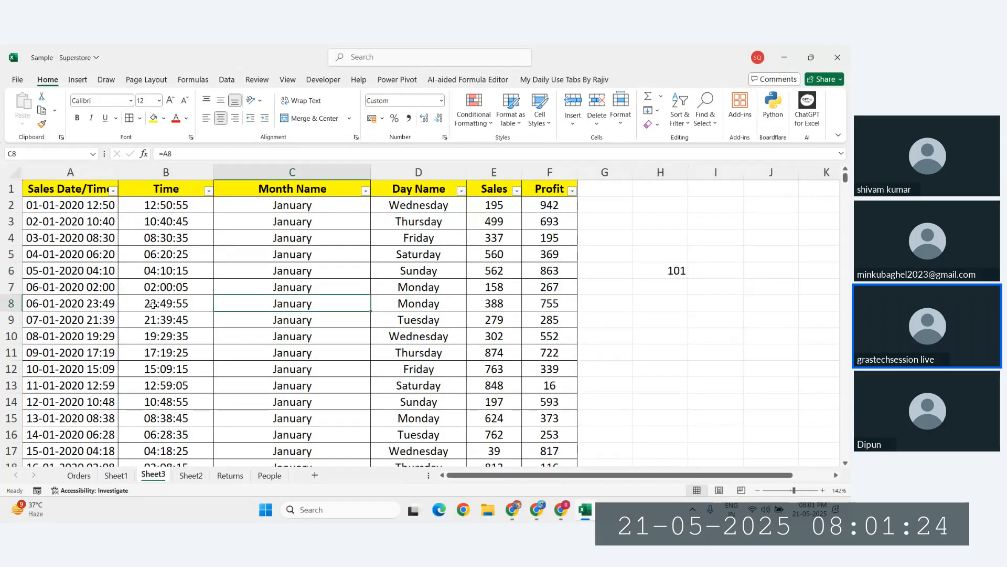
Save the workbook, switch to the Zoho Meeting call in the browser and stop sharing the screen
key(ctrl+s)
click(561, 510)
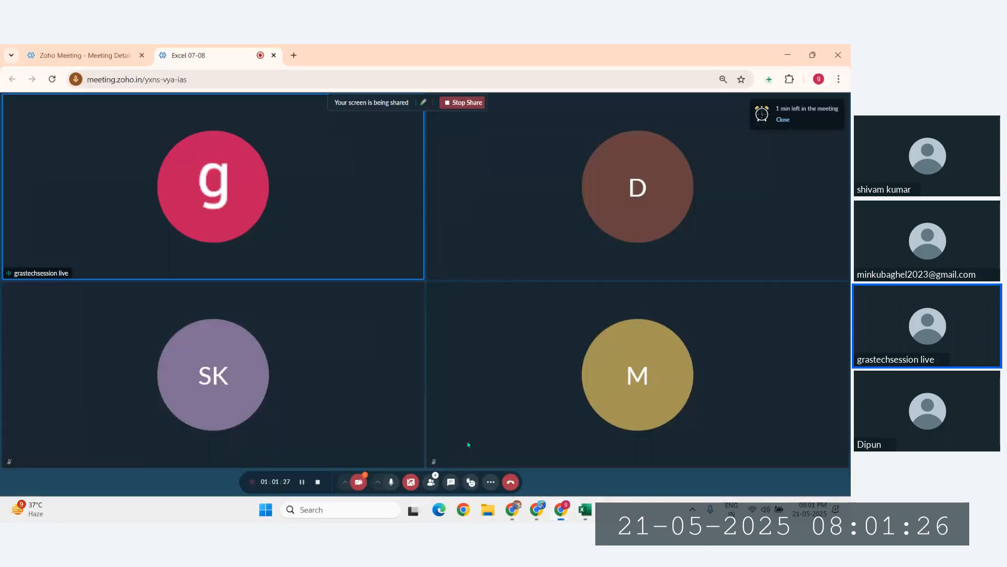
click(411, 481)
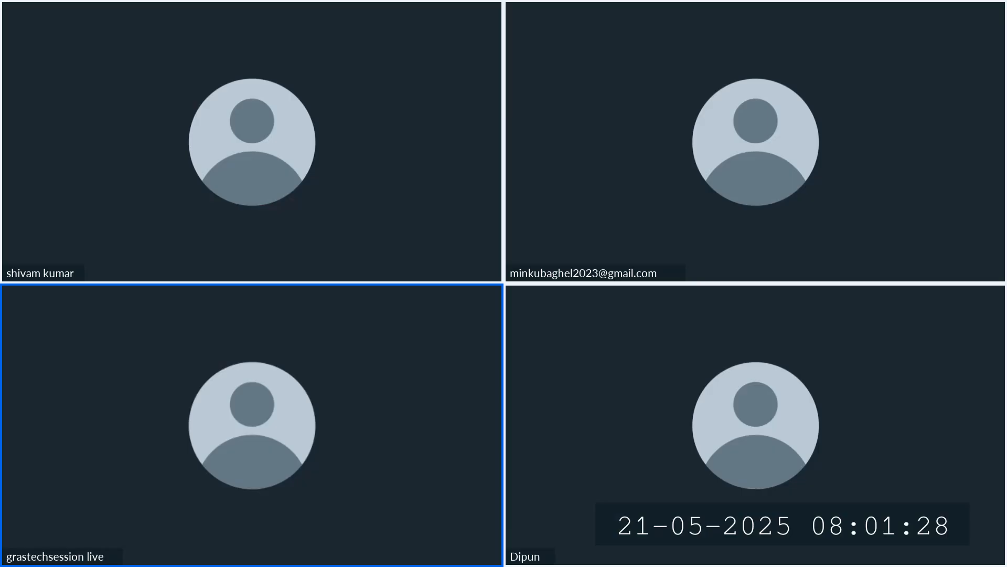